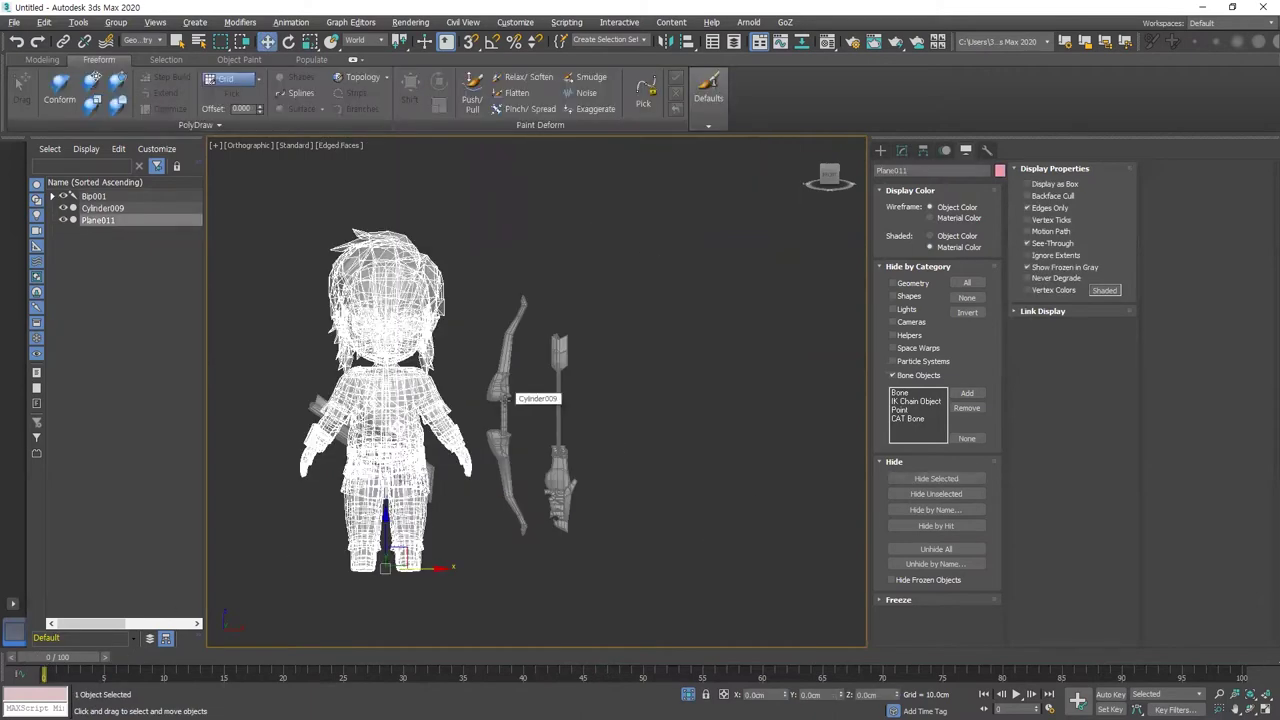
Turn off see-through display for the character mesh and move the bow-and-arrow object about 251 cm along X, away from the character
key(alt+x)
click(556, 382)
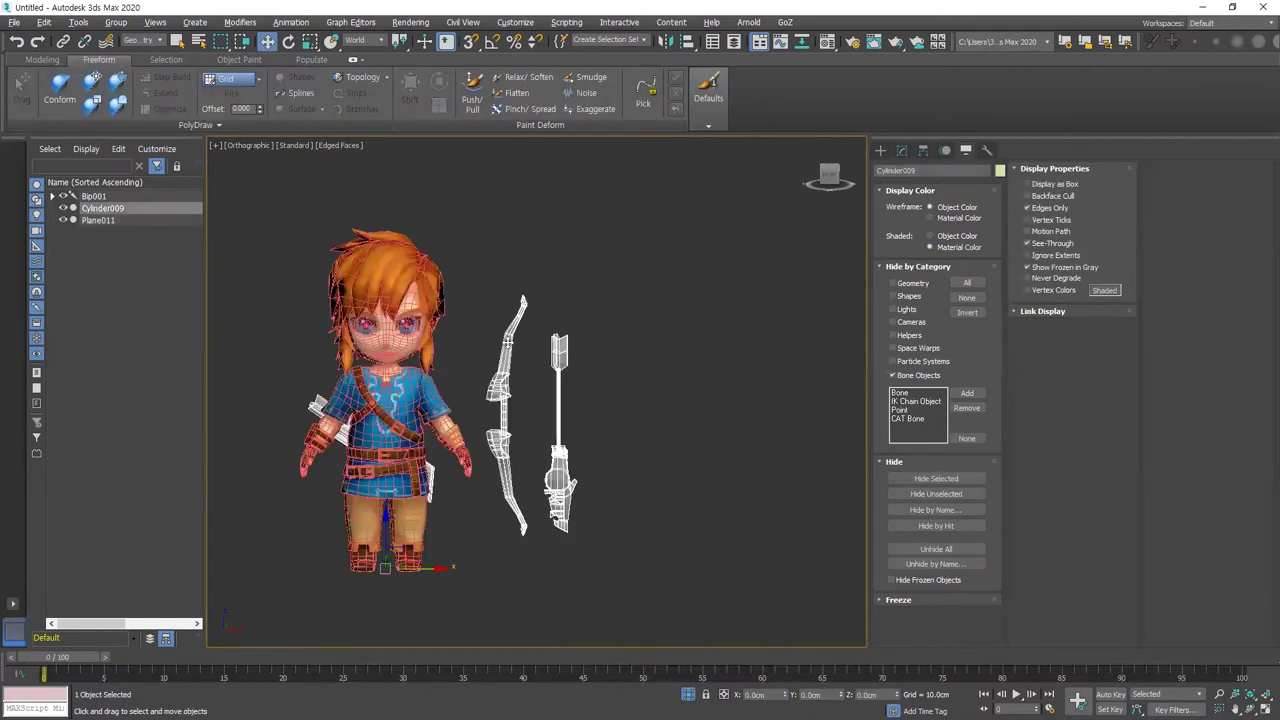
drag(422, 569, 874, 594)
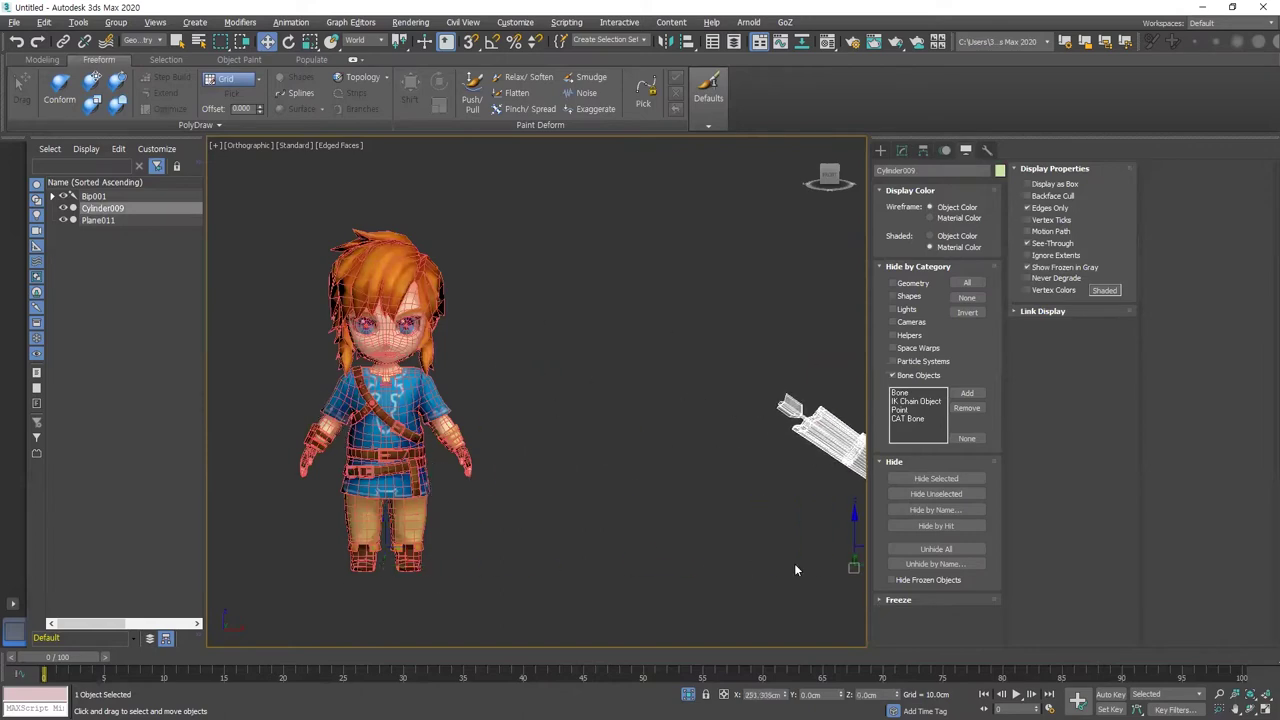
Select the character mesh and add a Skin modifier to it
click(411, 463)
middle_drag(468, 346, 483, 331)
scroll(482, 330, up, 6)
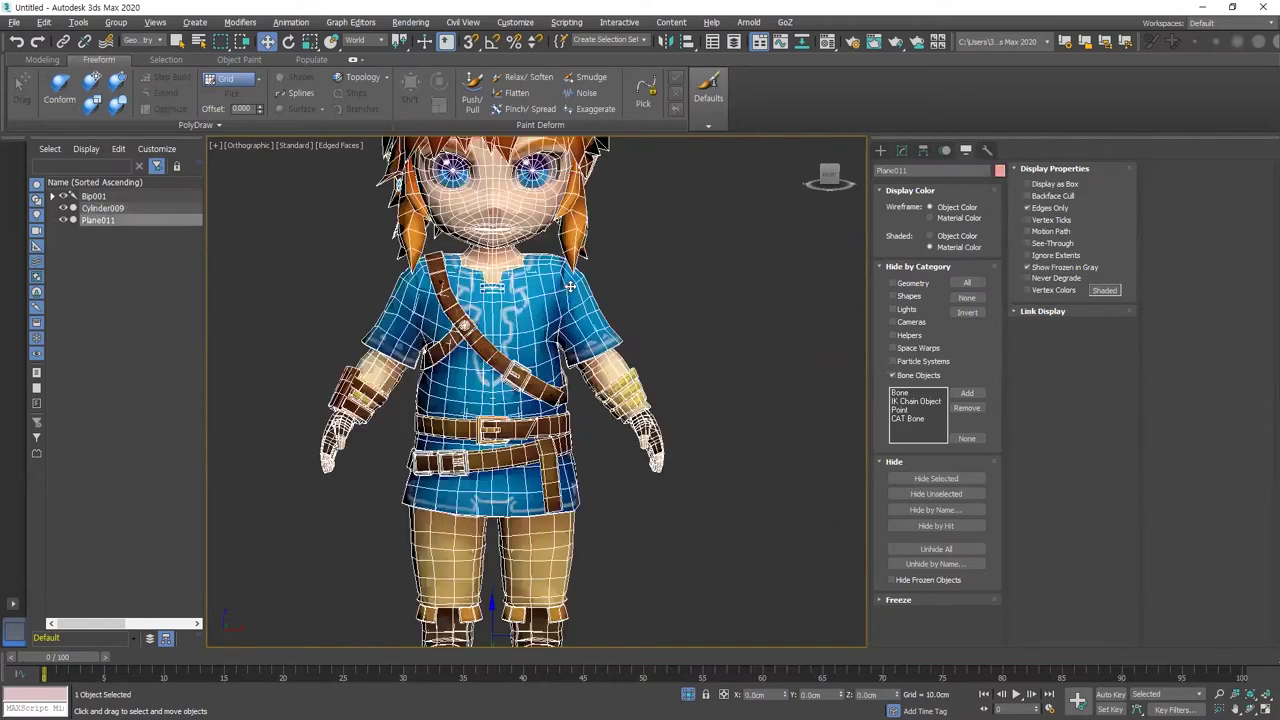
click(902, 150)
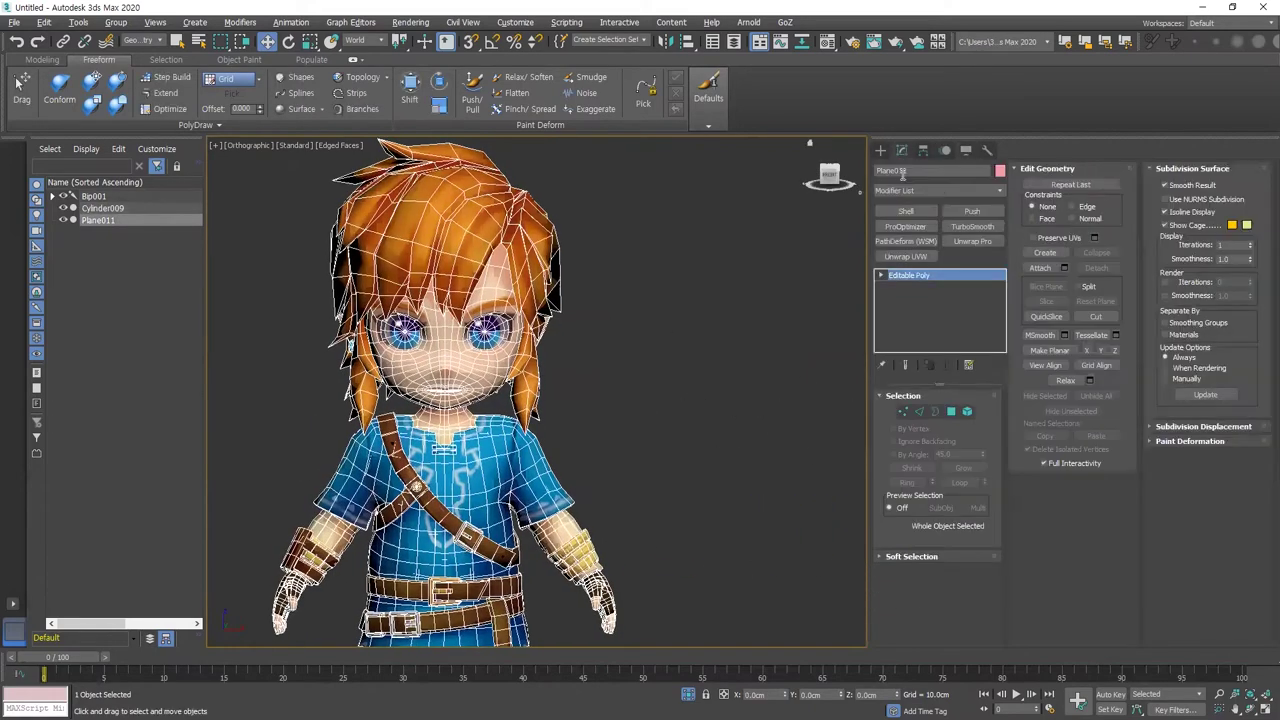
click(941, 191)
key(s)
key(s)
key(s)
key(s)
key(s)
key(s)
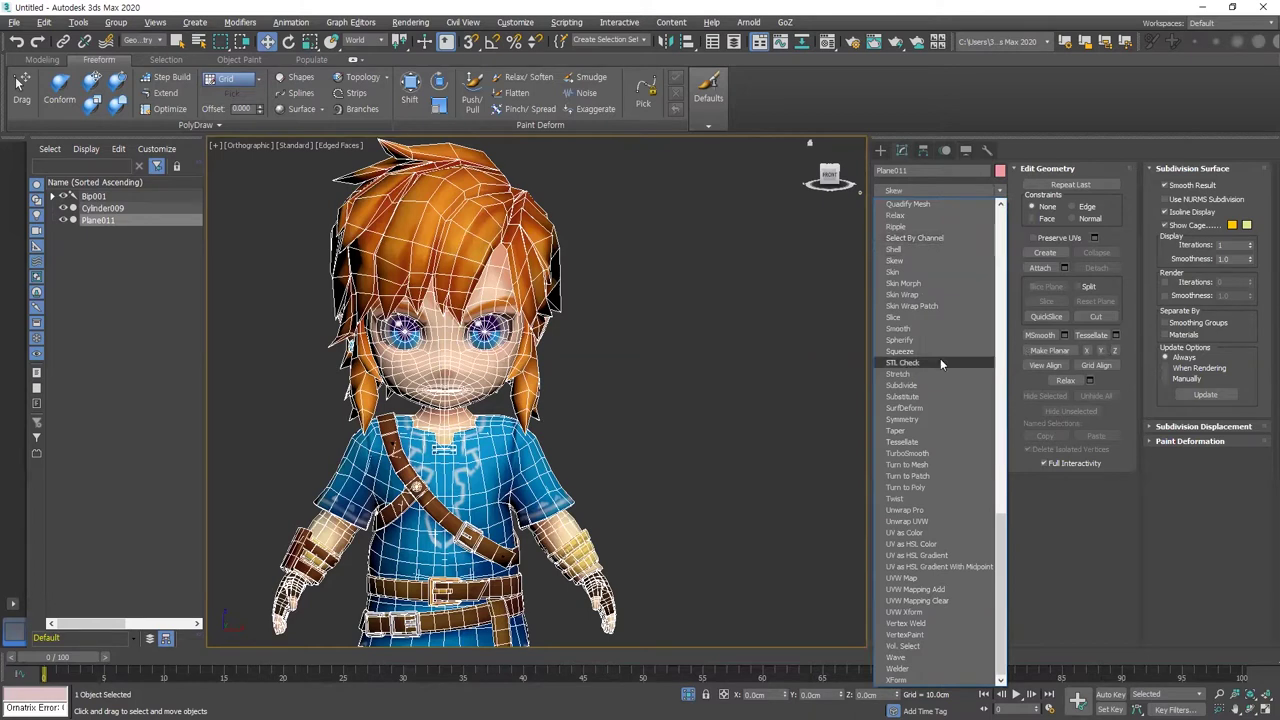
click(895, 273)
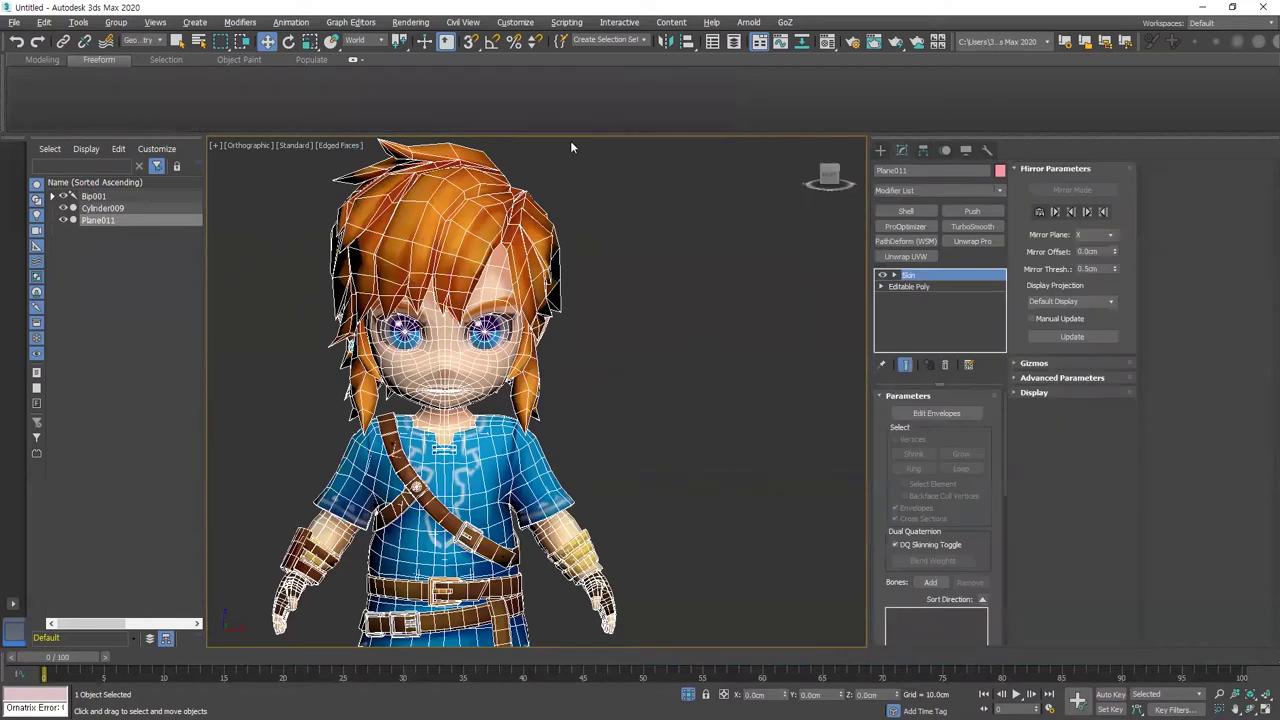
scroll(689, 228, down, 5)
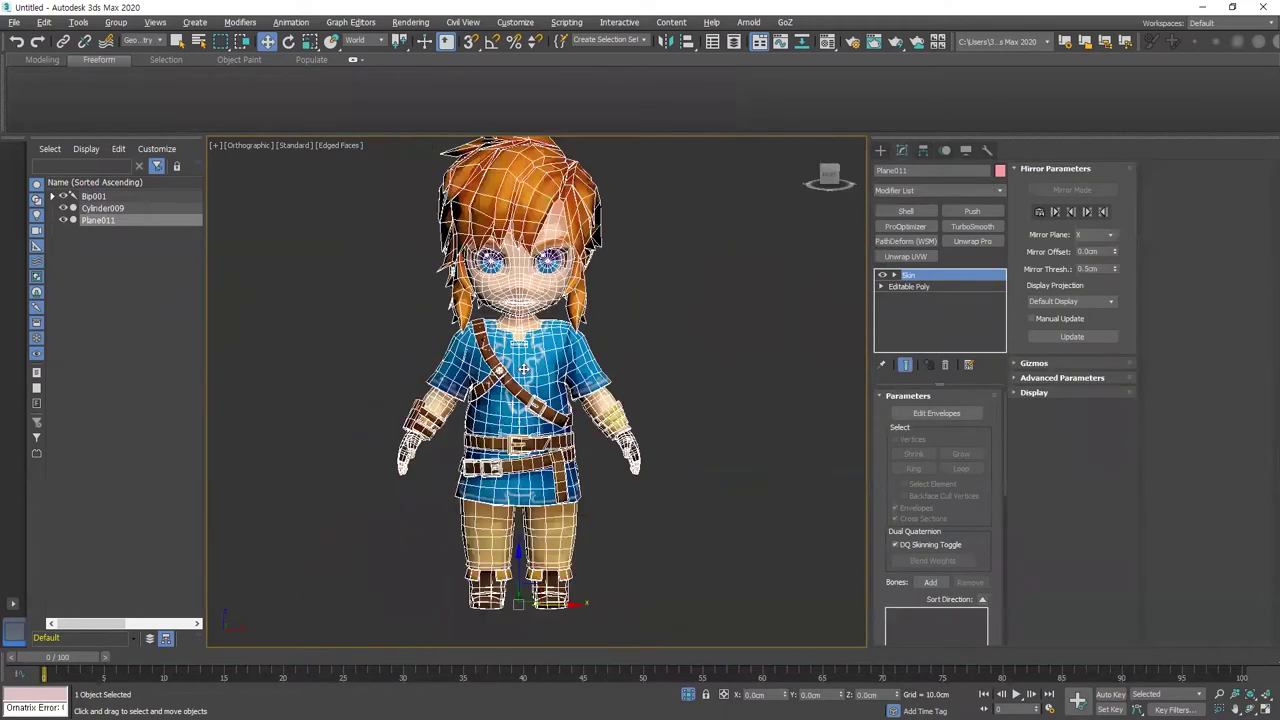
click(972, 415)
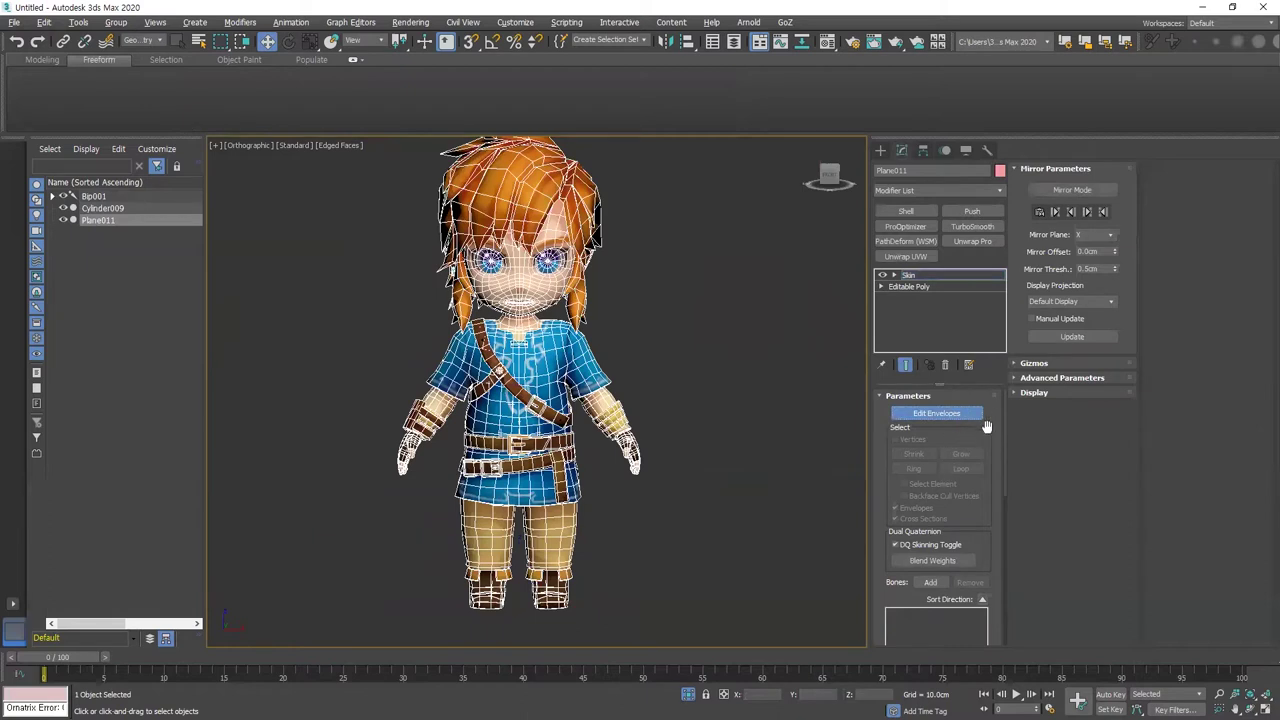
scroll(978, 430, down, 3)
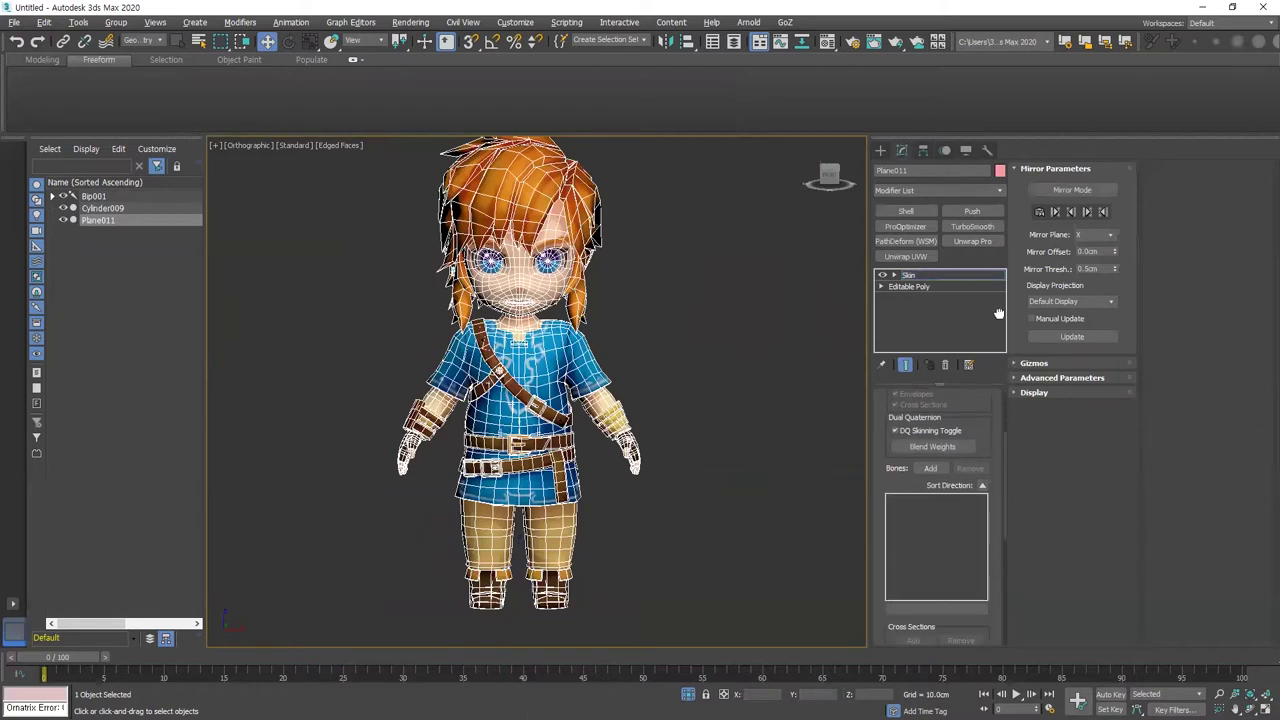
click(925, 470)
click(490, 280)
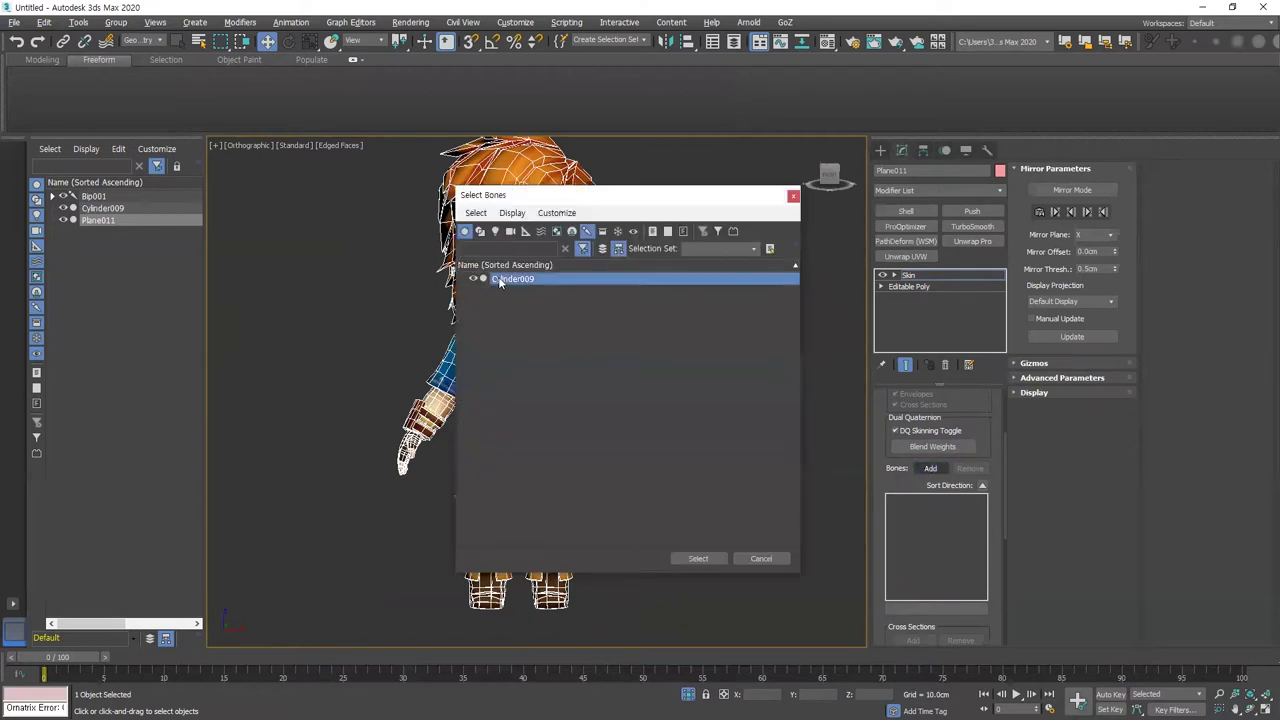
click(761, 557)
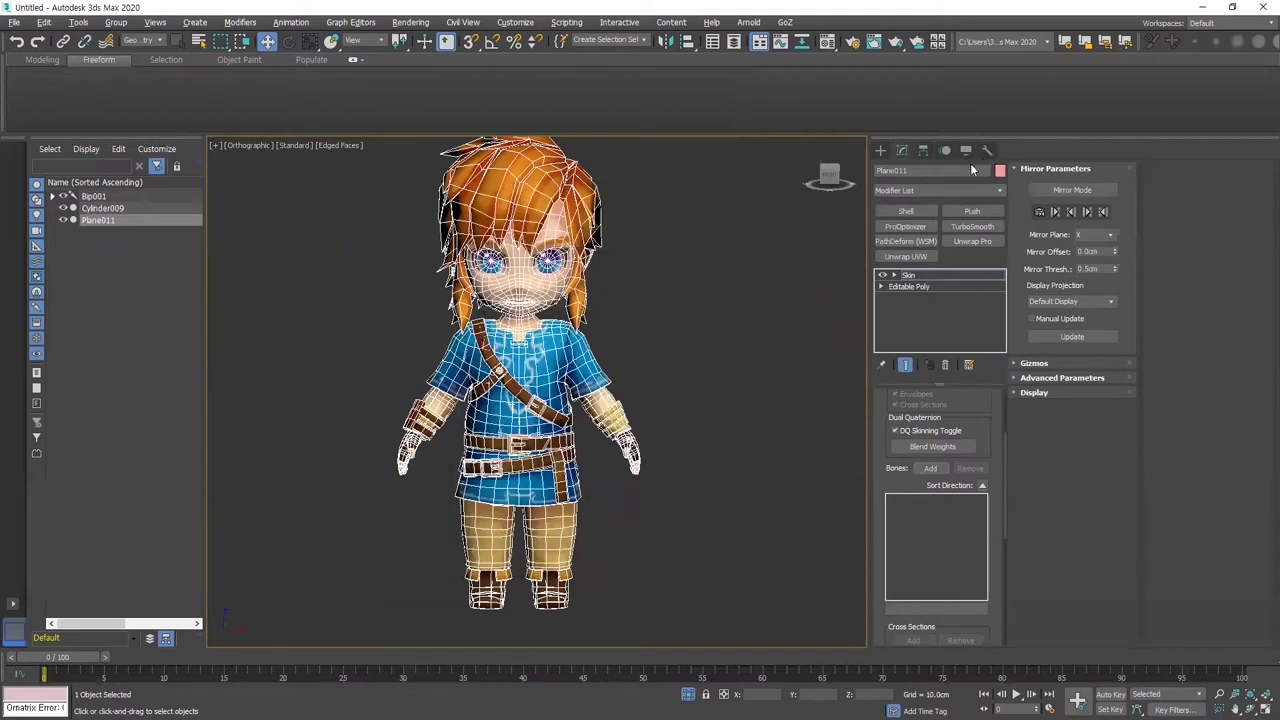
Make the hidden bone objects visible in the viewport by turning off their category hiding
click(966, 150)
click(920, 376)
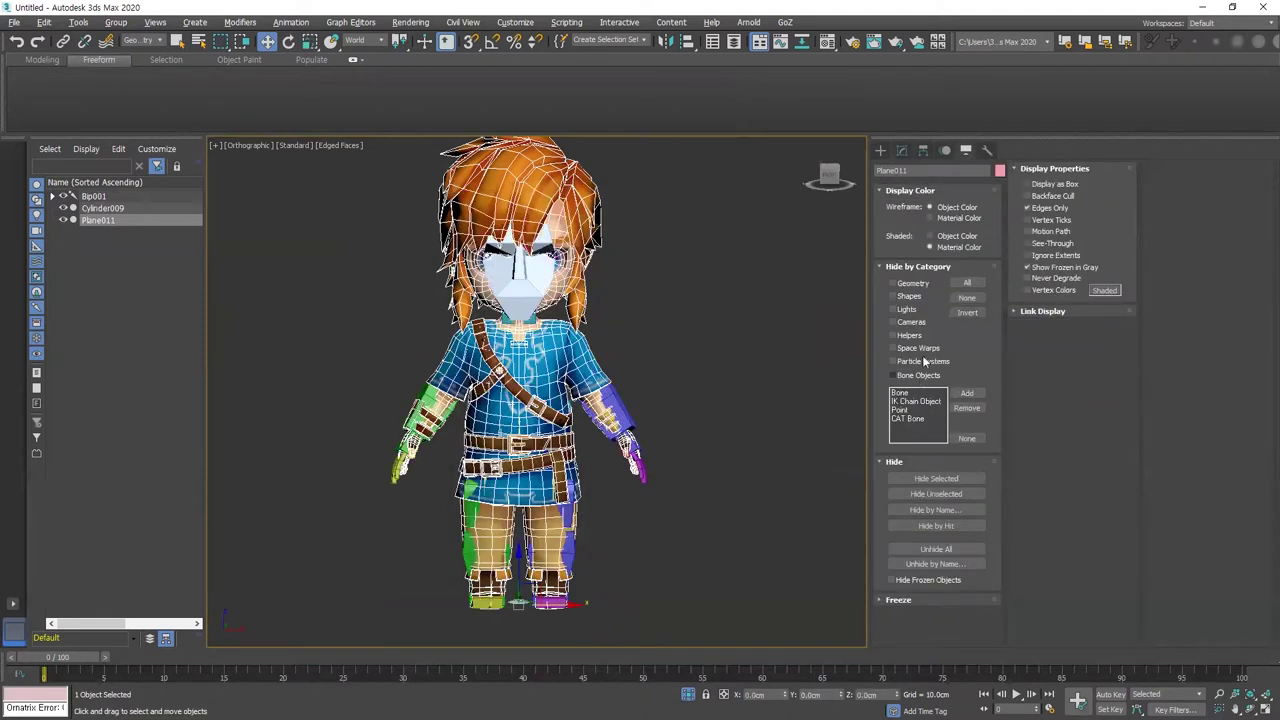
click(946, 151)
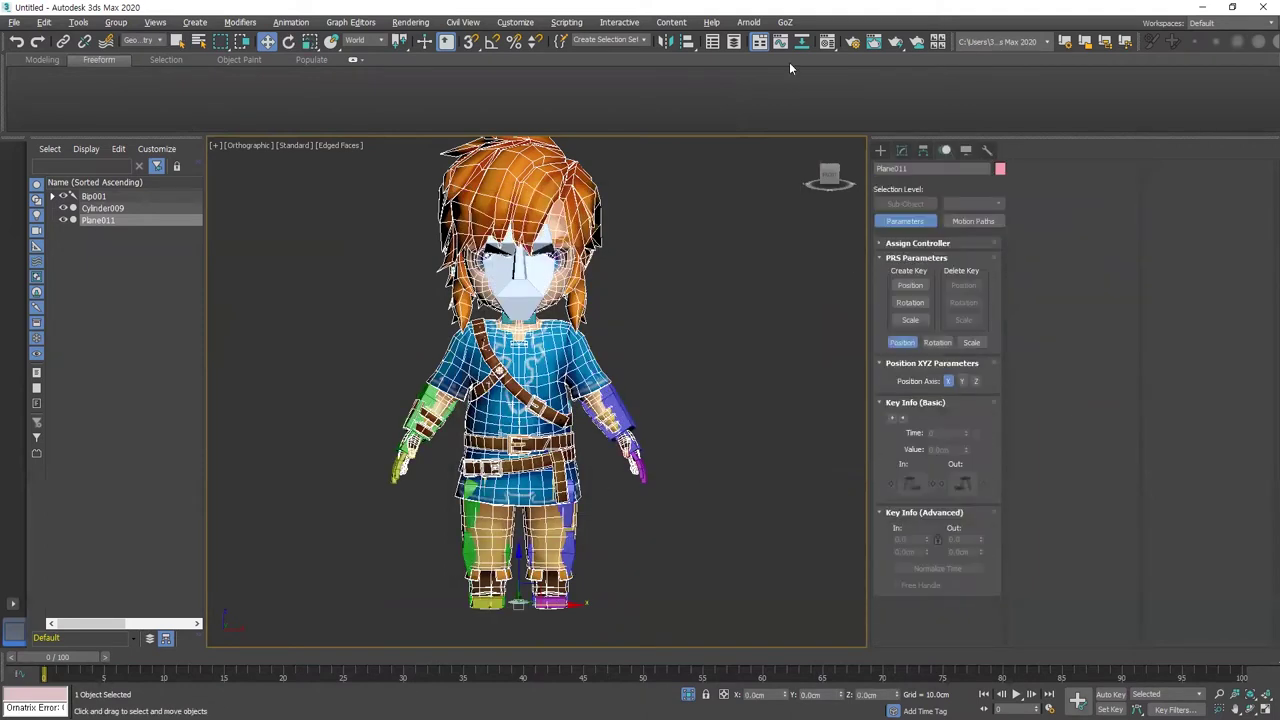
Begin adding bones to the Skin modifier, restrict the object list to bones only and select the whole Bip001 hierarchy
click(899, 151)
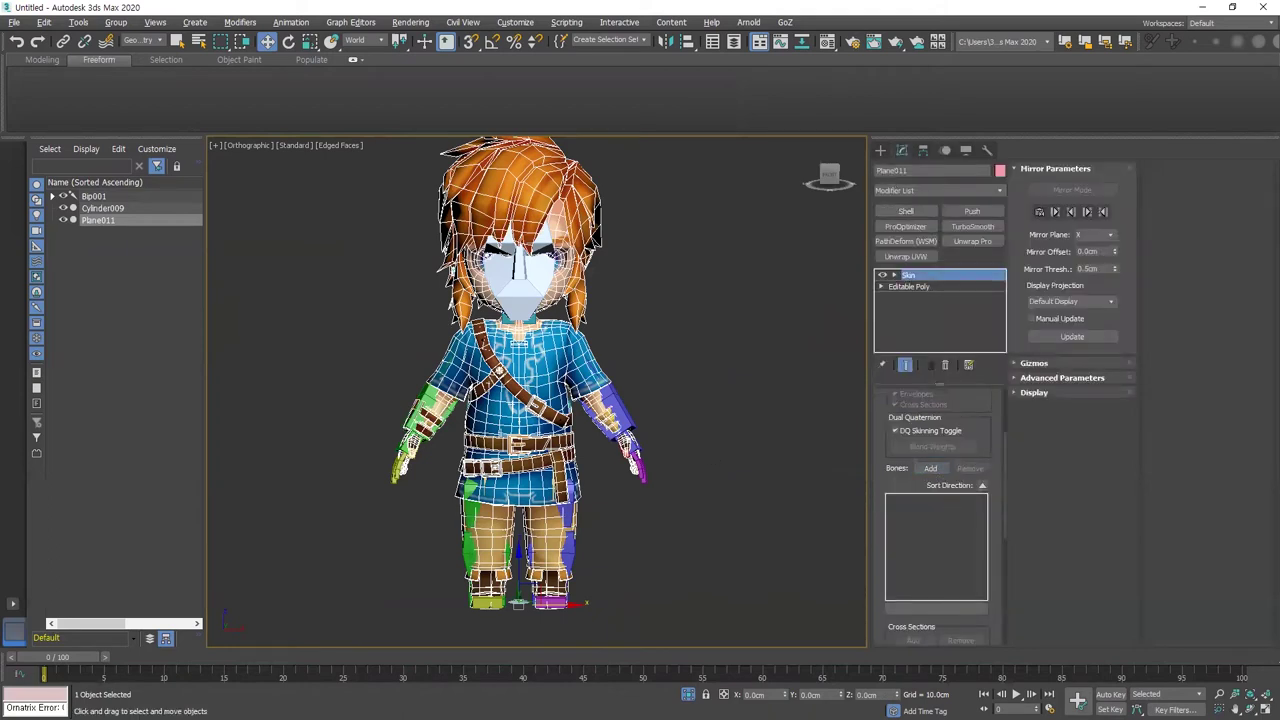
click(930, 468)
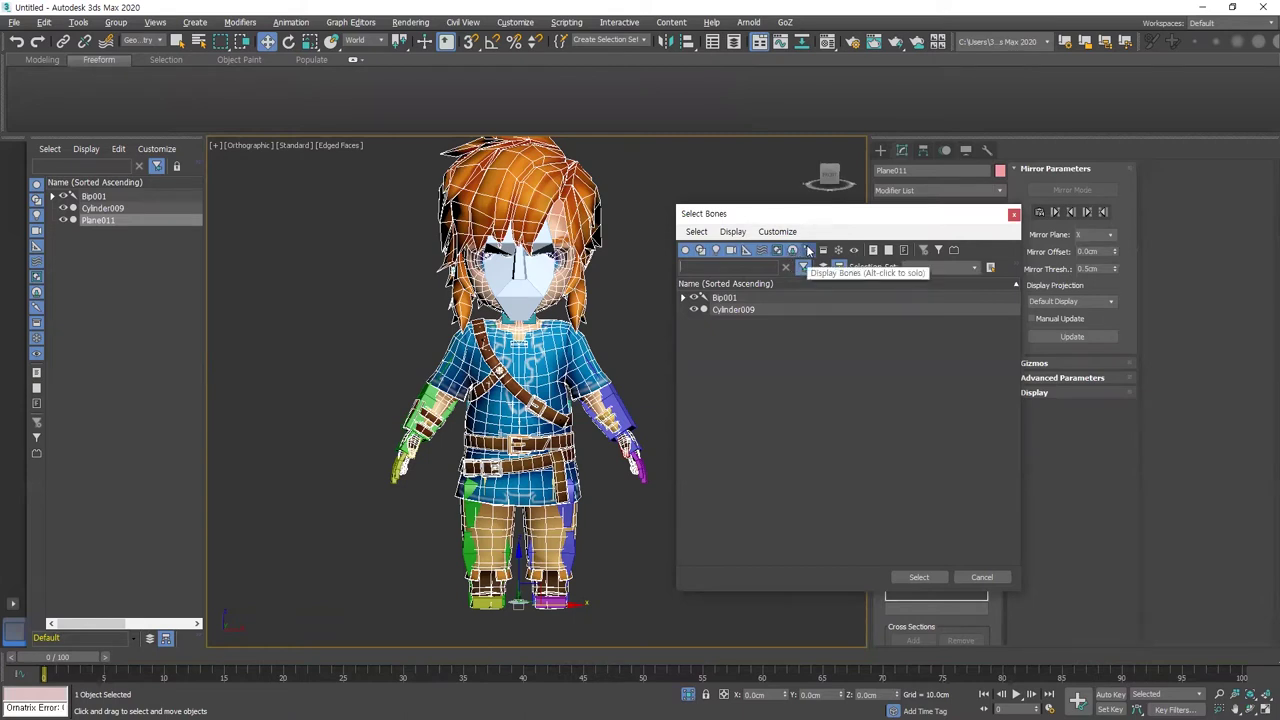
alt+click(807, 250)
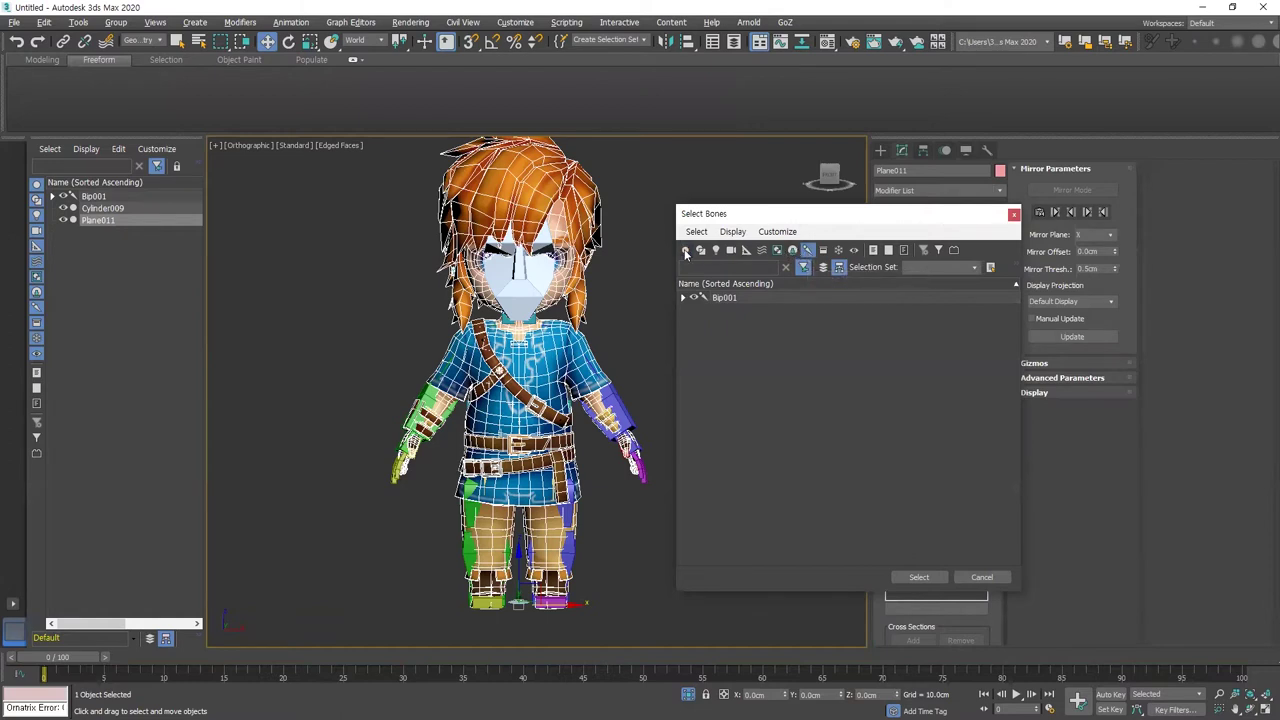
click(735, 298)
double_click(738, 300)
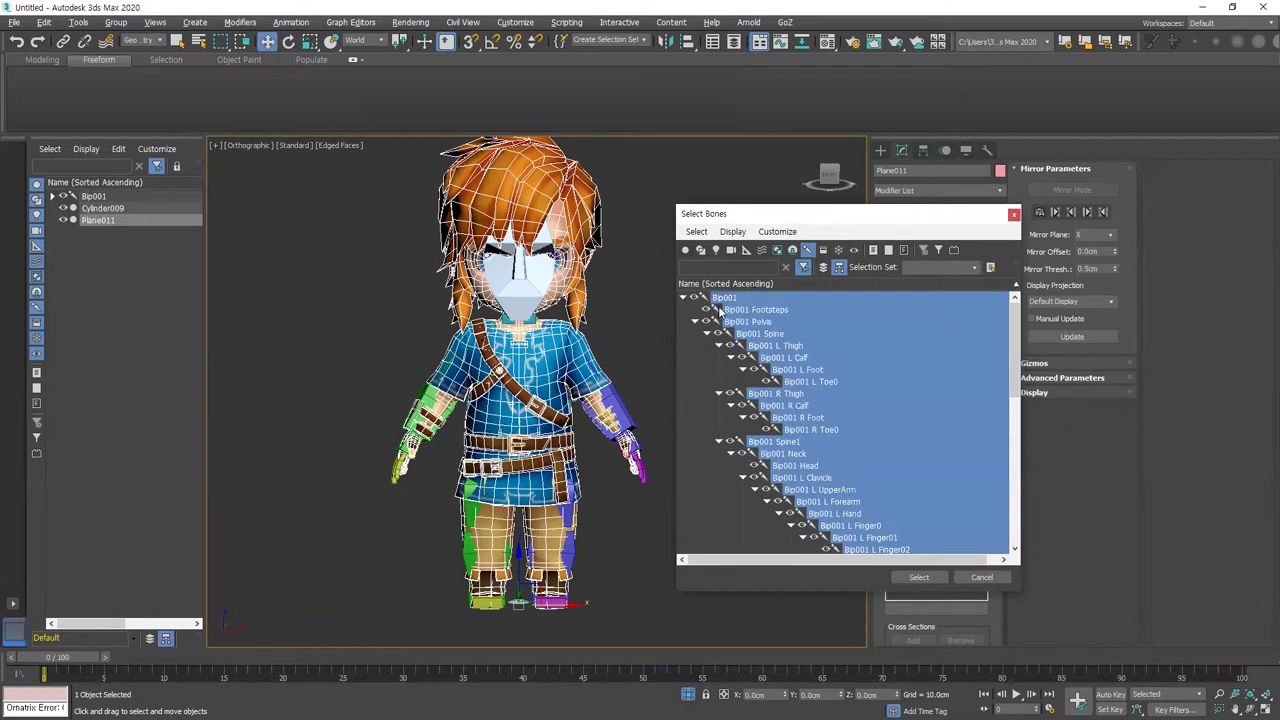
Exclude the Bip001 root and Bip001 Footsteps from the selection and add the remaining biped bones to the Skin modifier
scroll(846, 438, down, 10)
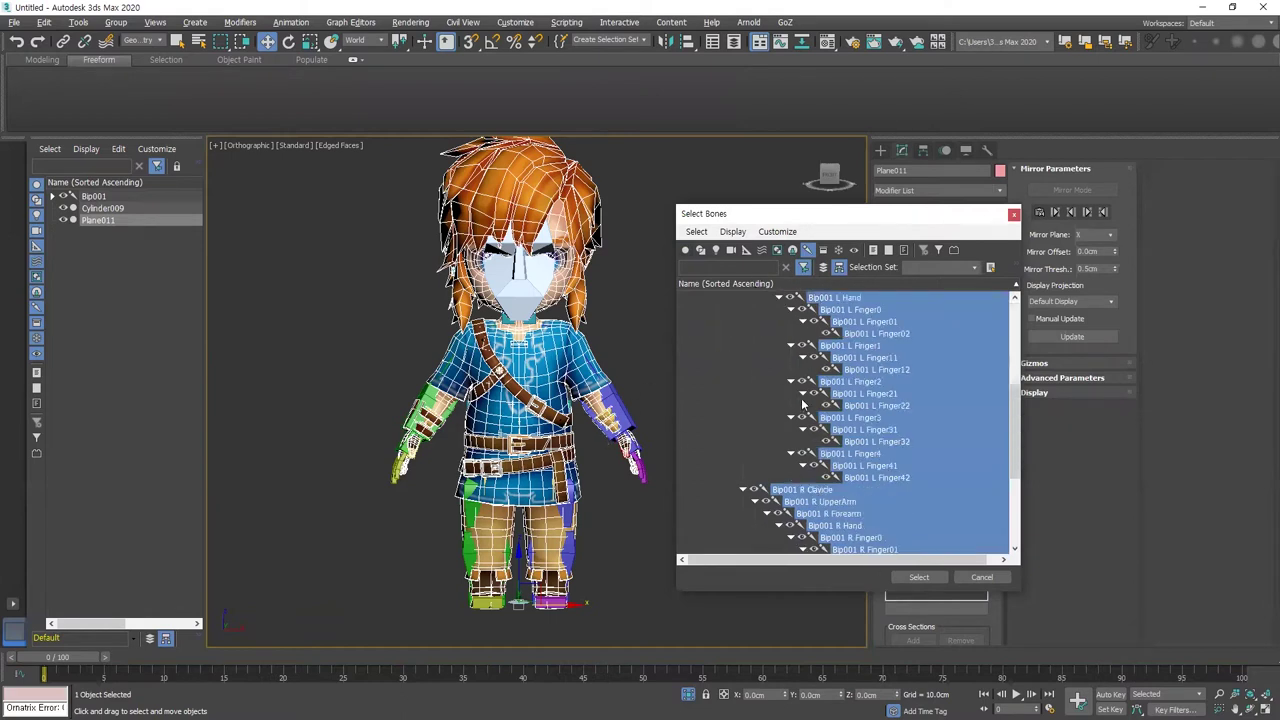
scroll(845, 436, up, 10)
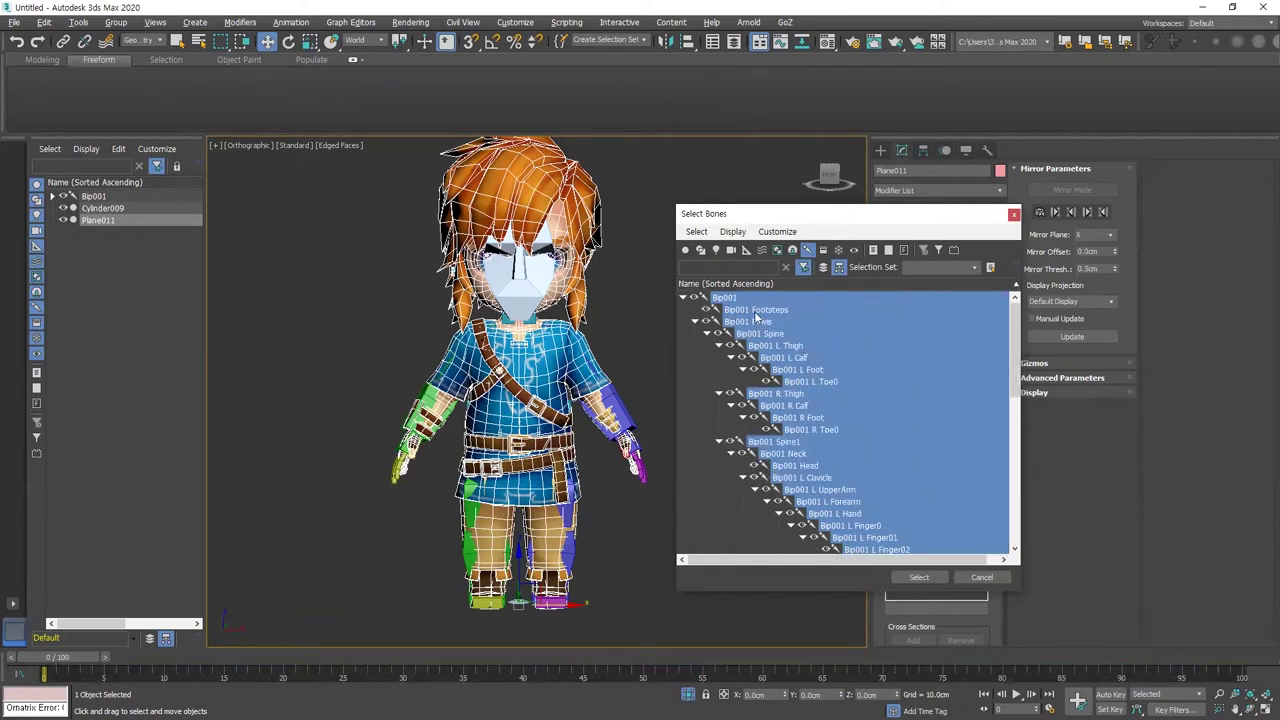
ctrl+click(726, 300)
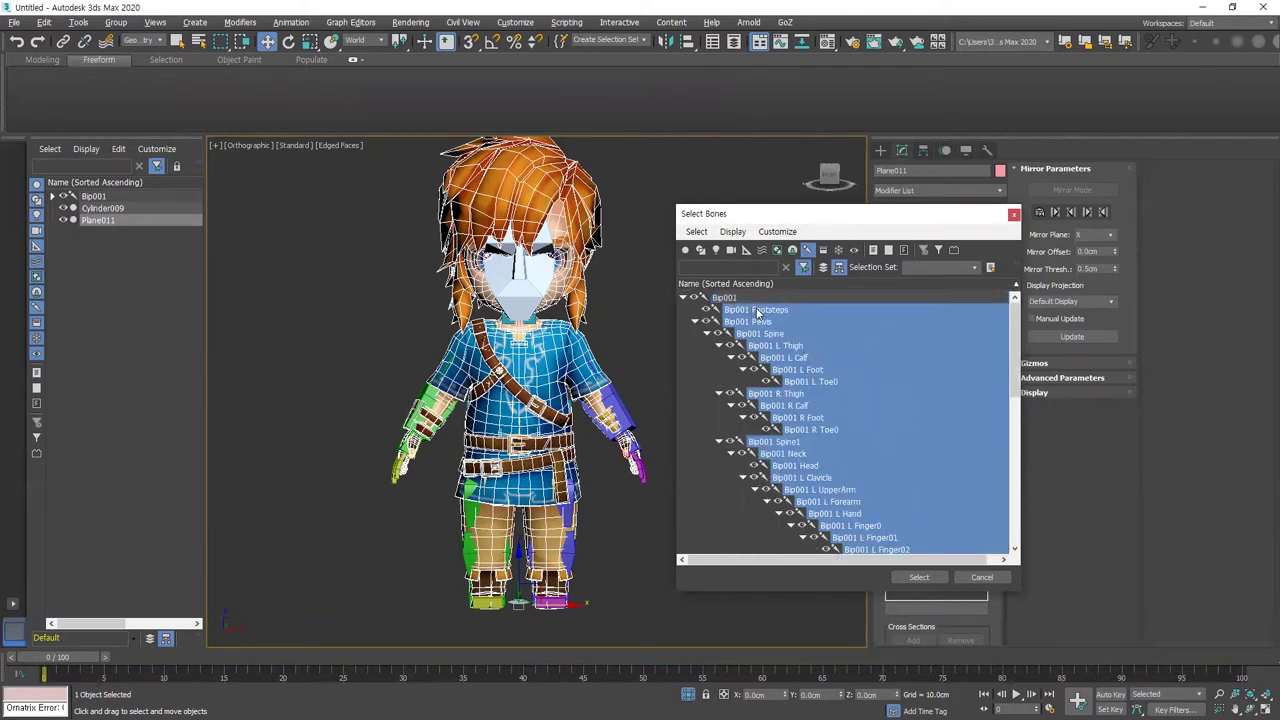
ctrl+click(757, 311)
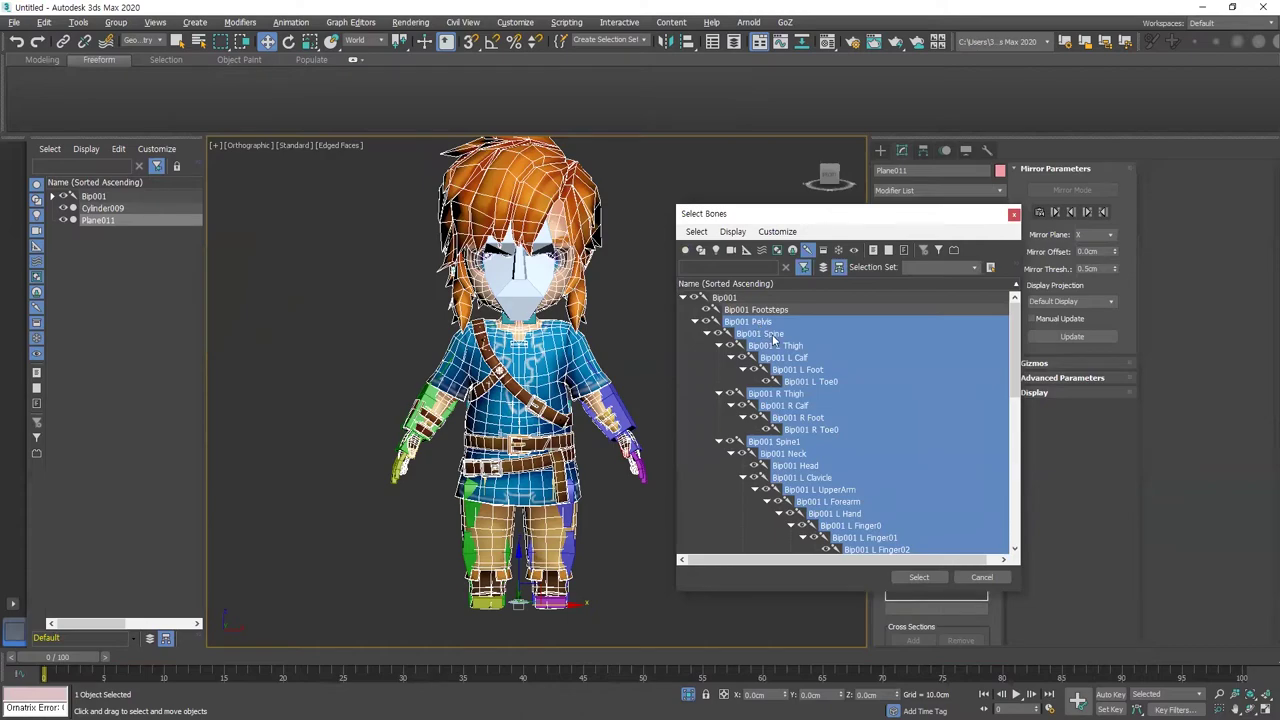
click(912, 577)
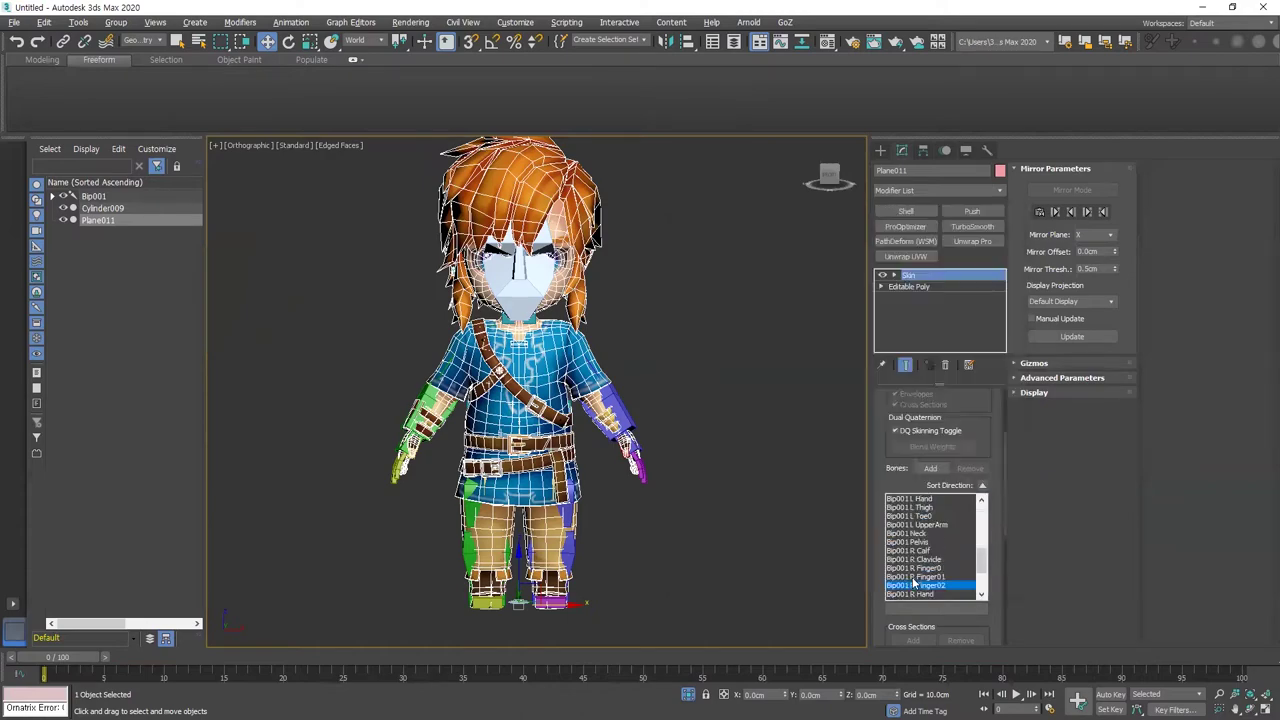
Examine how the biped bones fit inside the character mesh in wireframe and shaded display, ending in the Front view
scroll(531, 440, up, 6)
key(F3)
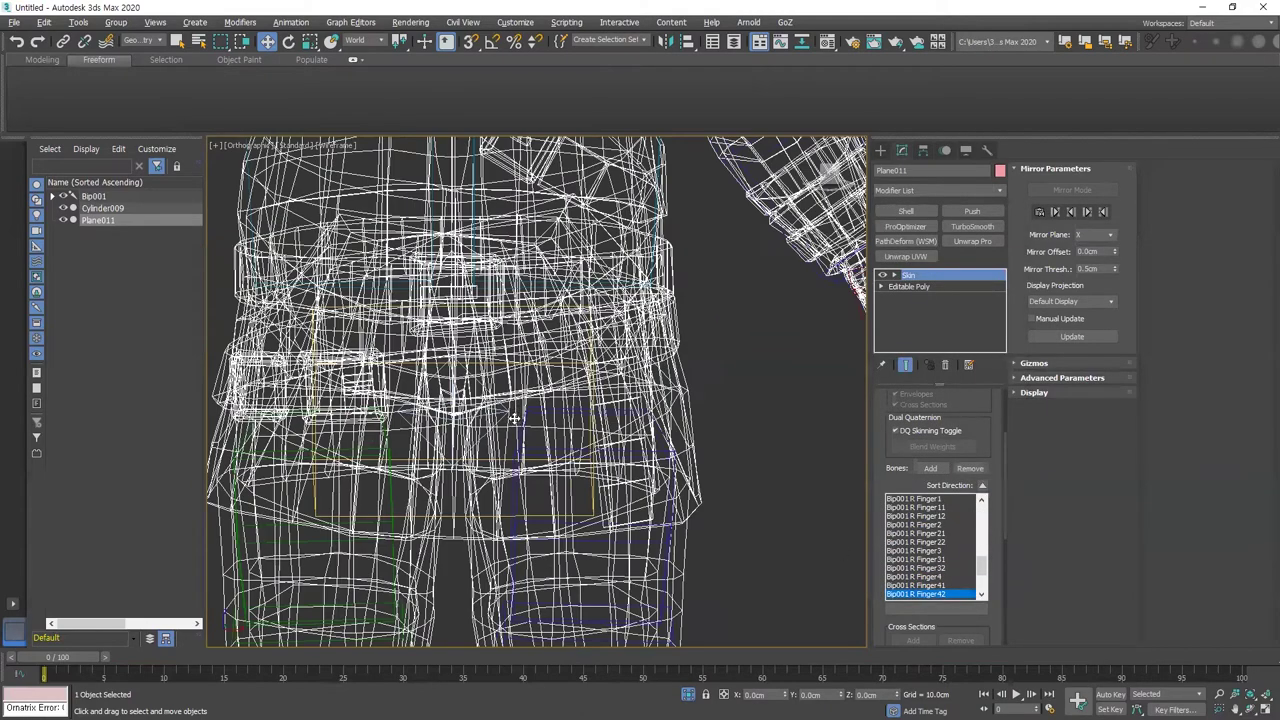
scroll(531, 440, down, 6)
key(F3)
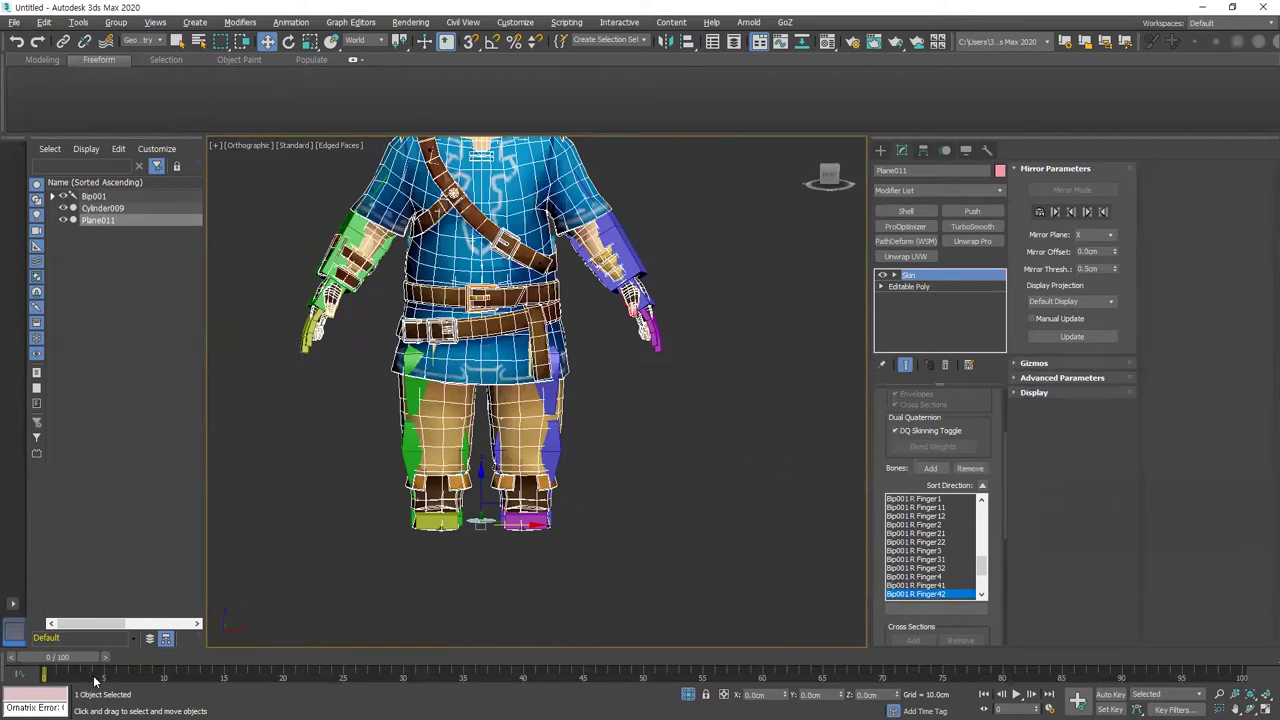
mouse_move(72, 662)
mouse_down()
mouse_move(128, 676)
mouse_move(56, 685)
mouse_move(135, 667)
mouse_move(77, 662)
mouse_move(145, 658)
mouse_move(68, 660)
mouse_up()
key(w)
middle_drag(460, 234, 405, 346)
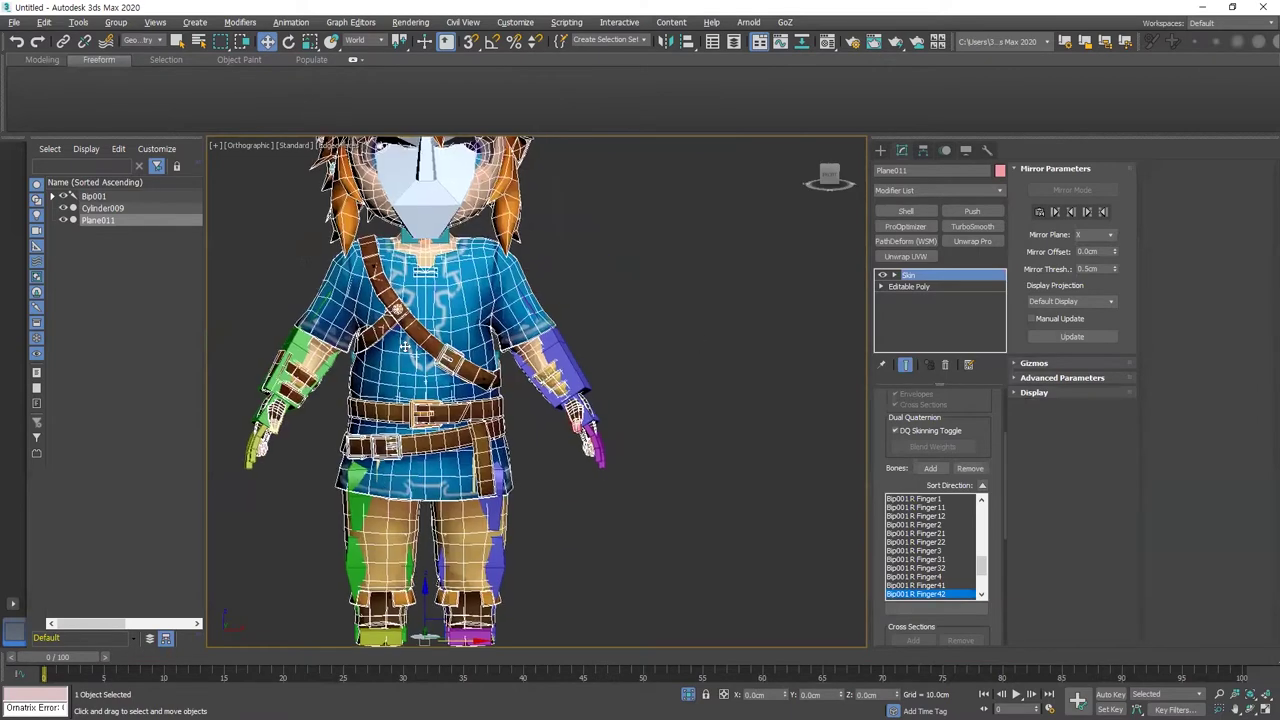
middle_drag(301, 288, 306, 262)
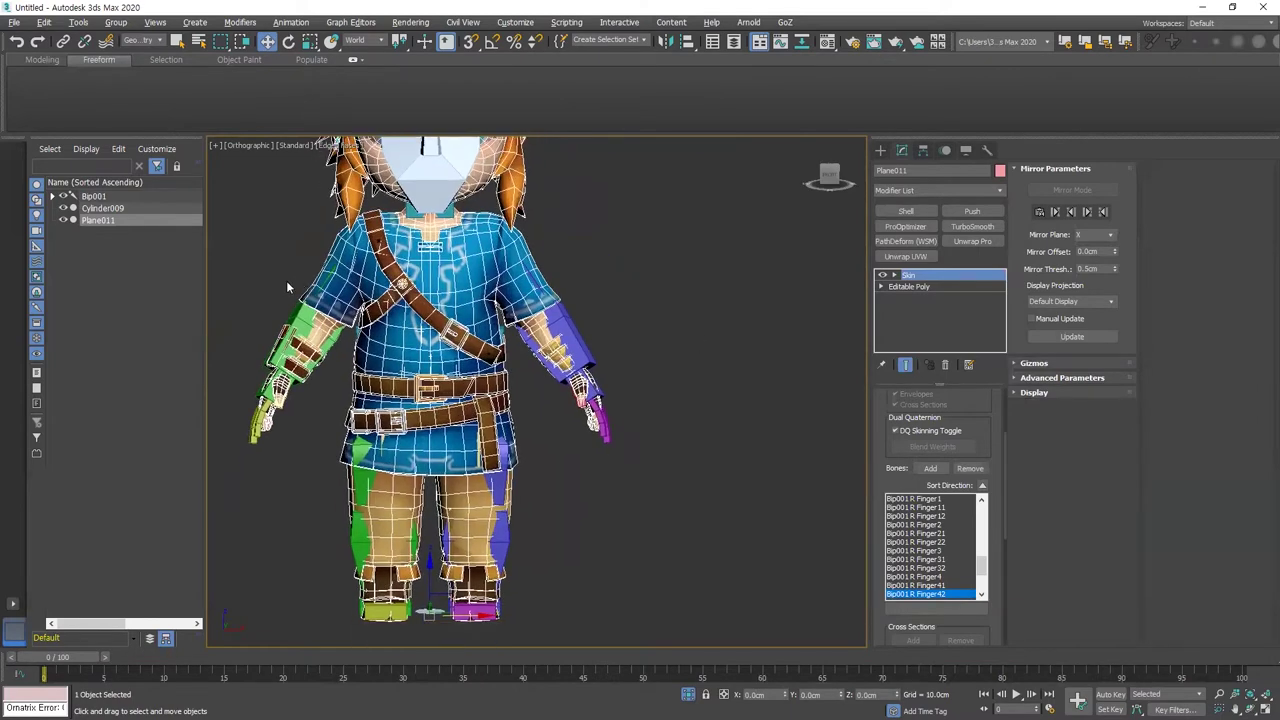
scroll(543, 273, down, 3)
key(f)
middle_drag(543, 273, 527, 211)
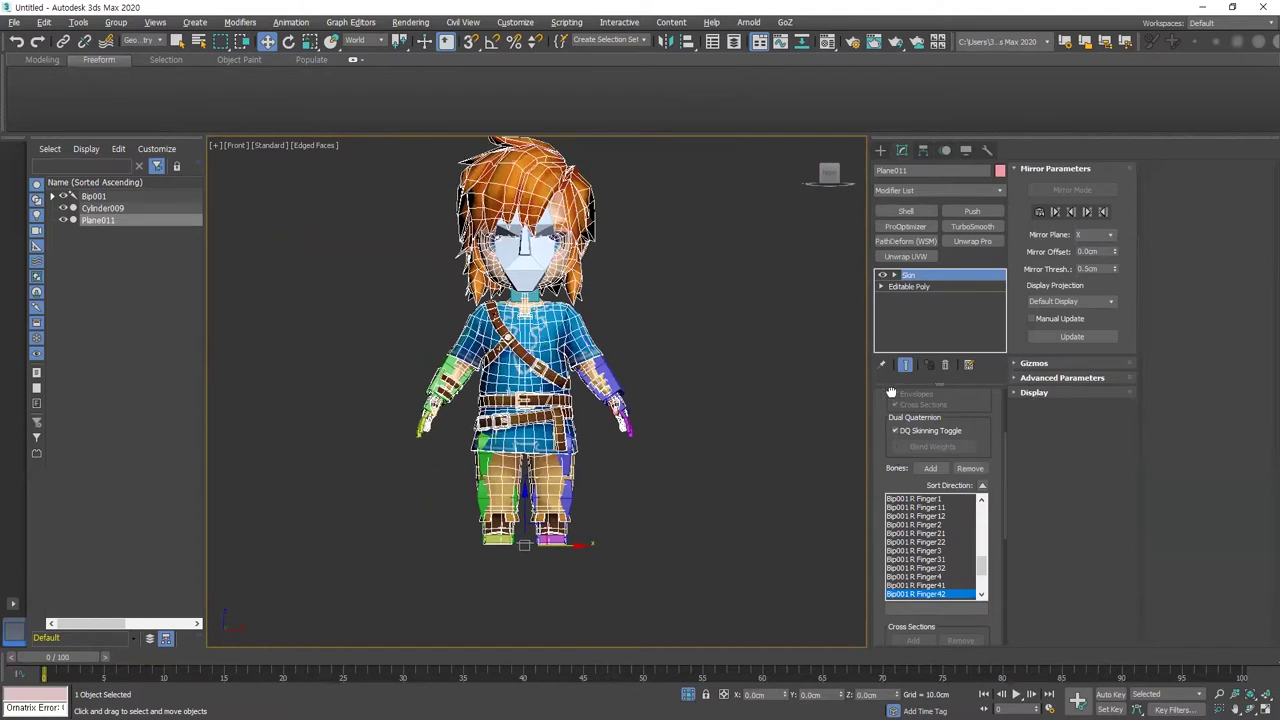
Enter envelope editing in the Skin modifier and enable vertex selection
scroll(896, 446, down, 3)
scroll(902, 468, down, 3)
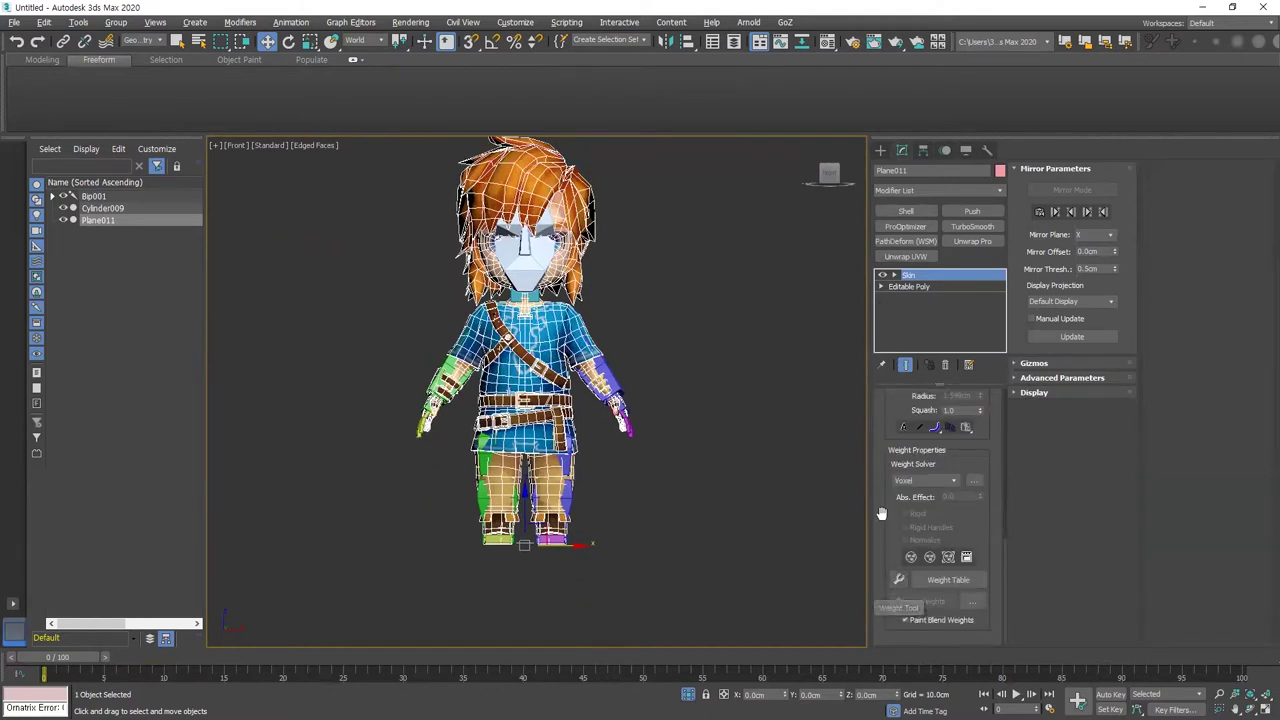
scroll(897, 490, up, 3)
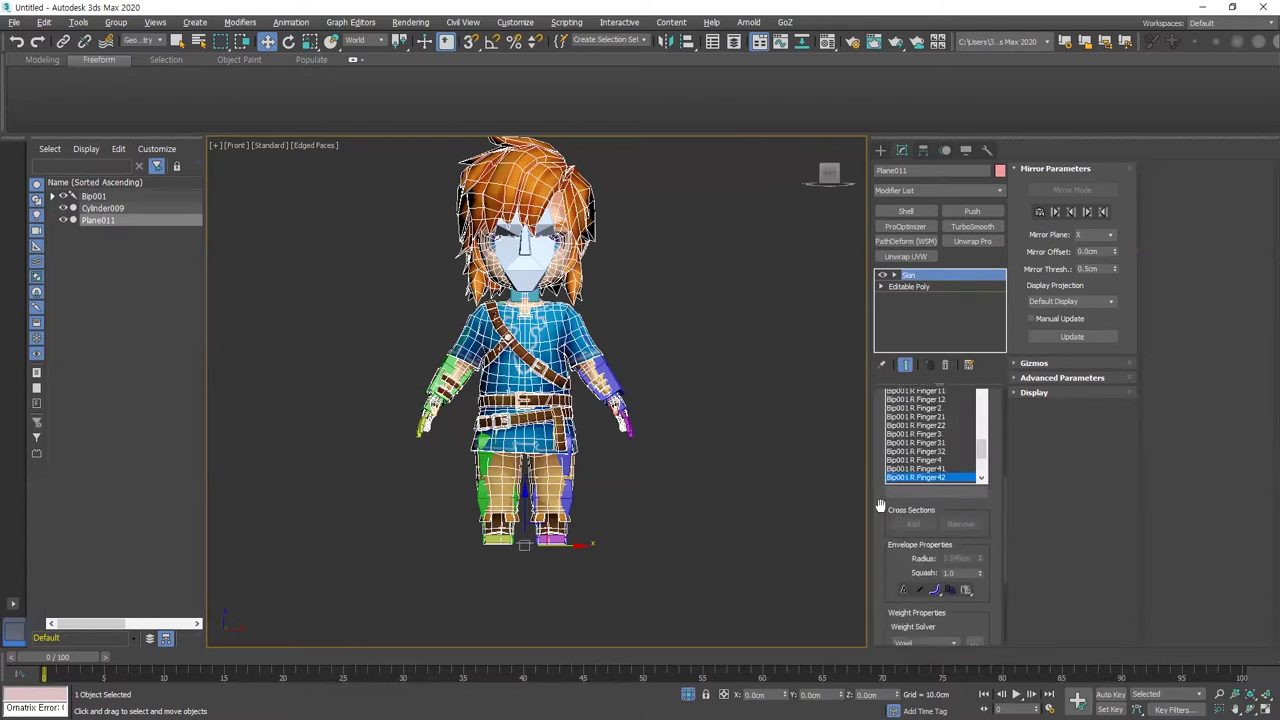
scroll(897, 480, up, 3)
click(920, 391)
click(917, 420)
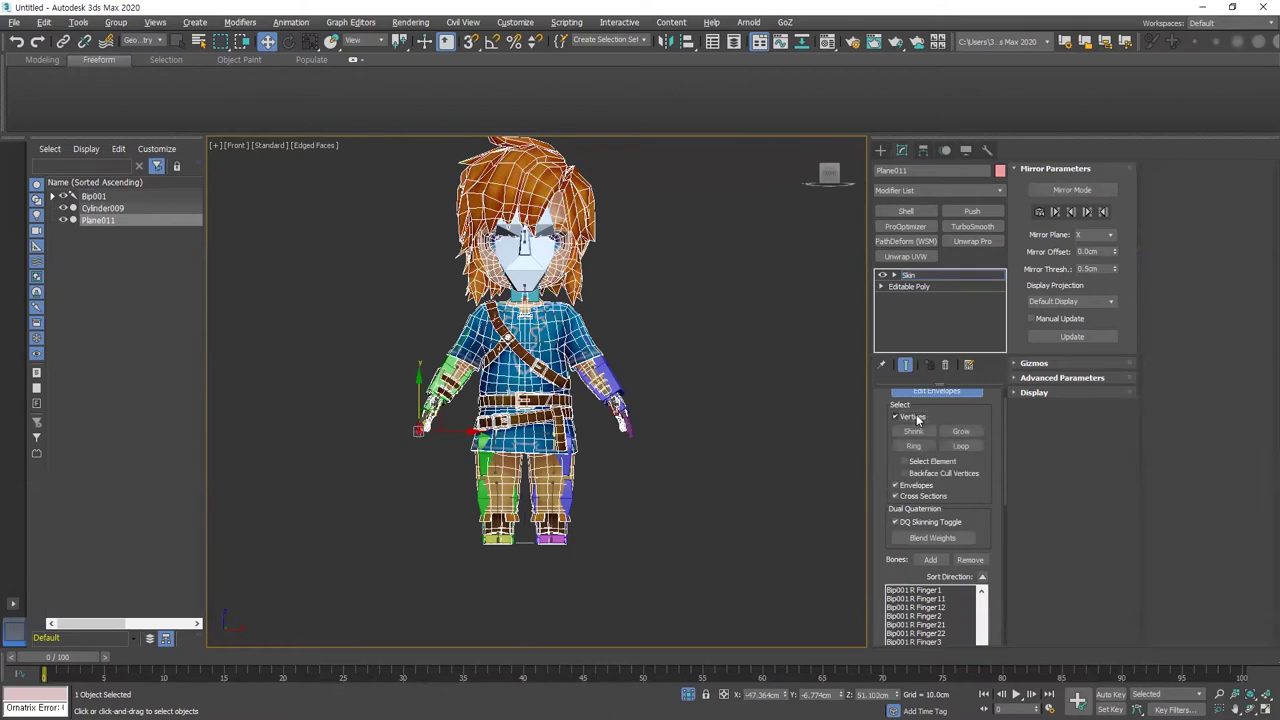
Open the Skin modifier's Weight Tool and place its window beside the character
drag(980, 491, 984, 428)
scroll(984, 428, down, 5)
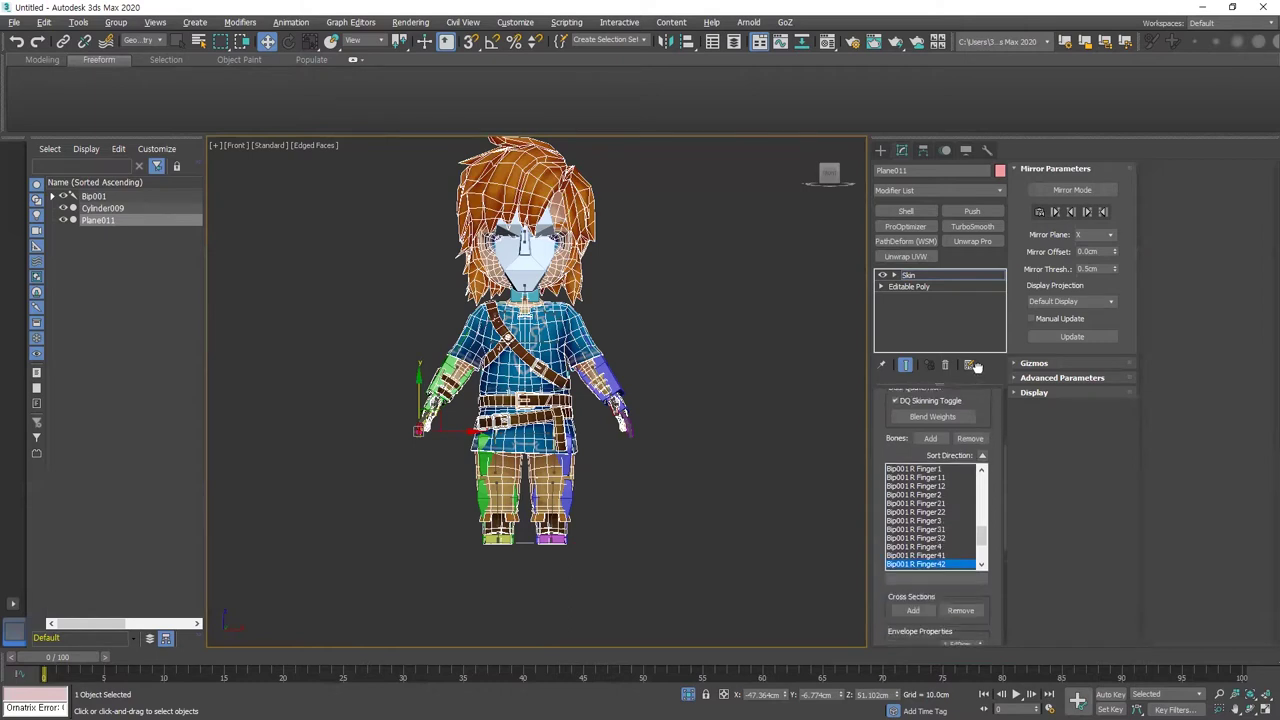
scroll(966, 590, down, 4)
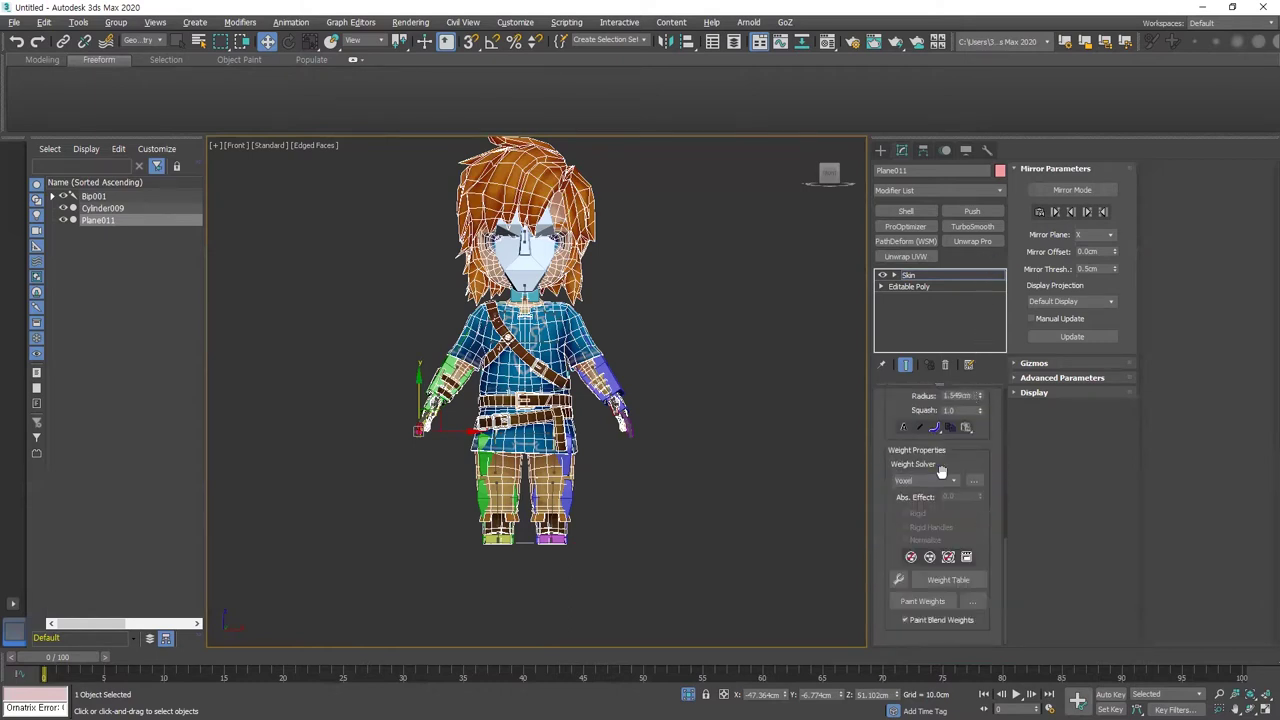
click(900, 580)
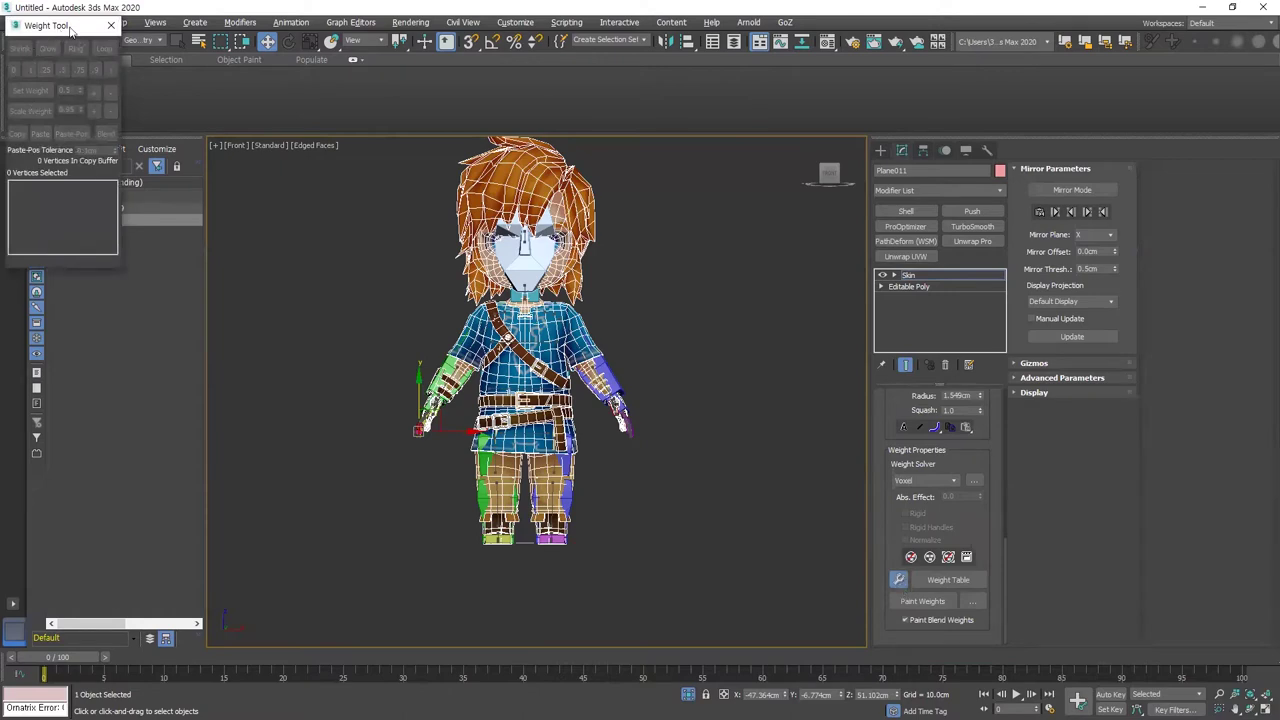
drag(70, 30, 830, 220)
Select all vertices of the character mesh for weight editing
key(ctrl+a)
scroll(621, 350, up, 5)
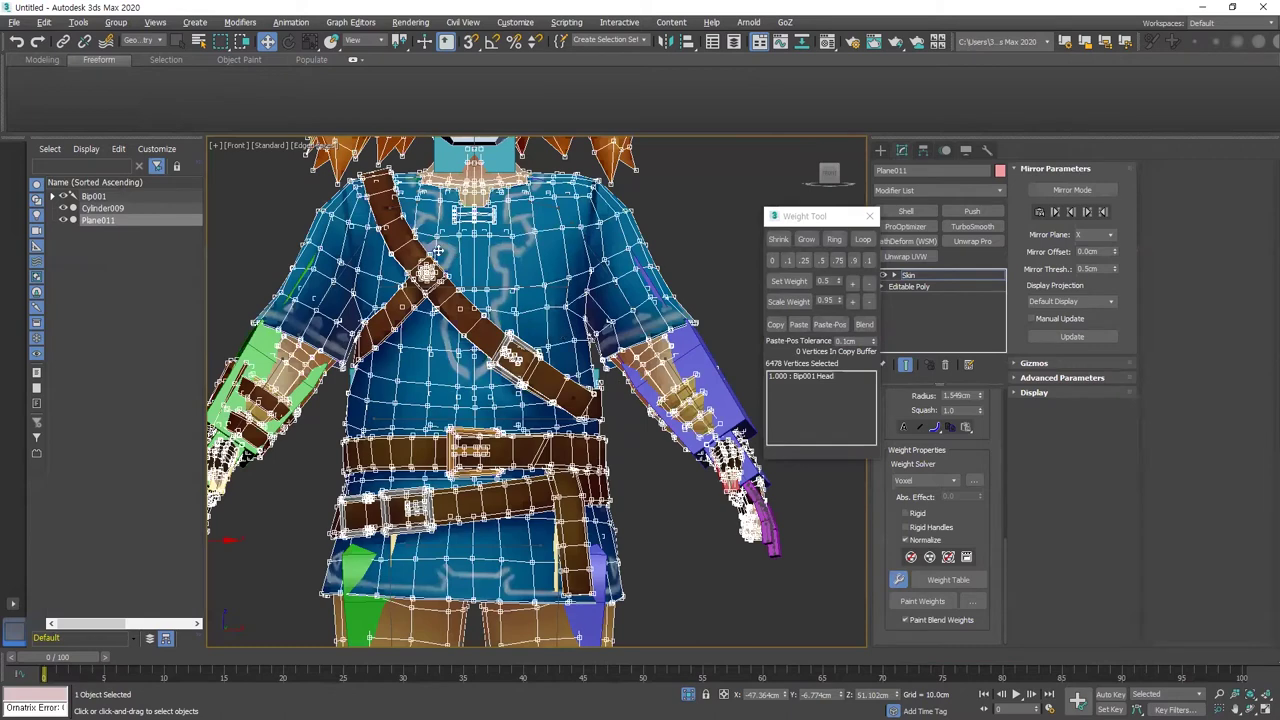
scroll(512, 429, down, 2)
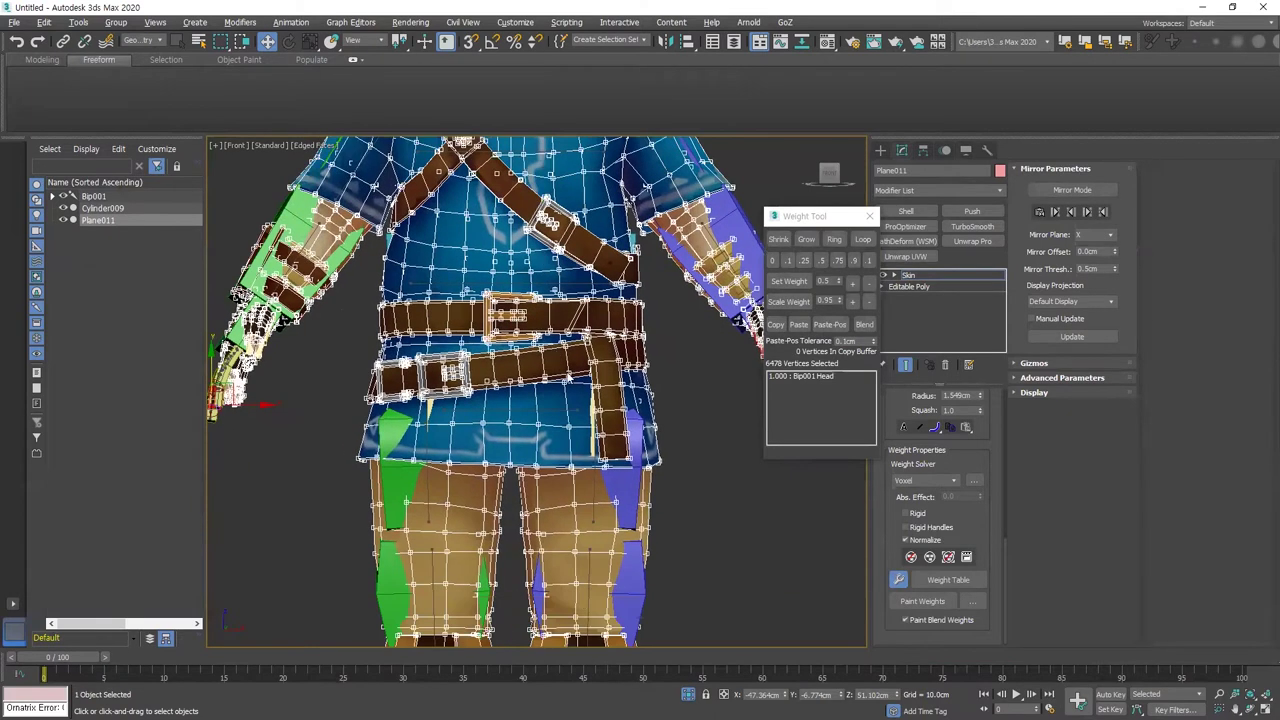
Weight all selected vertices of the character mesh fully to the Bip001 Pelvis bone with a value of 1
key(F3)
scroll(521, 416, up, 5)
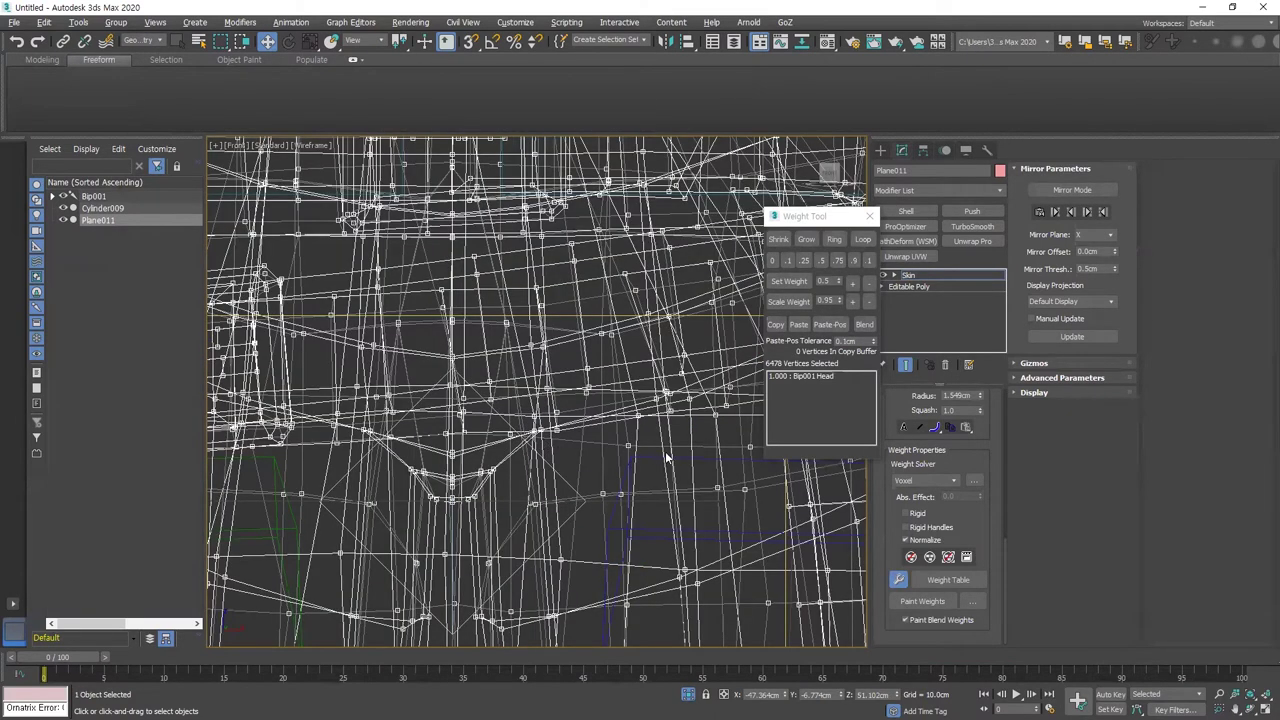
scroll(543, 342, down, 3)
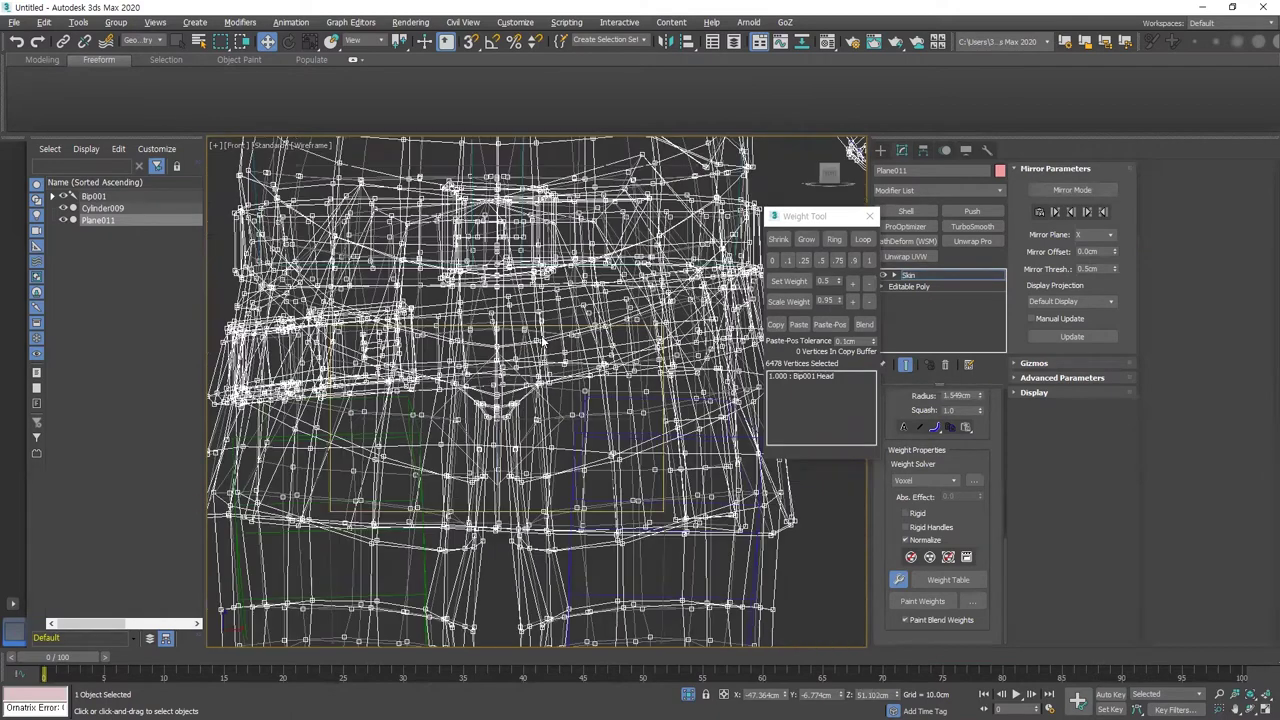
scroll(586, 336, up, 3)
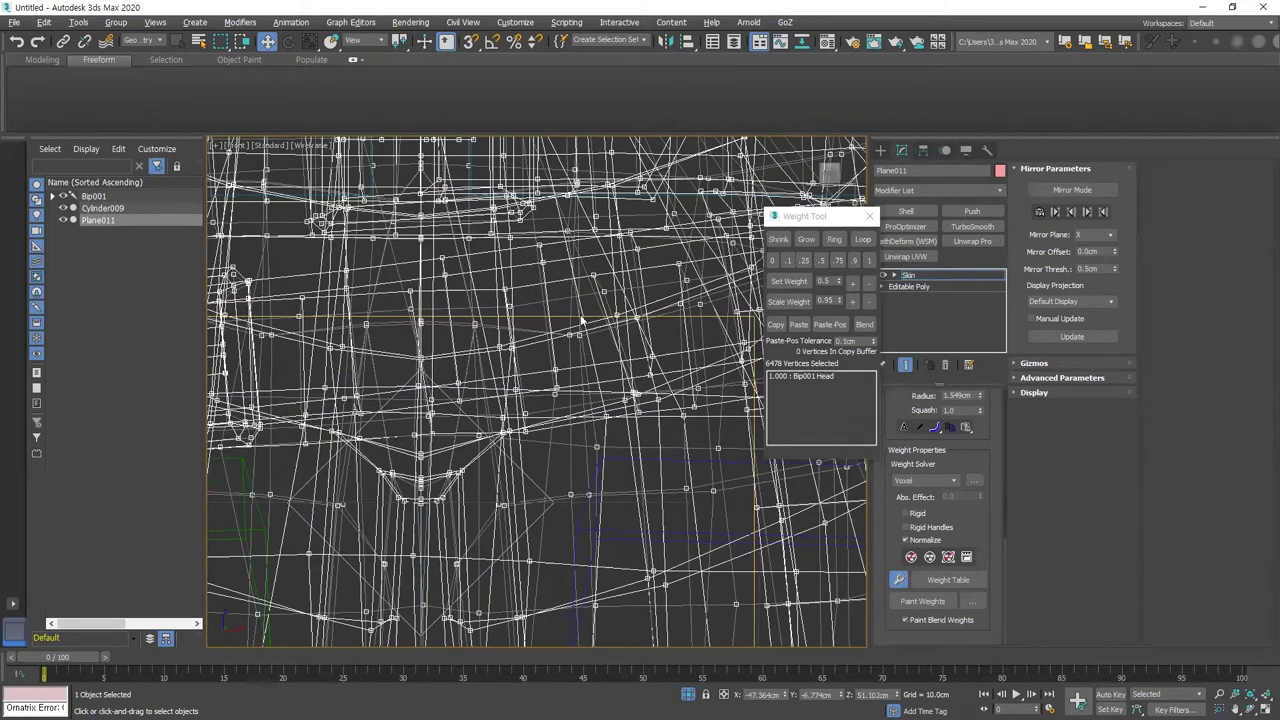
click(582, 320)
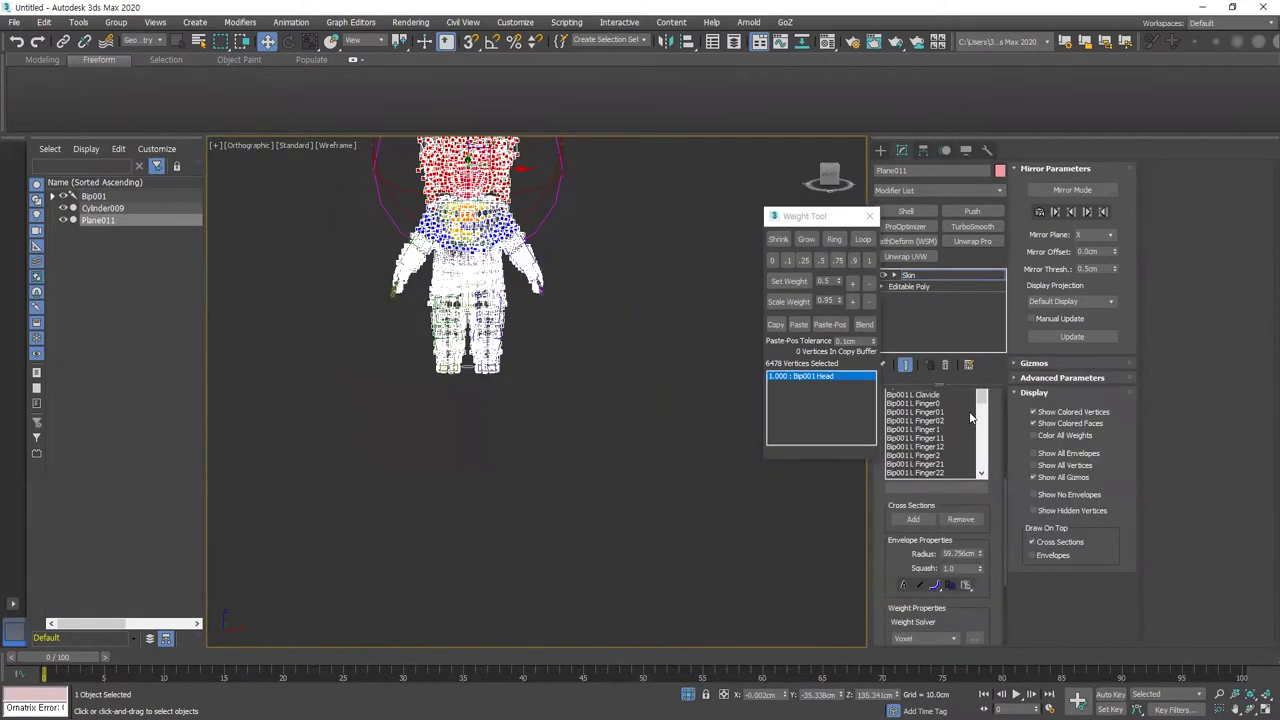
drag(979, 402, 983, 436)
click(910, 420)
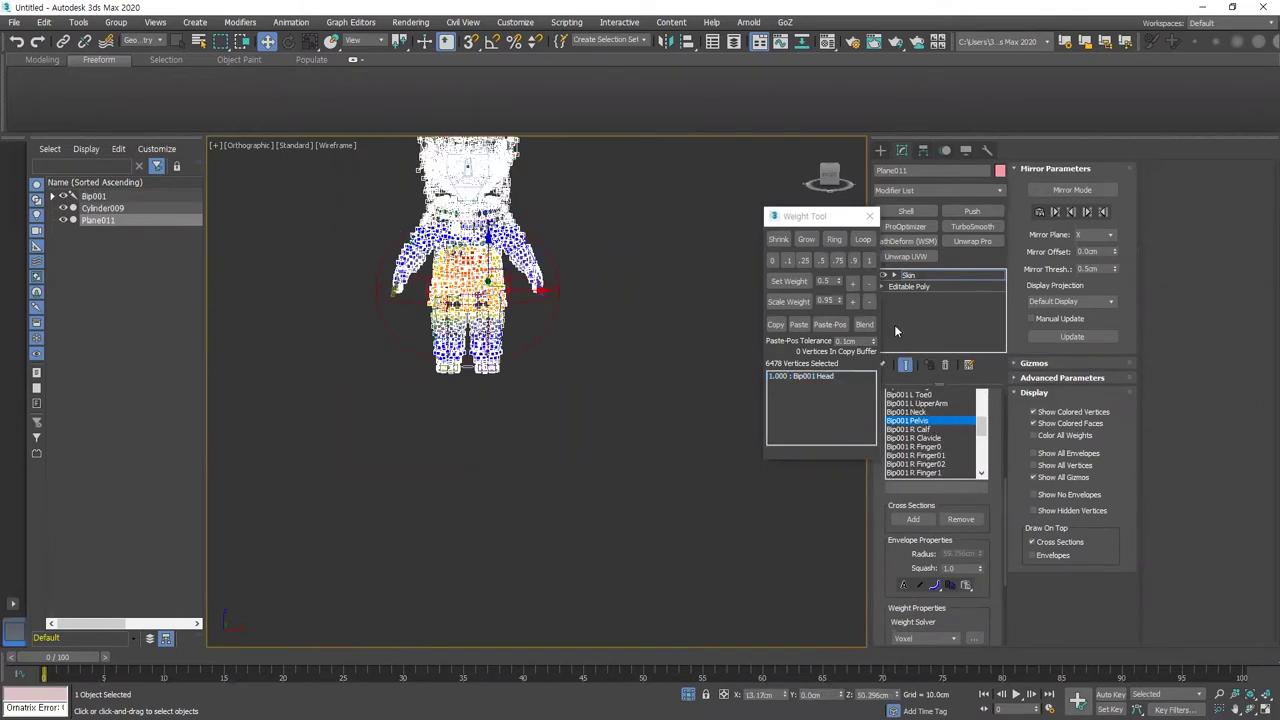
click(869, 262)
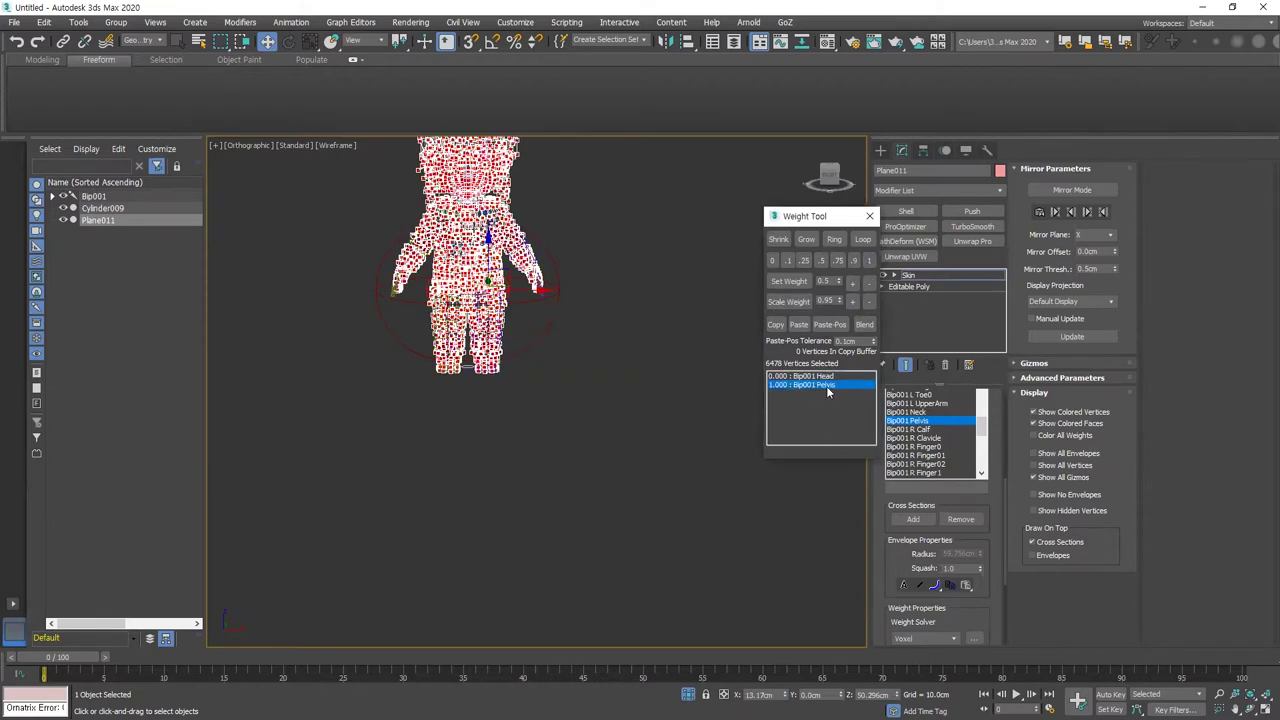
Examine the pelvis weighting across the character's hips, torso and arm in wireframe, ending in the Front view
scroll(442, 287, up, 6)
mouse_move(525, 297)
alt+middle_down()
mouse_move(481, 305)
mouse_move(517, 297)
alt+middle_up()
scroll(518, 305, up, 5)
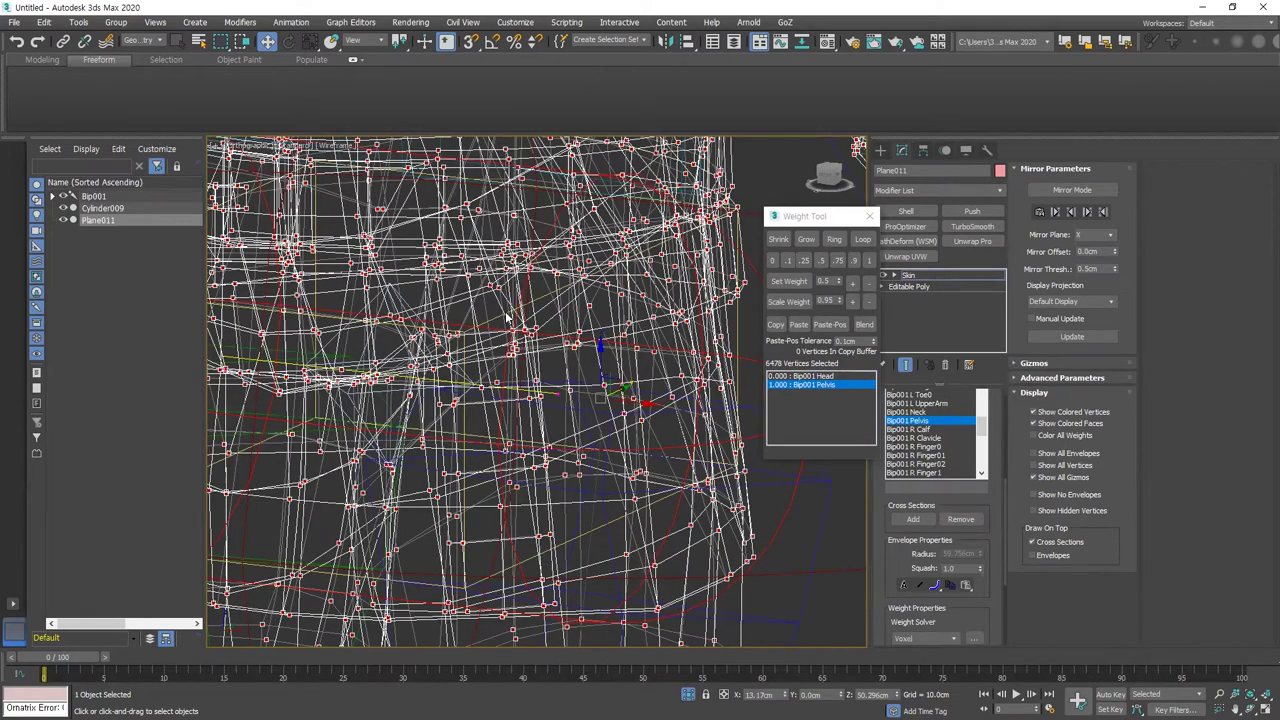
scroll(522, 317, down, 5)
scroll(550, 570, down, 4)
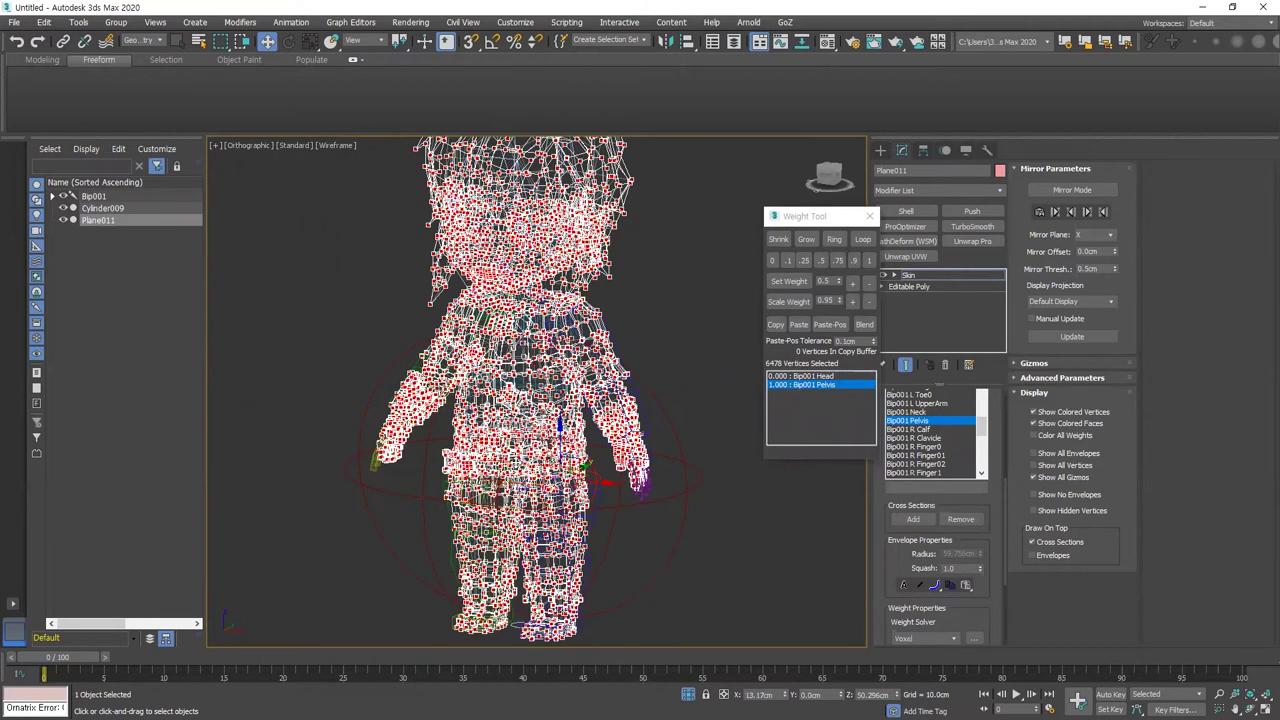
scroll(569, 399, up, 5)
scroll(552, 394, up, 1)
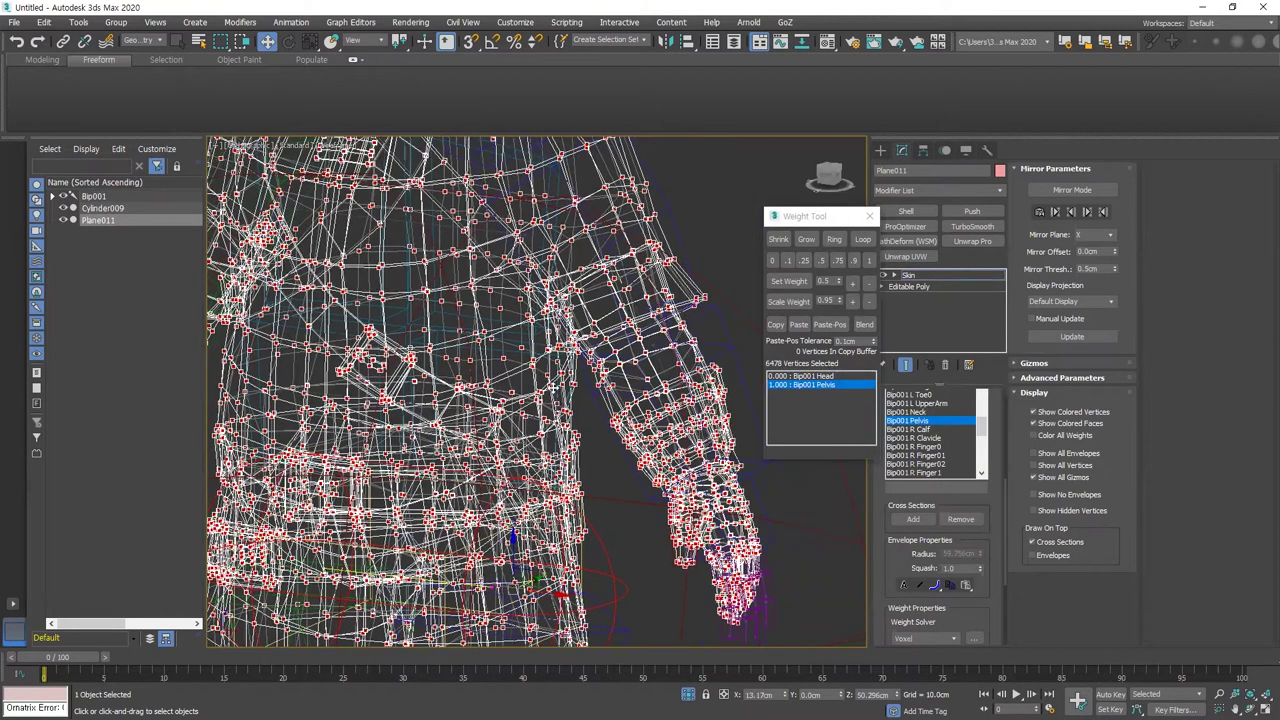
key(f)
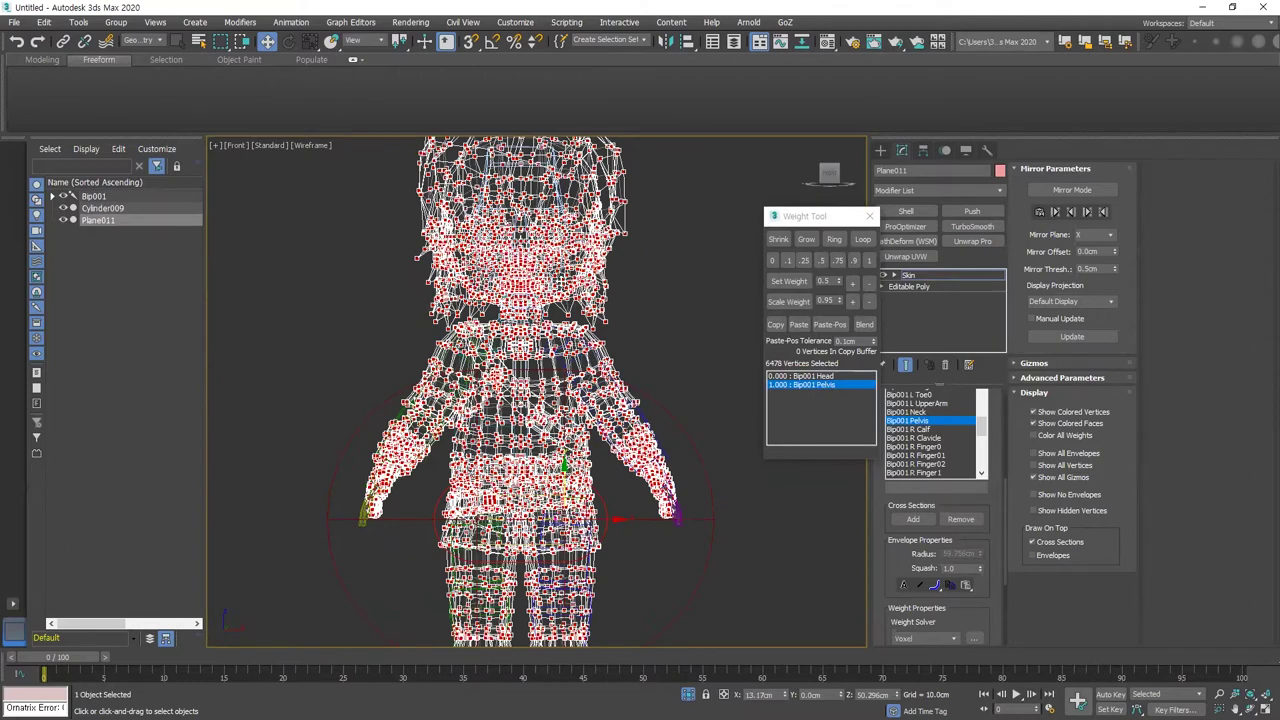
Test the skinning on frame 5 with Auto Key on by posing the left leg and rotating the pelvis bone
key(F3)
click(880, 150)
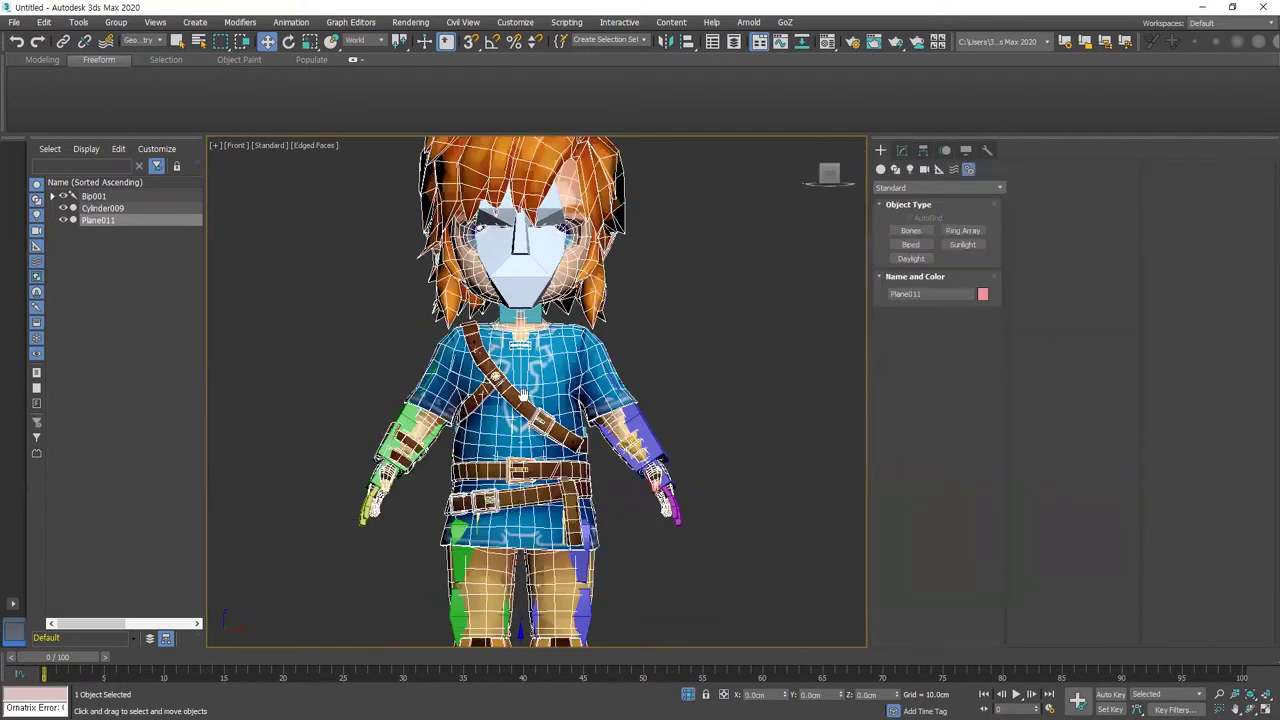
scroll(455, 371, up, 5)
key(F3)
key(F3)
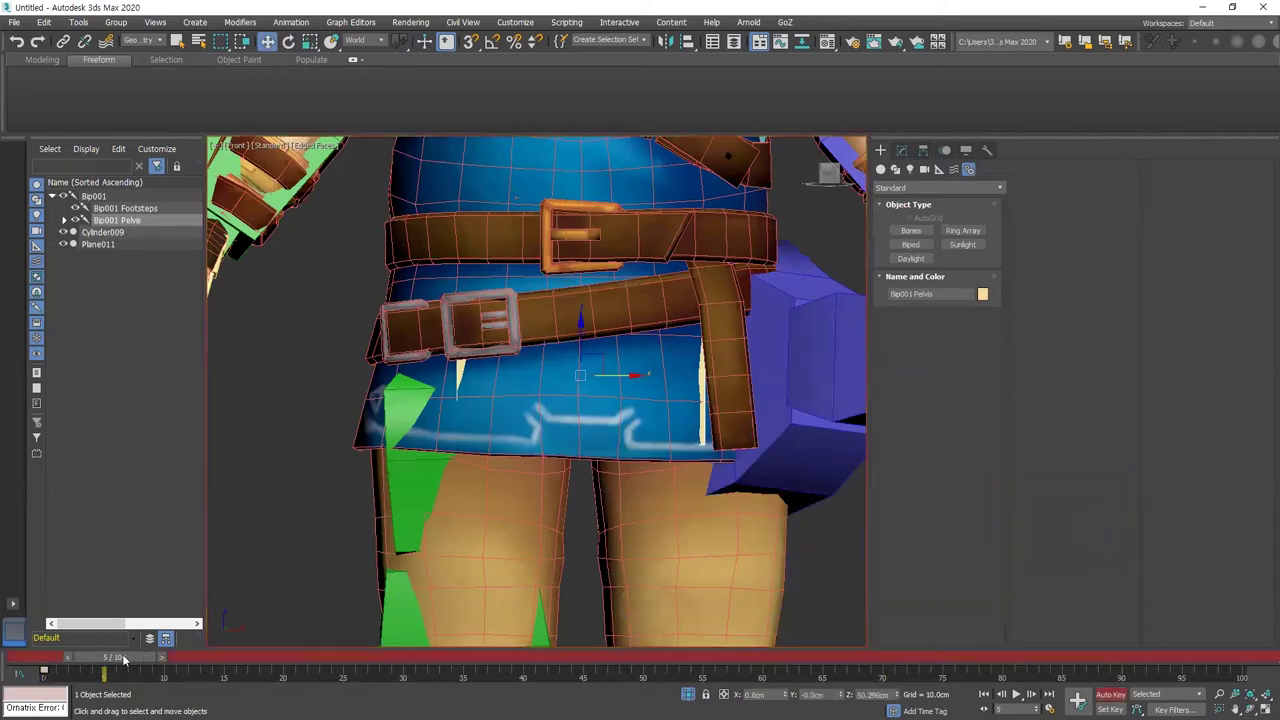
scroll(724, 375, down, 3)
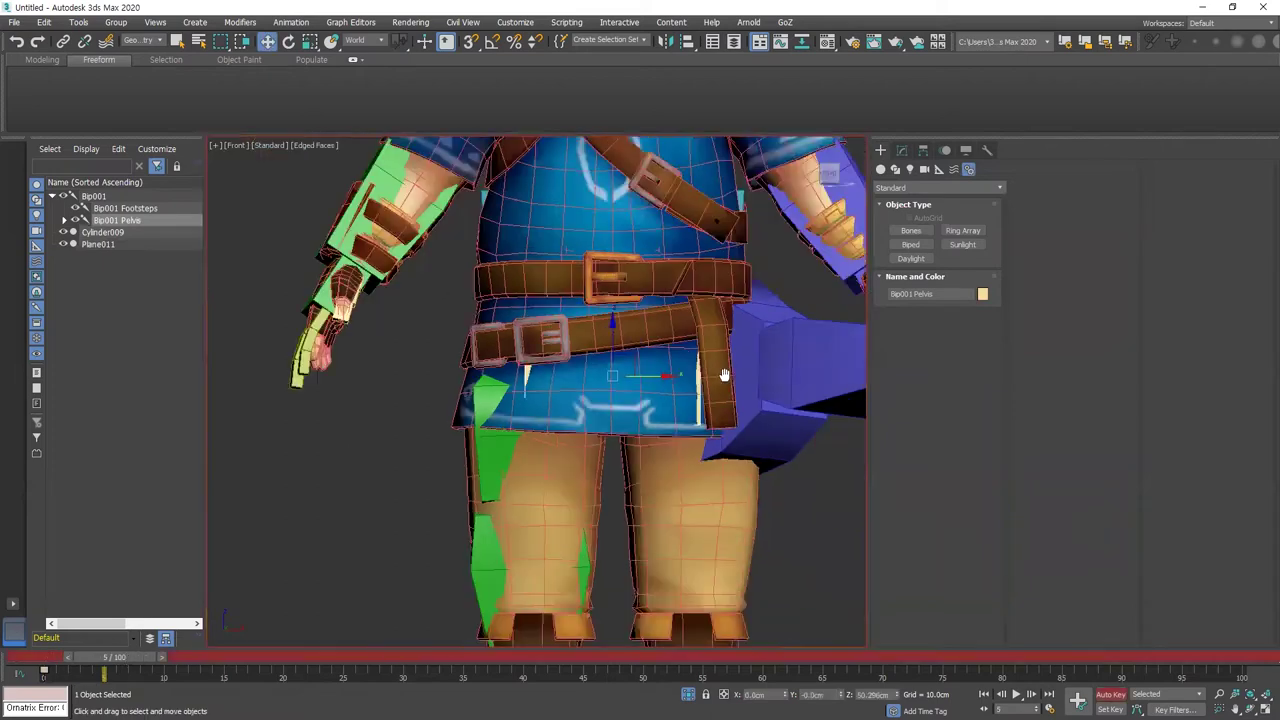
scroll(724, 375, down, 2)
key(e)
drag(668, 376, 718, 401)
key(F3)
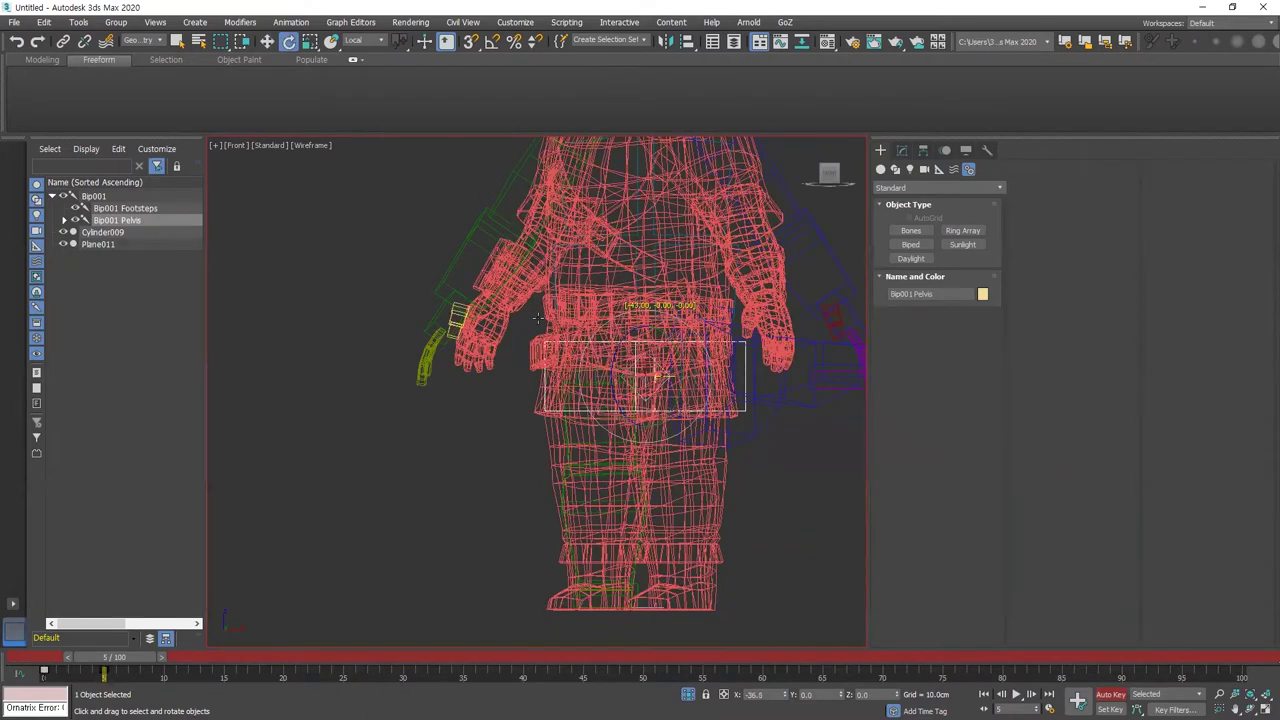
key(F3)
click(623, 376)
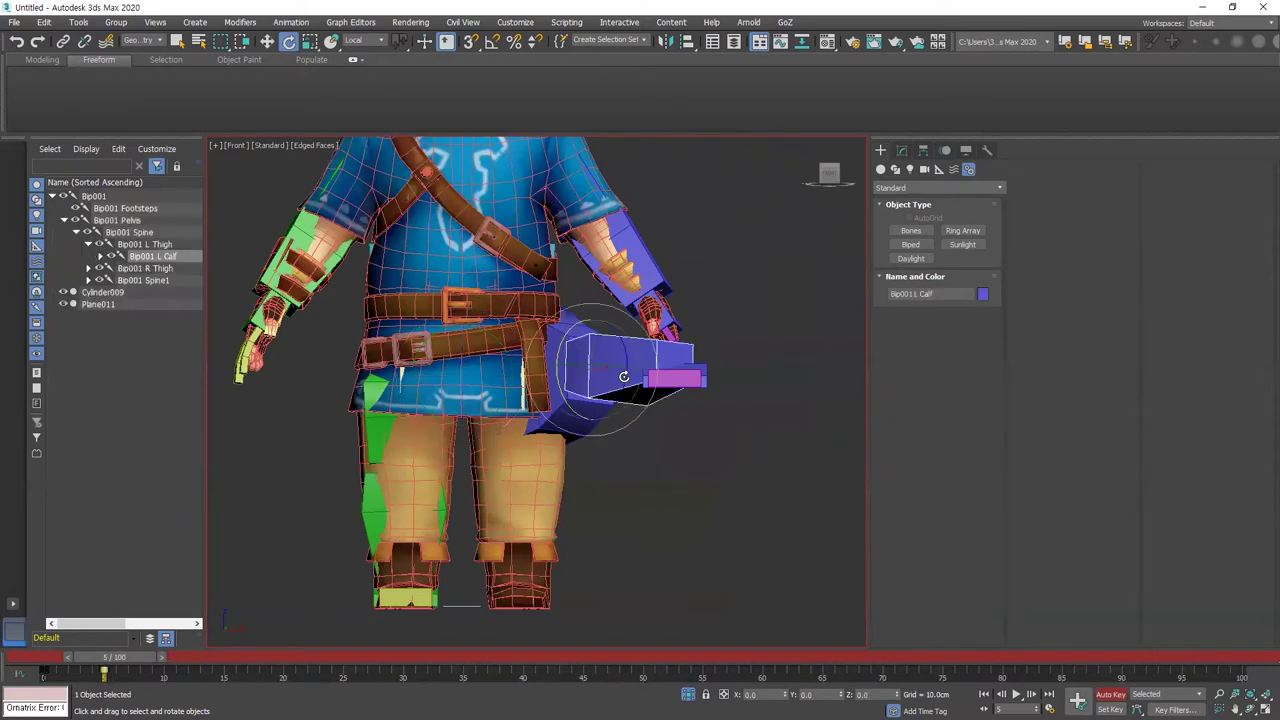
Turn Auto Key off, delete the test key on frame 5 and return to frame 0
key(n)
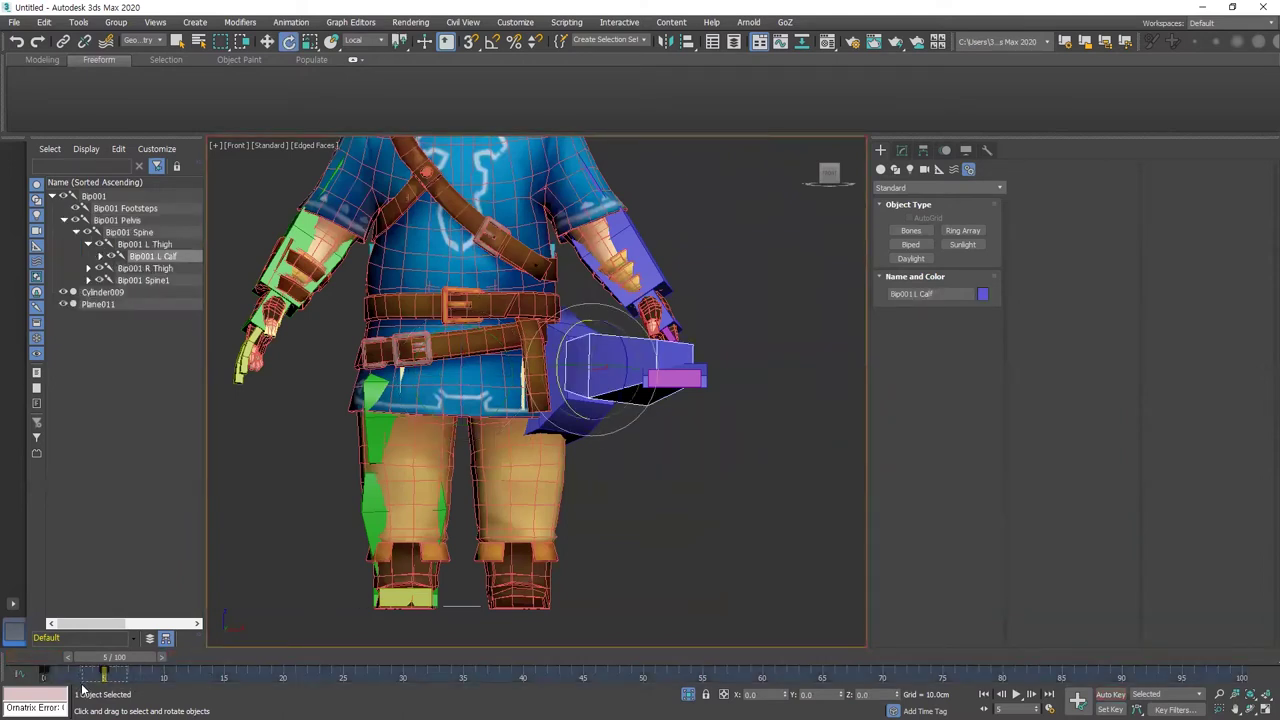
click(105, 679)
key(Delete)
drag(115, 660, 58, 660)
key(e)
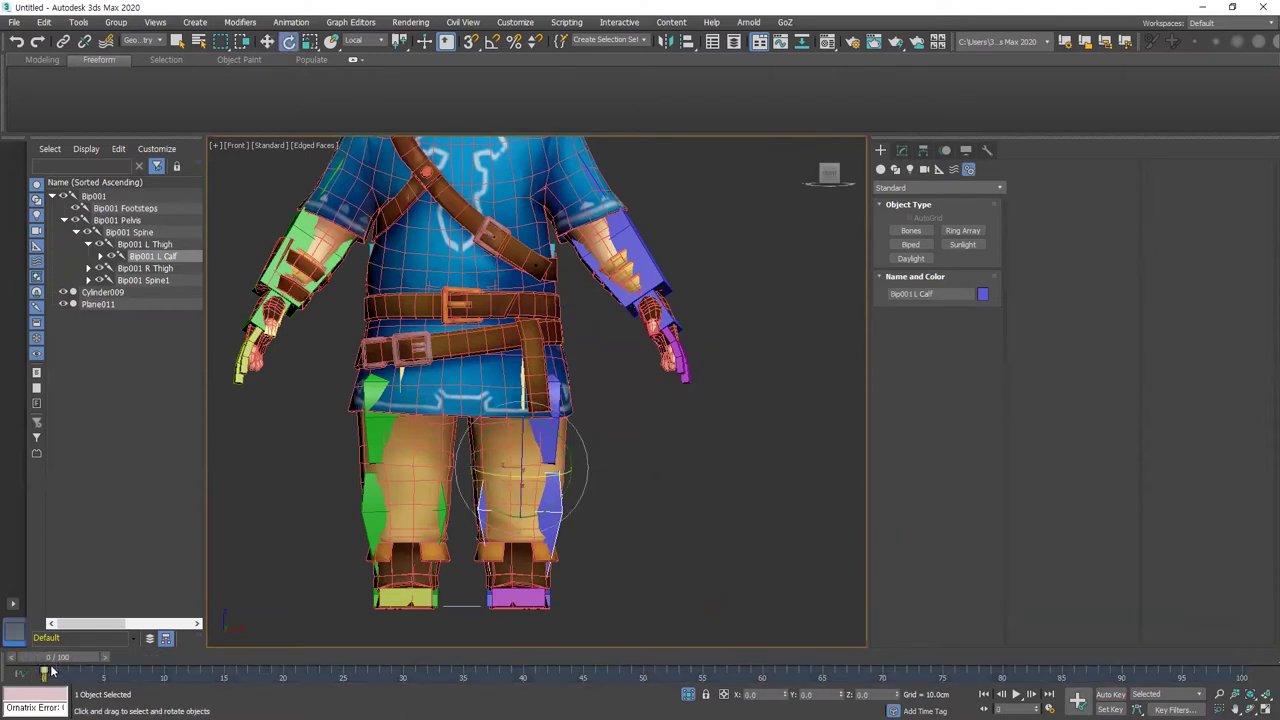
mouse_move(58, 661)
mouse_down()
mouse_move(73, 660)
mouse_move(50, 672)
mouse_move(70, 659)
mouse_move(56, 660)
mouse_up()
Return to envelope editing on the character mesh and remove its zero weights in the Skin modifier
click(506, 524)
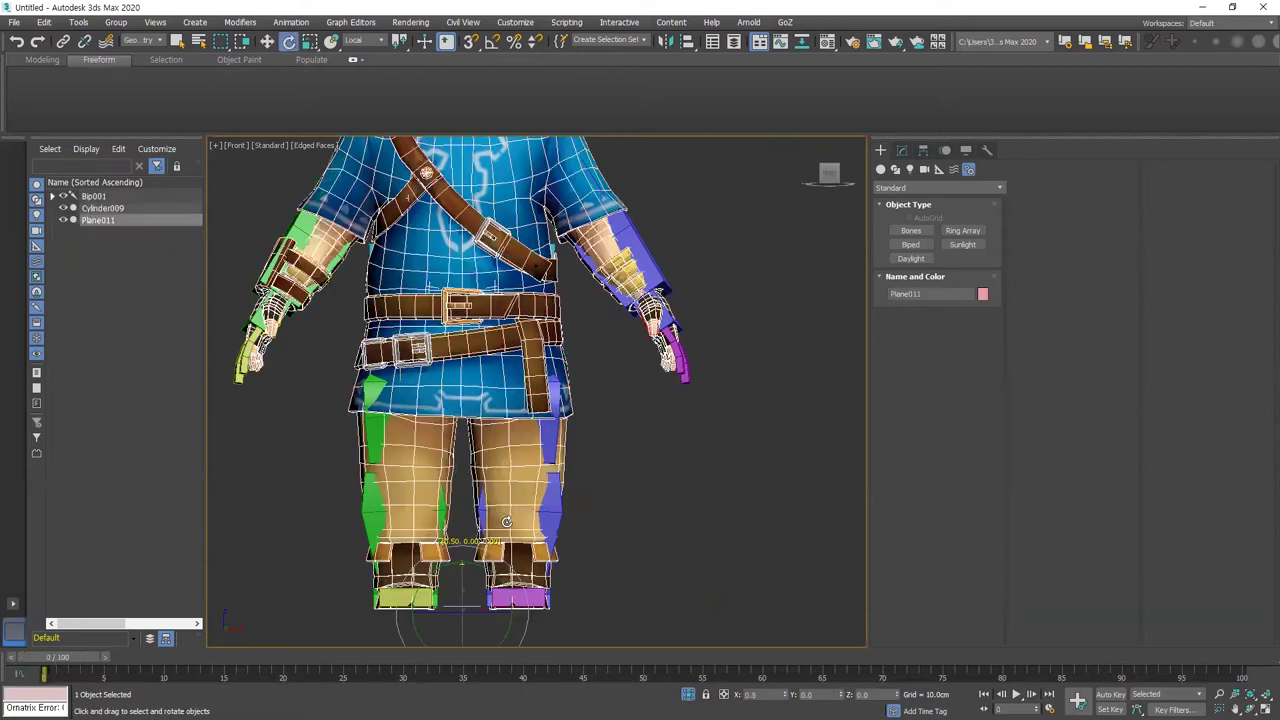
key(1)
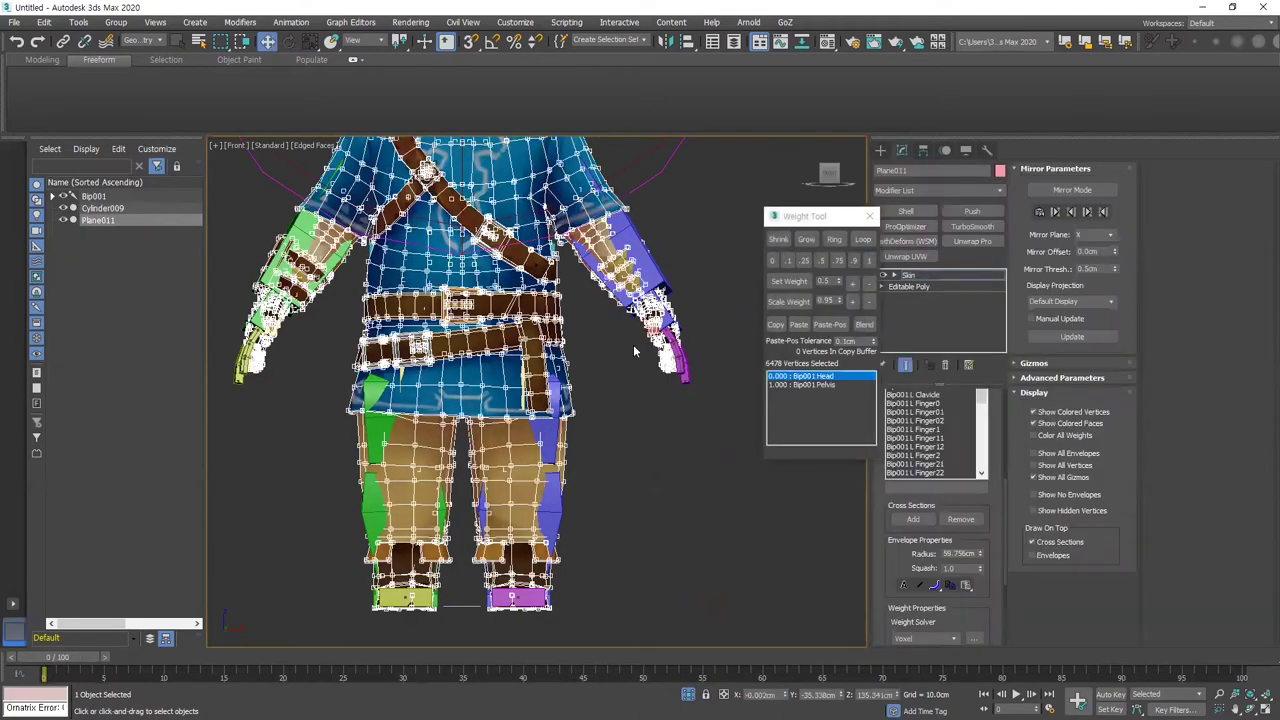
scroll(589, 425, down, 5)
click(828, 385)
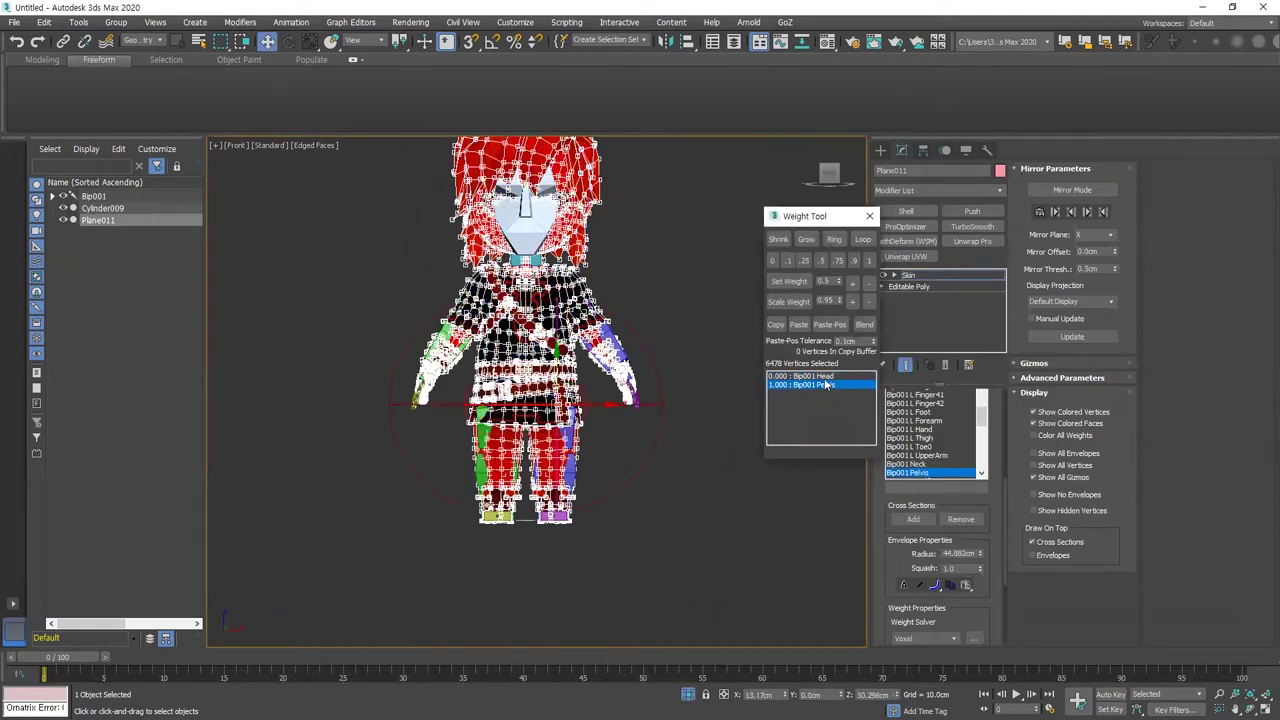
click(822, 377)
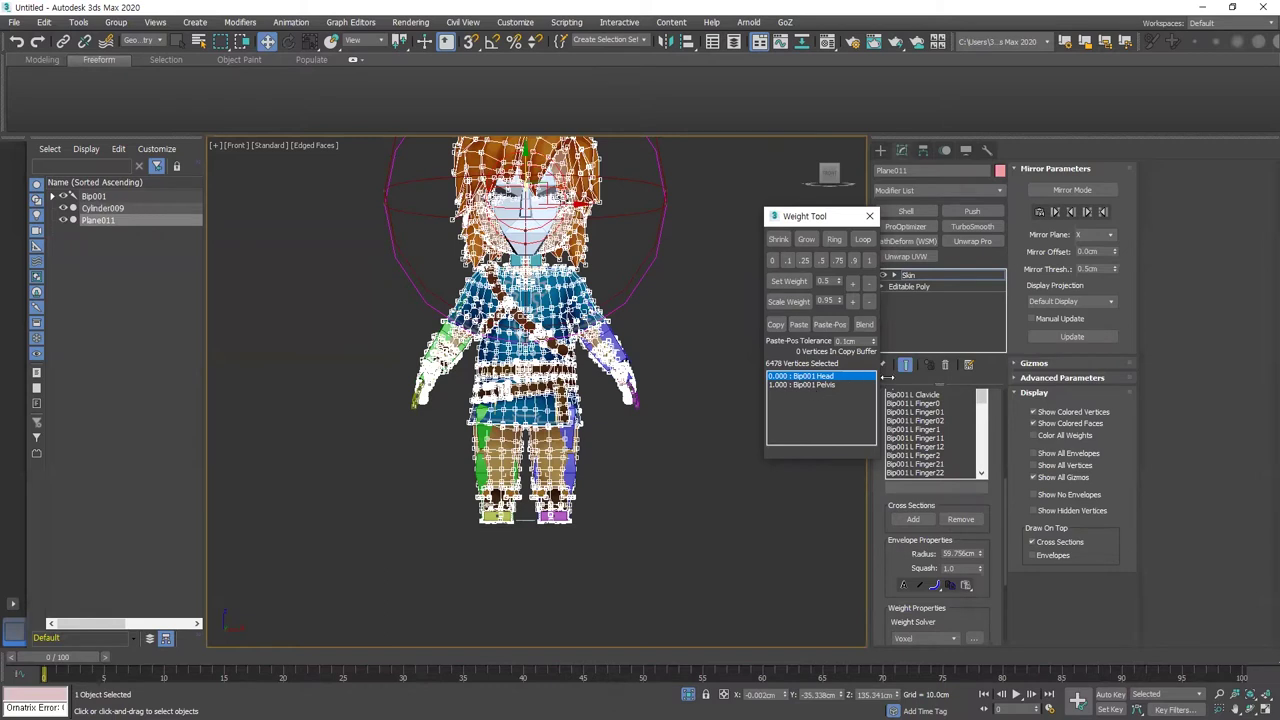
click(1064, 378)
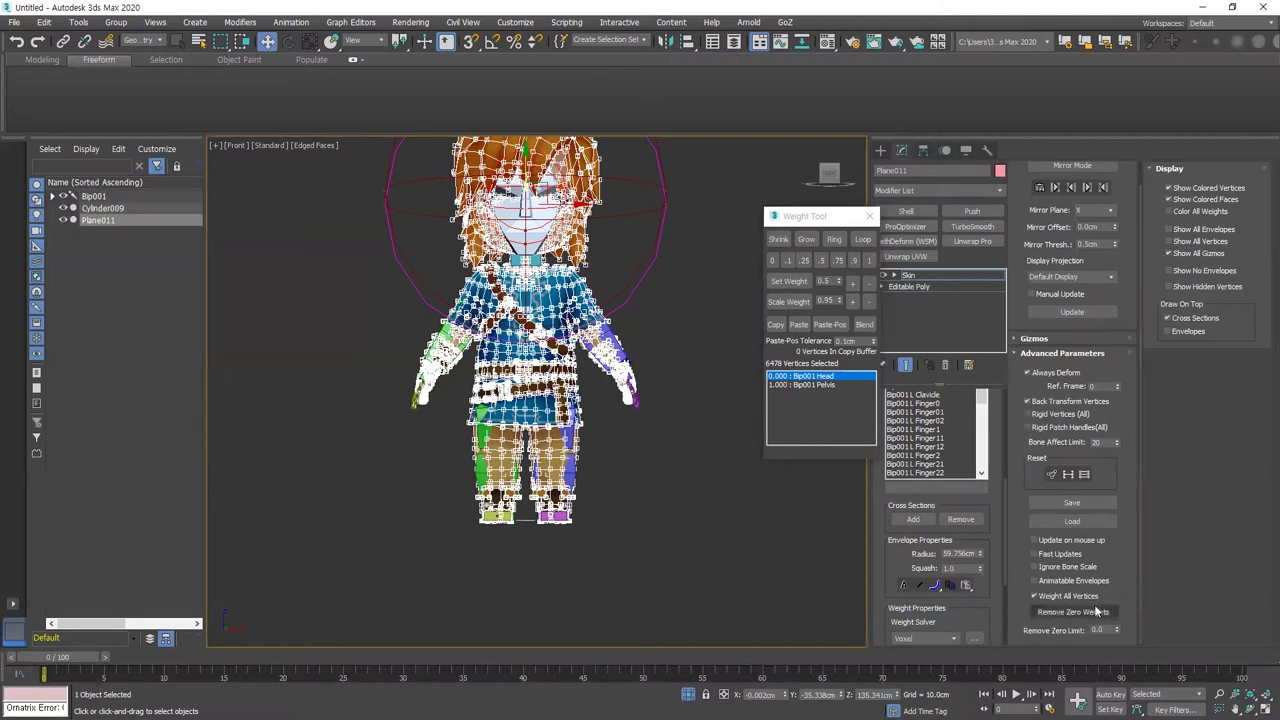
click(1080, 611)
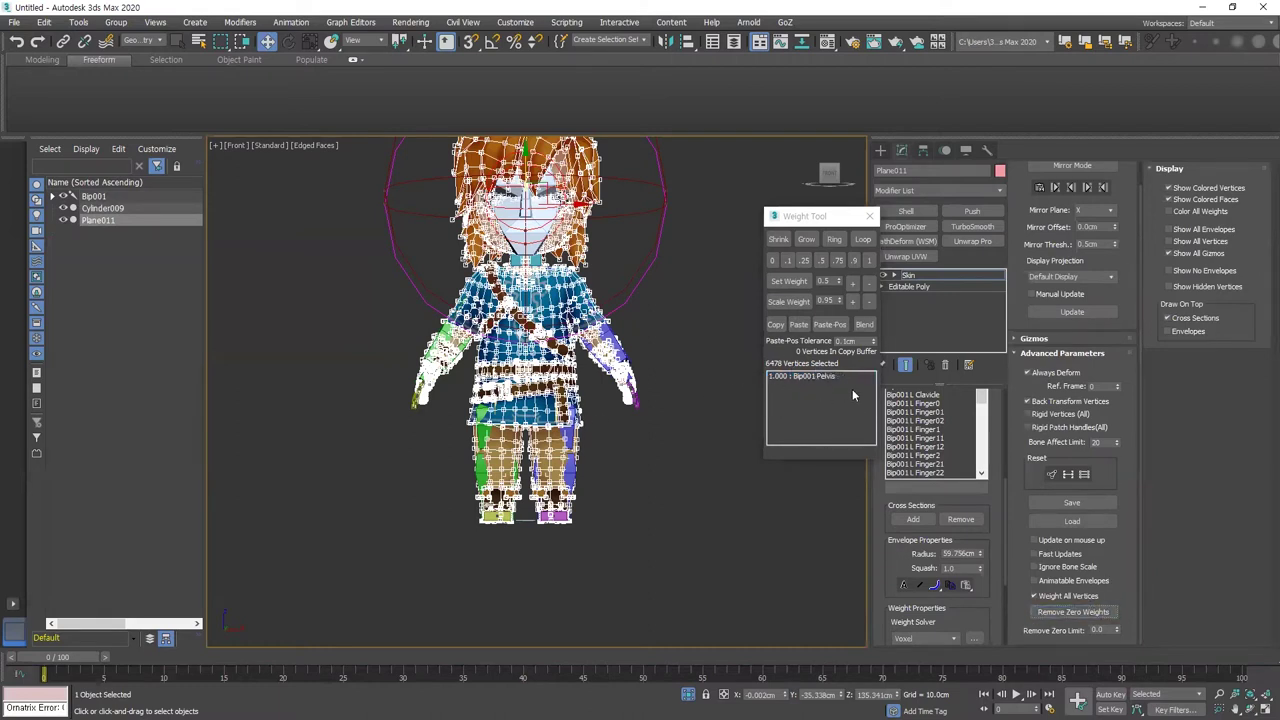
scroll(553, 399, up, 3)
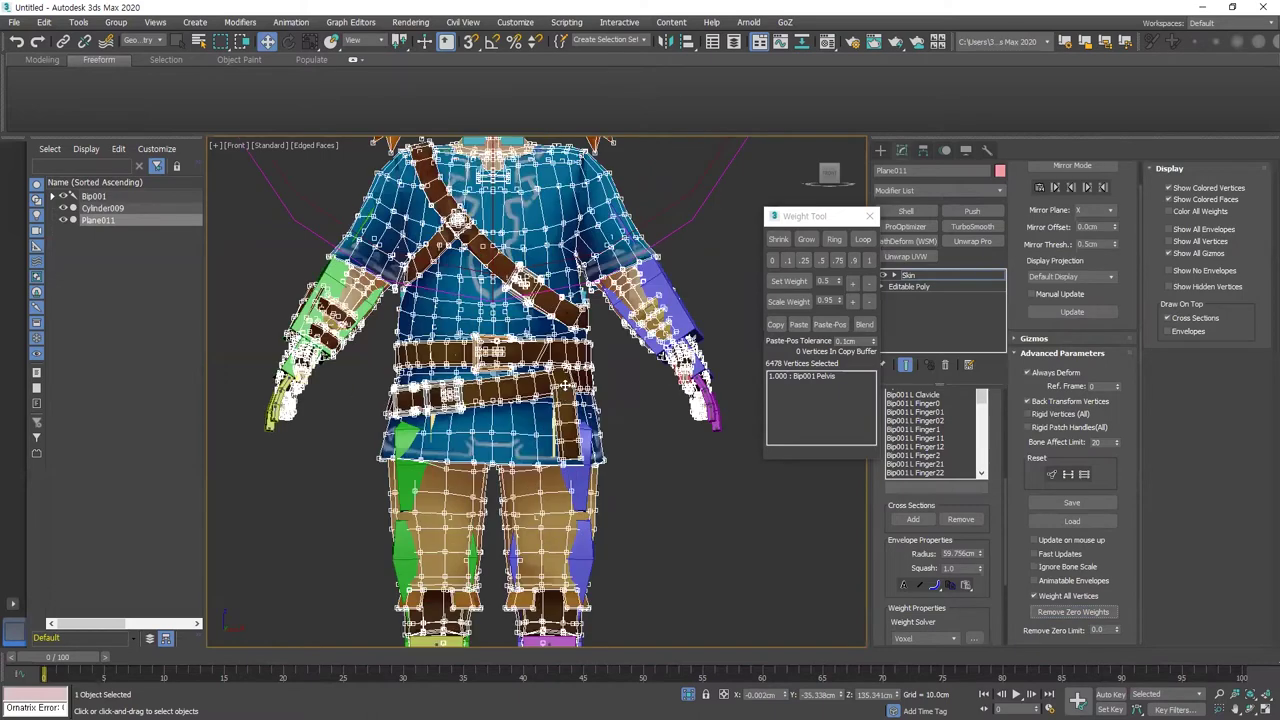
scroll(565, 392, down, 1)
scroll(568, 396, up, 4)
key(F3)
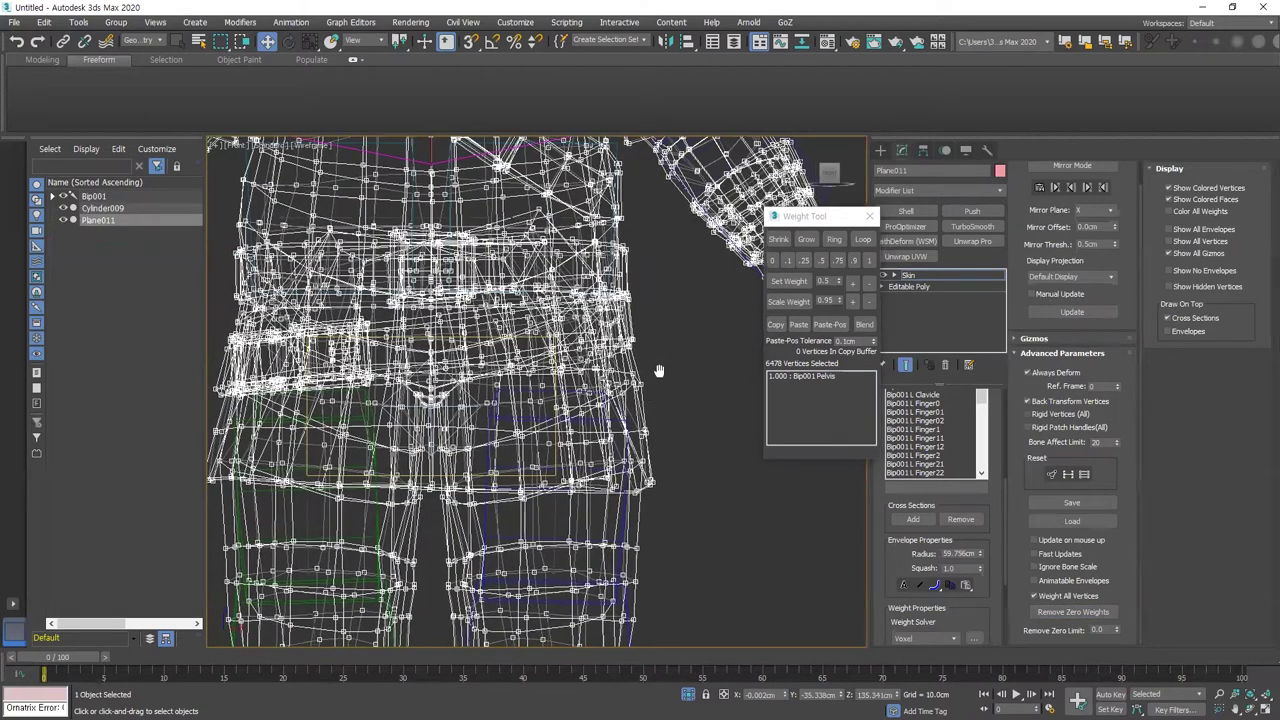
middle_drag(381, 360, 393, 326)
middle_drag(273, 333, 329, 308)
drag(240, 282, 746, 364)
middle_drag(702, 356, 668, 387)
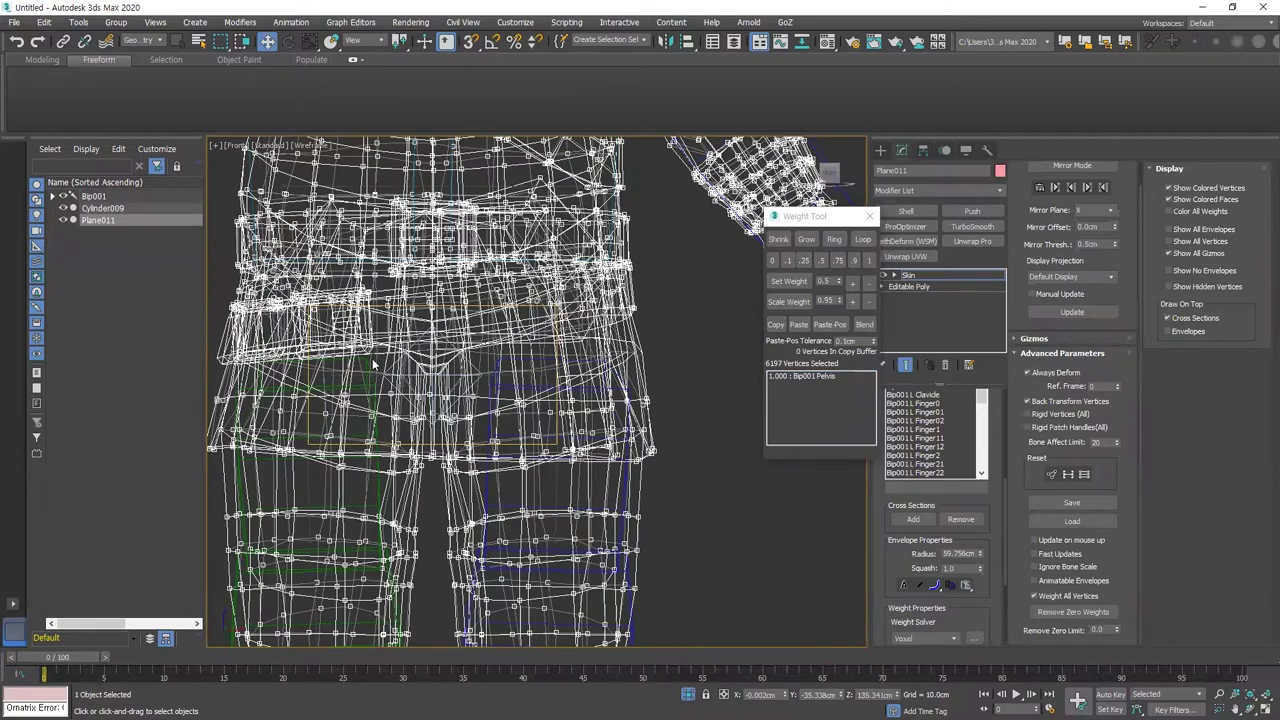
middle_drag(372, 364, 388, 336)
scroll(712, 383, down, 3)
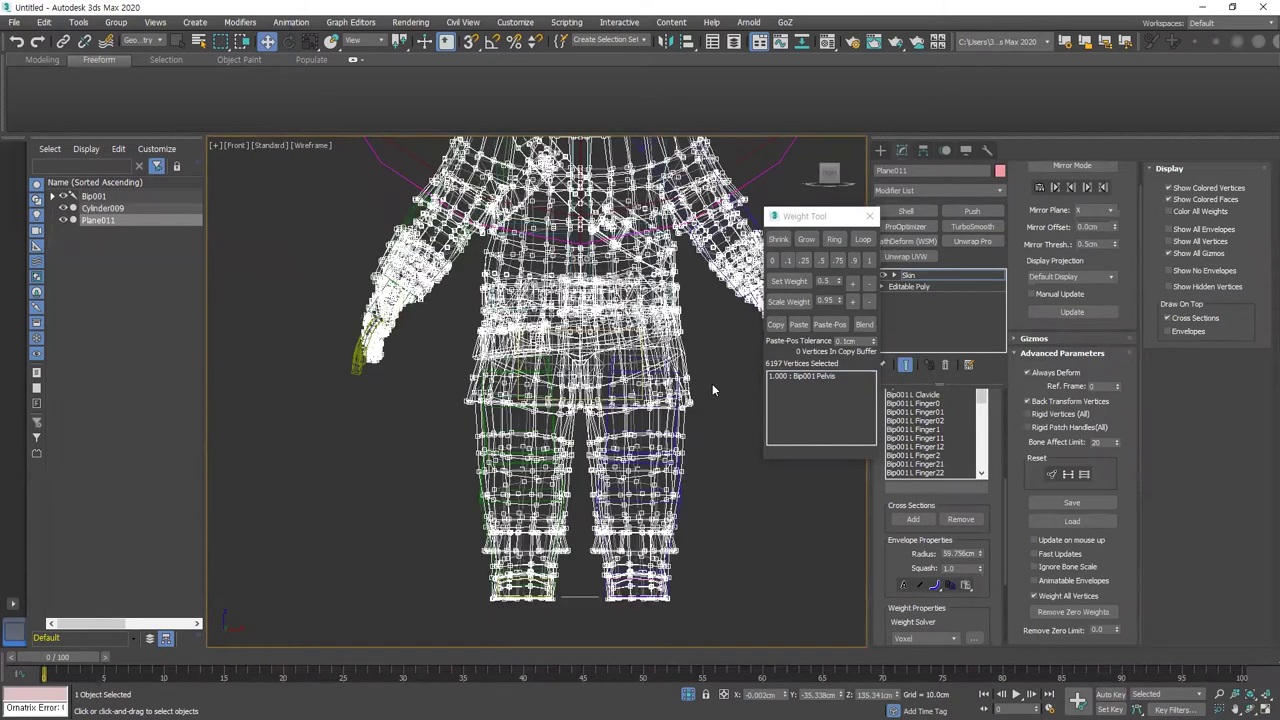
scroll(712, 383, down, 2)
alt+drag(568, 519, 655, 632)
scroll(597, 364, up, 5)
middle_drag(597, 364, 624, 400)
key(ctrl+z)
key(ctrl+z)
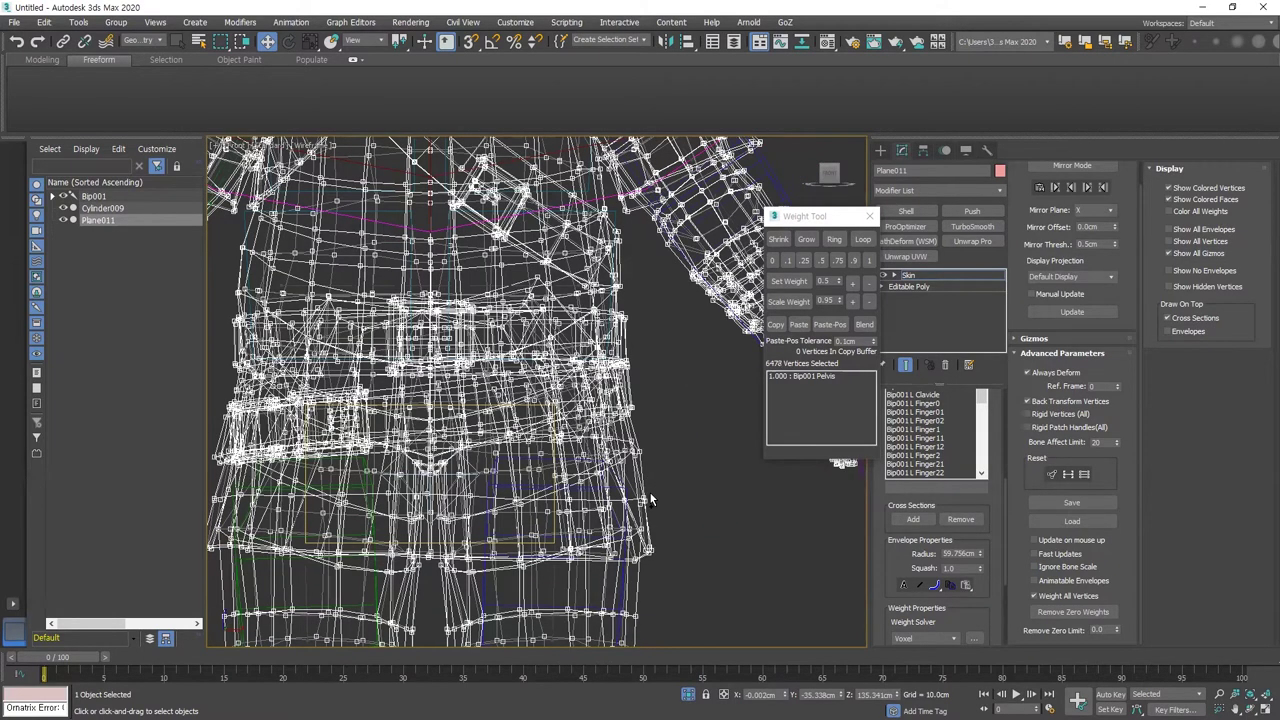
Remove the leg and lower tunic vertices from the selection, keeping the vertices from the belts upward selected
scroll(650, 500, down, 5)
alt+drag(300, 325, 301, 332)
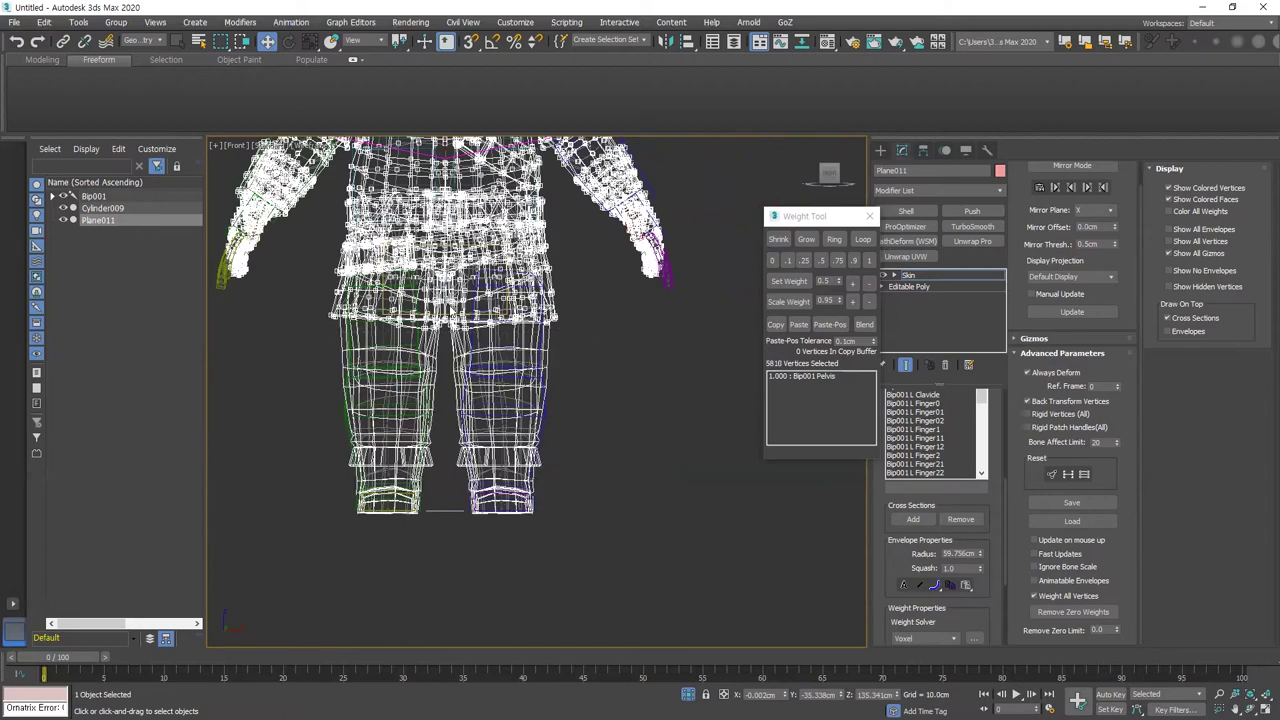
middle_drag(443, 302, 425, 394)
scroll(466, 392, up, 4)
key(F3)
key(F3)
scroll(510, 355, down, 2)
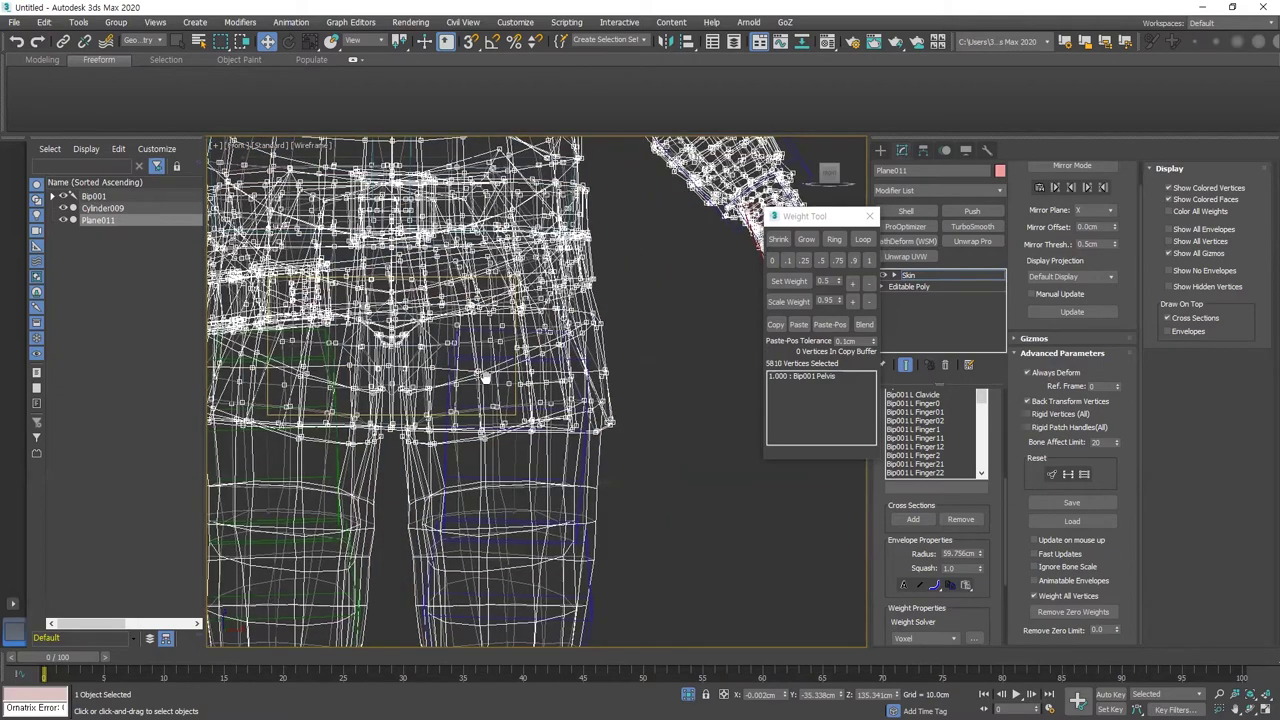
scroll(387, 388, down, 2)
drag(238, 360, 260, 331)
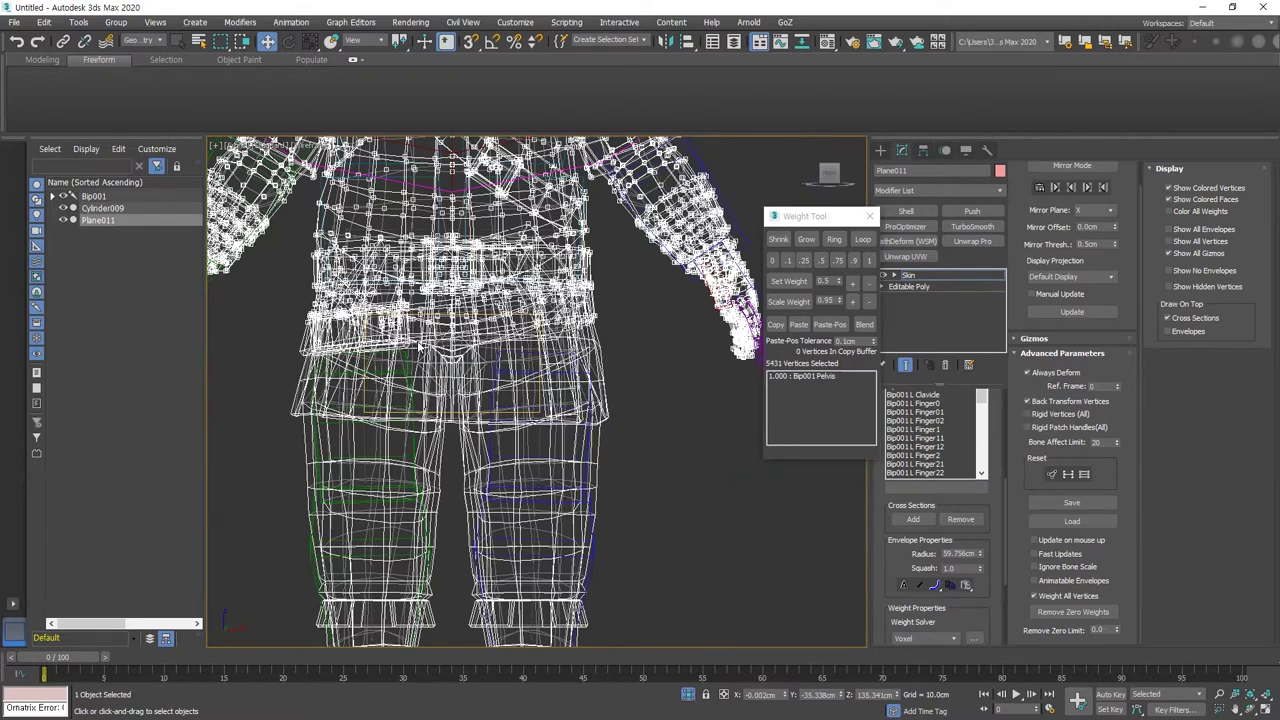
Locate and compare the Bip001 Spine and Bip001 Spine1 bones on the mesh, setting envelopes to draw on top
scroll(420, 347, up, 2)
scroll(613, 348, down, 4)
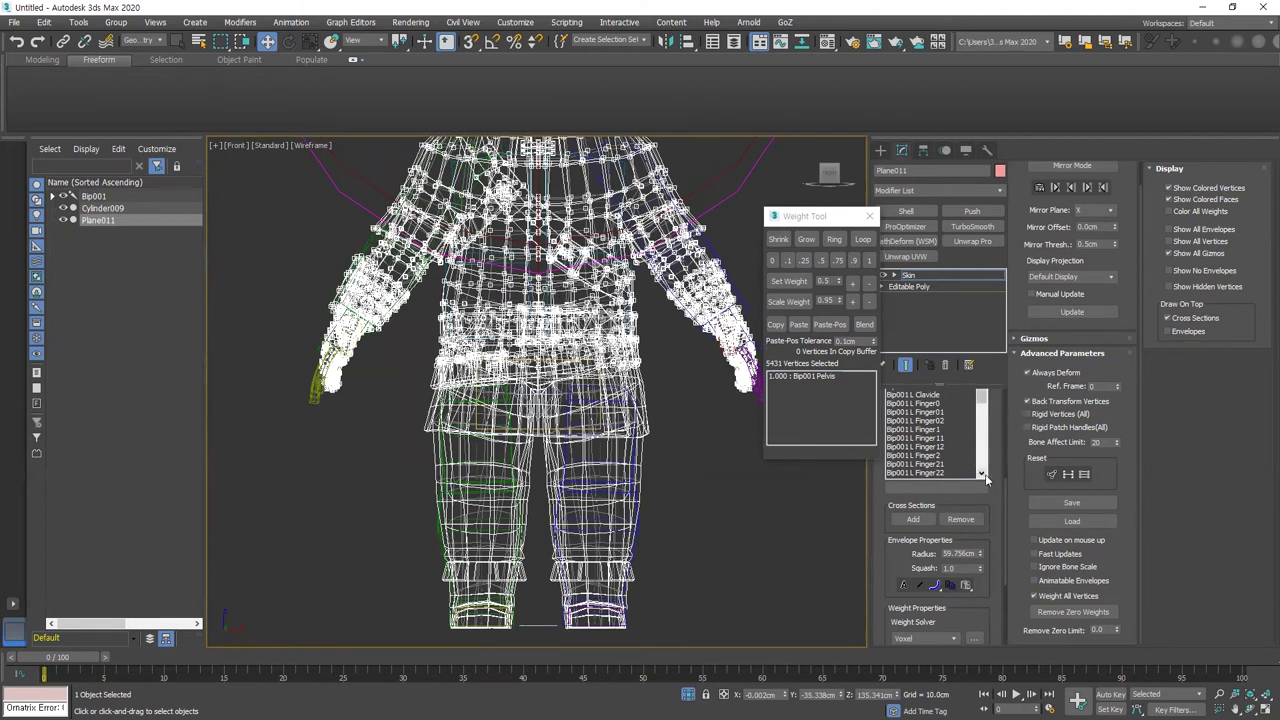
mouse_move(982, 400)
mouse_down()
mouse_move(985, 458)
mouse_move(982, 424)
mouse_up()
scroll(534, 288, up, 5)
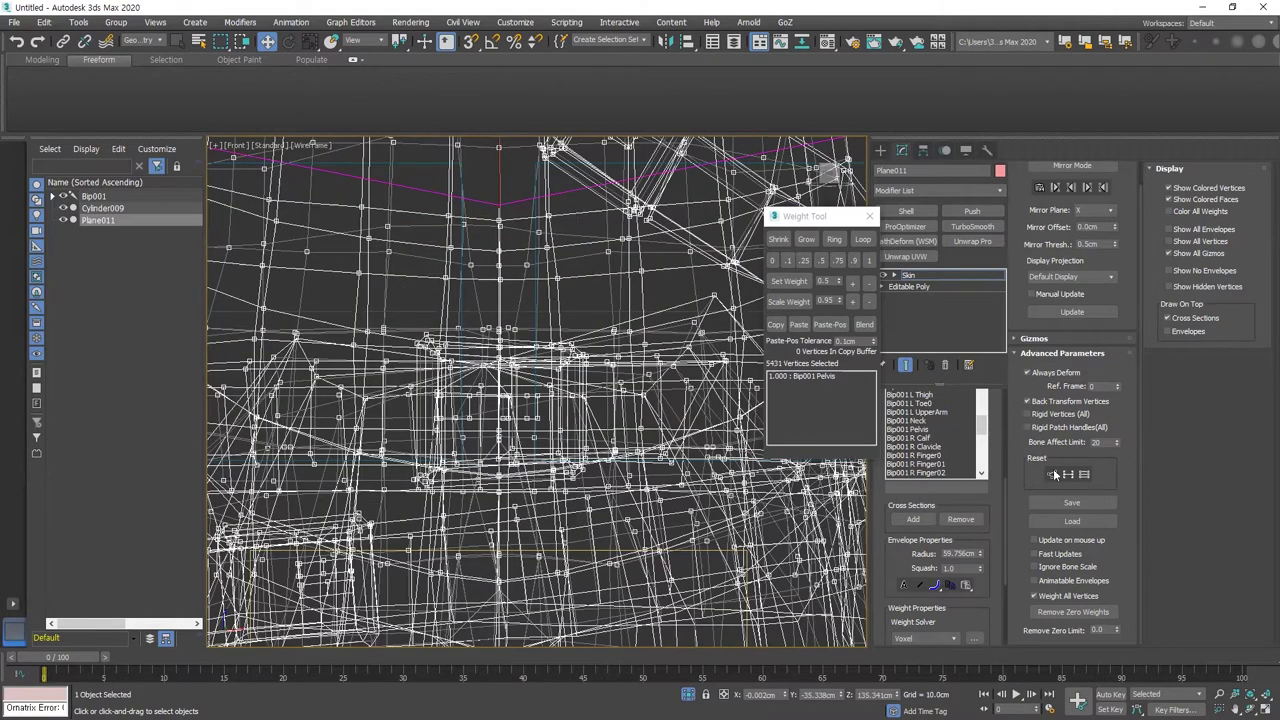
drag(983, 437, 983, 472)
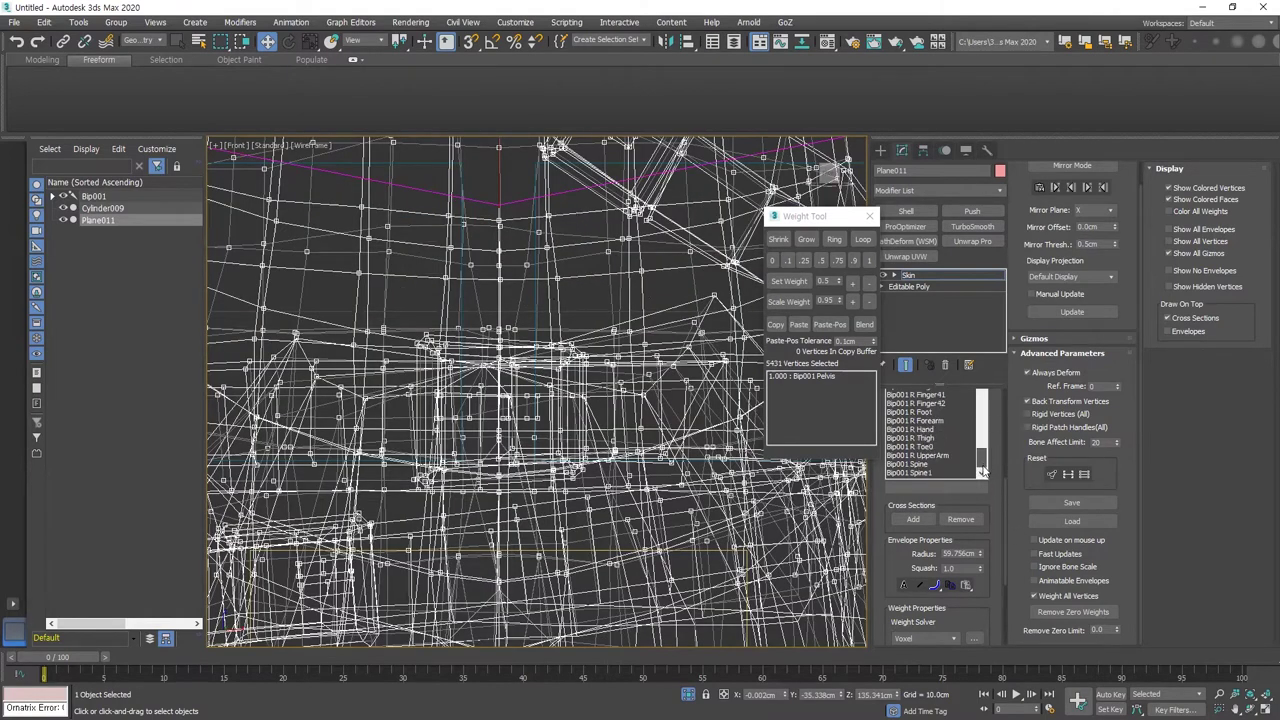
click(928, 465)
click(934, 473)
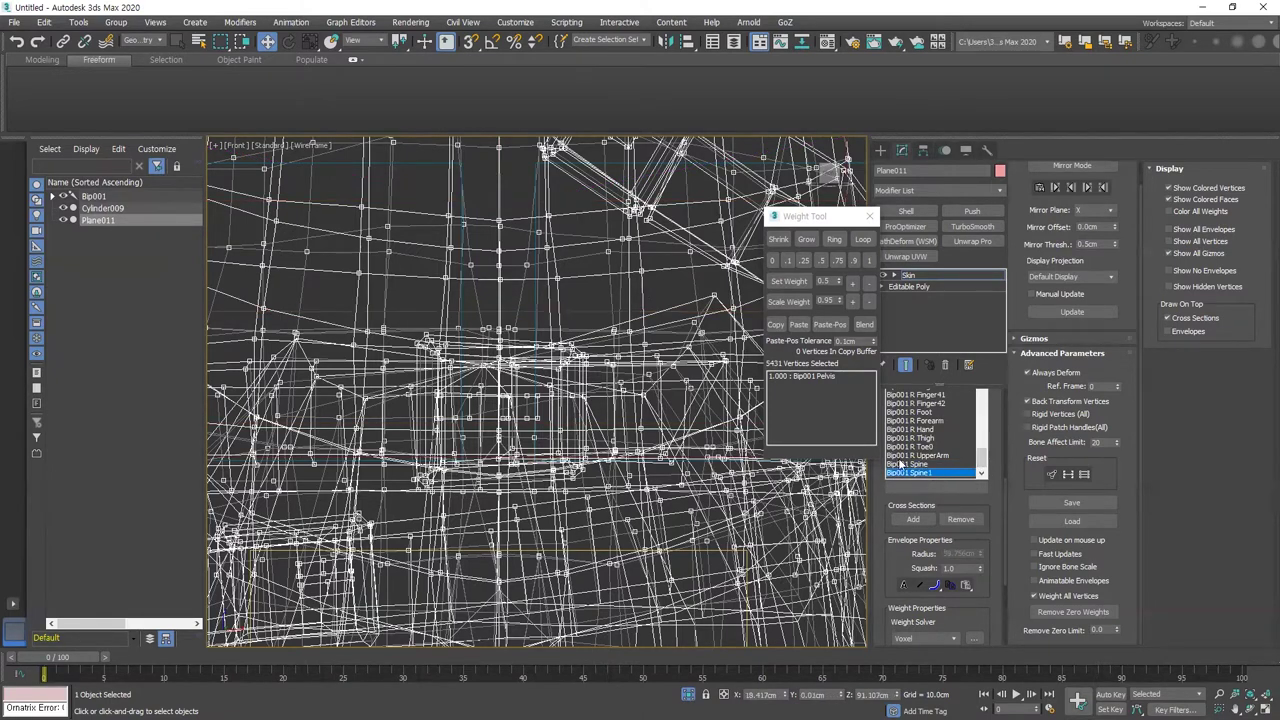
scroll(384, 295, down, 6)
click(926, 465)
click(925, 474)
click(927, 465)
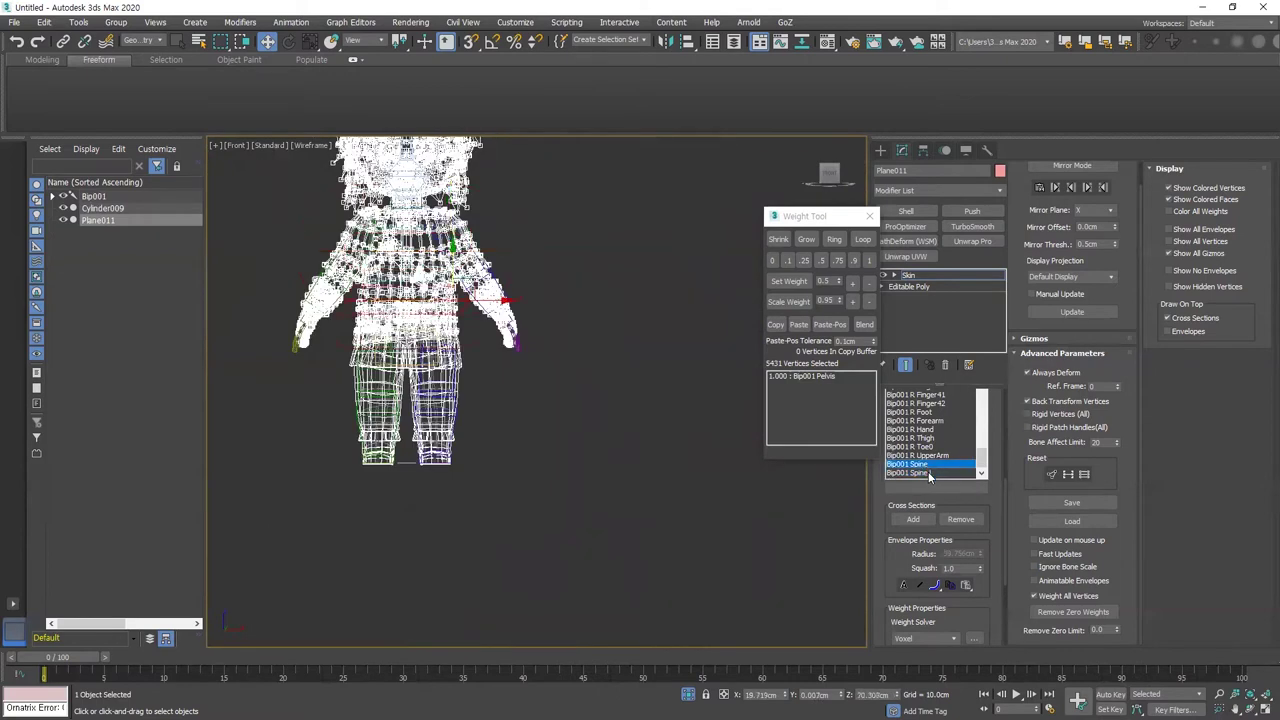
click(929, 473)
click(1188, 331)
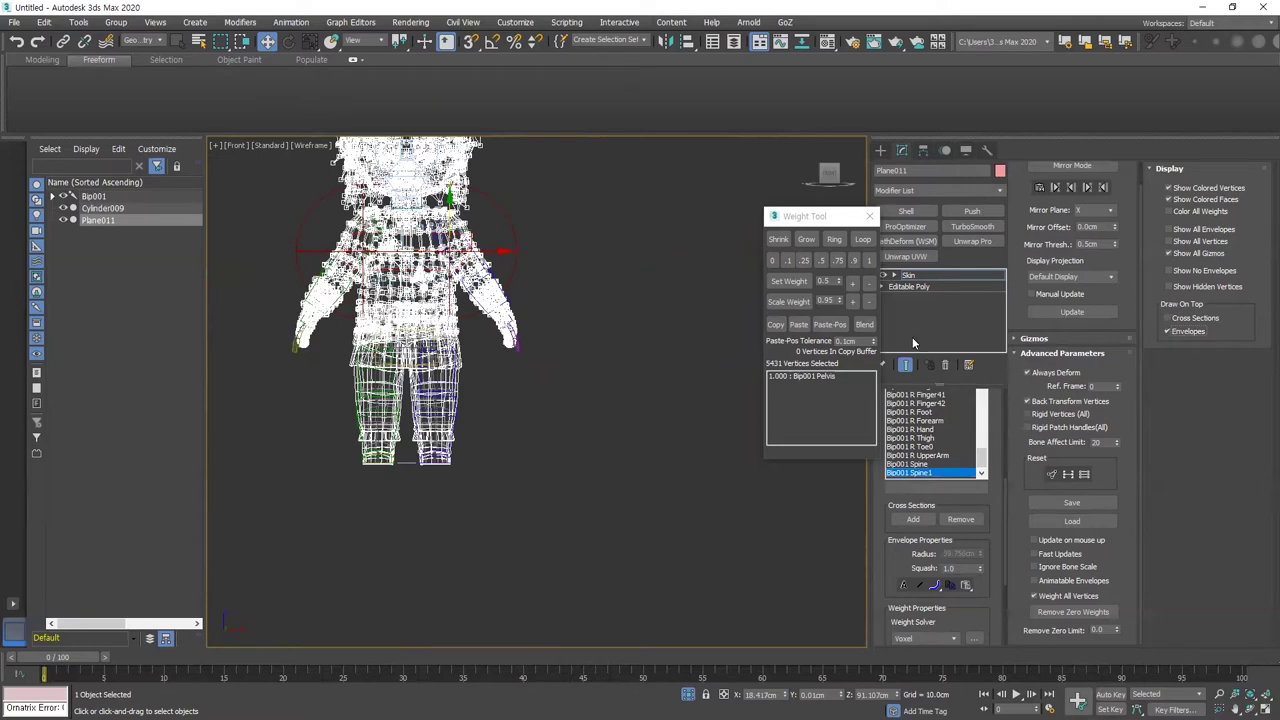
scroll(386, 292, up, 5)
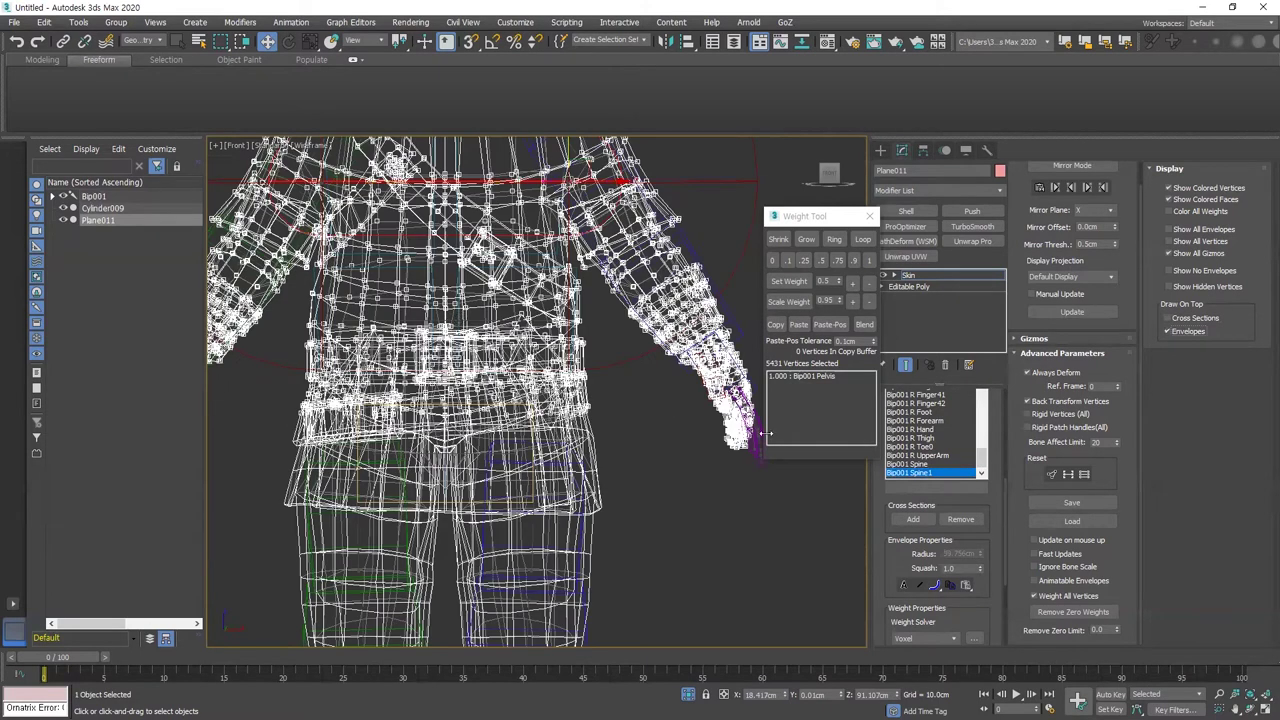
Give the selected vertices from the belts upward a weight of 0.5 on Bip001 Spine
click(929, 466)
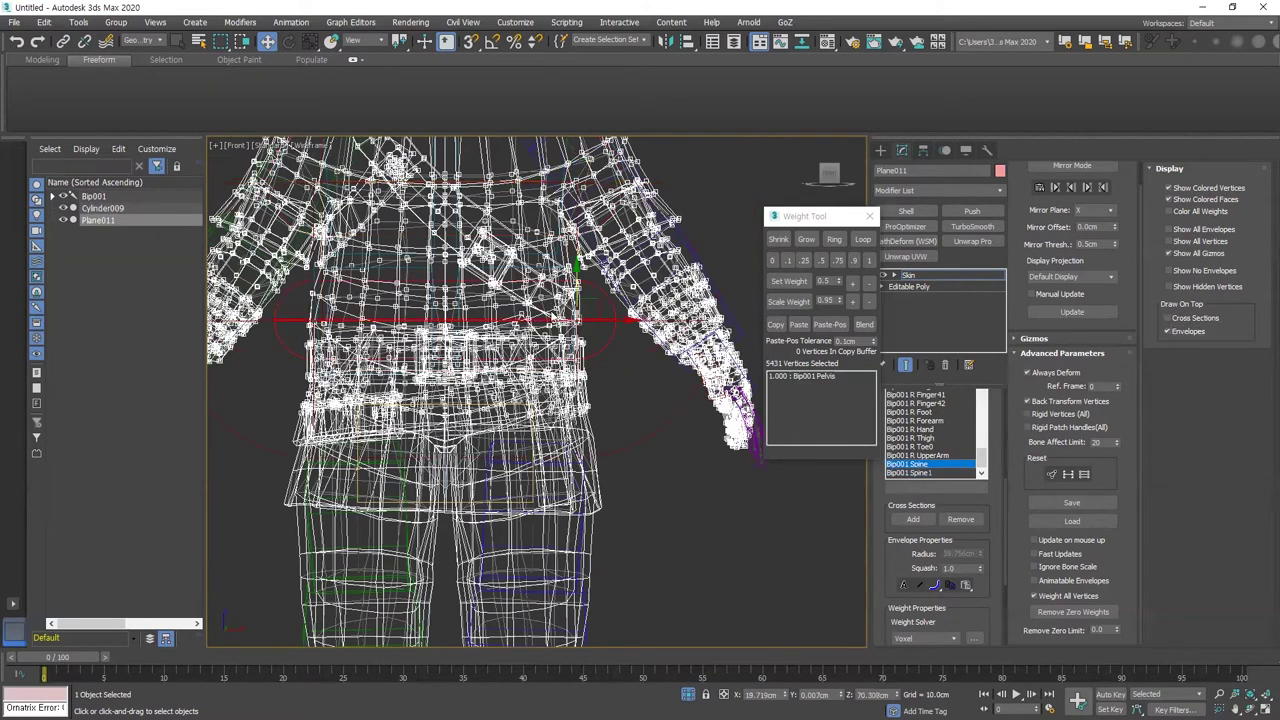
scroll(551, 306, down, 6)
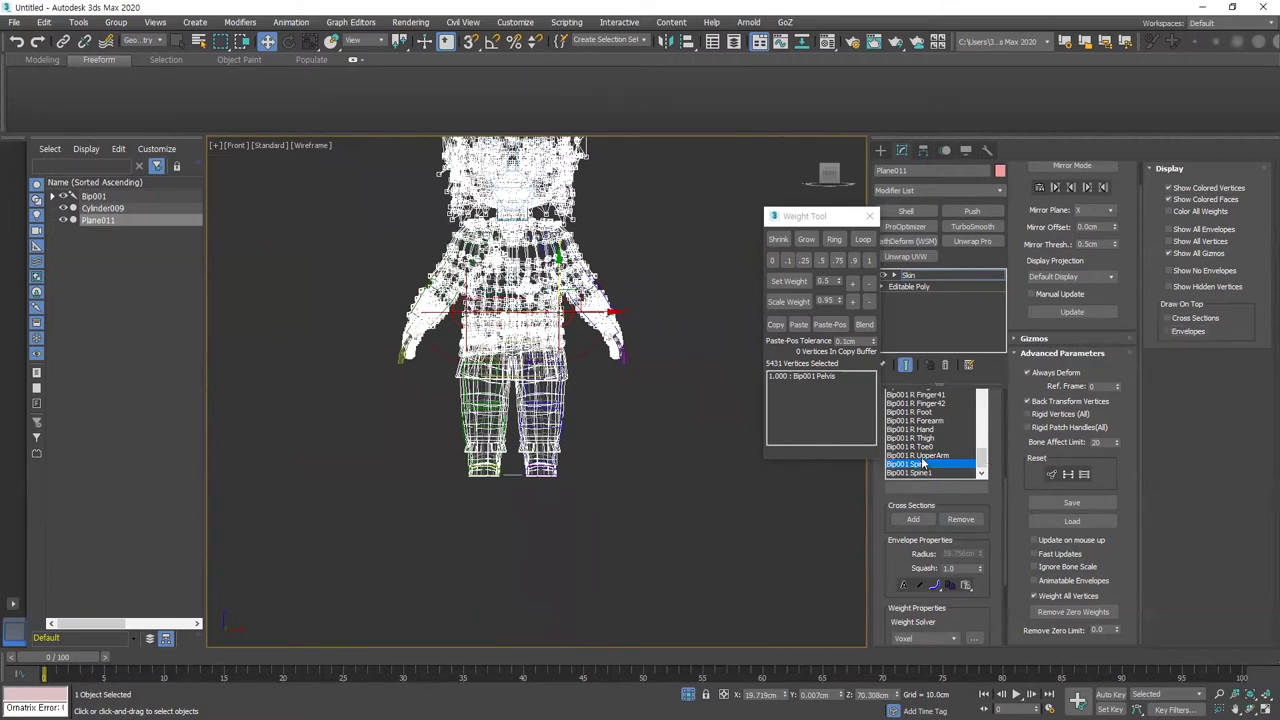
click(821, 260)
scroll(738, 275, up, 4)
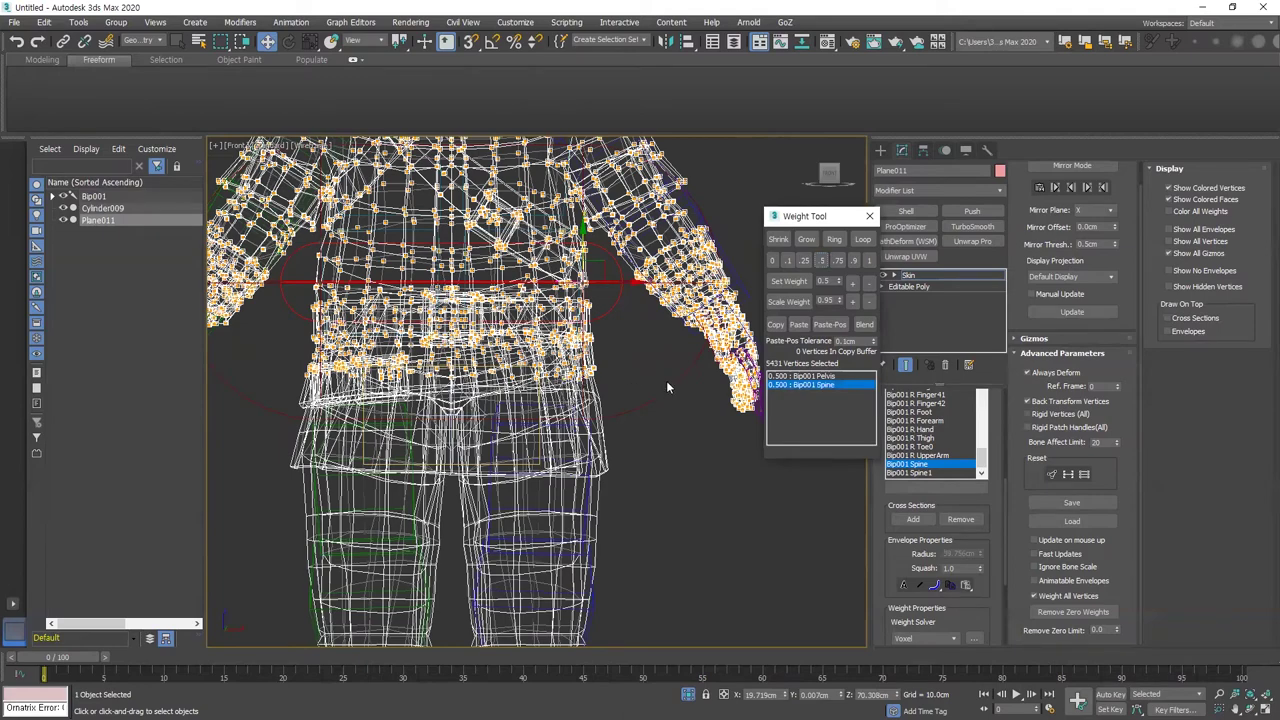
Examine the vertices along the lower edge of the belts and their Pelvis and Spine weights
alt+middle_drag(620, 448, 615, 445)
drag(261, 391, 587, 365)
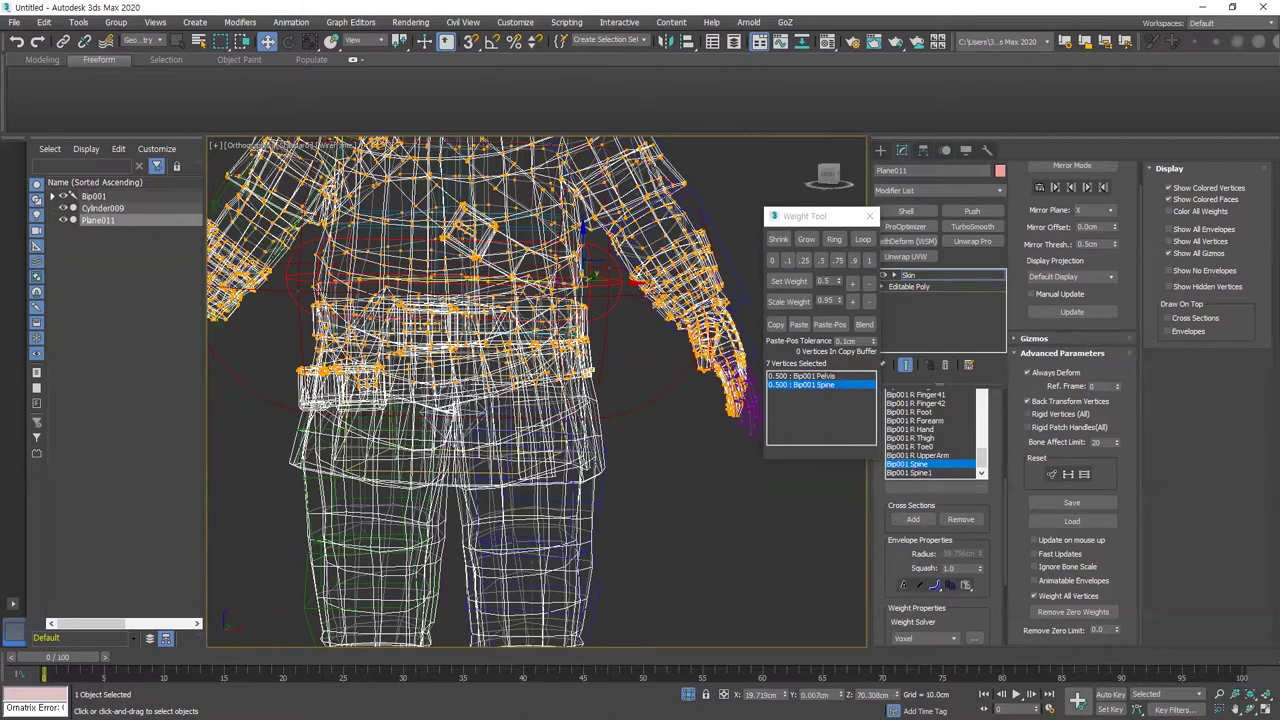
middle_drag(564, 371, 542, 361)
key(f)
scroll(562, 386, up, 5)
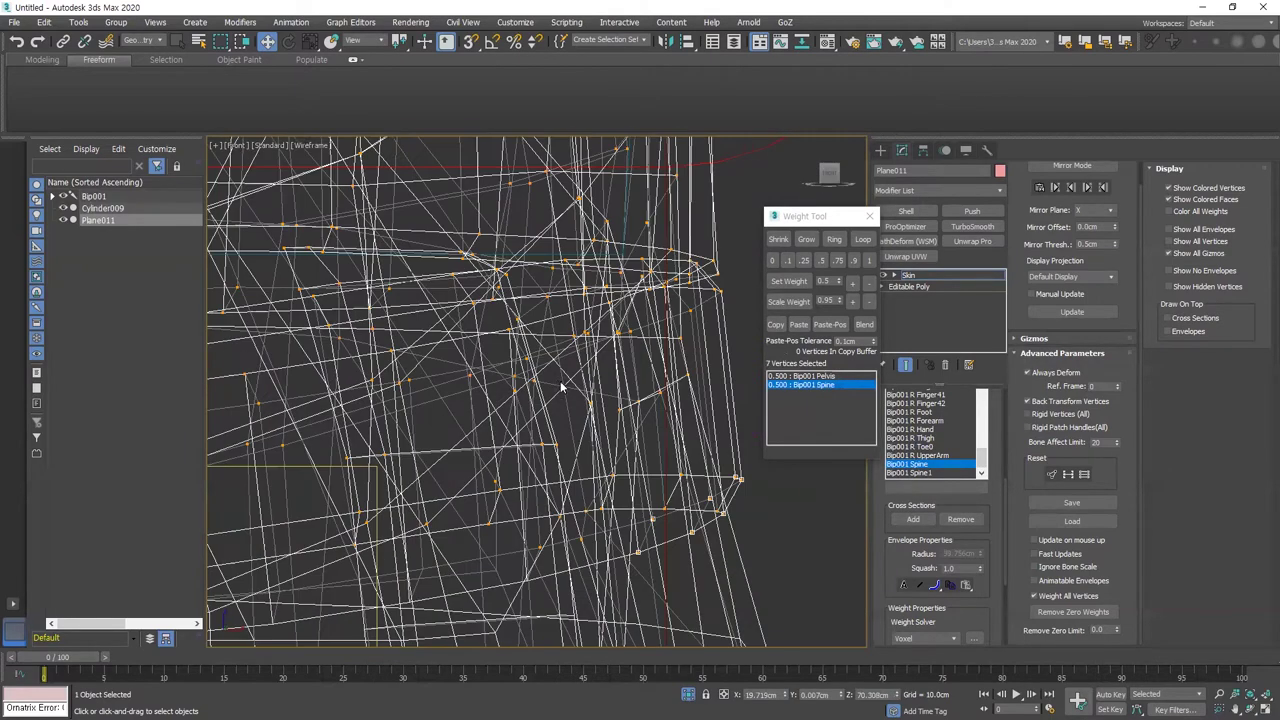
scroll(558, 430, down, 7)
scroll(690, 510, up, 3)
drag(683, 491, 228, 392)
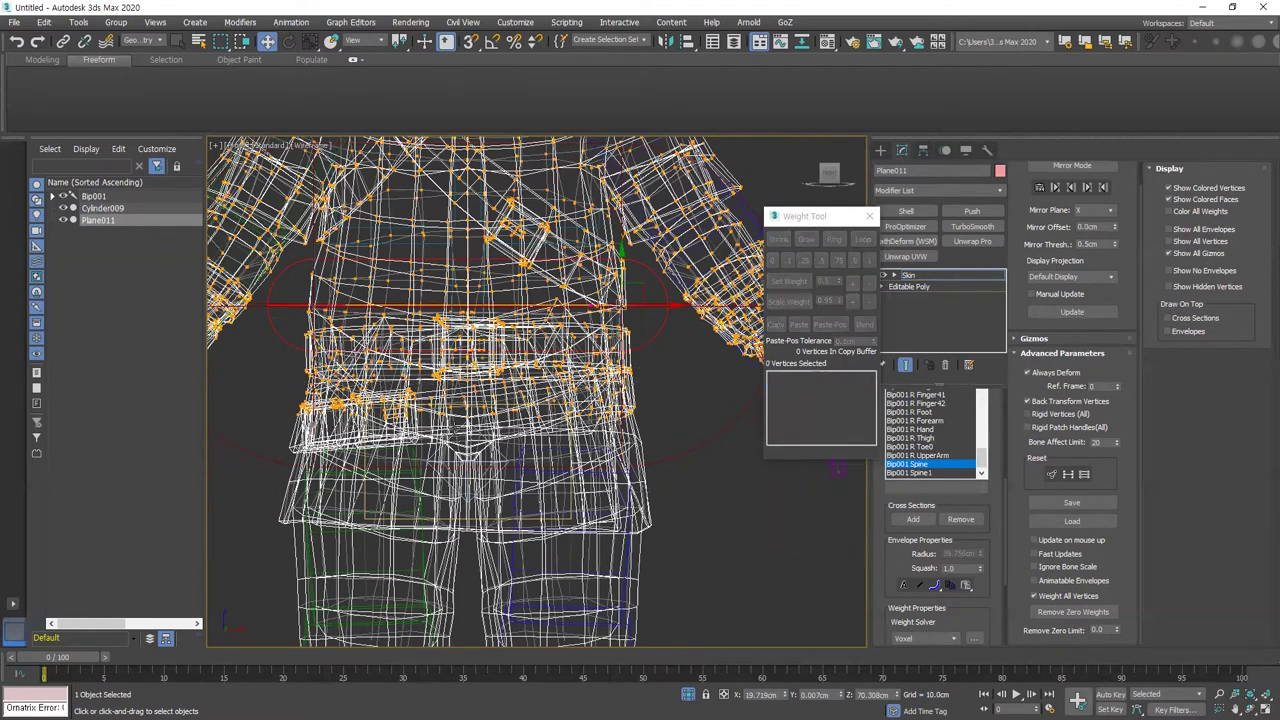
drag(641, 363, 606, 408)
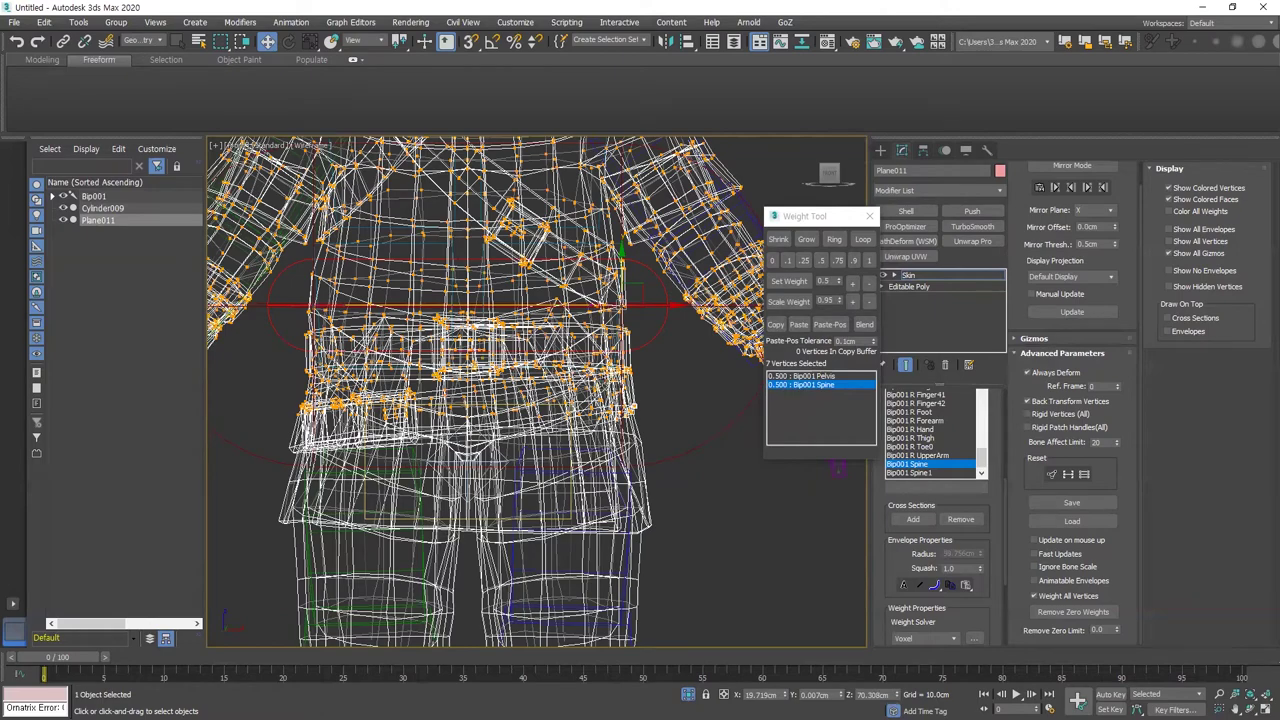
middle_drag(620, 387, 585, 401)
Select all vertices and remove the legs, tunic and lower belt, keeping those from the upper belt upward
key(ctrl+a)
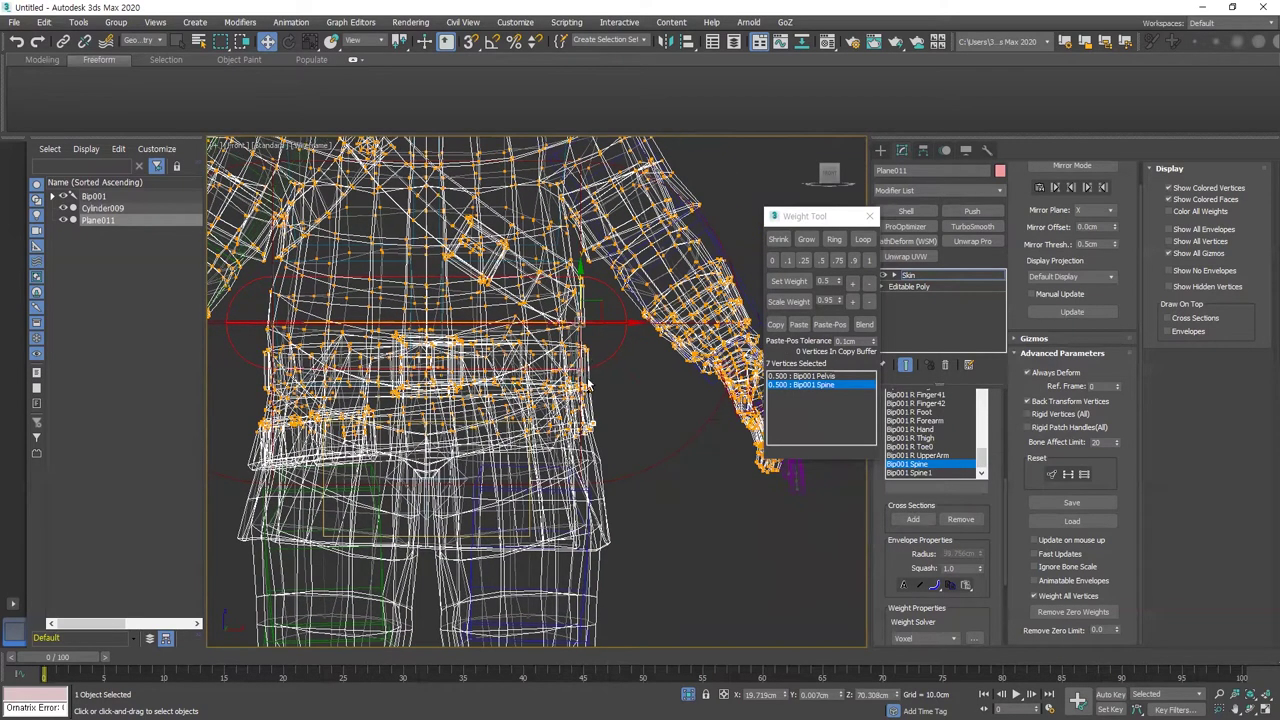
scroll(620, 392, down, 7)
scroll(642, 412, up, 2)
alt+drag(620, 508, 477, 368)
scroll(530, 366, up, 7)
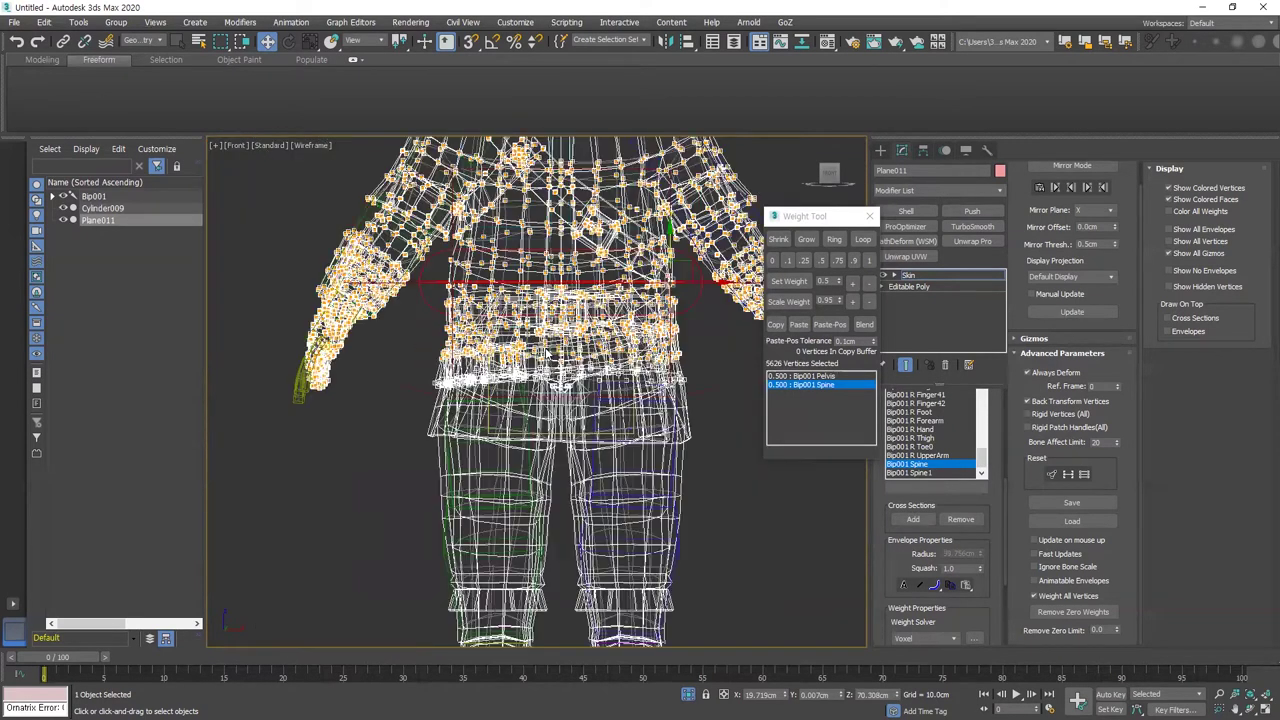
middle_drag(765, 484, 691, 492)
alt+drag(693, 492, 550, 380)
alt+drag(290, 306, 290, 310)
middle_drag(494, 406, 471, 471)
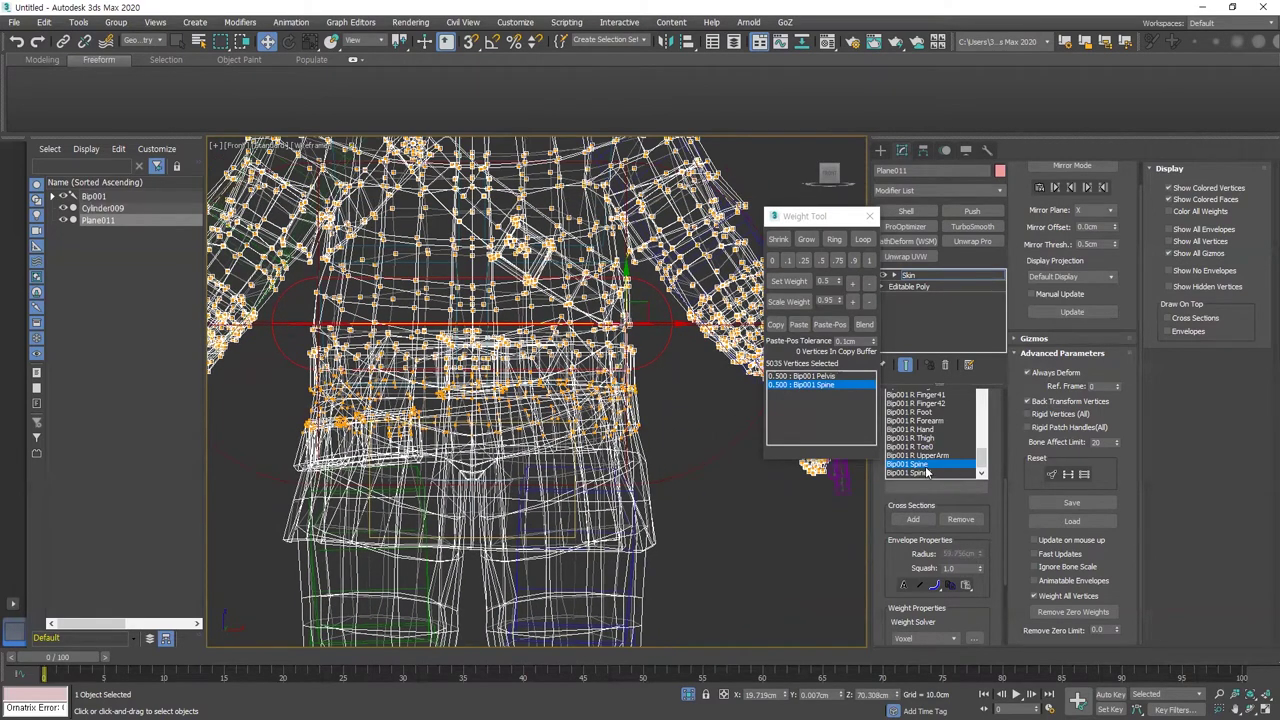
Set the selected vertices to a weight of 1 on Bip001 Spine and remove the zero weights
click(869, 260)
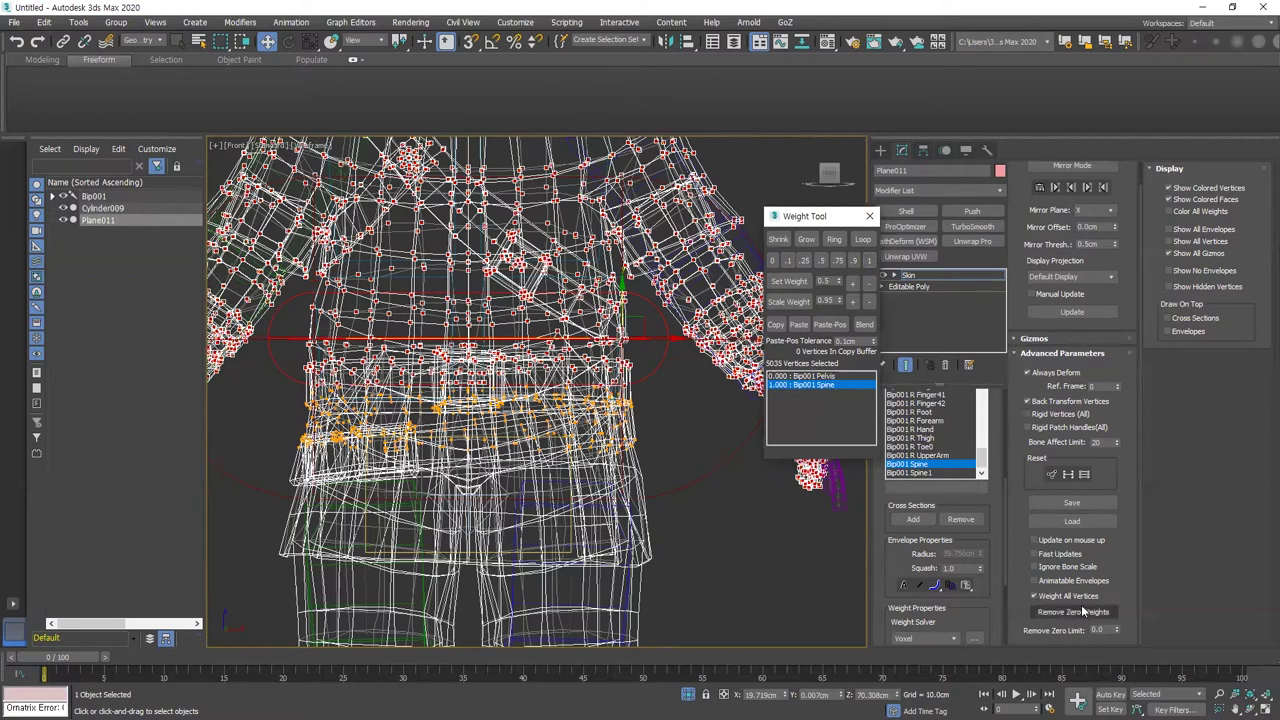
click(1080, 612)
Remove the upper belt and waist vertices from the selection and weight the remaining ones 0.5 to Bip001 Spine1
drag(690, 505, 268, 340)
click(922, 474)
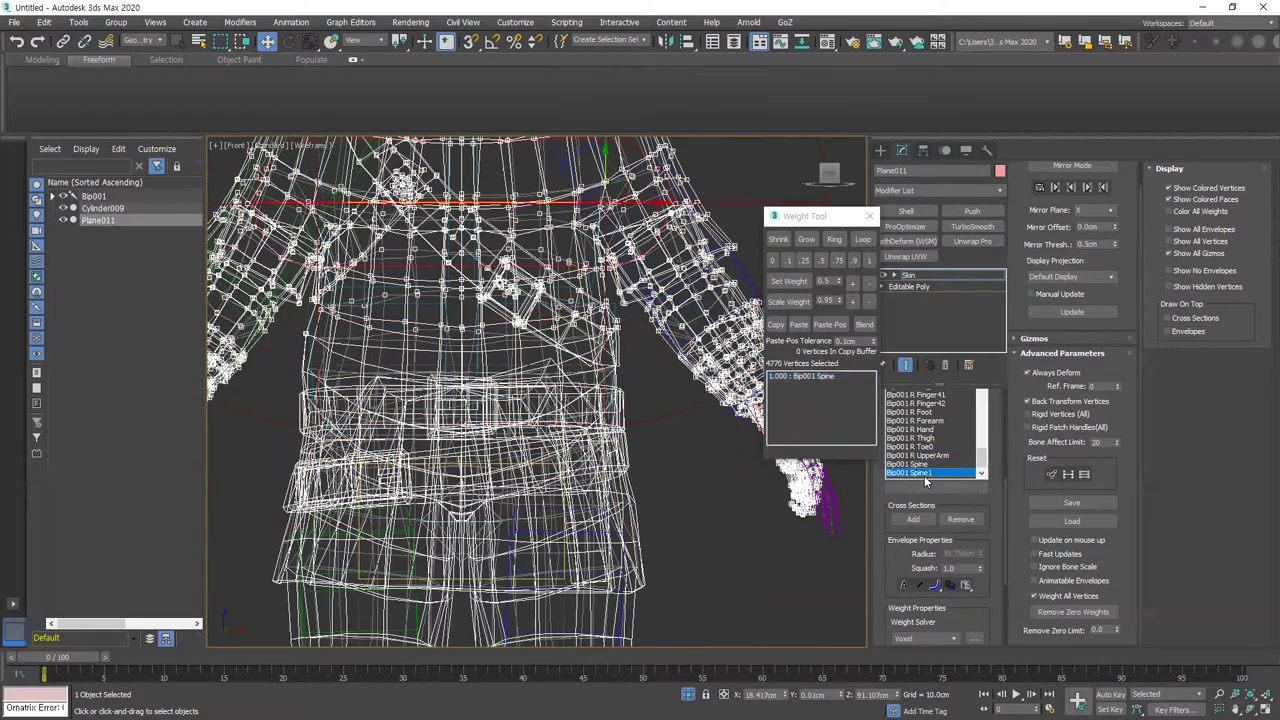
click(820, 260)
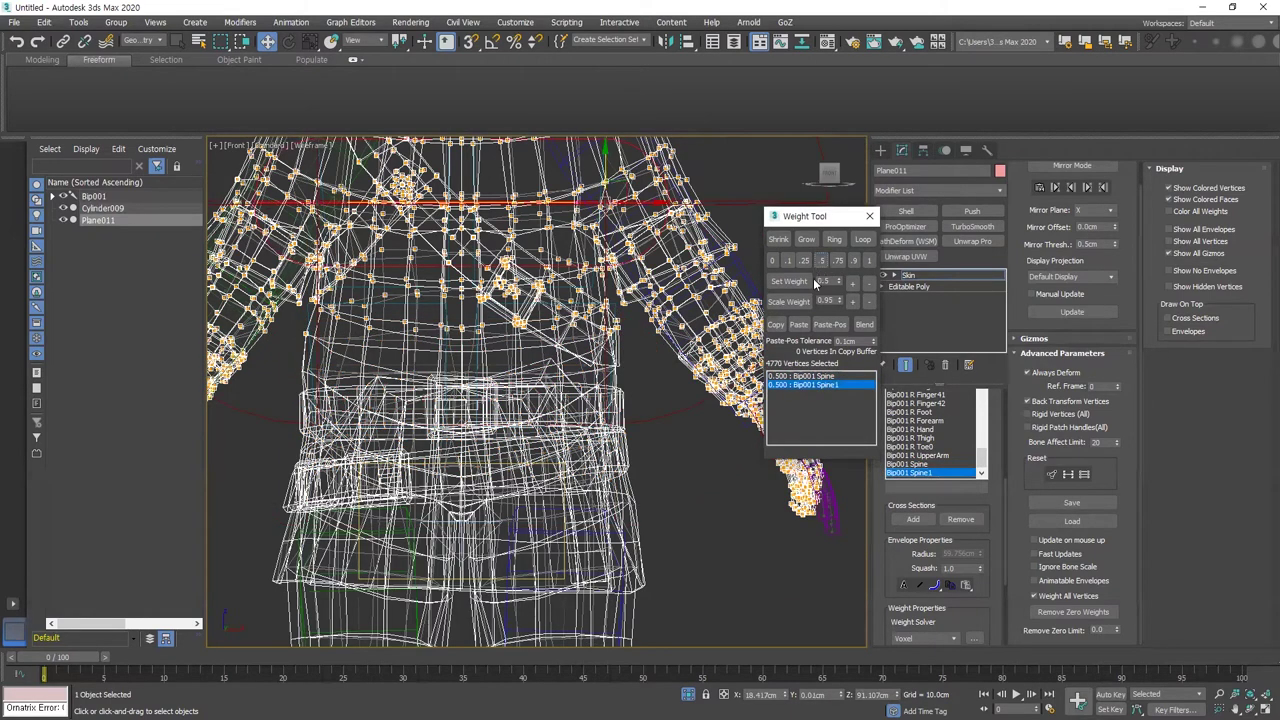
Remove the lowest selected torso vertices from the selection and set the rest to a weight of 1 on Bip001 Spine1
middle_drag(540, 382, 534, 412)
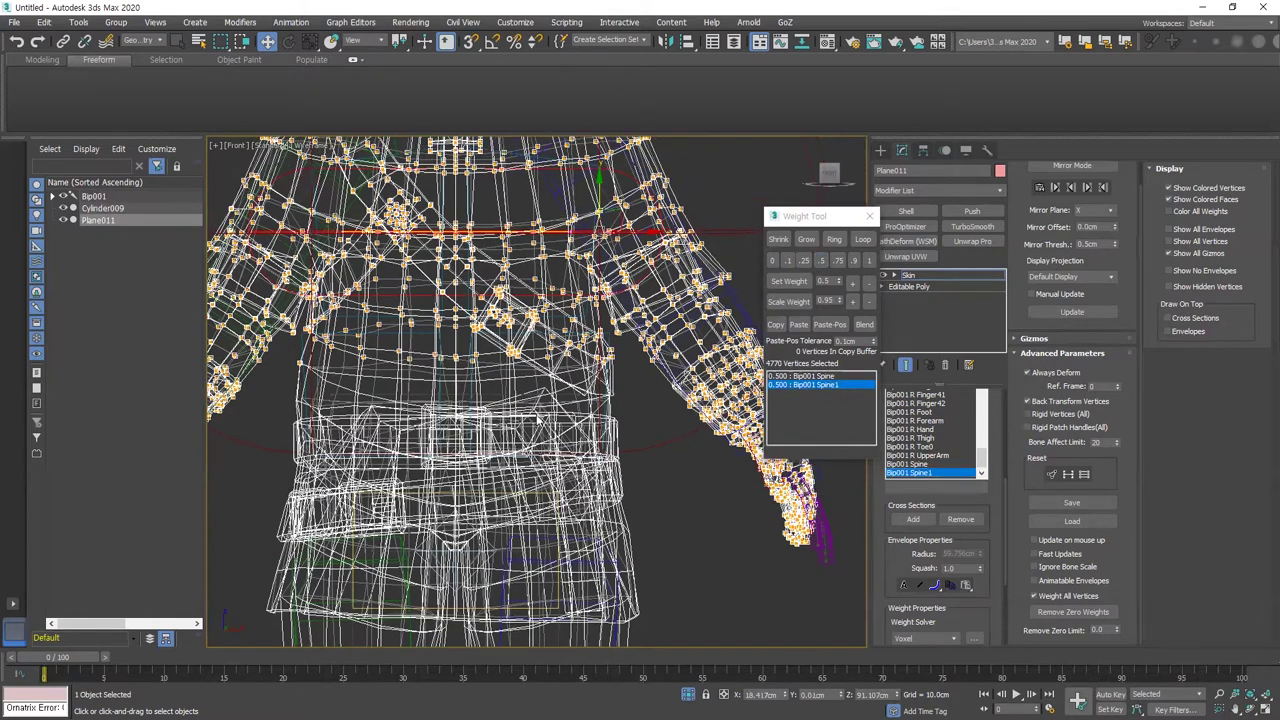
drag(623, 420, 307, 305)
alt+drag(300, 310, 288, 333)
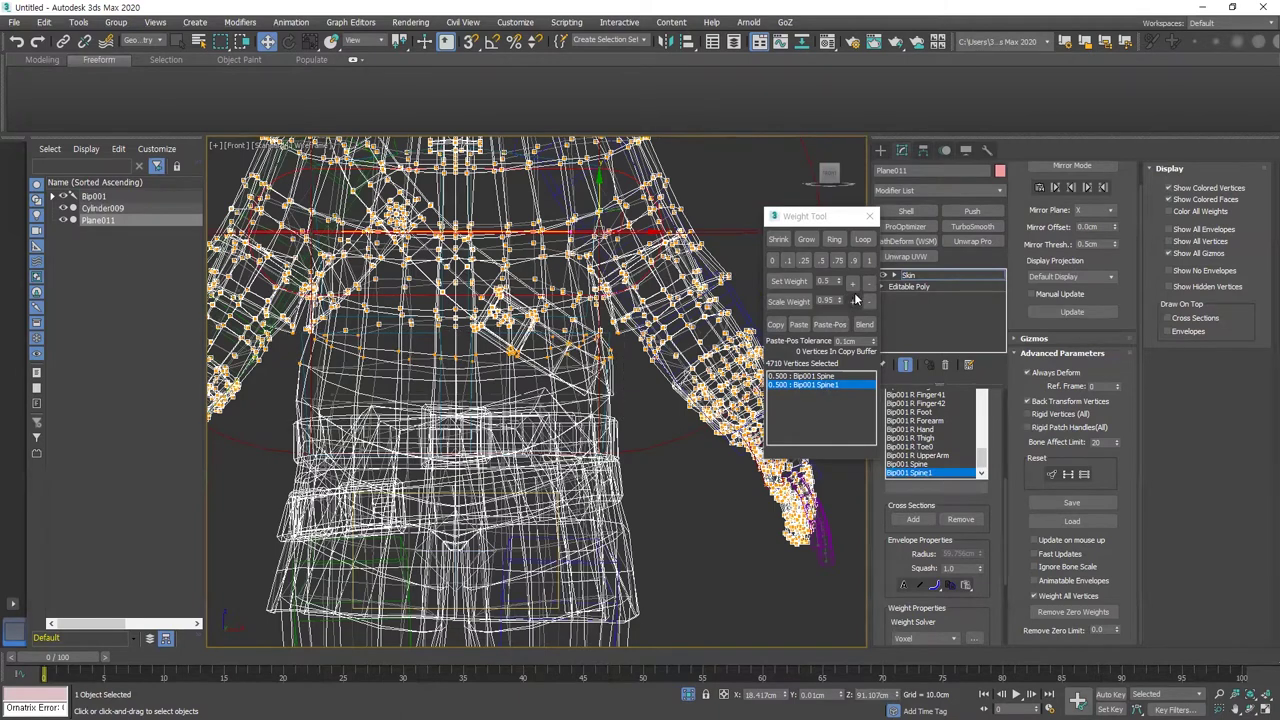
click(871, 259)
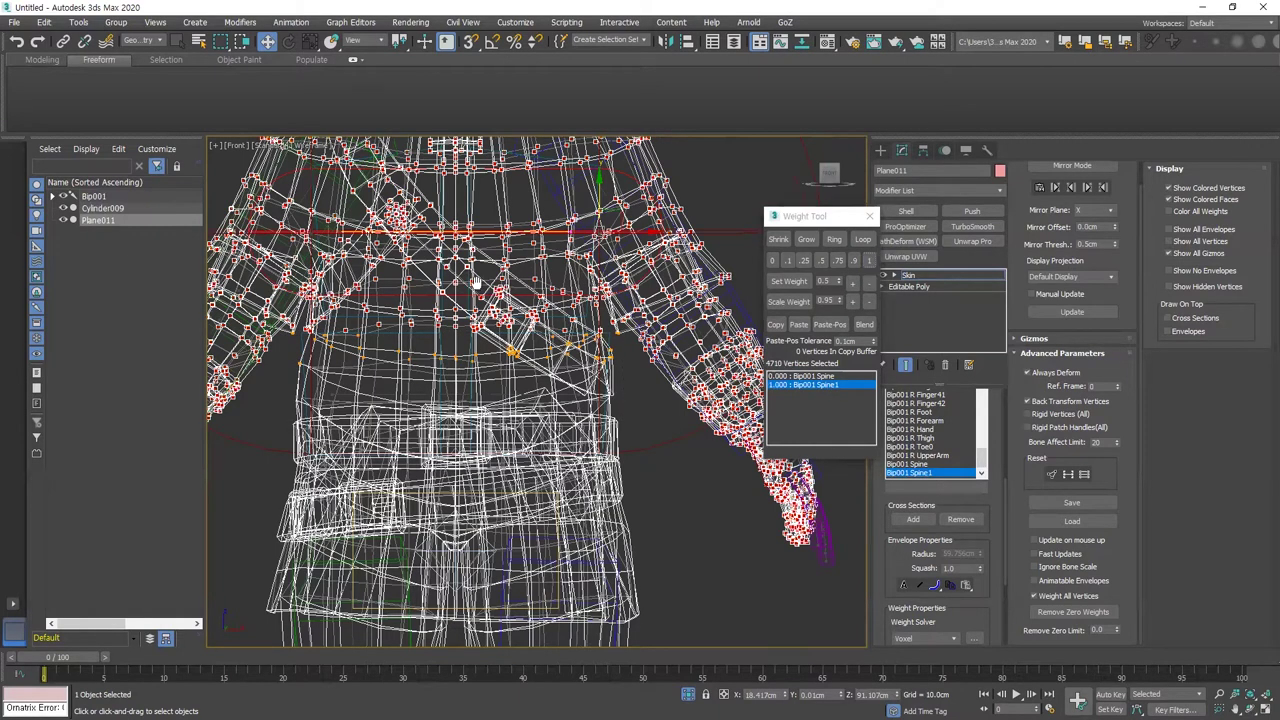
Examine the vertices and weights along the transition between Bip001 Spine and Bip001 Spine1 on the torso and strap
middle_drag(597, 372, 603, 428)
alt+drag(296, 352, 515, 385)
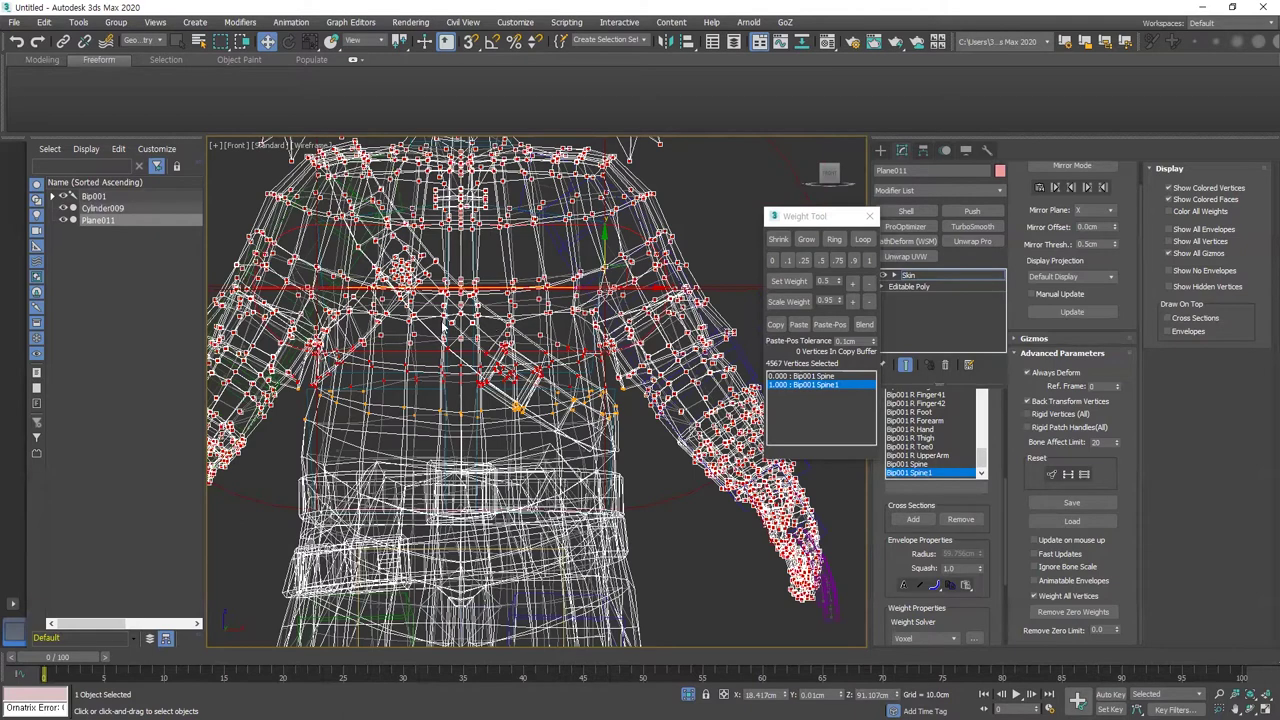
alt+middle_drag(510, 288, 516, 318)
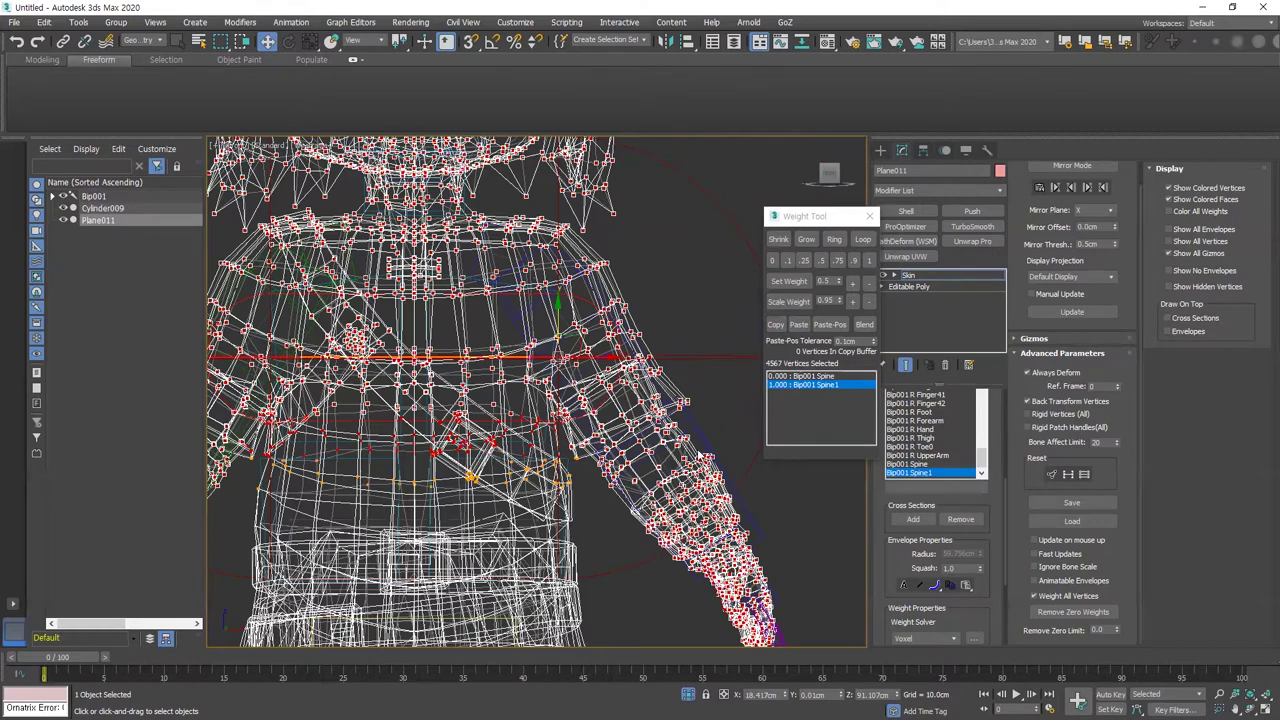
middle_drag(550, 447, 584, 427)
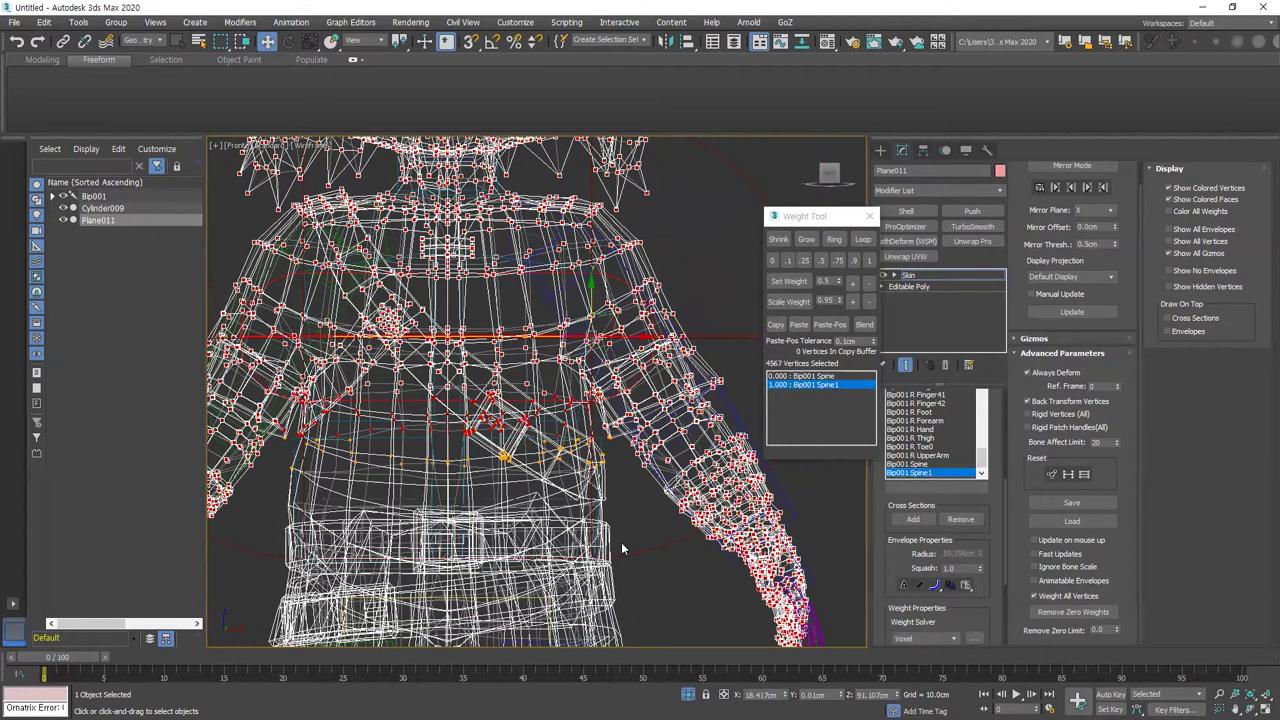
middle_drag(592, 545, 583, 490)
drag(619, 460, 268, 409)
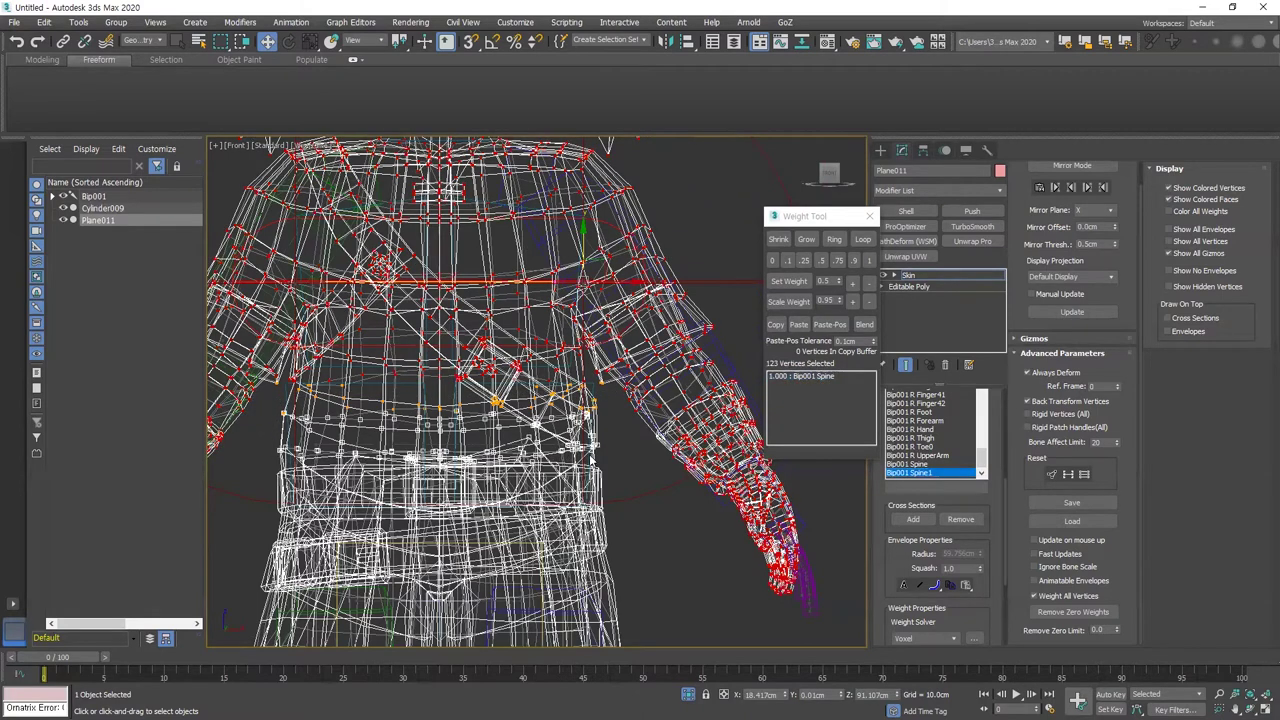
drag(603, 399, 547, 391)
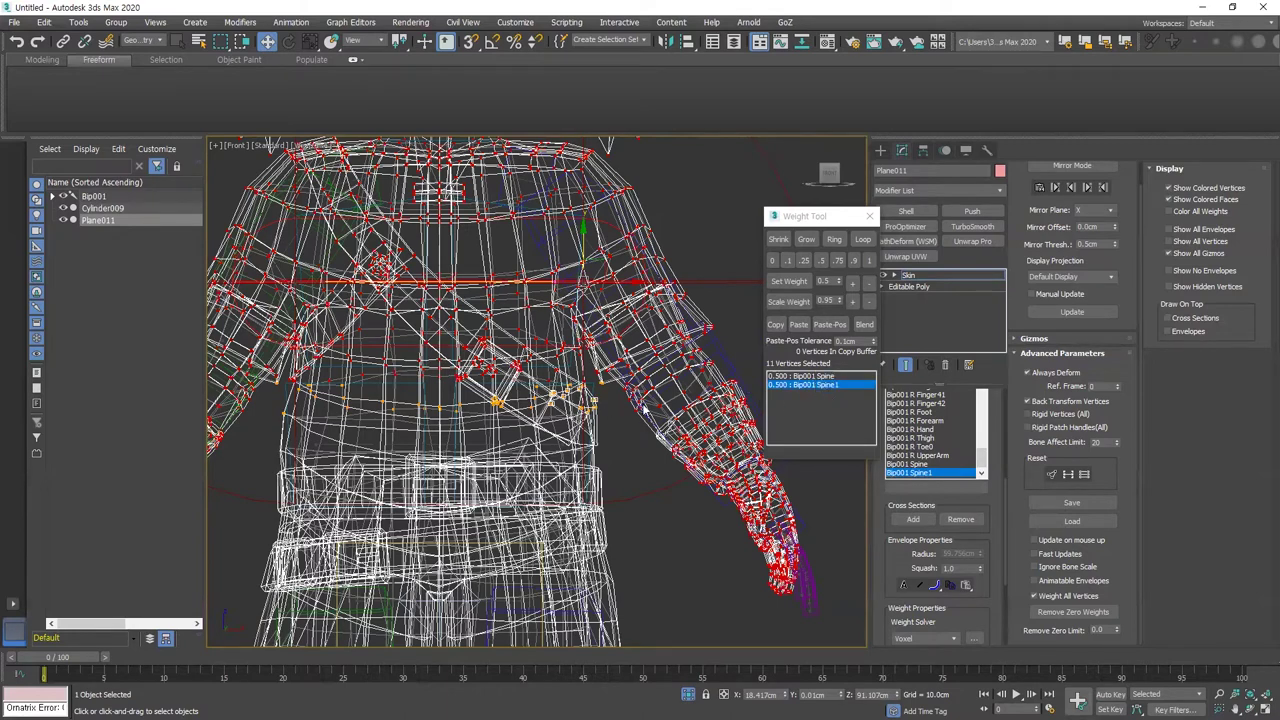
click(284, 383)
scroll(368, 411, down, 4)
middle_drag(368, 411, 341, 446)
scroll(600, 500, down, 3)
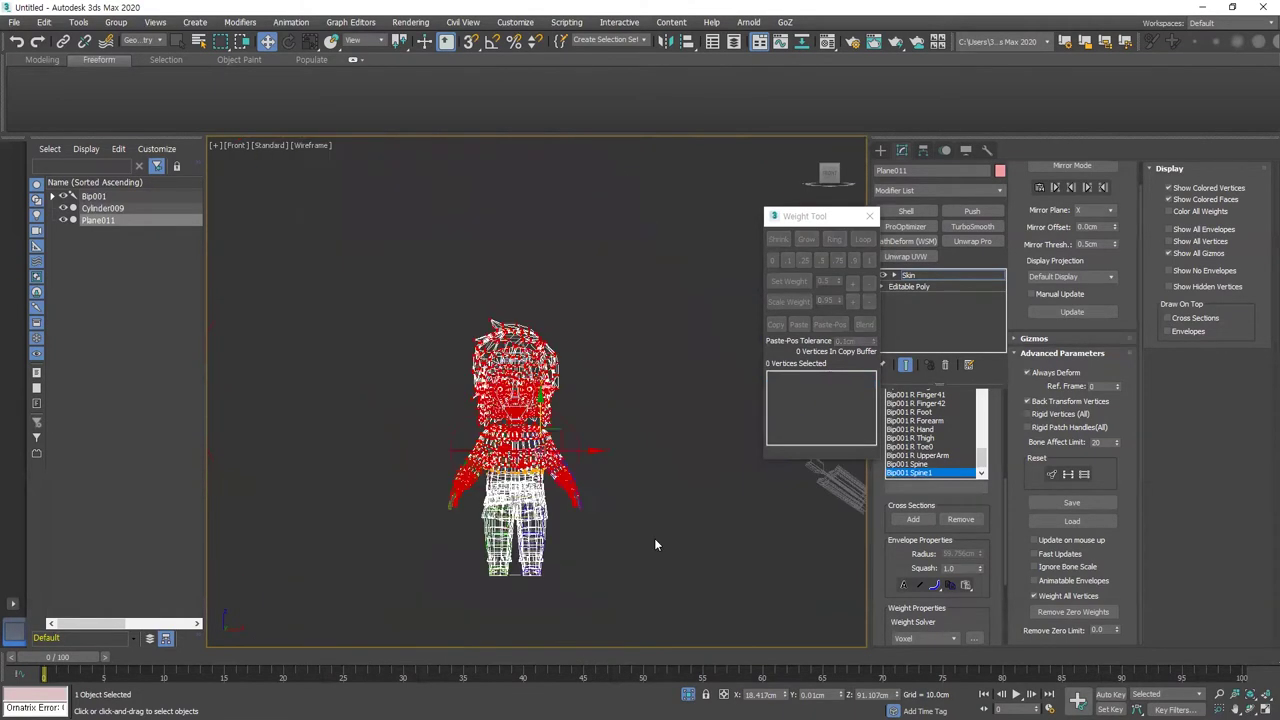
Reselect the chest, arm and head vertices including the armpits, and set their Bip001 Spine1 weight to 1
drag(263, 281, 256, 274)
scroll(492, 457, up, 3)
drag(624, 637, 467, 477)
scroll(520, 494, up, 3)
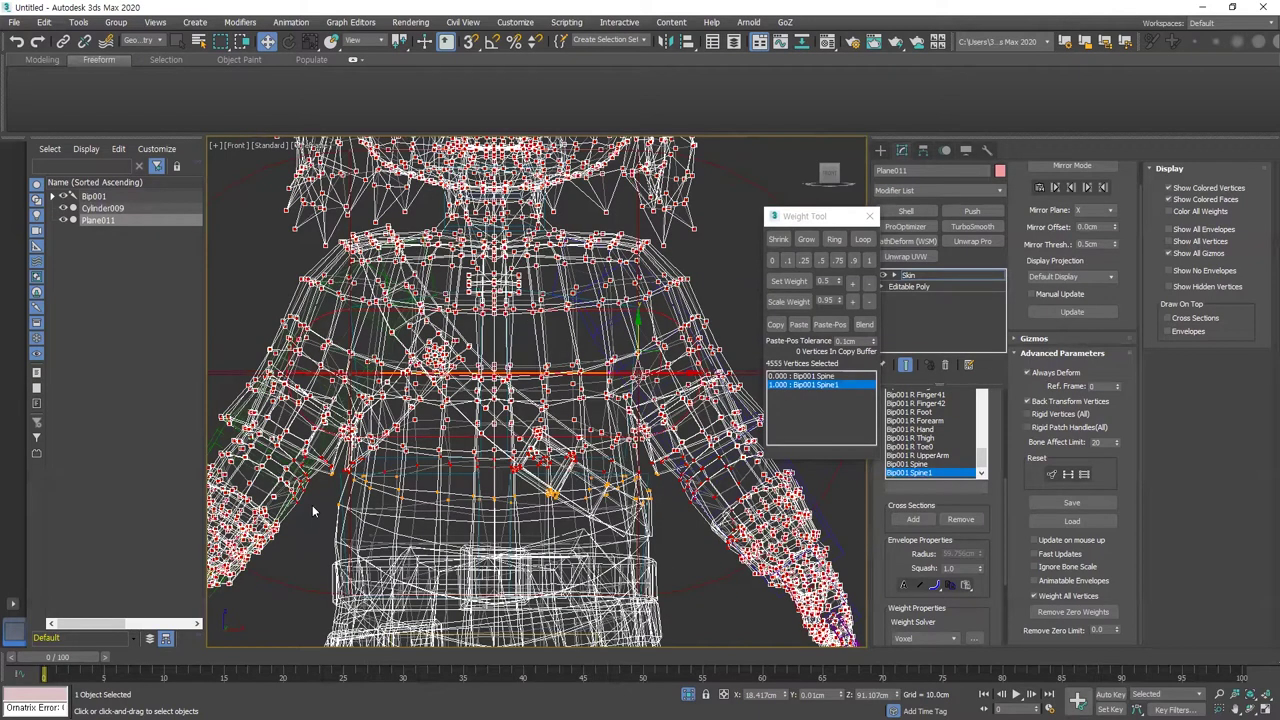
ctrl+drag(244, 416, 242, 414)
middle_drag(695, 540, 663, 517)
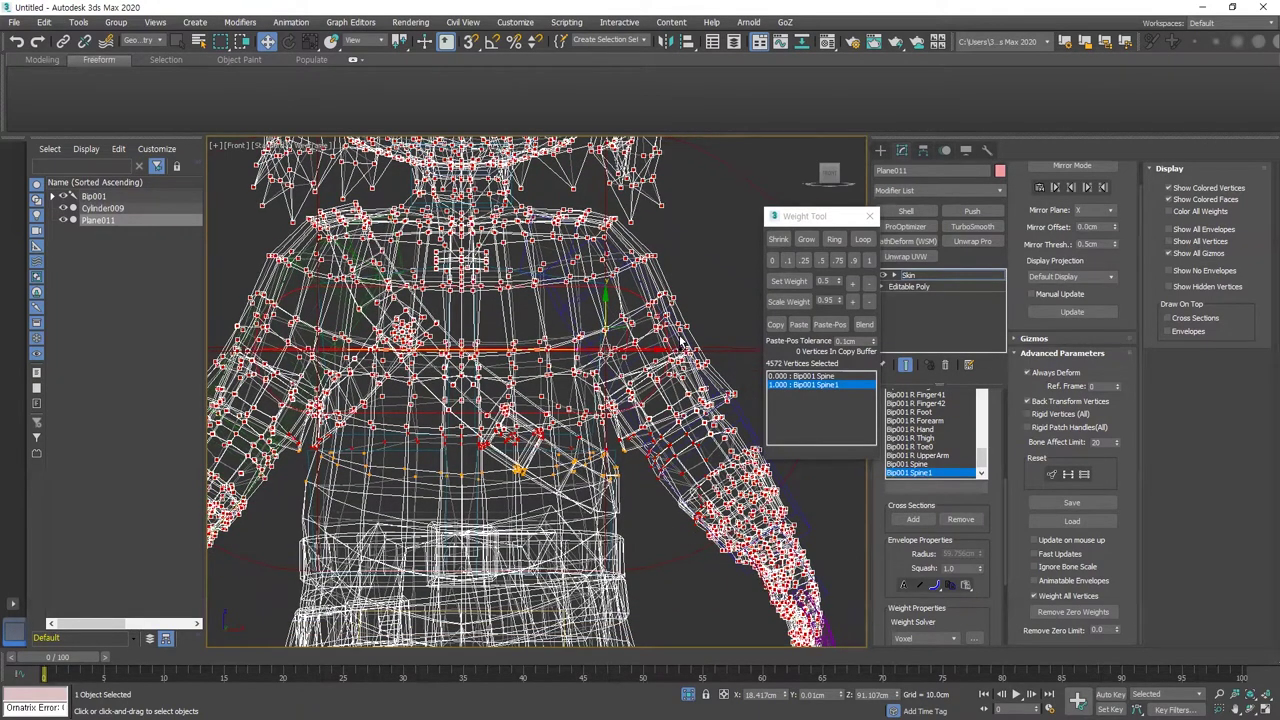
ctrl+drag(651, 275, 482, 354)
middle_drag(460, 417, 556, 447)
scroll(283, 394, up, 1)
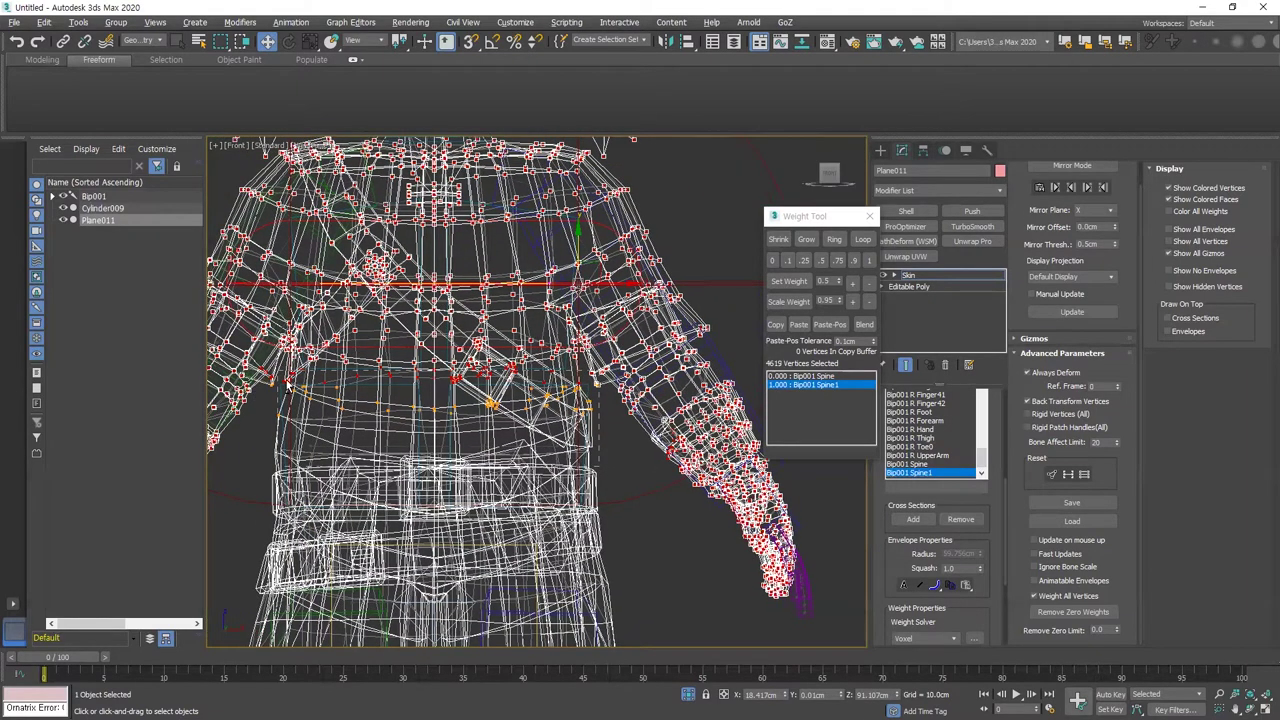
ctrl+drag(277, 402, 236, 352)
scroll(255, 397, up, 4)
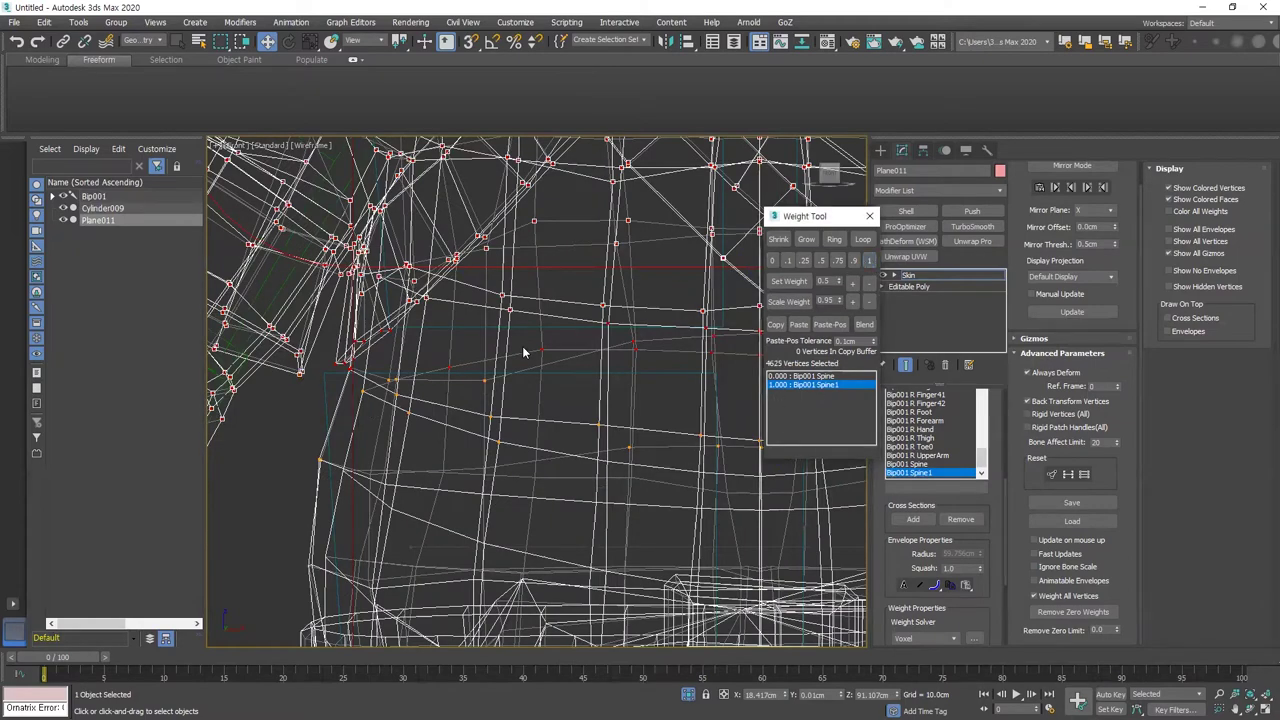
Remove the head, right arm and most torso vertices from the selection, keeping the left shoulder and arm
middle_drag(524, 344, 422, 360)
scroll(470, 358, down, 5)
alt+drag(381, 304, 322, 280)
alt+drag(584, 414, 429, 471)
scroll(382, 288, down, 3)
scroll(417, 359, down, 6)
scroll(428, 394, up, 6)
middle_drag(429, 396, 396, 460)
alt+drag(606, 441, 318, 120)
scroll(456, 414, up, 2)
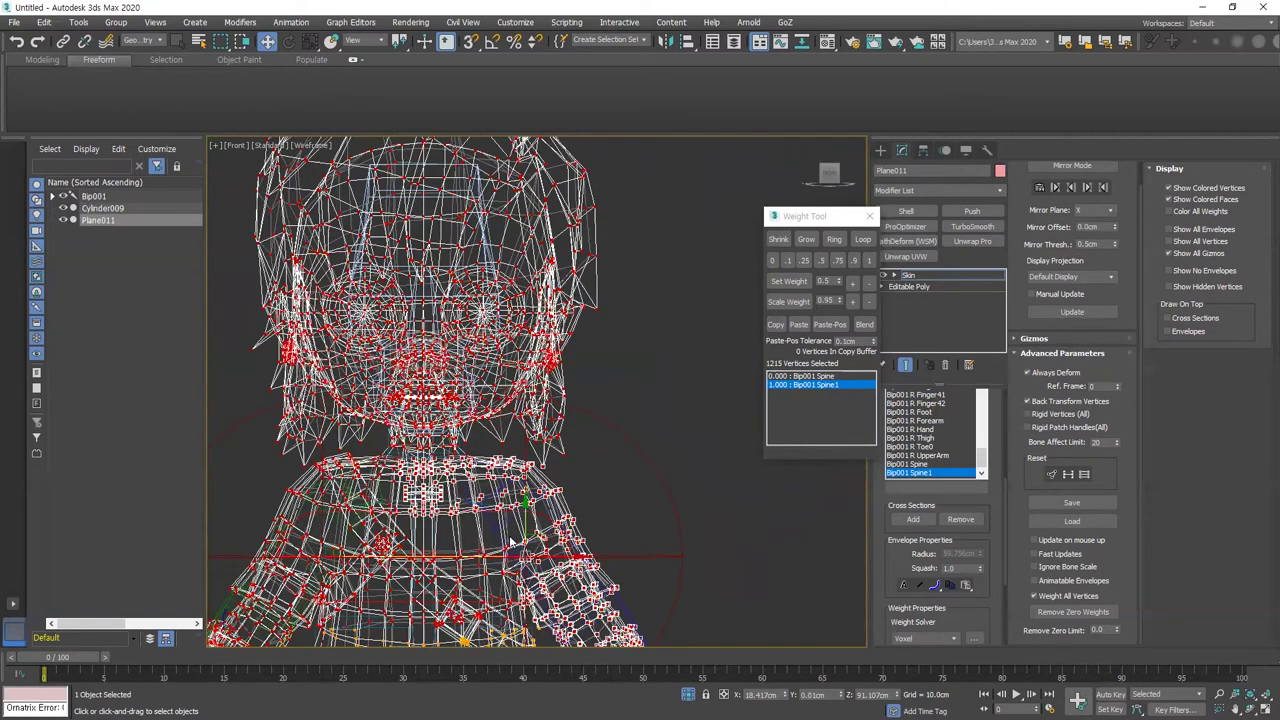
Remove the collar and inner chest vertices from the selection, keeping the left shoulder and arm
scroll(509, 541, up, 4)
middle_drag(503, 436, 501, 404)
alt+drag(311, 217, 491, 468)
alt+middle_drag(473, 393, 383, 346)
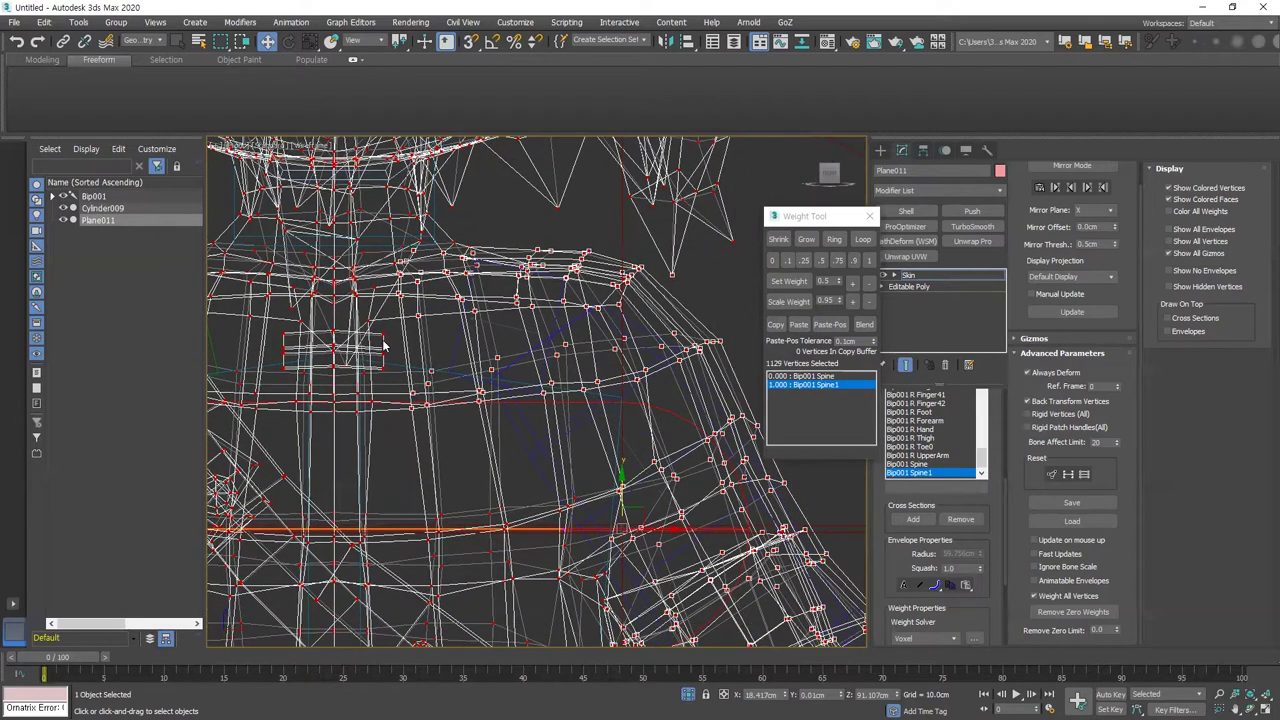
scroll(487, 322, down, 2)
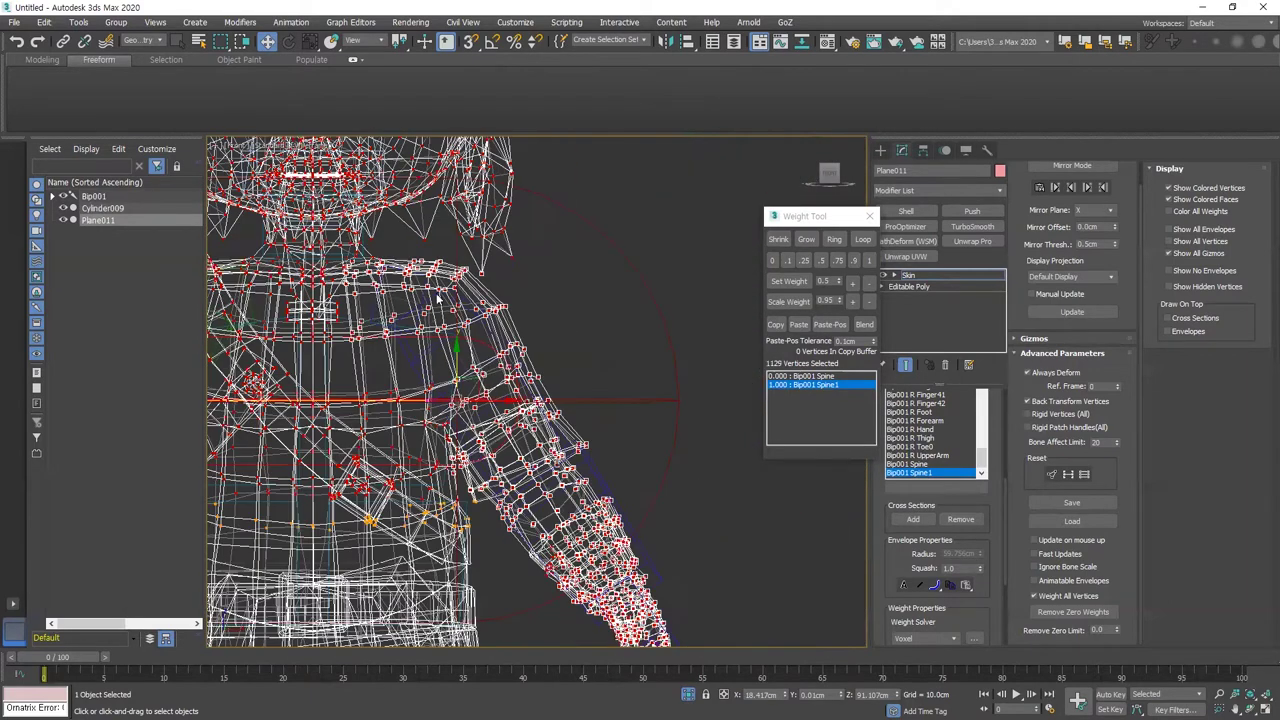
scroll(440, 298, up, 3)
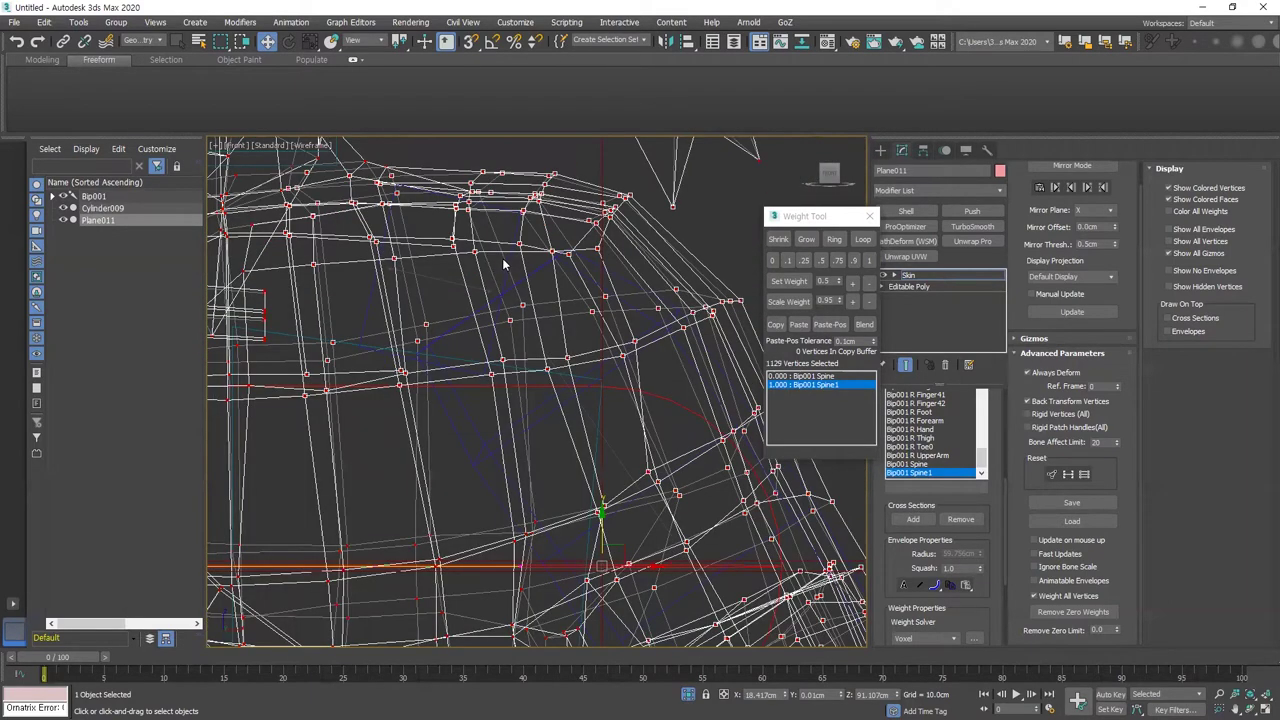
Set the selected left shoulder and arm vertices to a weight of 0.5 on Bip001 L Clavicle
click(450, 282)
scroll(942, 430, down, 6)
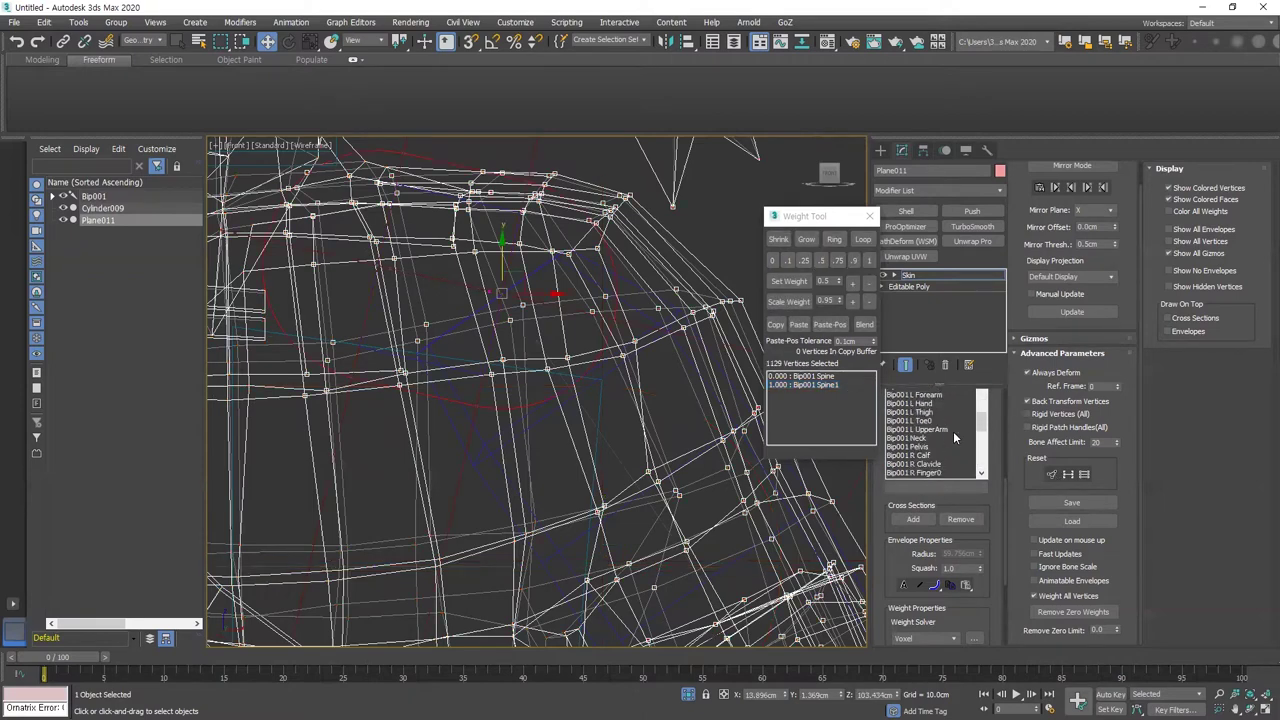
scroll(957, 450, up, 6)
drag(980, 410, 980, 392)
click(935, 395)
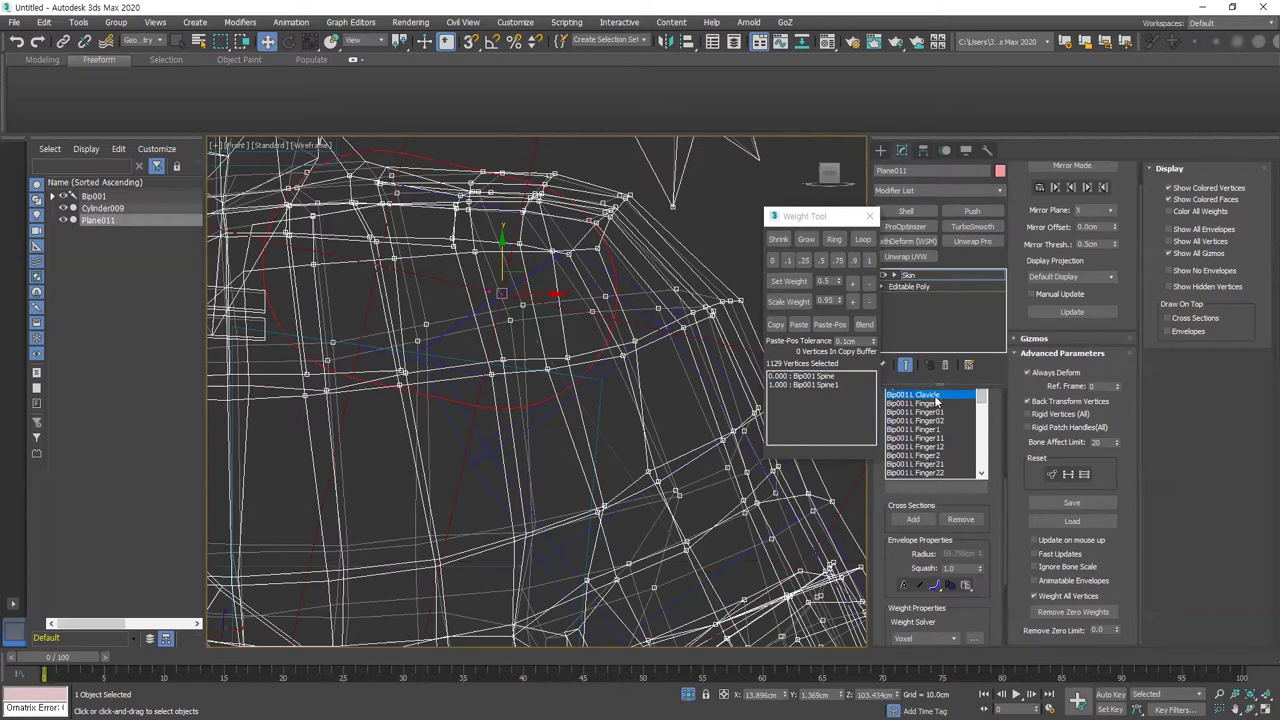
click(821, 260)
scroll(545, 338, down, 5)
scroll(540, 338, up, 2)
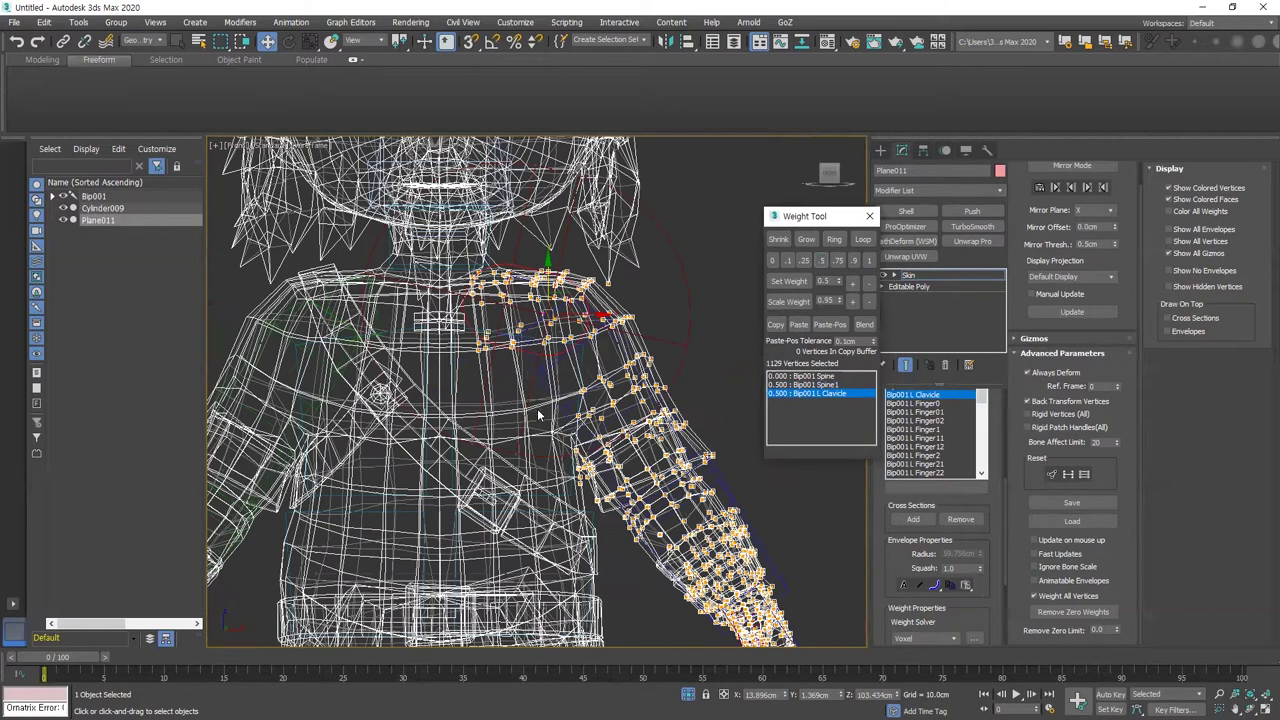
Remove the innermost shoulder vertices from the selection and set the remaining shoulder and arm vertices to 1 on Bip001 L Clavicle
scroll(474, 390, up, 2)
drag(424, 346, 403, 462)
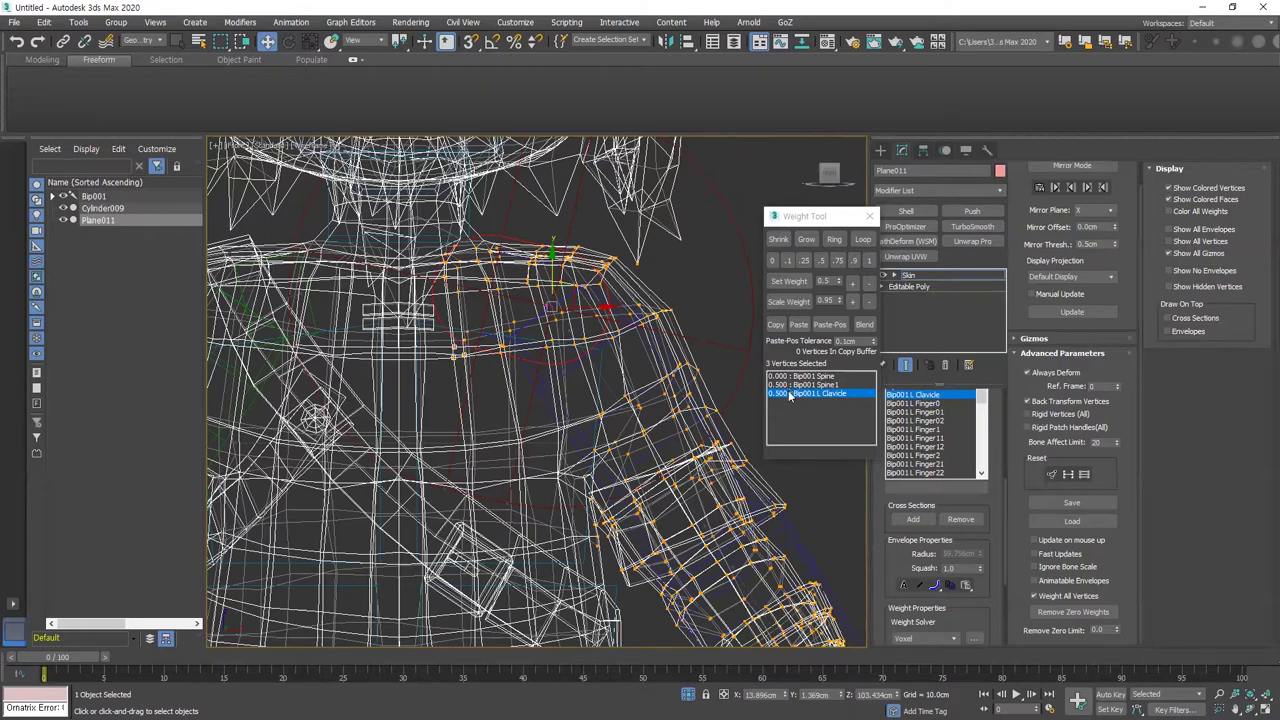
scroll(454, 323, down, 6)
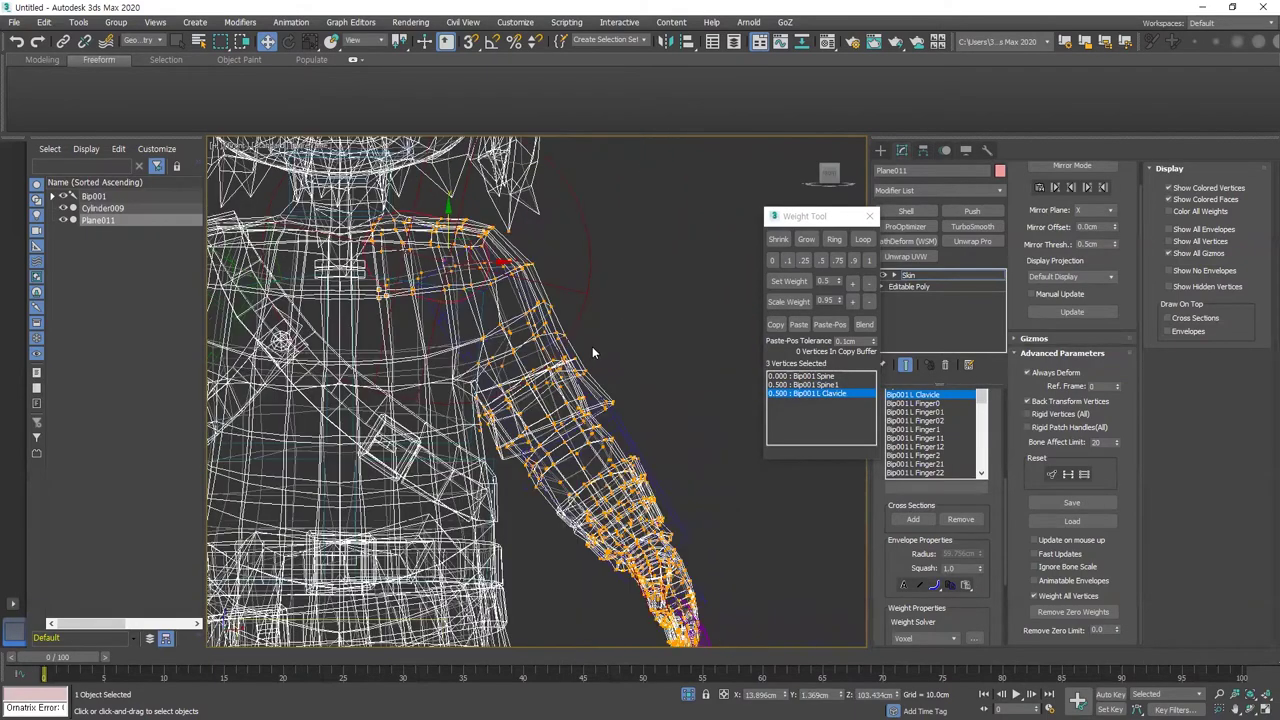
double_click(577, 423)
scroll(488, 346, up, 6)
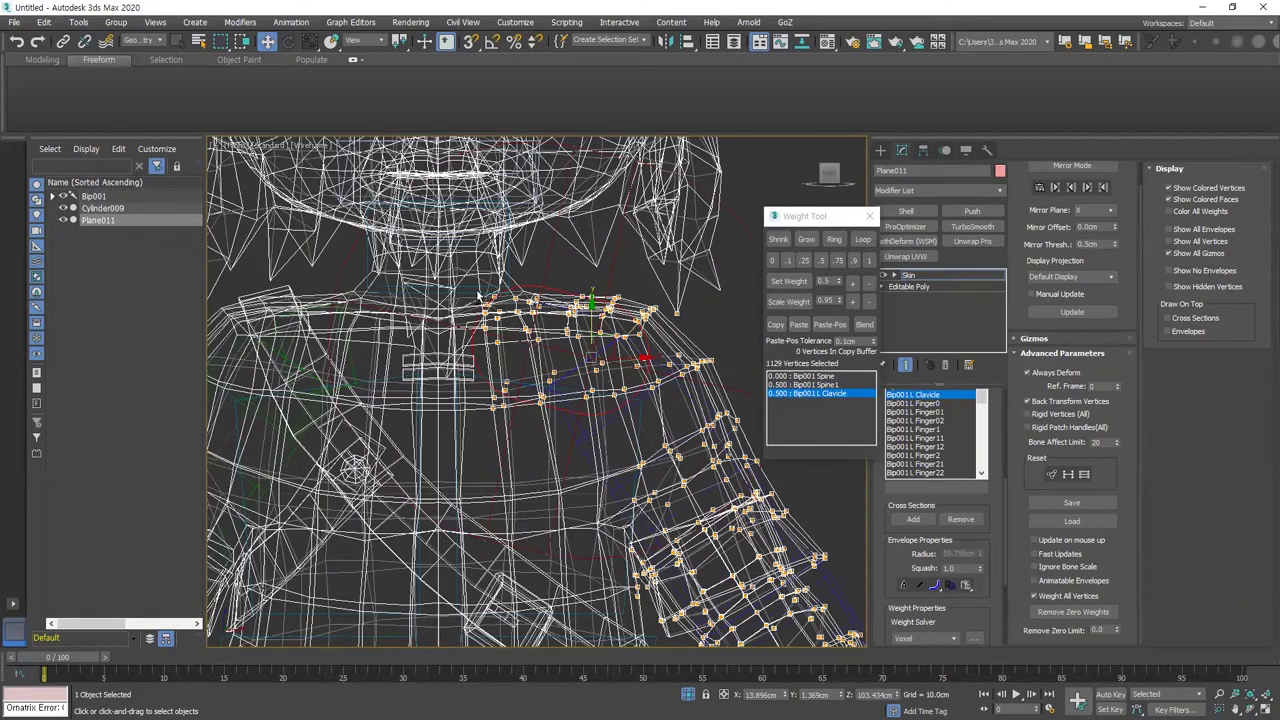
alt+drag(531, 419, 555, 449)
click(868, 260)
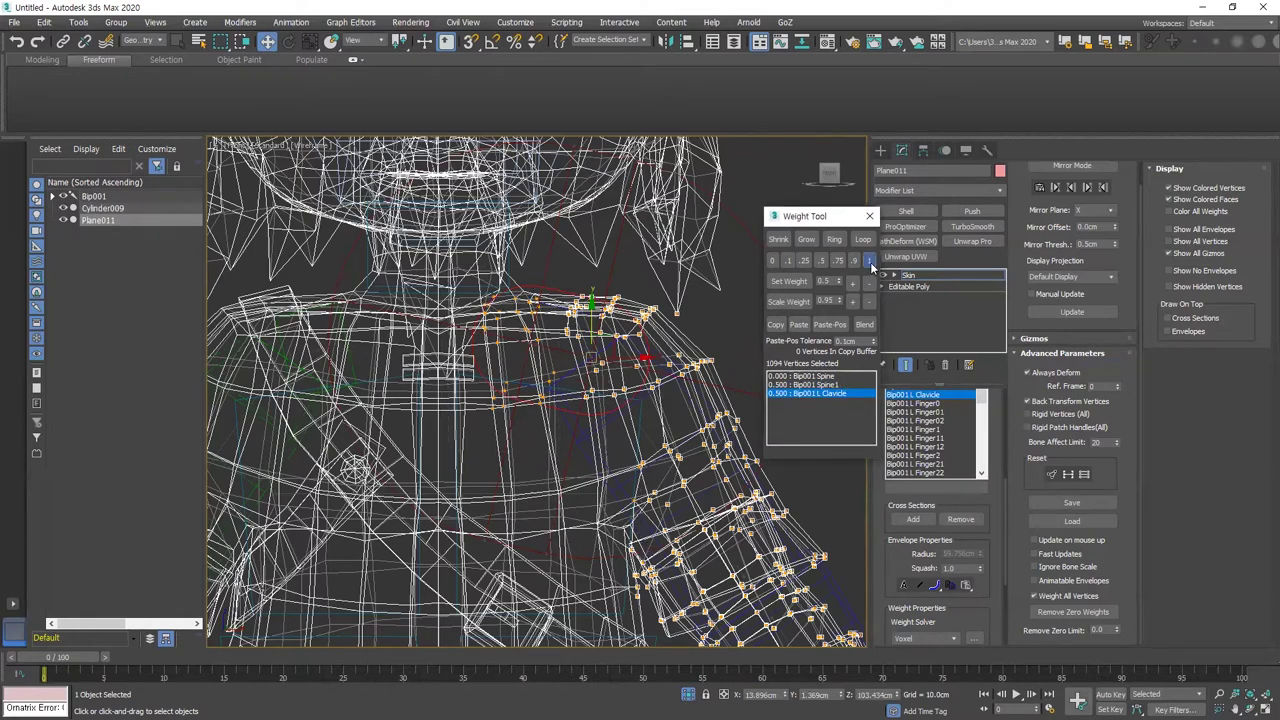
Narrow the selection to the outer left shoulder and arm, adding back the missed vertices under the shoulder
scroll(486, 362, down, 4)
scroll(505, 305, up, 4)
alt+drag(502, 300, 629, 427)
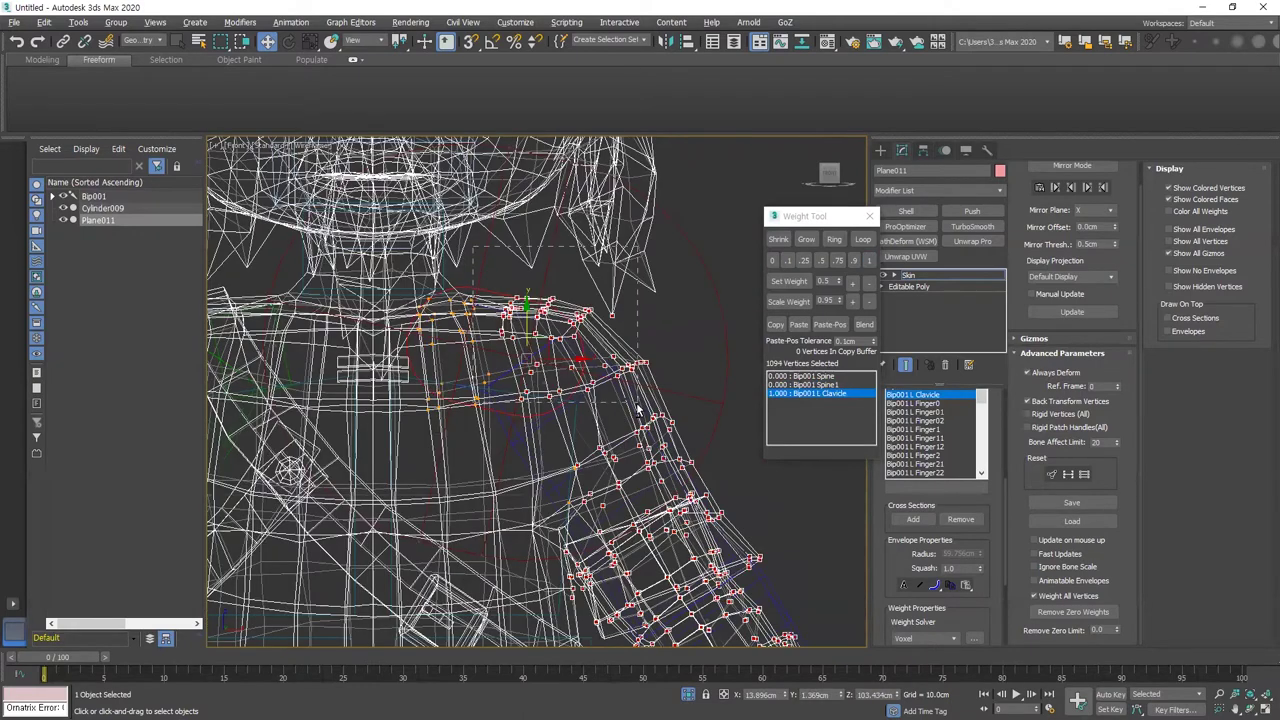
alt+drag(679, 391, 573, 326)
middle_drag(635, 409, 603, 350)
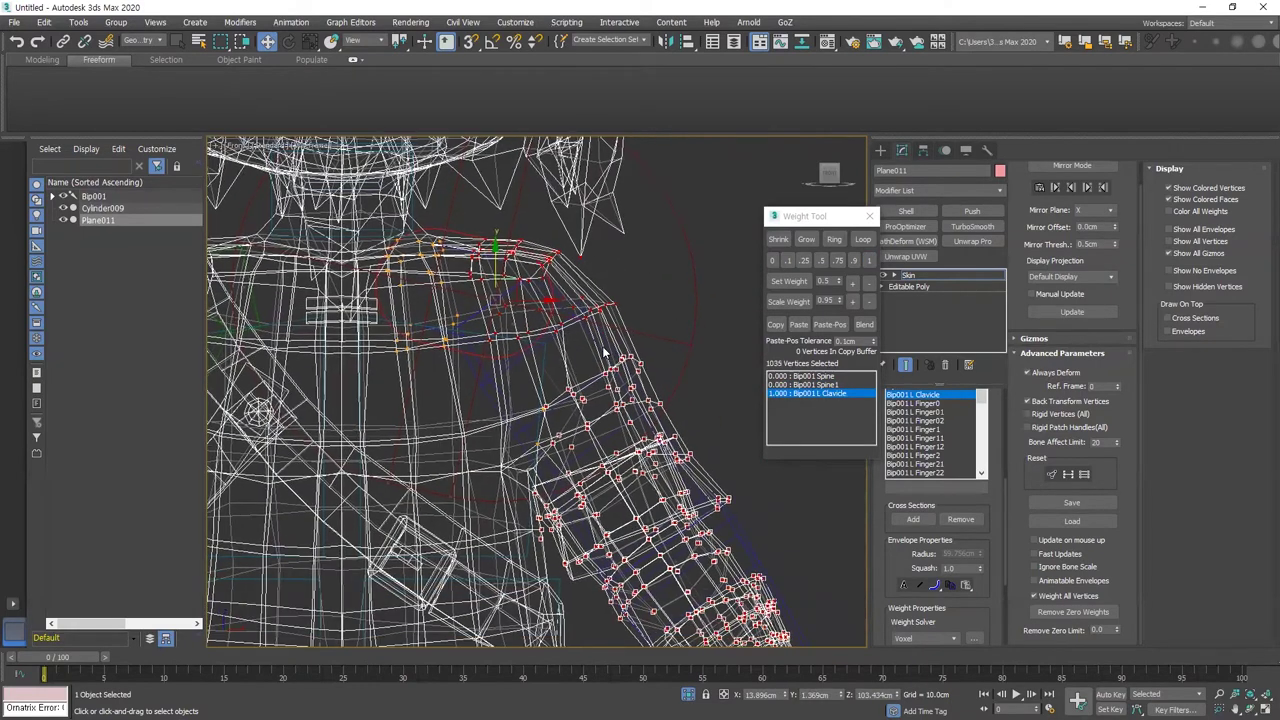
alt+drag(648, 327, 525, 237)
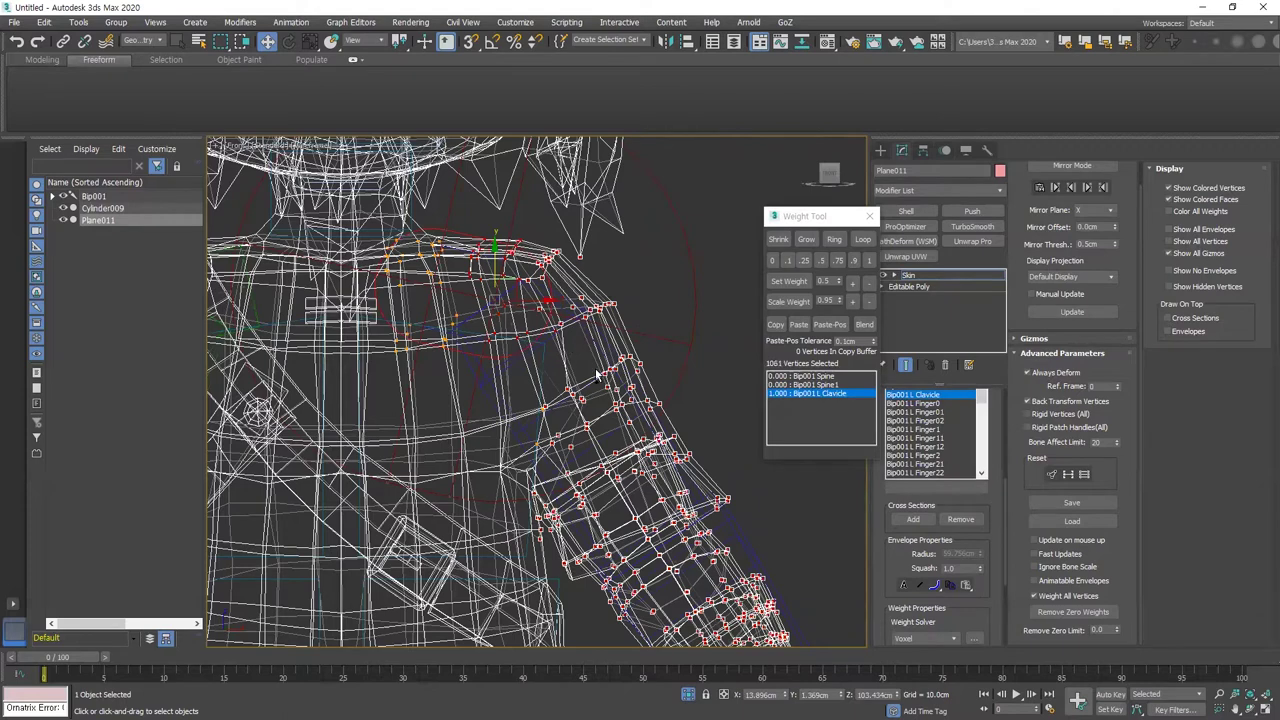
ctrl+drag(578, 359, 487, 330)
scroll(531, 341, up, 3)
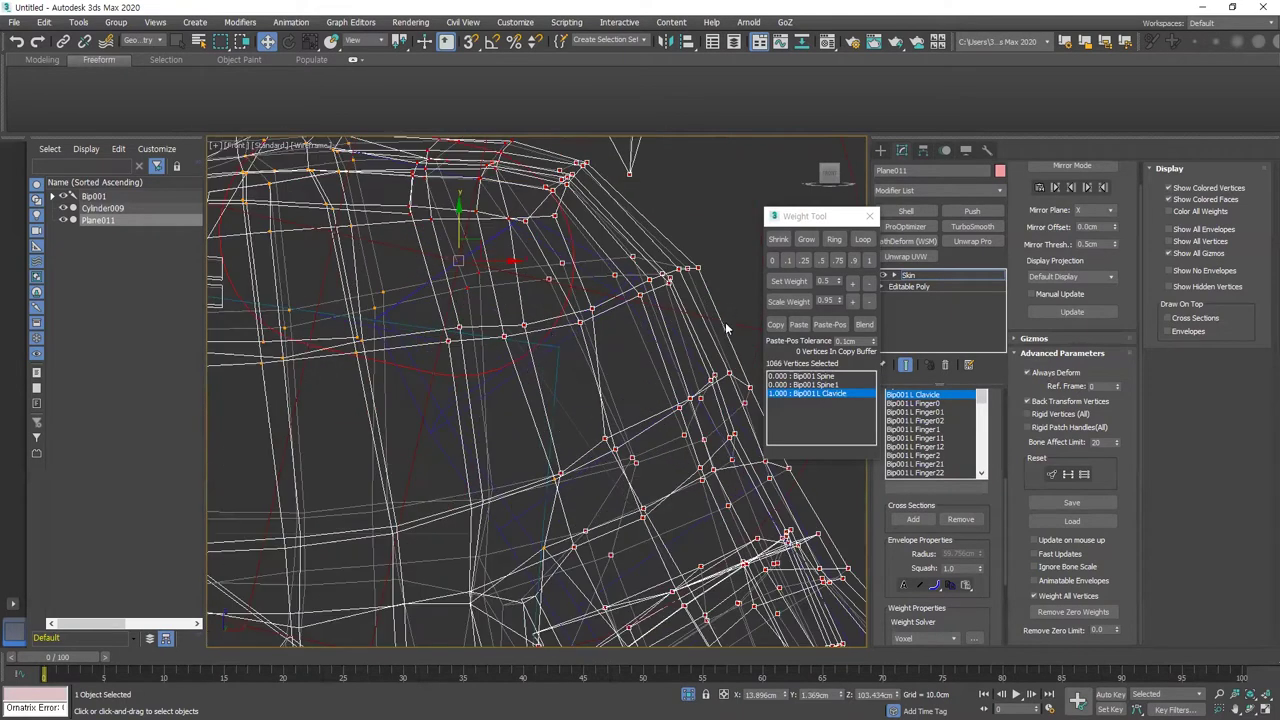
Weight the outer shoulder and arm 0.5 to Bip001 L UpperArm, and set the arm below the shoulder to 1
click(590, 440)
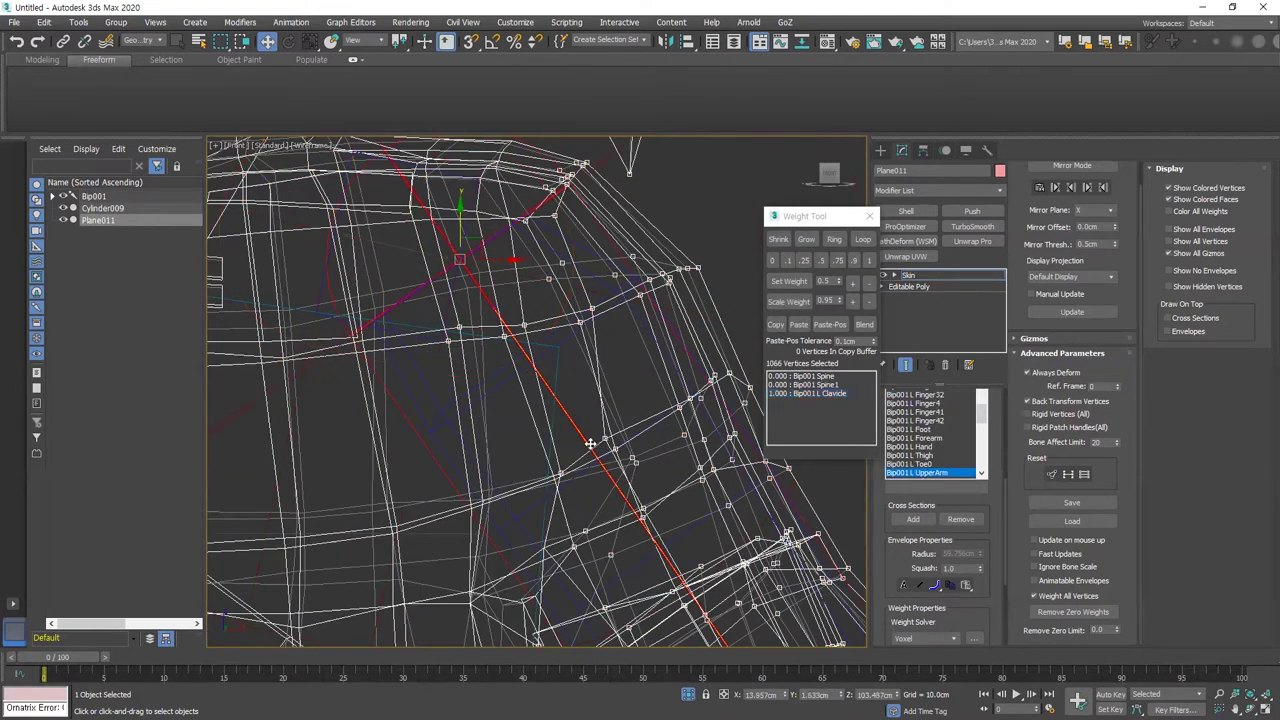
scroll(935, 470, down, 3)
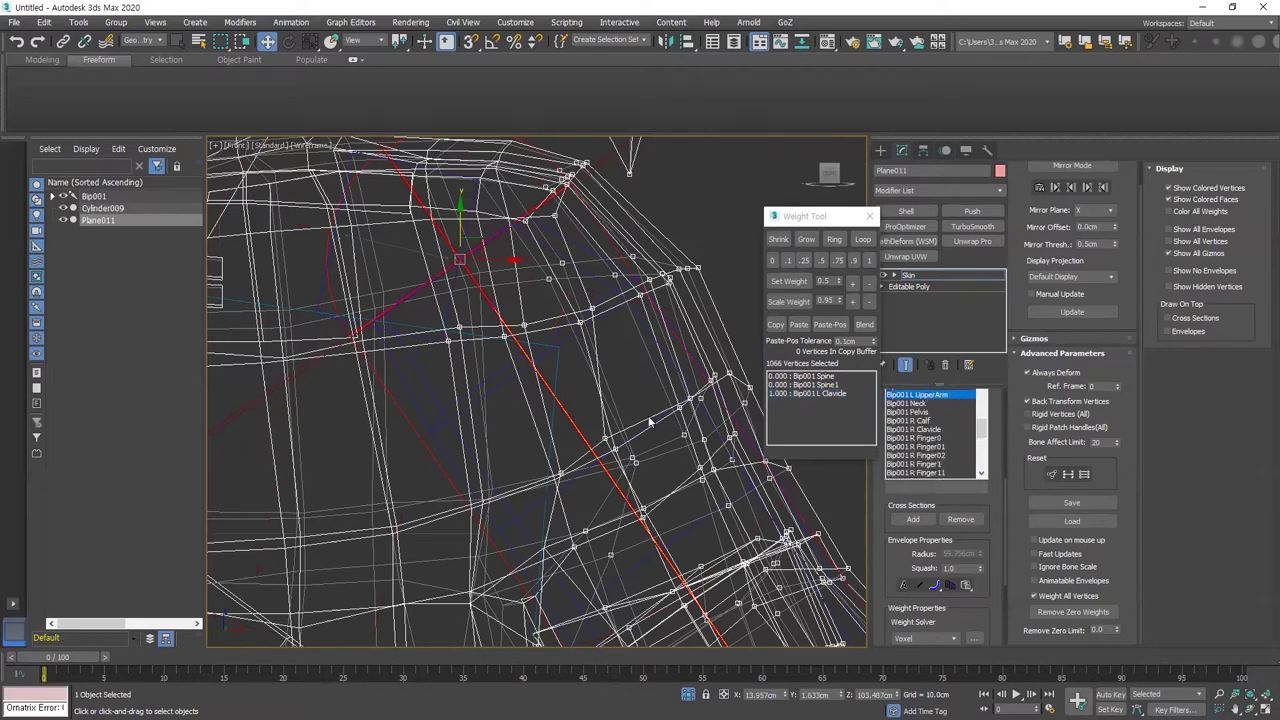
click(823, 260)
scroll(413, 330, down, 5)
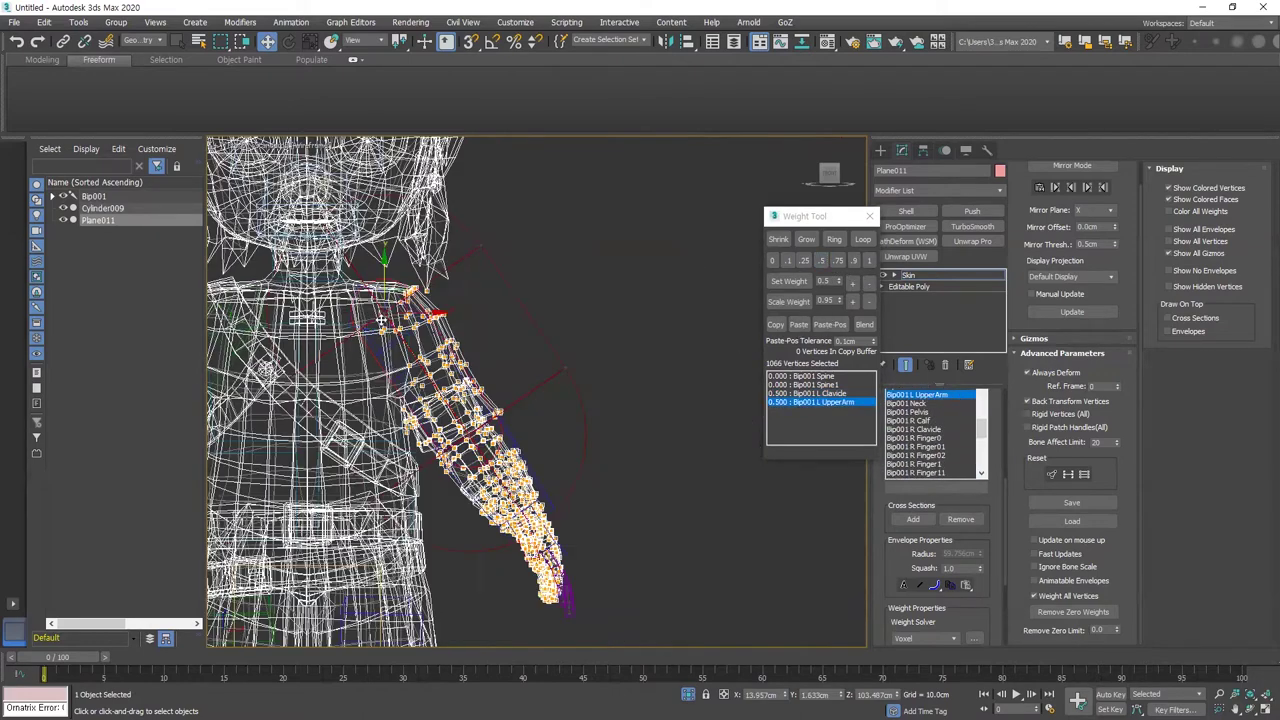
alt+drag(378, 281, 489, 356)
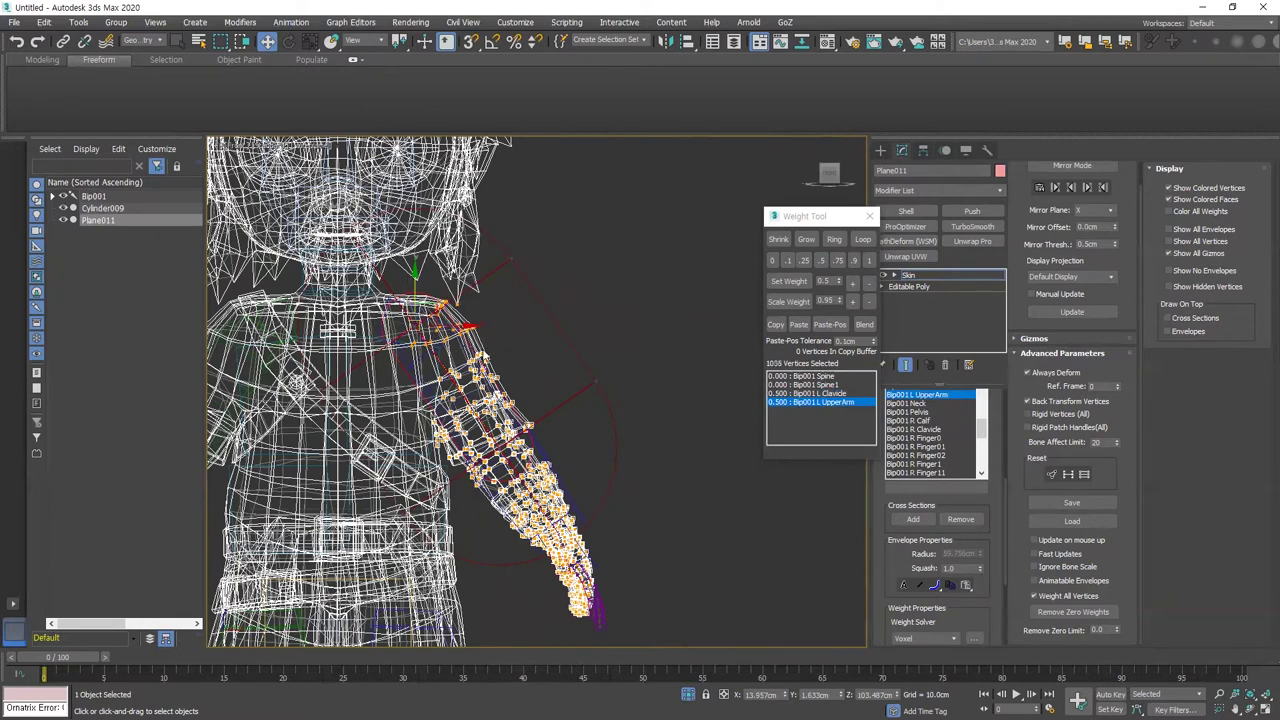
click(867, 260)
Remove the upper sleeve vertices from the selection, keeping the left arm from the lower sleeve to the hand
alt+drag(537, 392, 450, 516)
scroll(466, 367, up, 3)
alt+drag(457, 399, 587, 474)
scroll(507, 506, up, 3)
scroll(370, 460, down, 3)
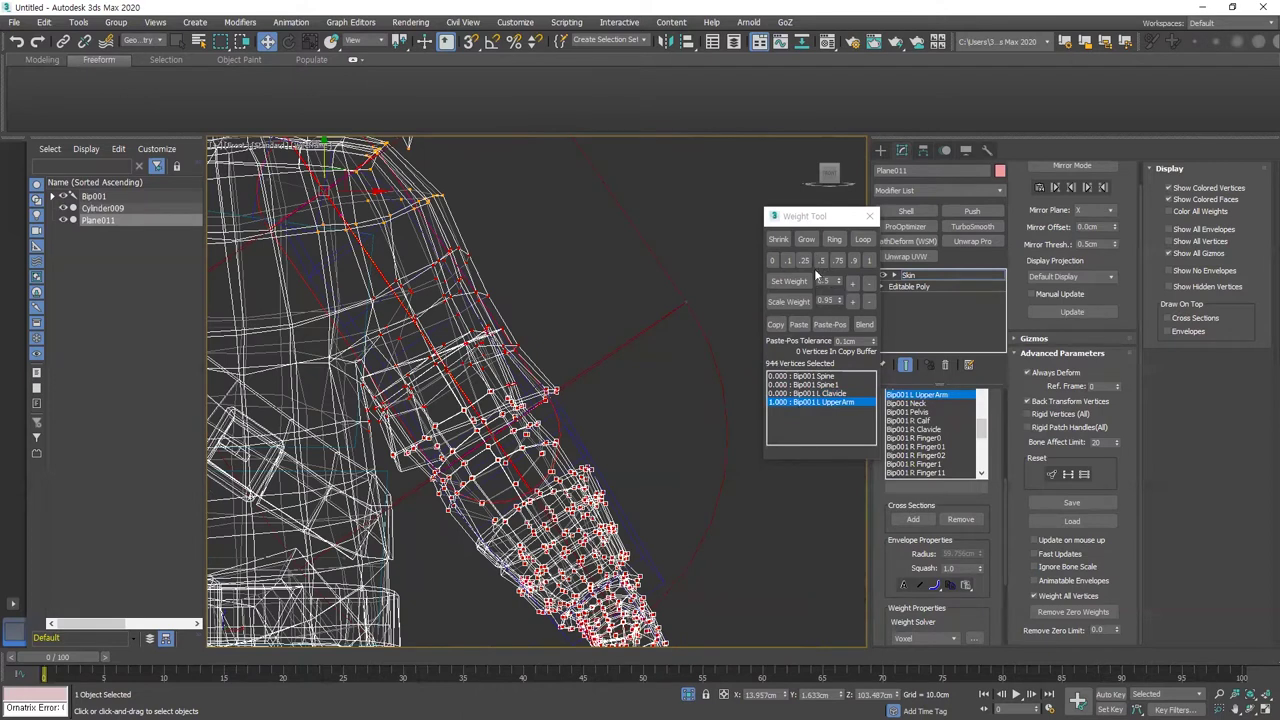
Adjust the boundary of the left arm selection around the elbow with Shrink and Grow
click(779, 240)
click(779, 240)
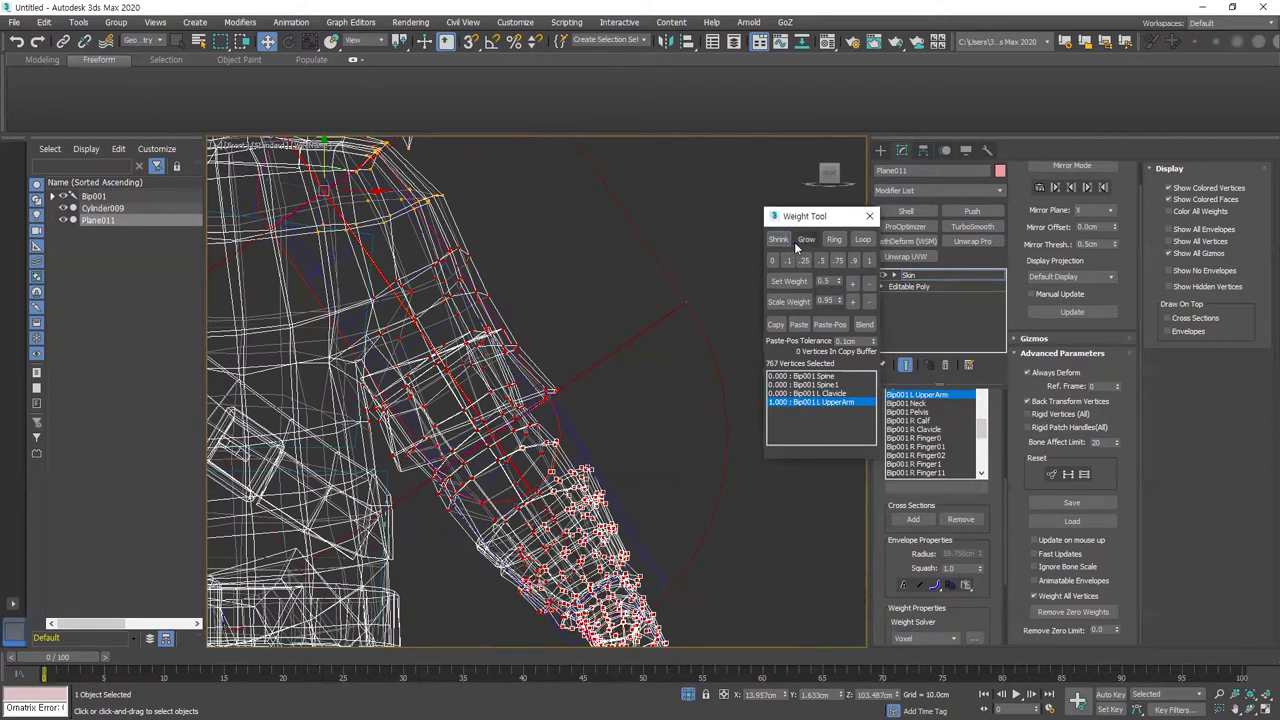
click(806, 240)
click(806, 240)
click(782, 241)
middle_drag(461, 530, 456, 442)
drag(541, 538, 541, 540)
click(781, 240)
Add the missed inner forearm vertices to the selection and readjust its boundary with Shrink and Grow
drag(438, 437, 590, 560)
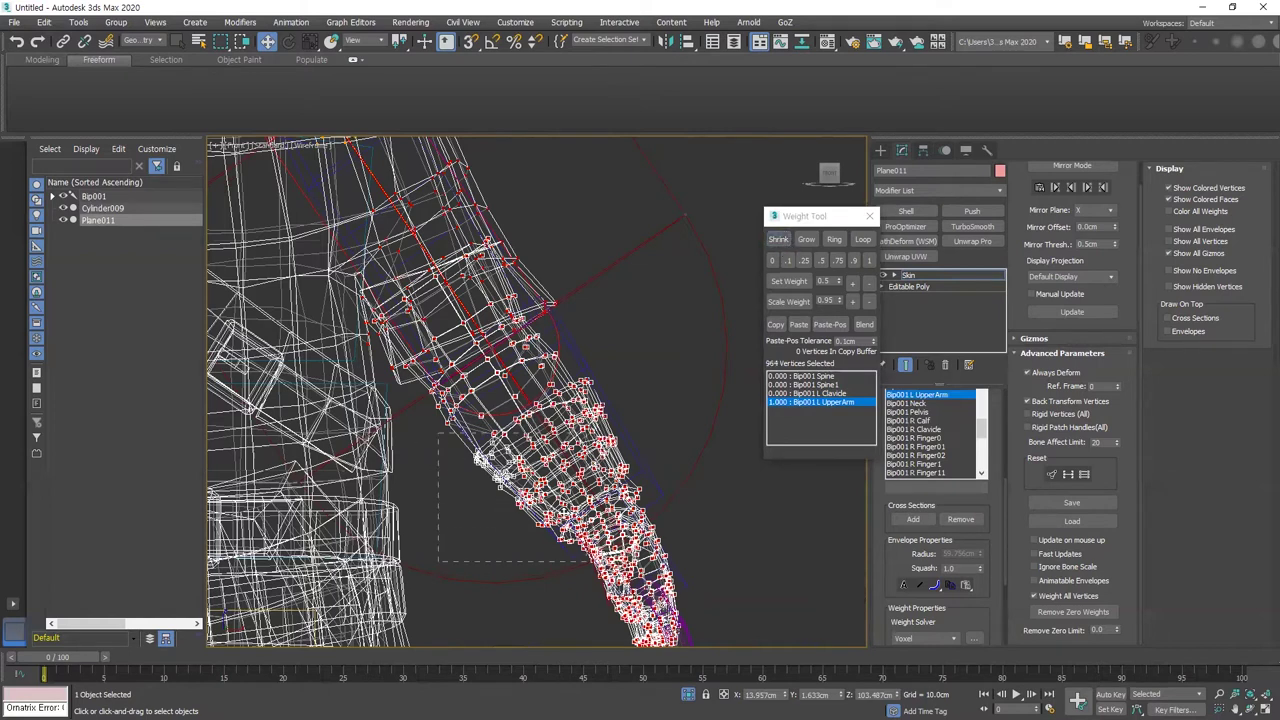
drag(442, 394, 455, 401)
click(779, 240)
click(779, 240)
click(779, 240)
click(806, 240)
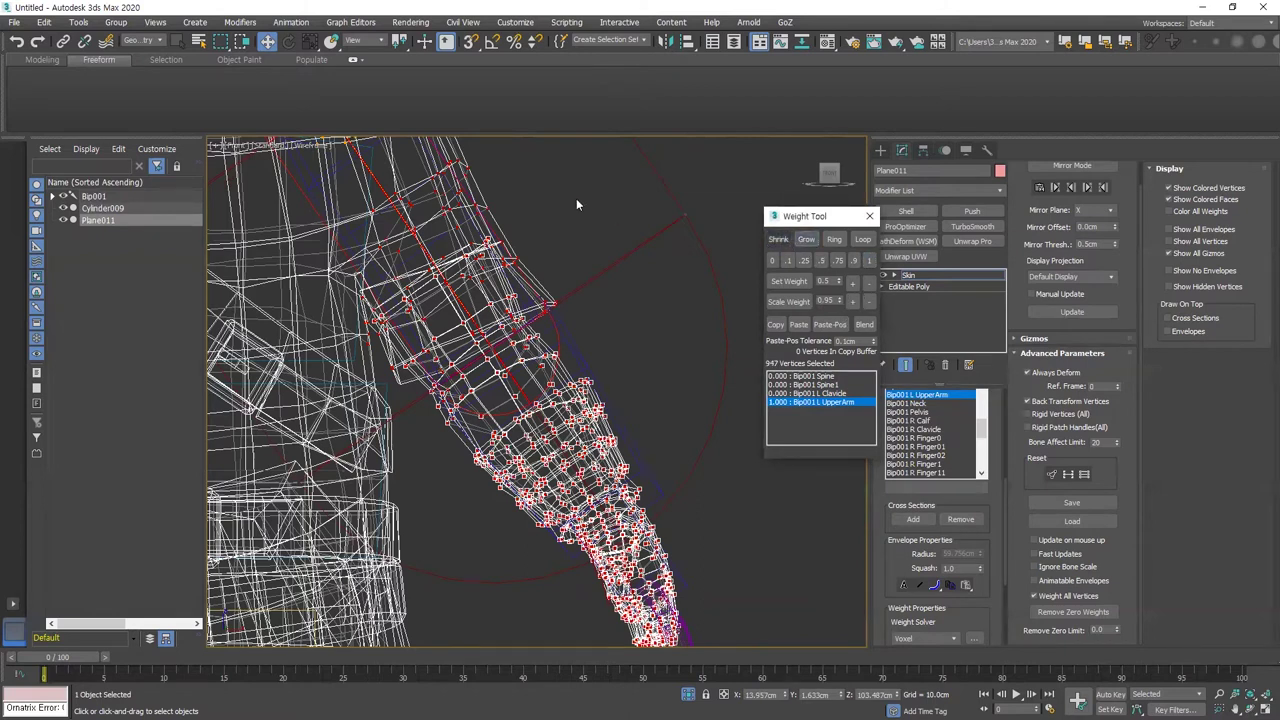
Deselect the stray outer sleeve vertices, grow the selection and add the missed vertices around the left elbow
alt+drag(548, 285, 462, 234)
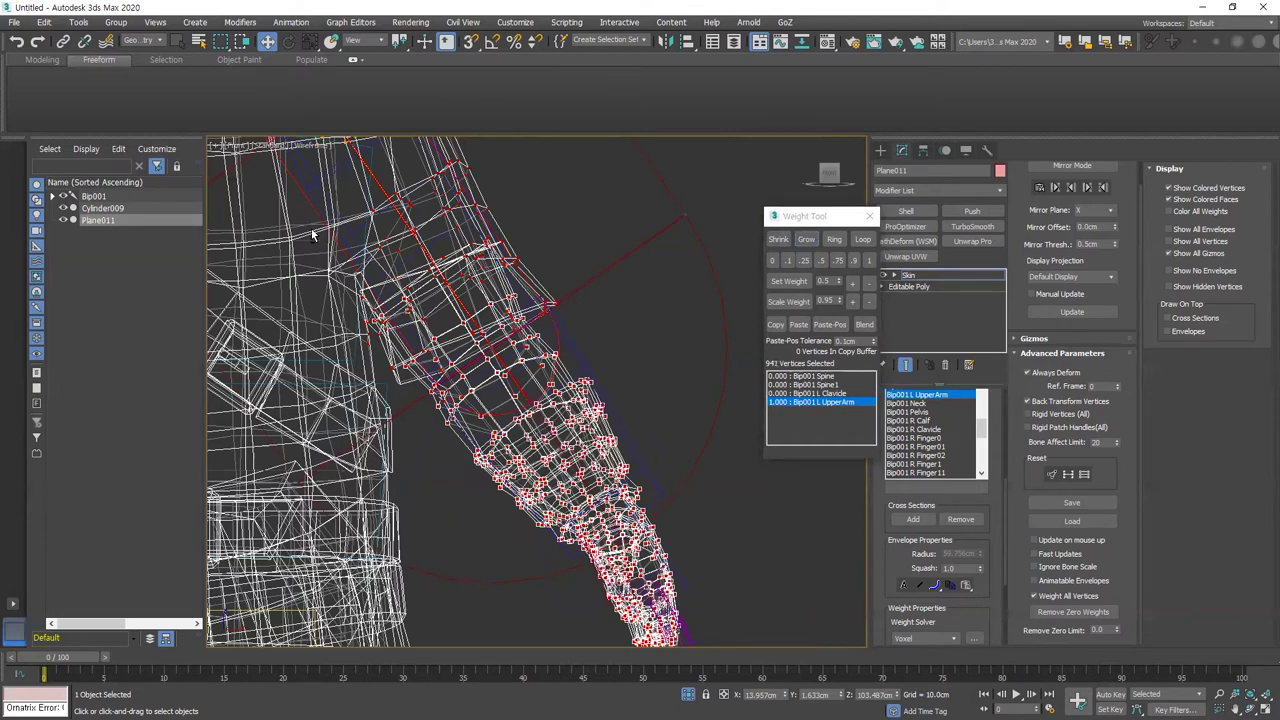
click(813, 240)
scroll(514, 346, up, 5)
ctrl+click(468, 432)
ctrl+drag(328, 405, 413, 516)
ctrl+drag(365, 578, 272, 428)
ctrl+drag(512, 472, 400, 358)
ctrl+drag(686, 424, 450, 328)
Remove the vertices on the inner edge of the left sleeve from the arm selection
scroll(452, 330, down, 5)
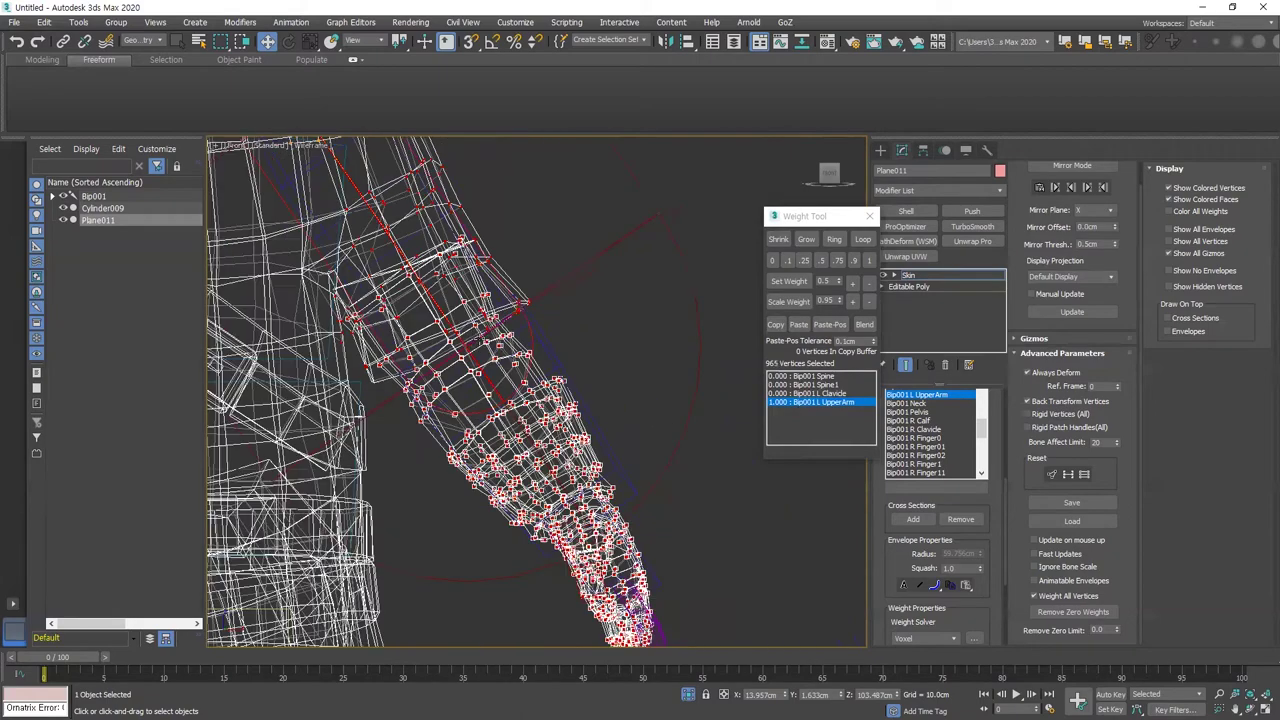
middle_drag(508, 307, 541, 347)
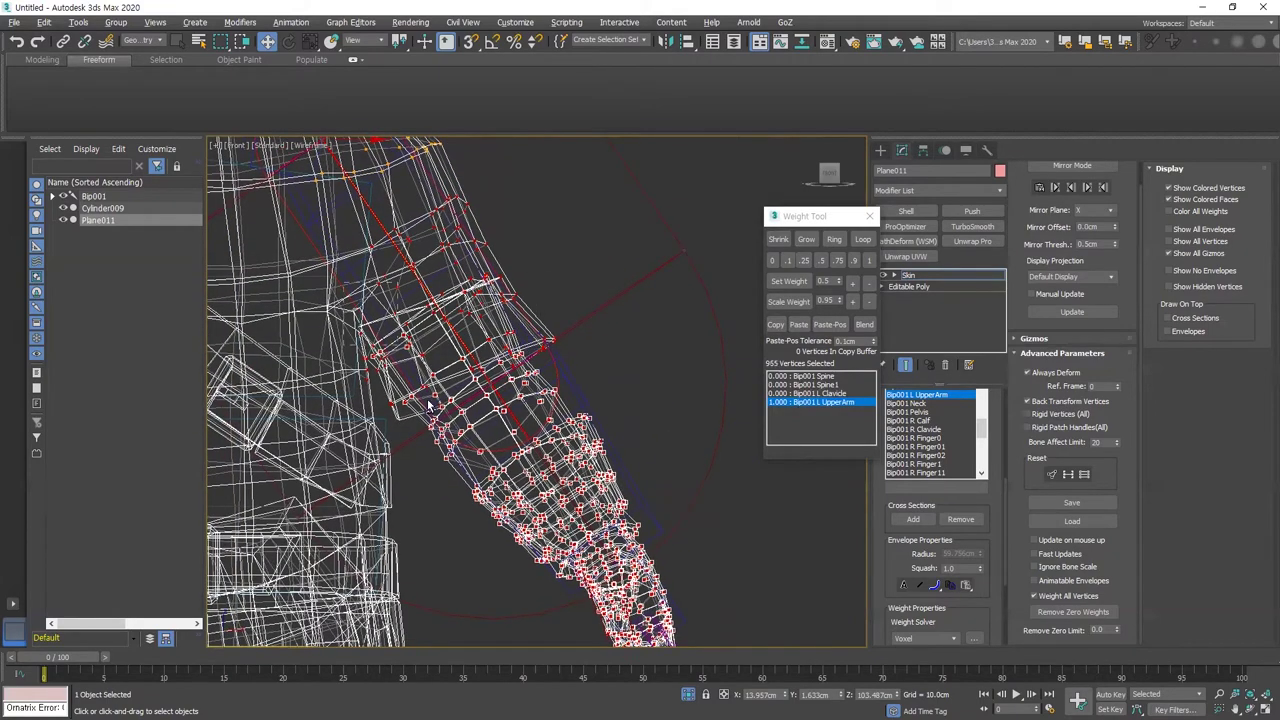
scroll(449, 381, up, 3)
alt+drag(449, 380, 326, 286)
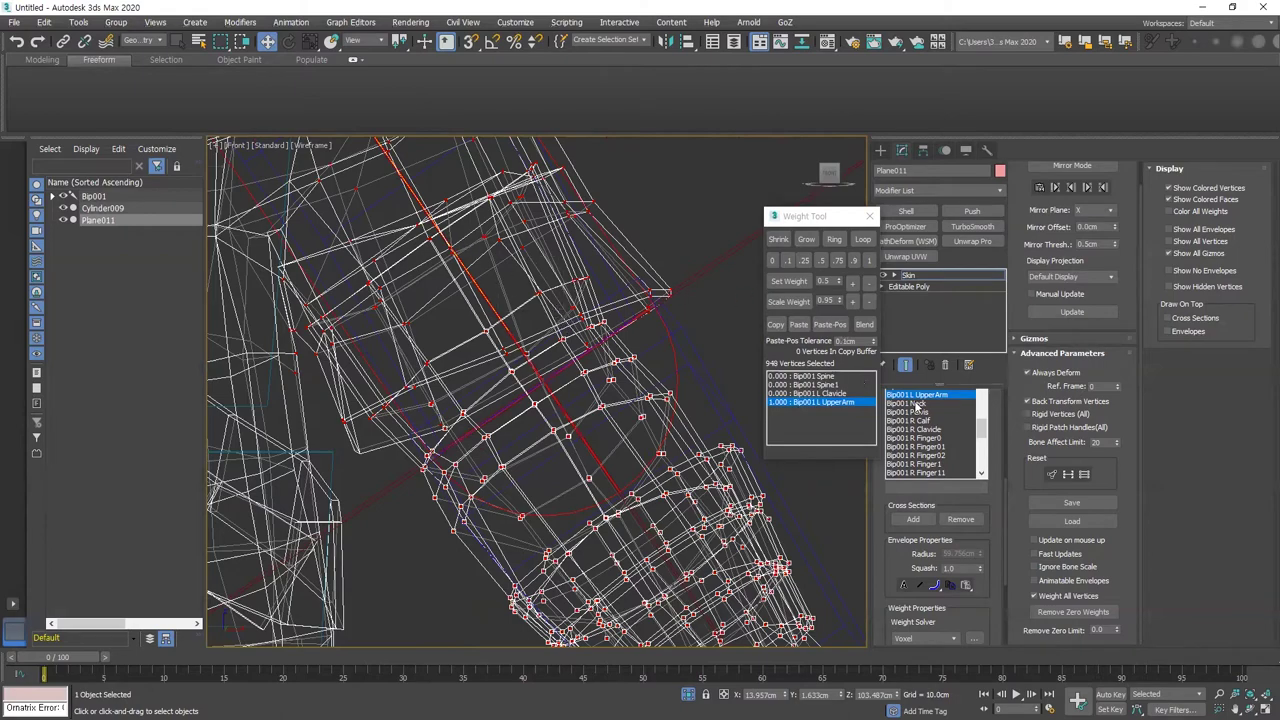
Set the selected elbow, forearm and hand vertices to a weight of 0.5 on Bip001 L Forearm
scroll(938, 432, up, 3)
click(939, 430)
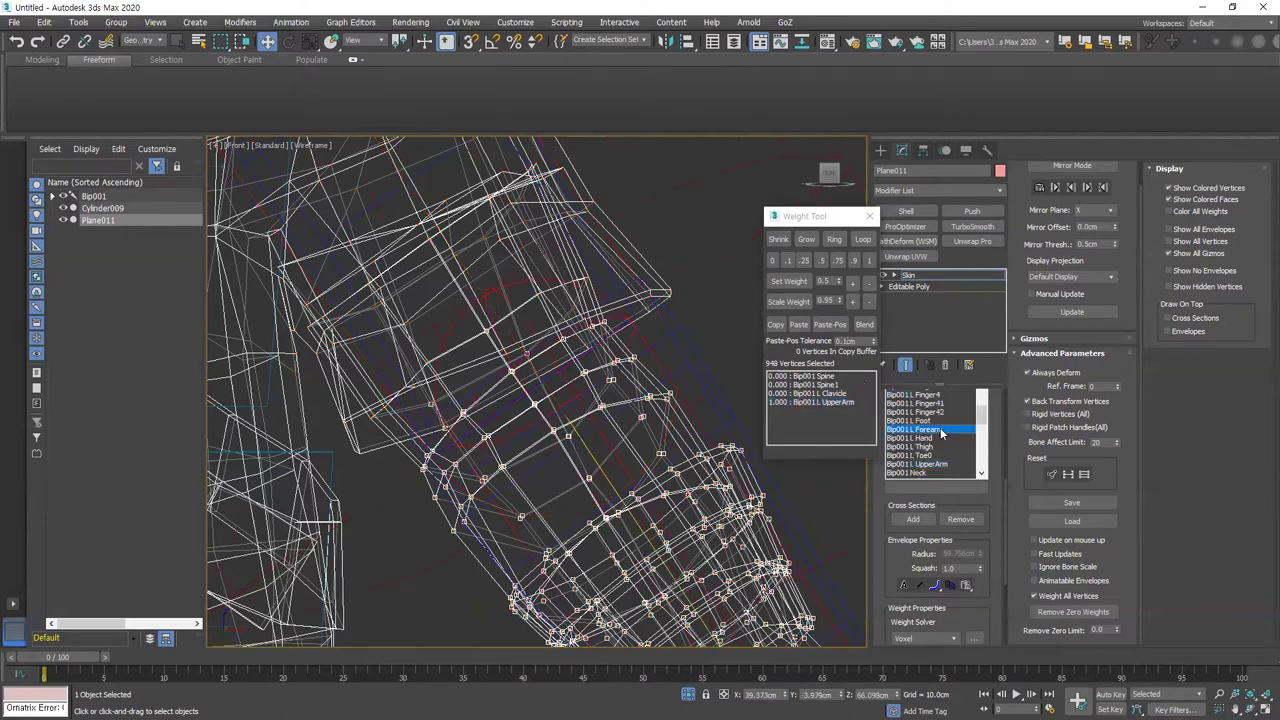
scroll(665, 497, down, 5)
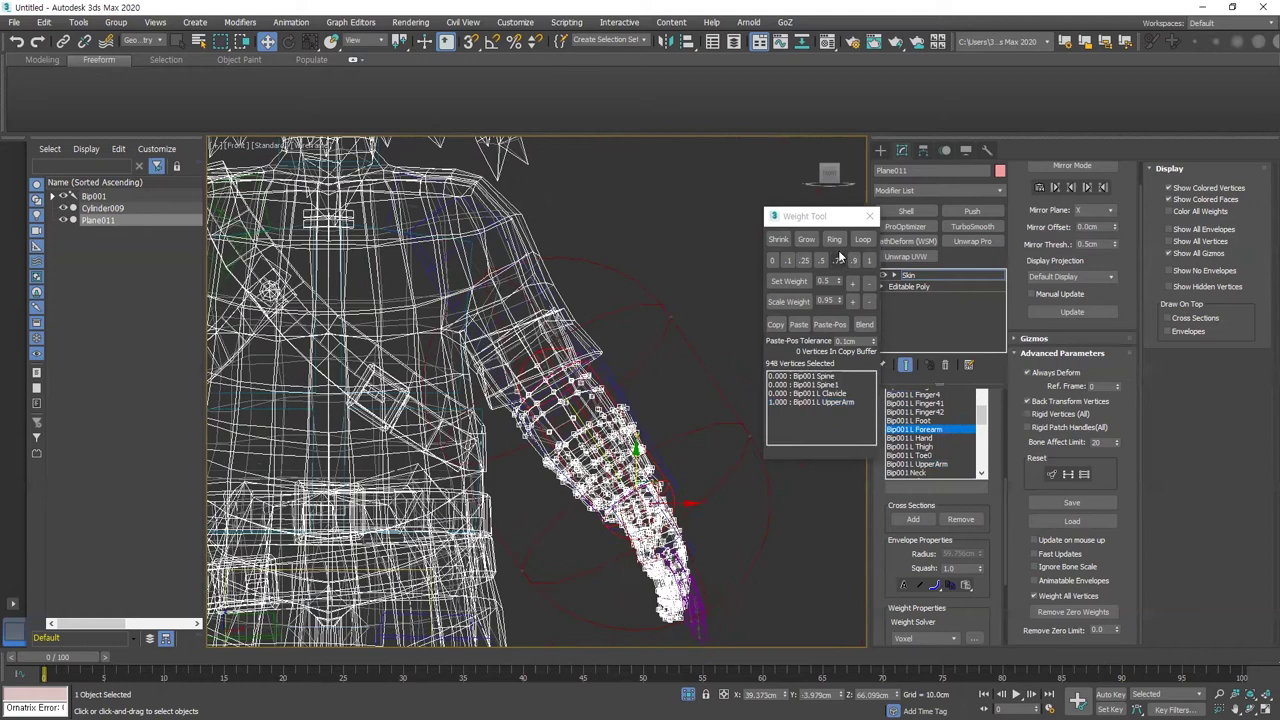
click(821, 260)
scroll(630, 402, up, 3)
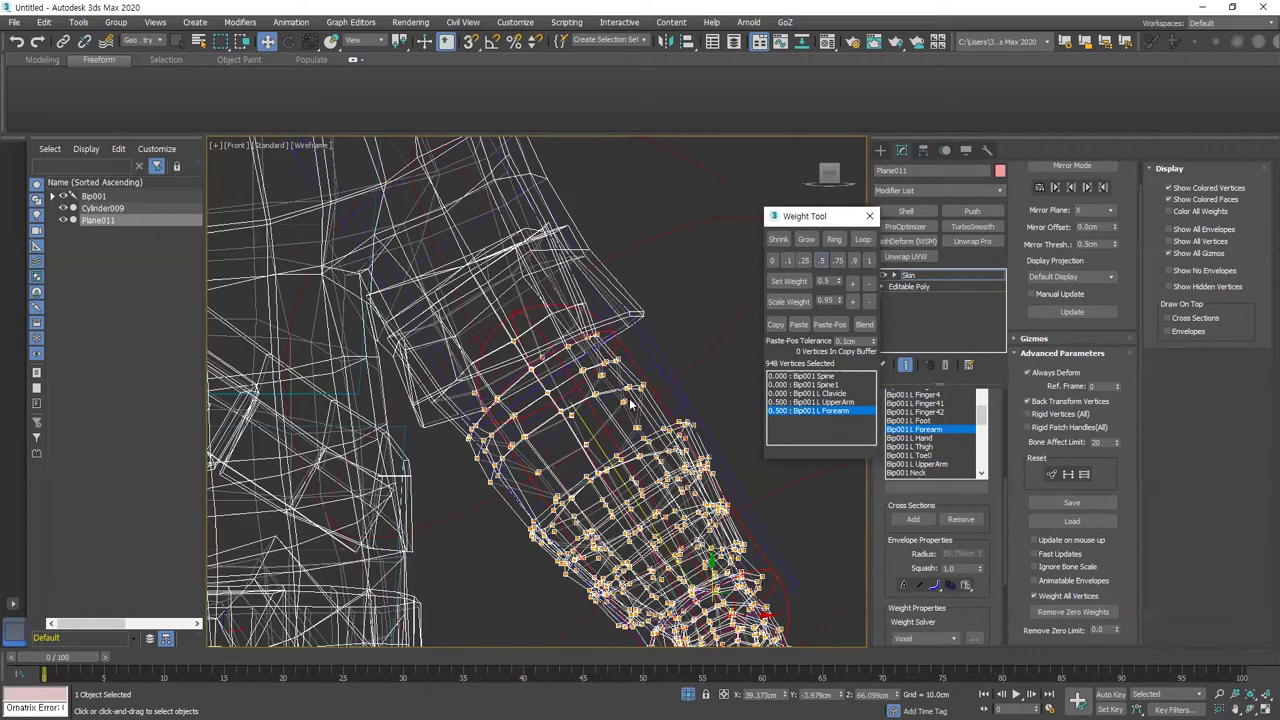
Remove the elbow vertices from the selection and set the remaining forearm and hand vertices to 1 on Bip001 L Forearm
alt+drag(576, 440, 477, 340)
alt+drag(466, 425, 521, 487)
mouse_move(630, 418)
alt+mouse_down()
mouse_move(594, 392)
mouse_move(648, 395)
mouse_move(606, 357)
alt+mouse_up()
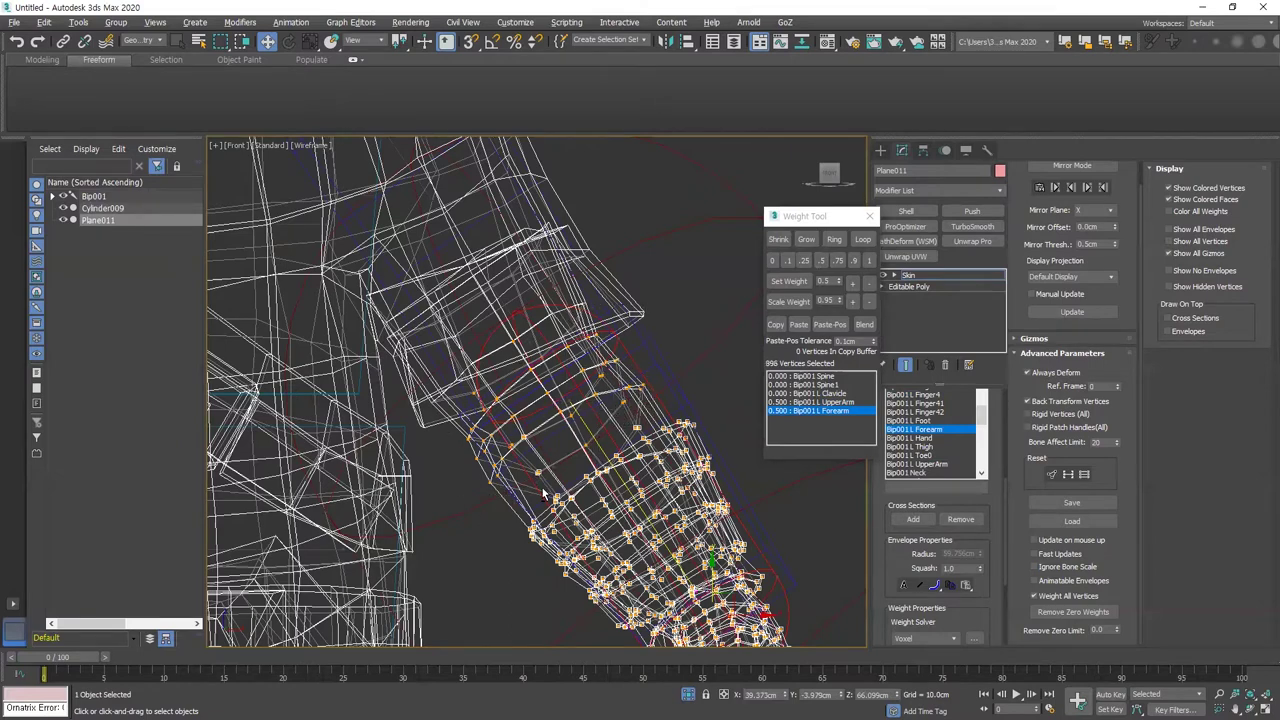
alt+middle_drag(501, 443, 551, 479)
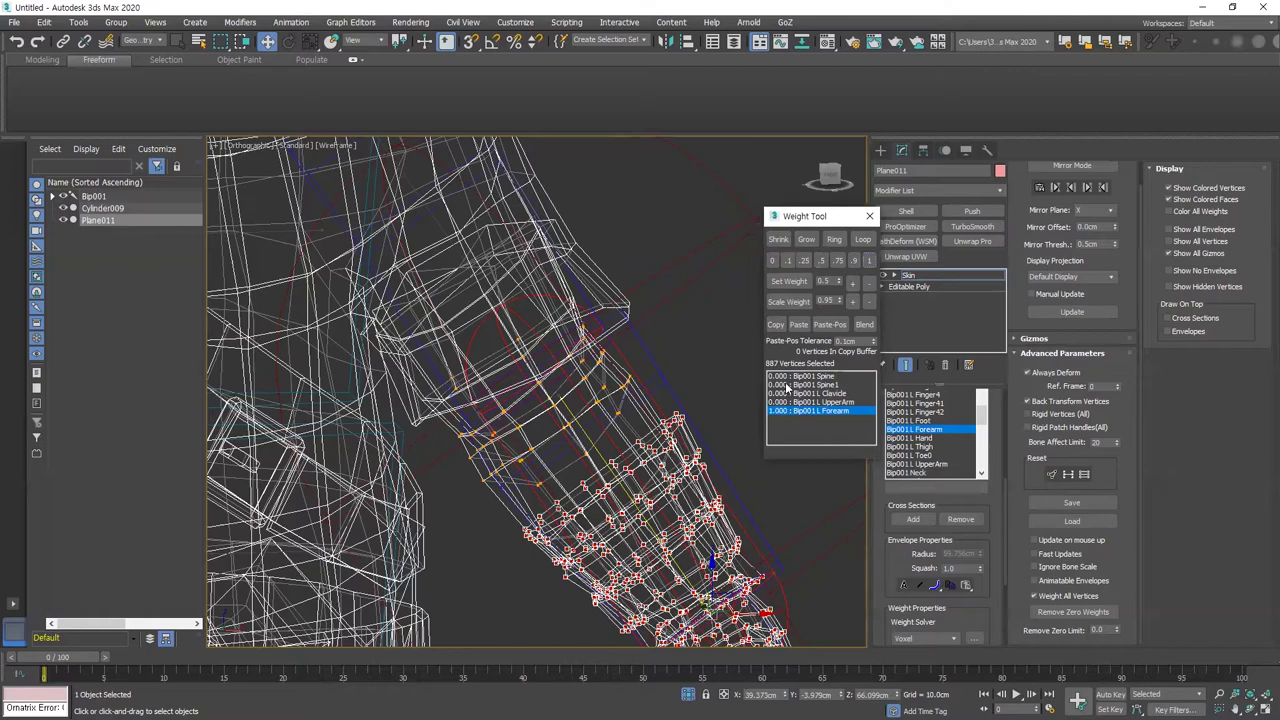
click(869, 260)
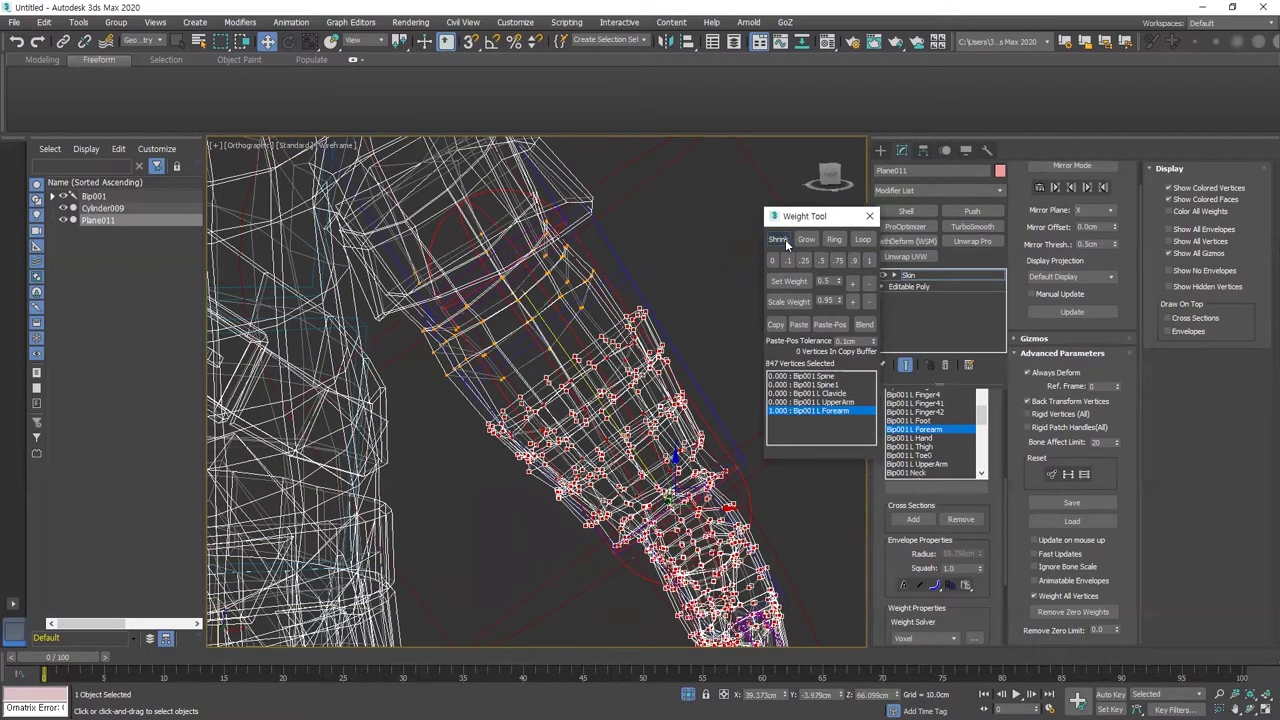
Shrink the selection and remove the forearm vertices, keeping the left wrist and hand
click(785, 239)
alt+middle_drag(681, 395, 608, 414)
alt+drag(515, 283, 798, 441)
alt+middle_drag(722, 455, 717, 481)
alt+drag(551, 386, 757, 464)
alt+middle_drag(747, 475, 848, 417)
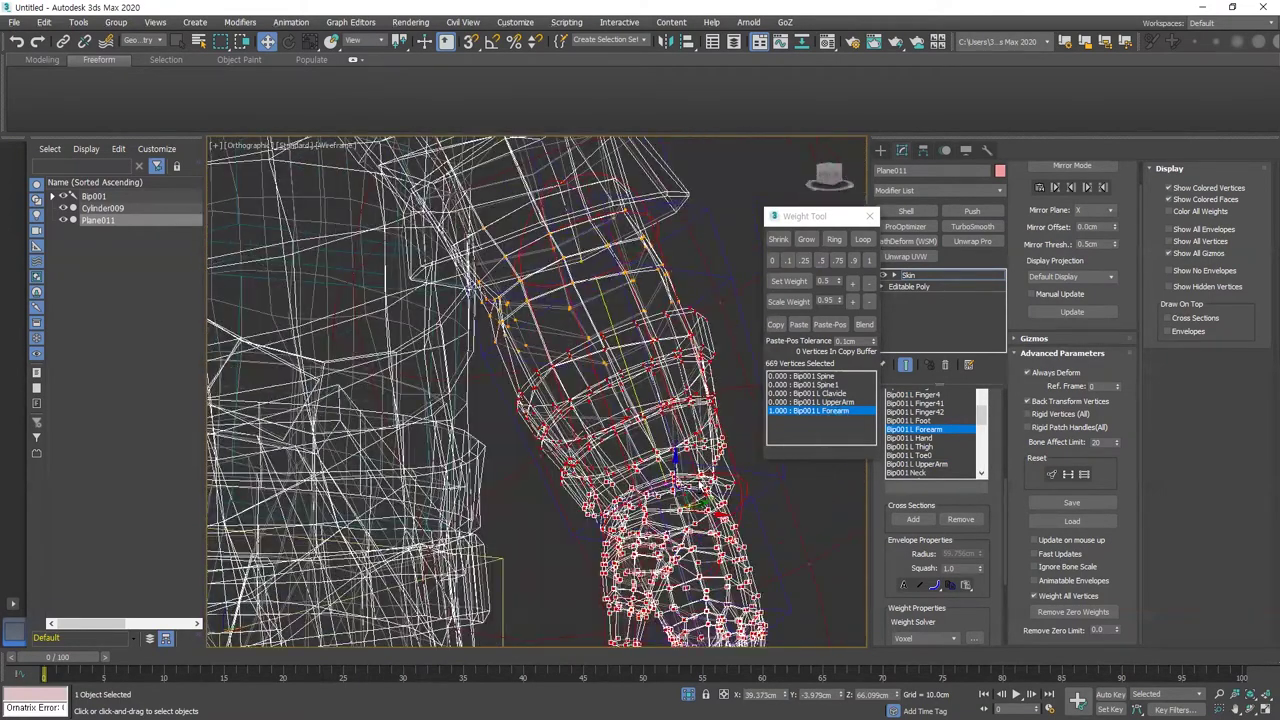
alt+middle_drag(712, 498, 741, 481)
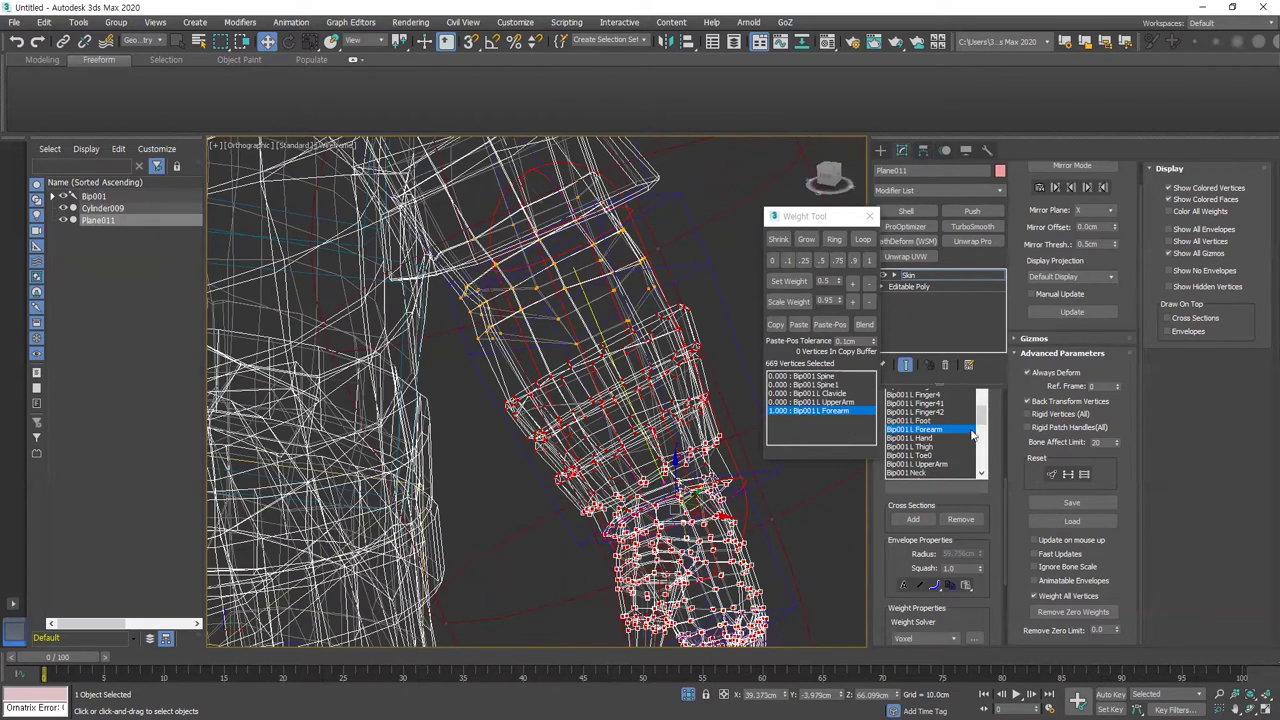
Set the selected left wrist and hand vertices to a weight of 0.5 on Bip001 L Hand
scroll(952, 447, down, 1)
scroll(948, 452, up, 2)
click(925, 465)
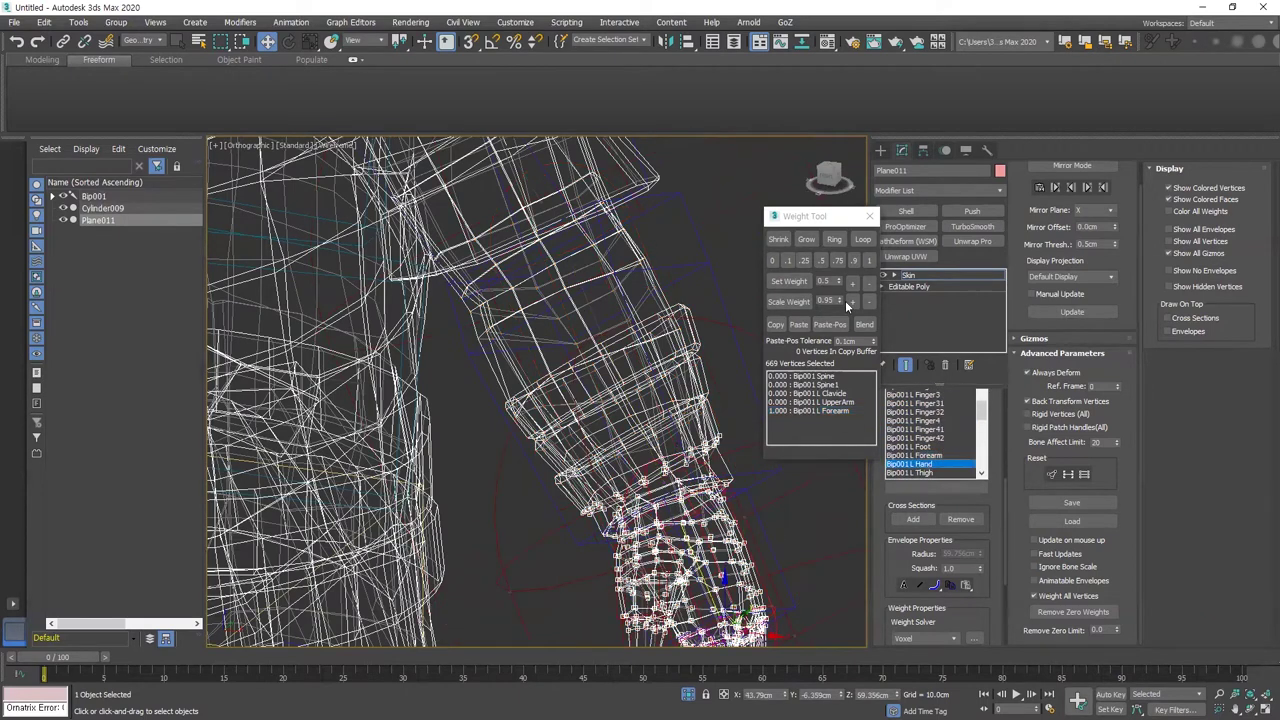
click(822, 261)
Remove the wrist vertices from the selection and set the remaining hand vertices to 1 on Bip001 L Hand
scroll(636, 446, down, 3)
middle_drag(636, 446, 600, 378)
alt+drag(771, 401, 774, 402)
click(866, 260)
scroll(640, 420, down, 10)
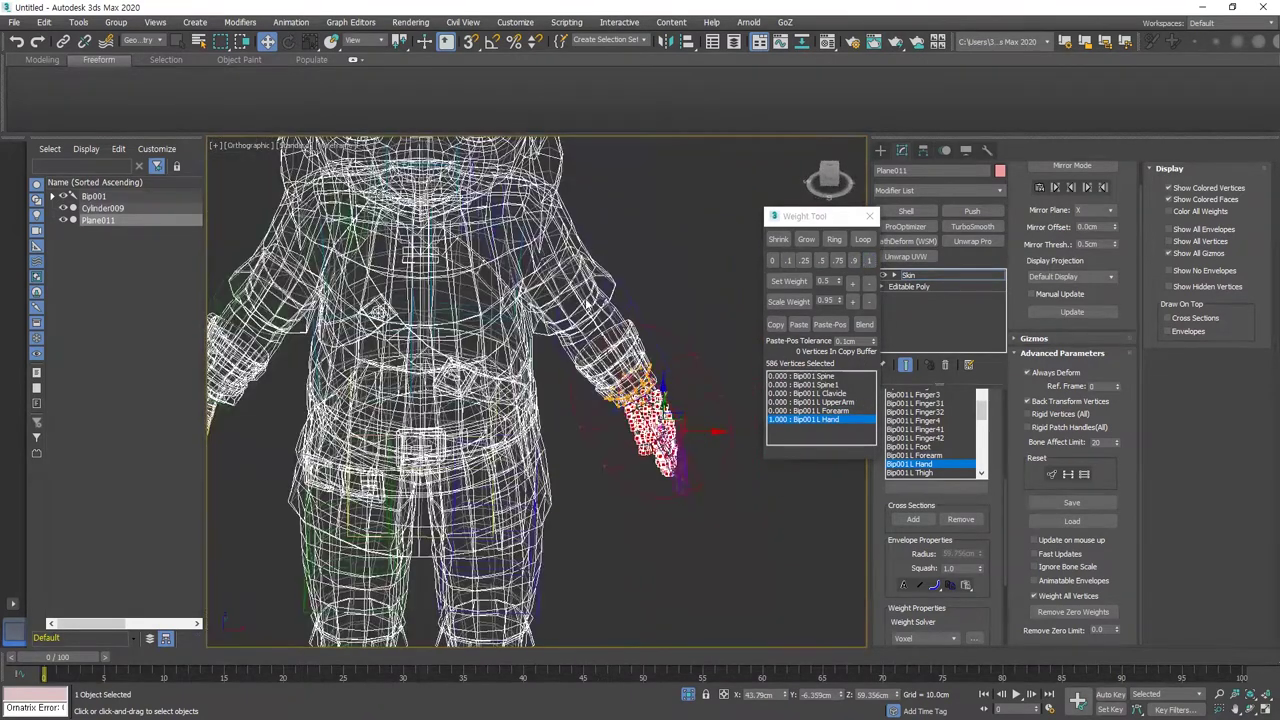
Leave the weight editing and select the biped's left hand bone in a shaded front view
key(F3)
middle_drag(591, 348, 555, 310)
key(1)
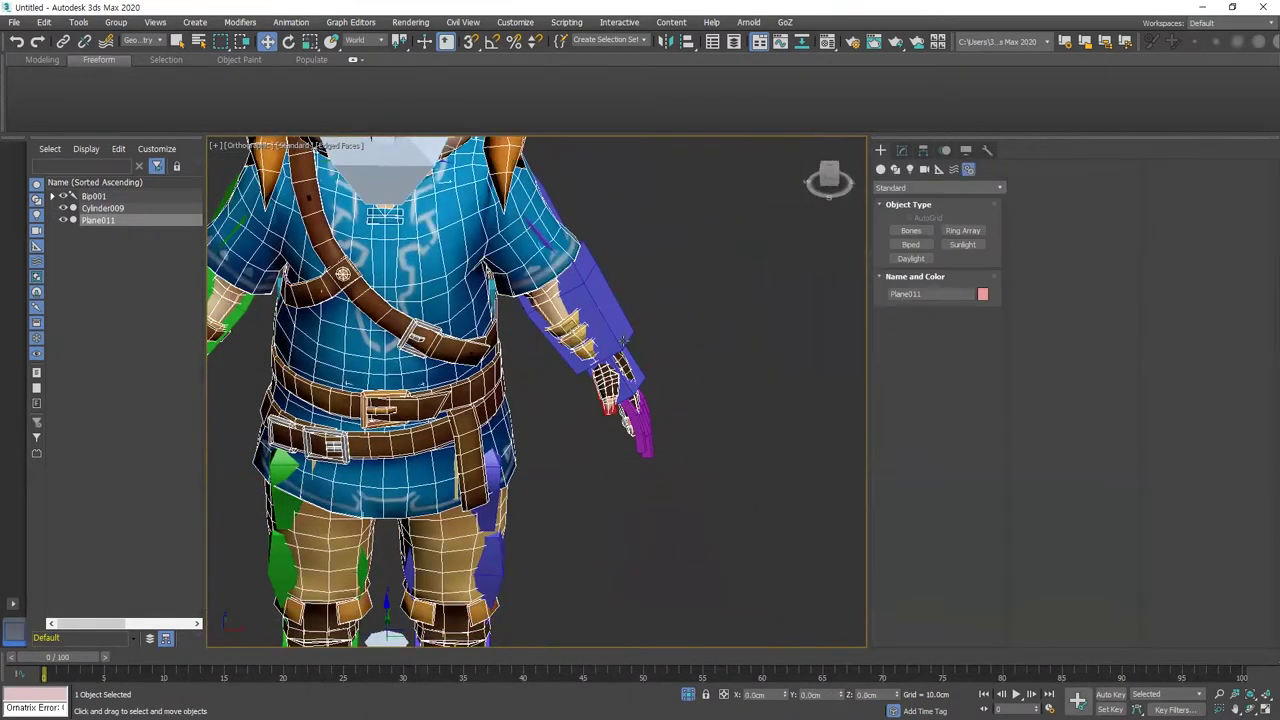
click(637, 380)
key(f)
key(z)
scroll(628, 398, down, 8)
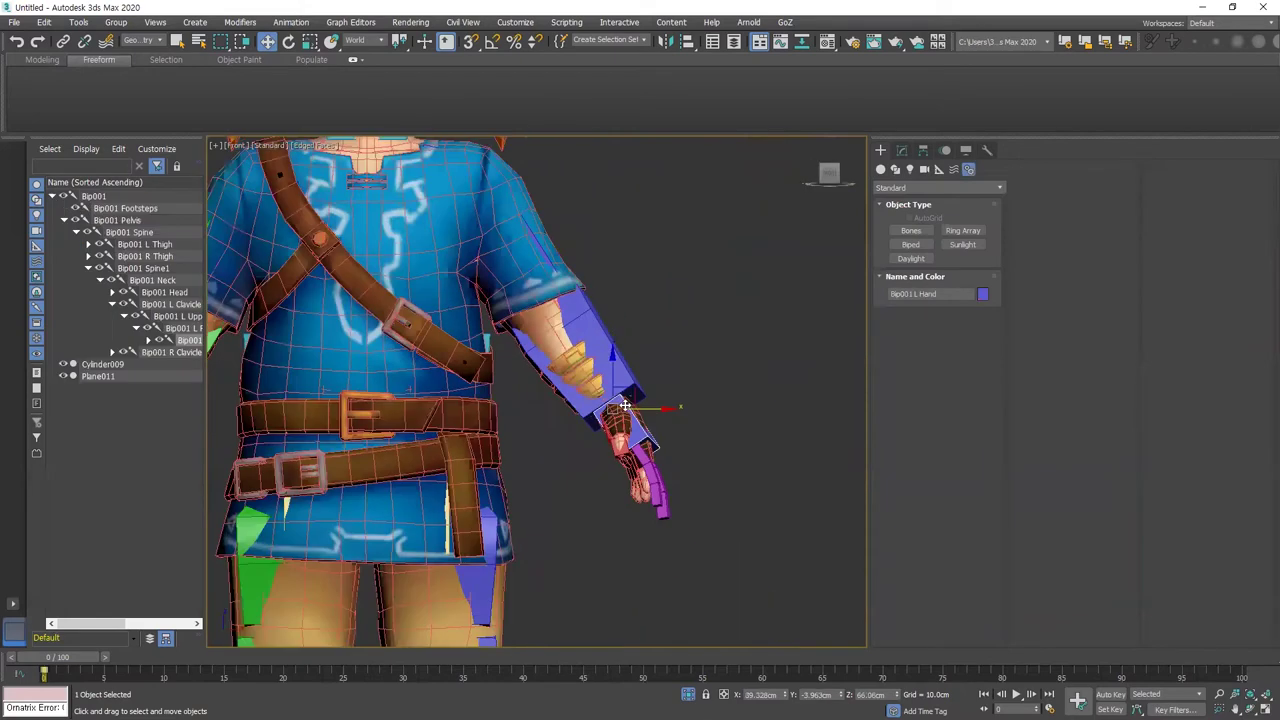
Turn on Auto Key and raise the left hand at frame 5 until the arm extends sideways
drag(91, 657, 148, 655)
key(n)
drag(622, 405, 722, 188)
Copy the skin weights of a vertex on the left side of the torso and paste them onto the stray underarm vertex
scroll(510, 280, up, 4)
click(541, 261)
middle_drag(549, 292, 518, 420)
key(1)
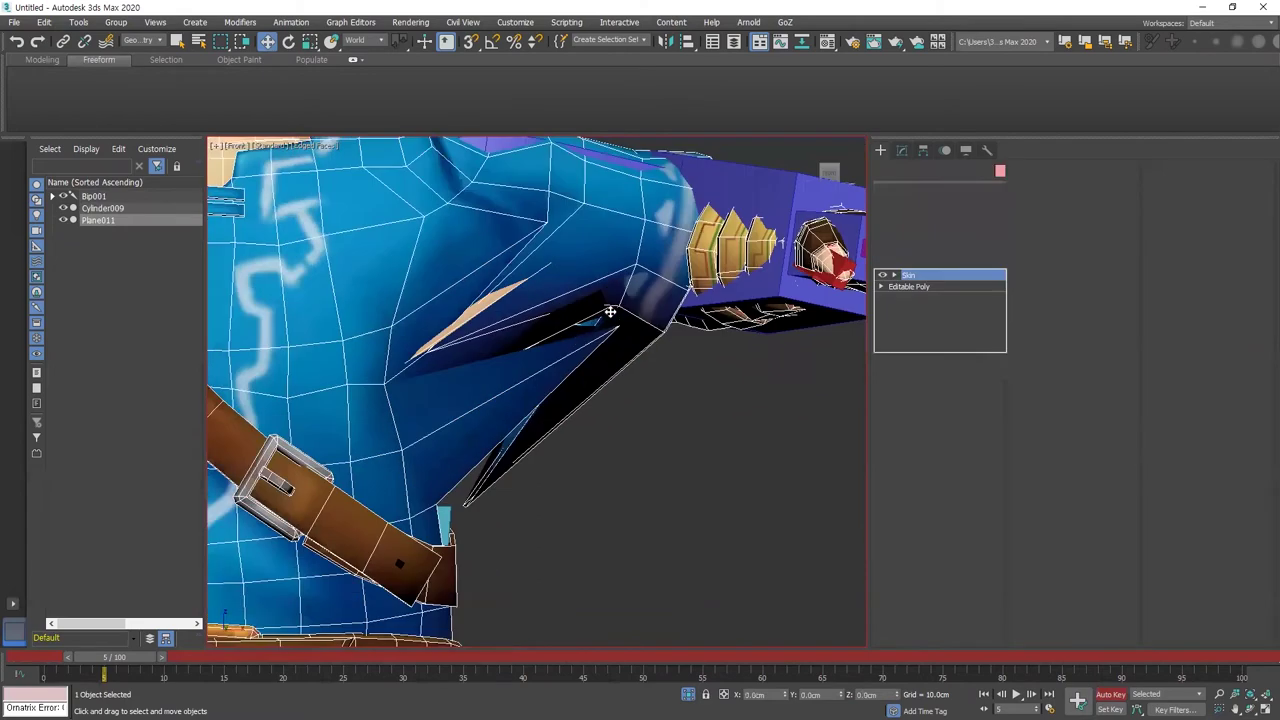
click(618, 327)
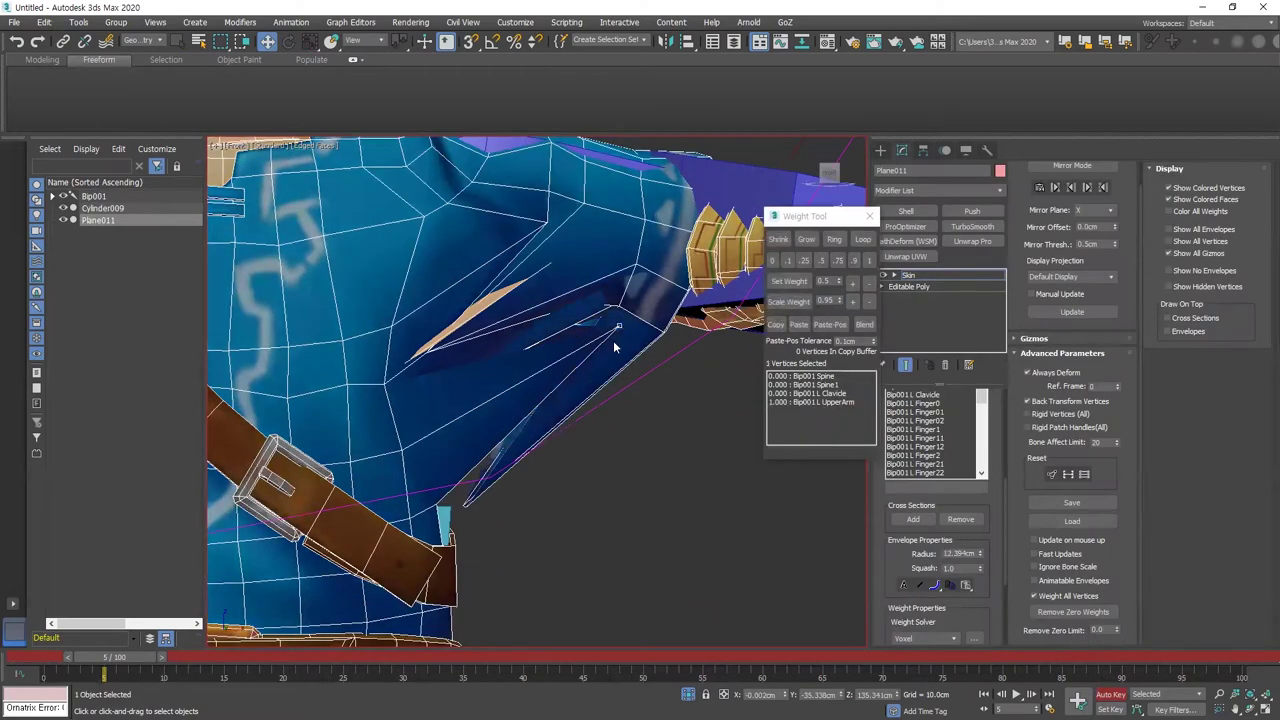
click(402, 451)
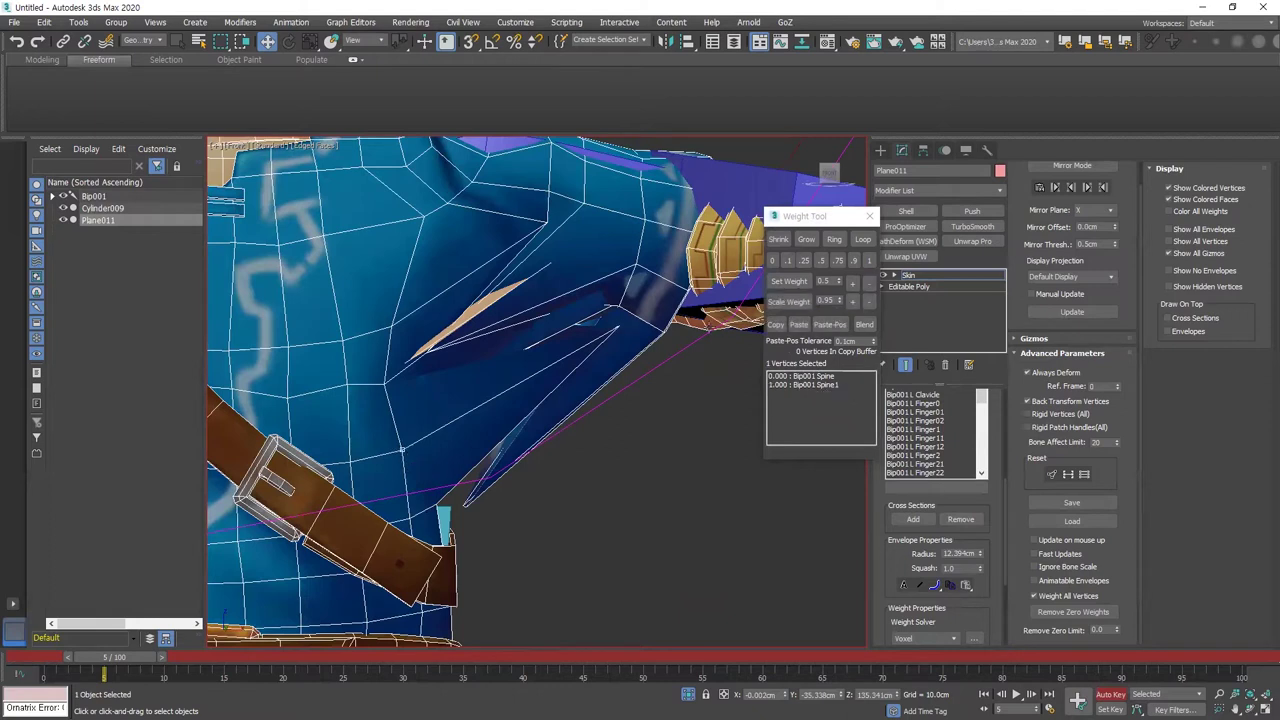
click(776, 324)
click(618, 326)
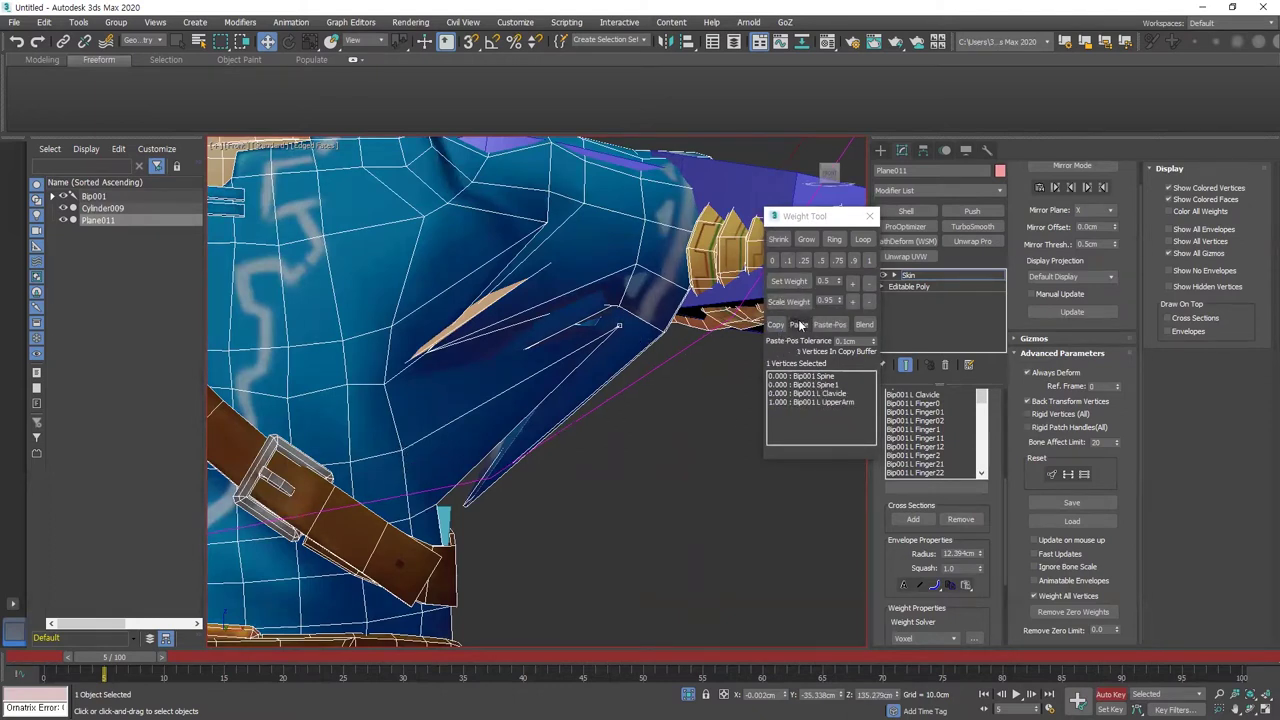
click(799, 325)
Copy the weights of the lower sleeve-edge vertex and paste them onto the two stray vertices left hanging beside the belt
click(662, 334)
click(776, 323)
drag(487, 519, 460, 493)
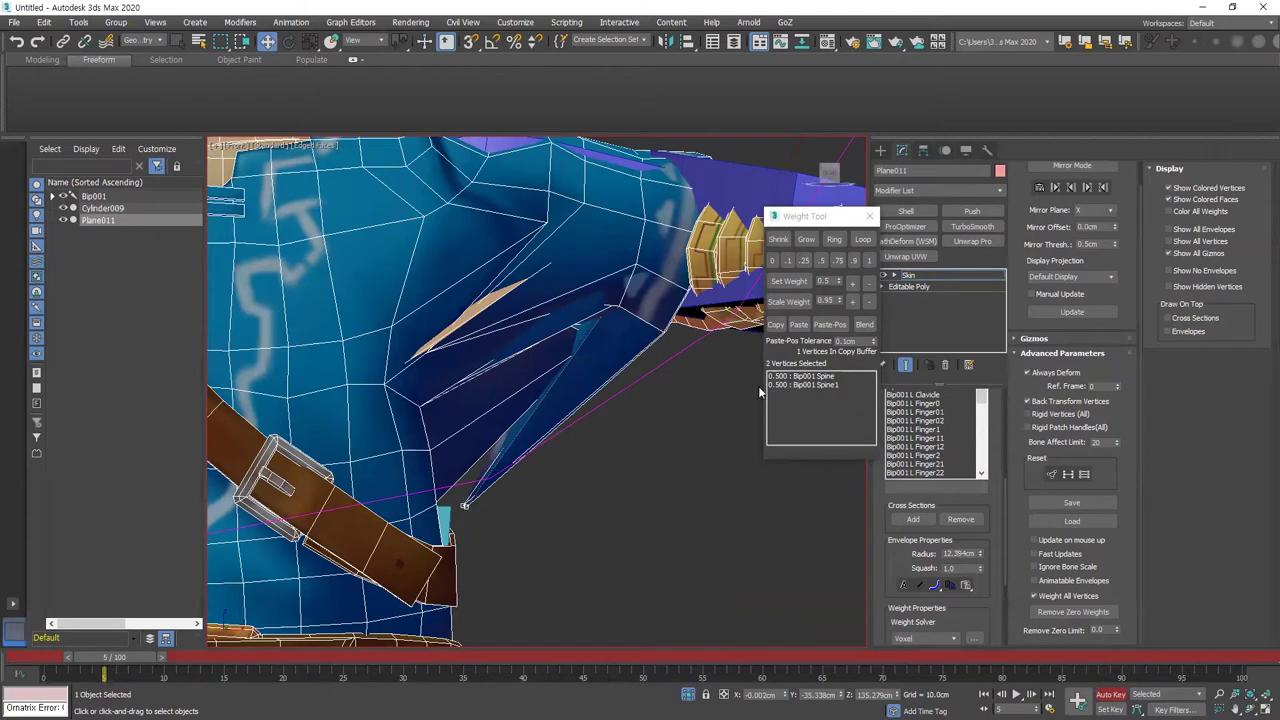
click(799, 325)
Select the remaining stray vertices under the left sleeve in wireframe and give them the copied Bip001 L UpperArm weights
alt+middle_drag(586, 377, 462, 463)
scroll(462, 463, up, 4)
click(776, 325)
middle_drag(571, 462, 288, 646)
drag(650, 382, 611, 303)
key(F3)
middle_drag(594, 330, 596, 402)
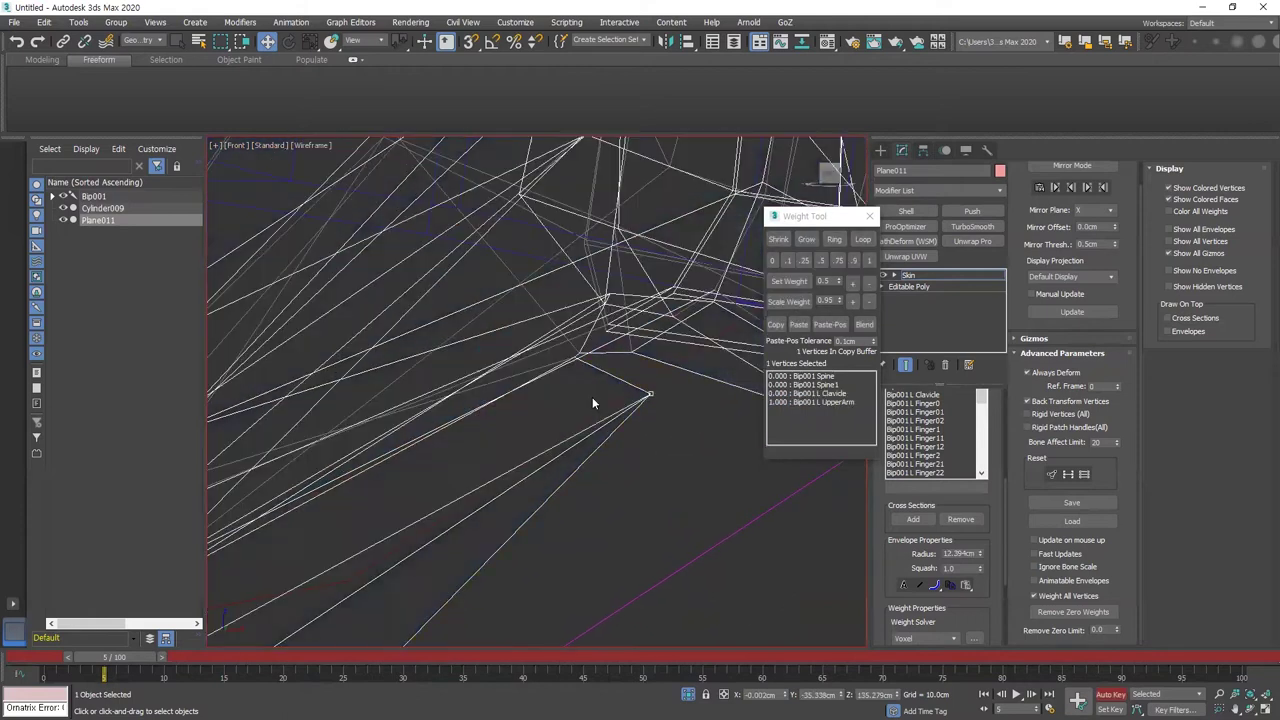
ctrl+click(610, 298)
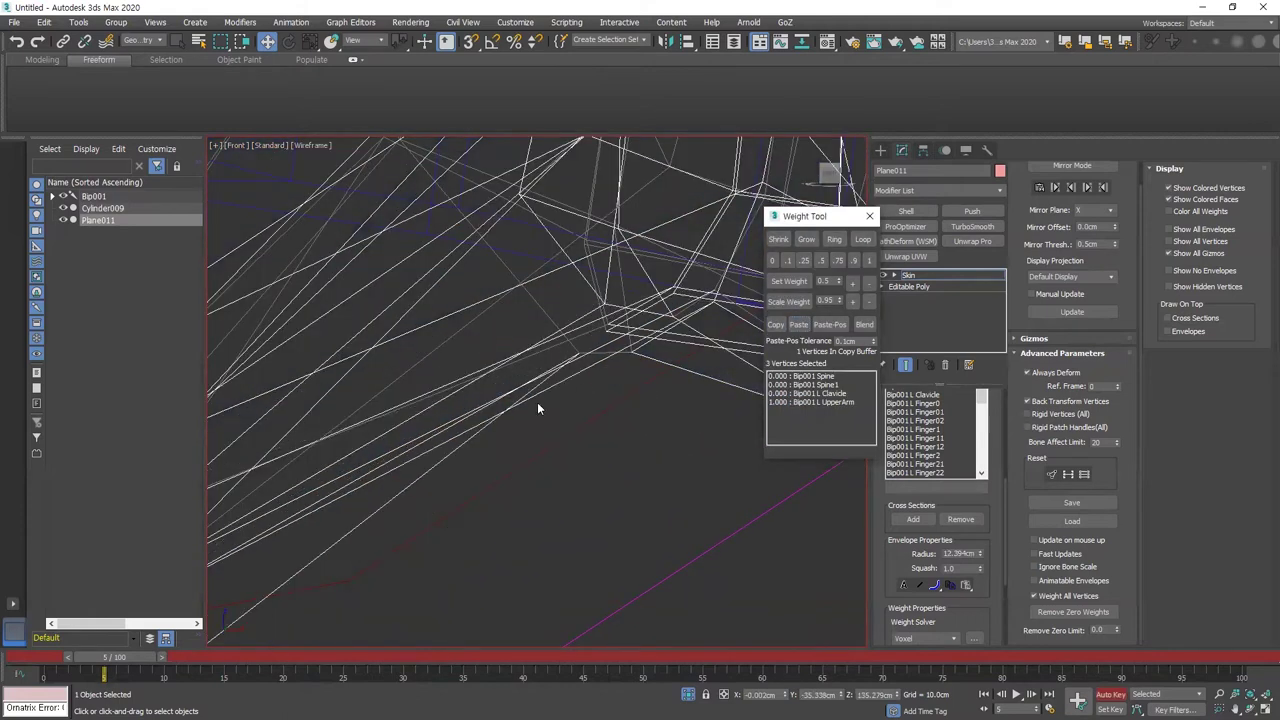
key(F3)
scroll(532, 403, down, 5)
scroll(523, 380, up, 5)
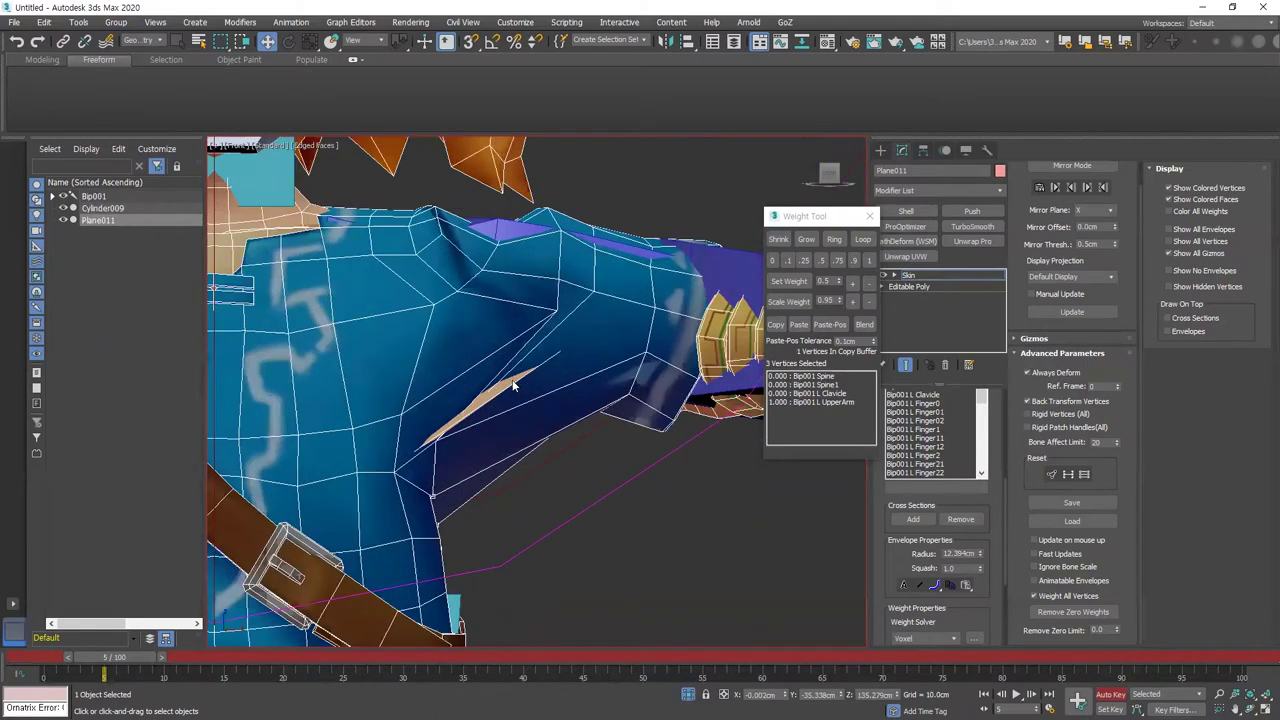
Hide all bone objects by category and check the mesh deformation around the raised left arm
click(561, 358)
scroll(560, 368, down, 5)
alt+middle_drag(560, 372, 798, 295)
click(966, 150)
click(914, 376)
scroll(690, 365, up, 6)
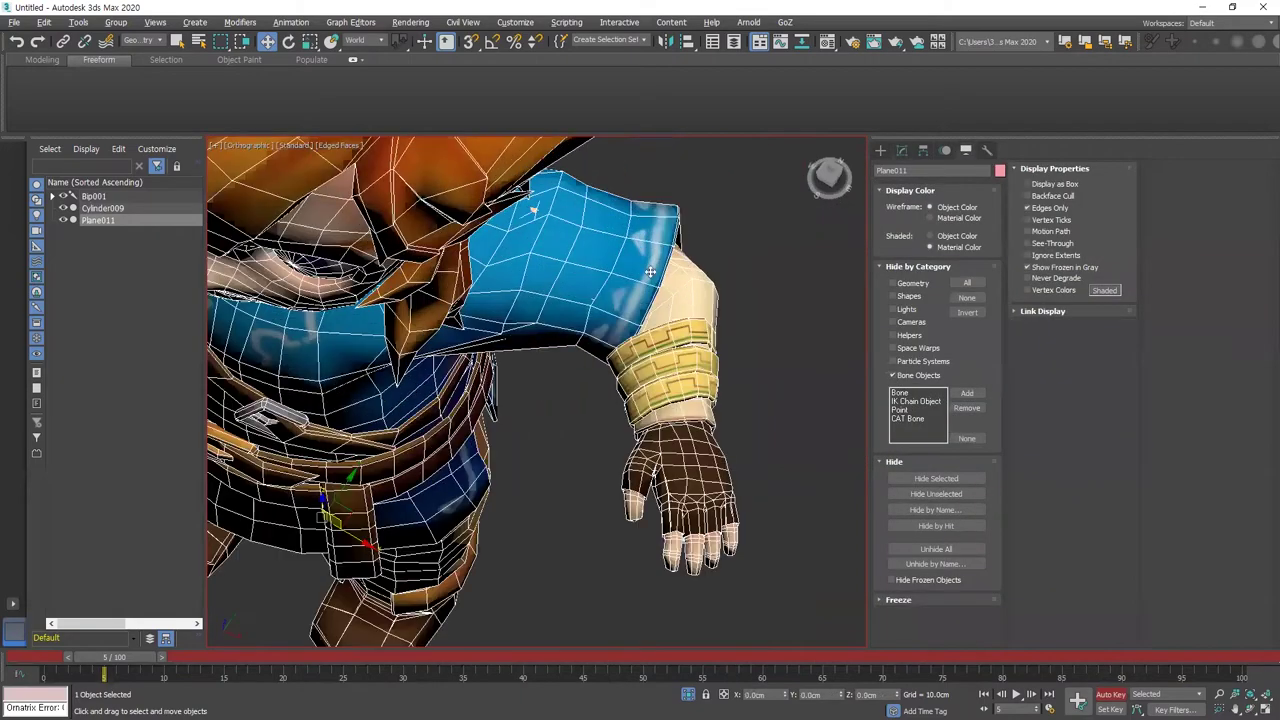
alt+middle_drag(632, 293, 525, 300)
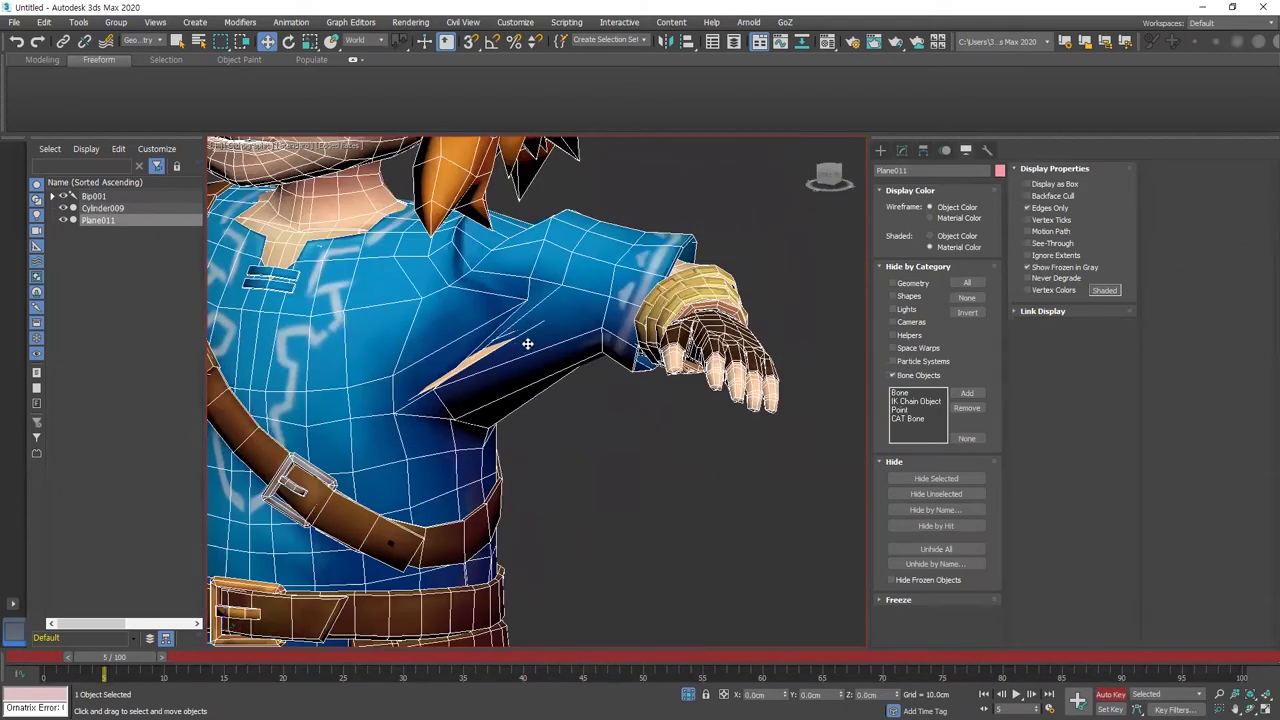
scroll(524, 347, down, 2)
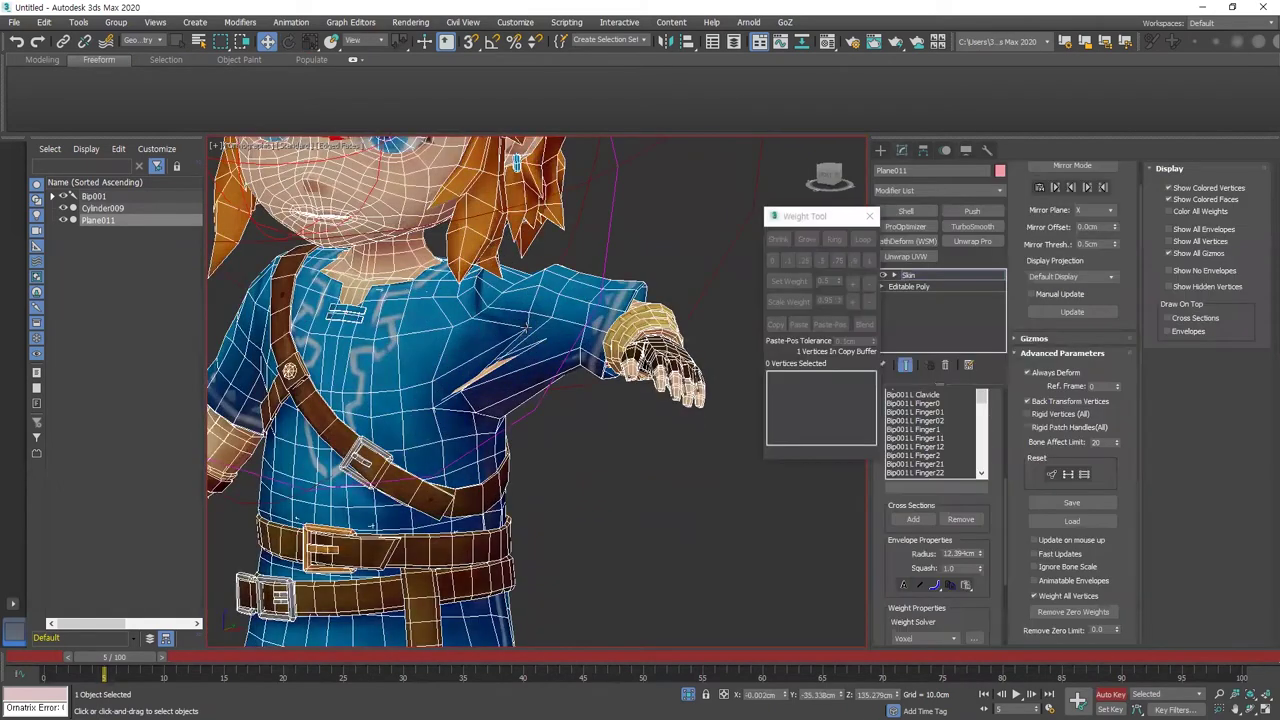
Copy the weights of the vertex on the front of the left shoulder and paste them onto the sleeve vertex beside it
click(525, 328)
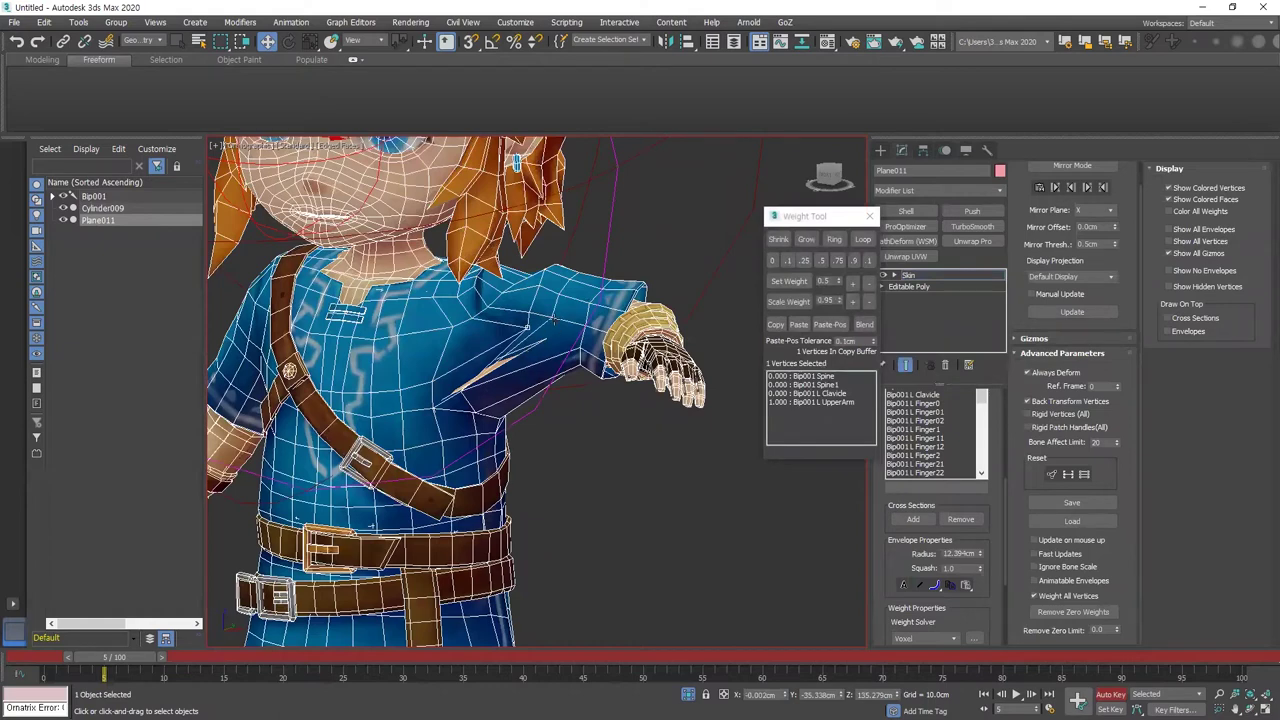
alt+middle_drag(535, 323, 524, 311)
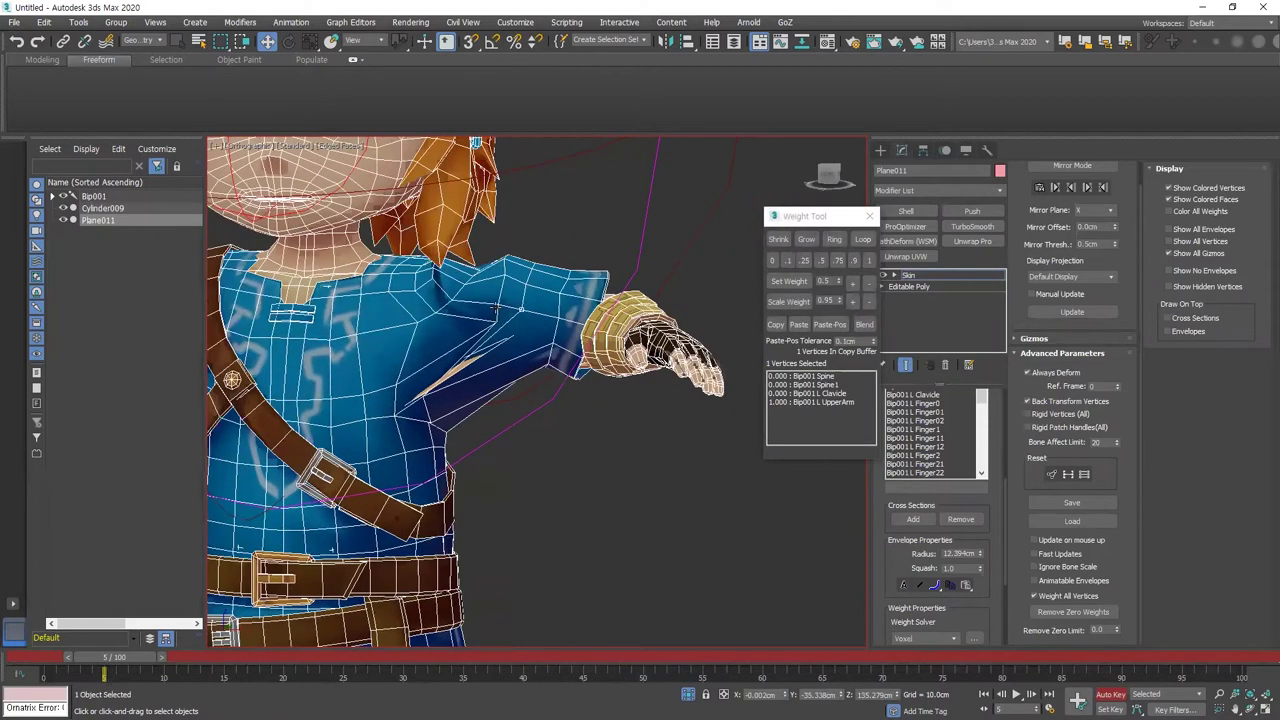
click(463, 293)
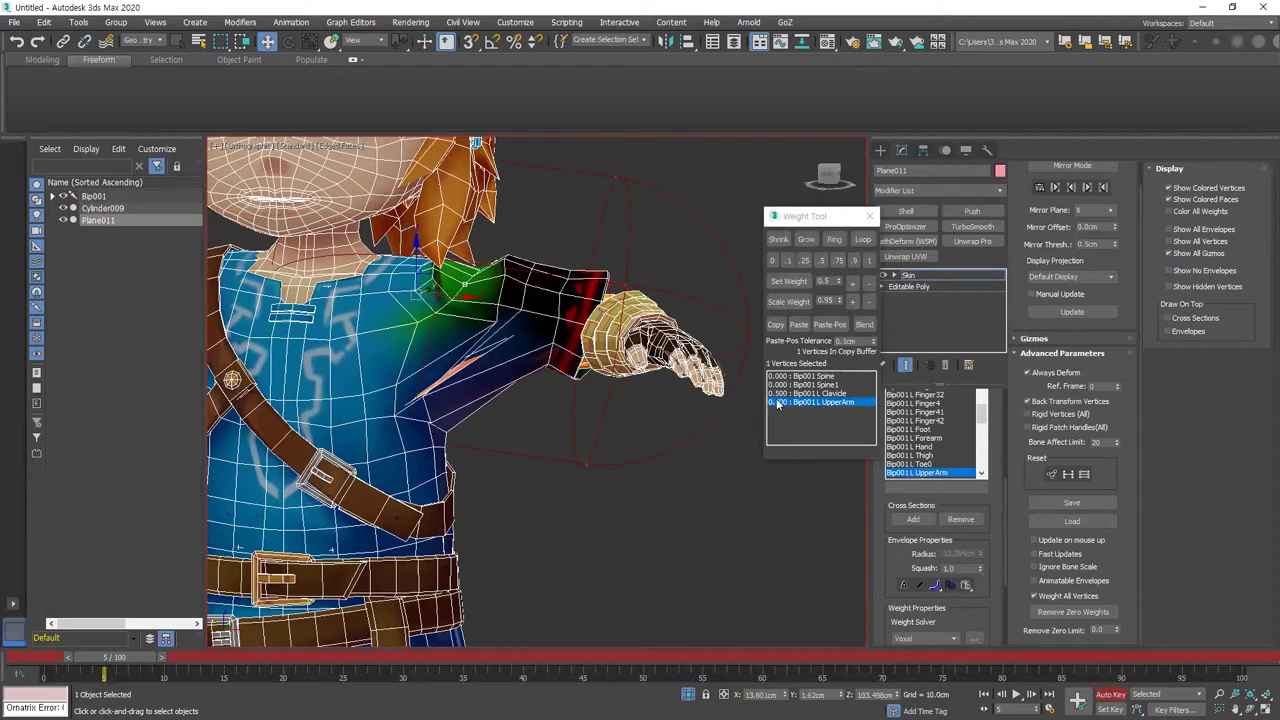
click(775, 325)
click(497, 321)
click(799, 325)
Copy the weights of the left chest vertex and paste them onto the vertex between the chest and the left shoulder
click(417, 322)
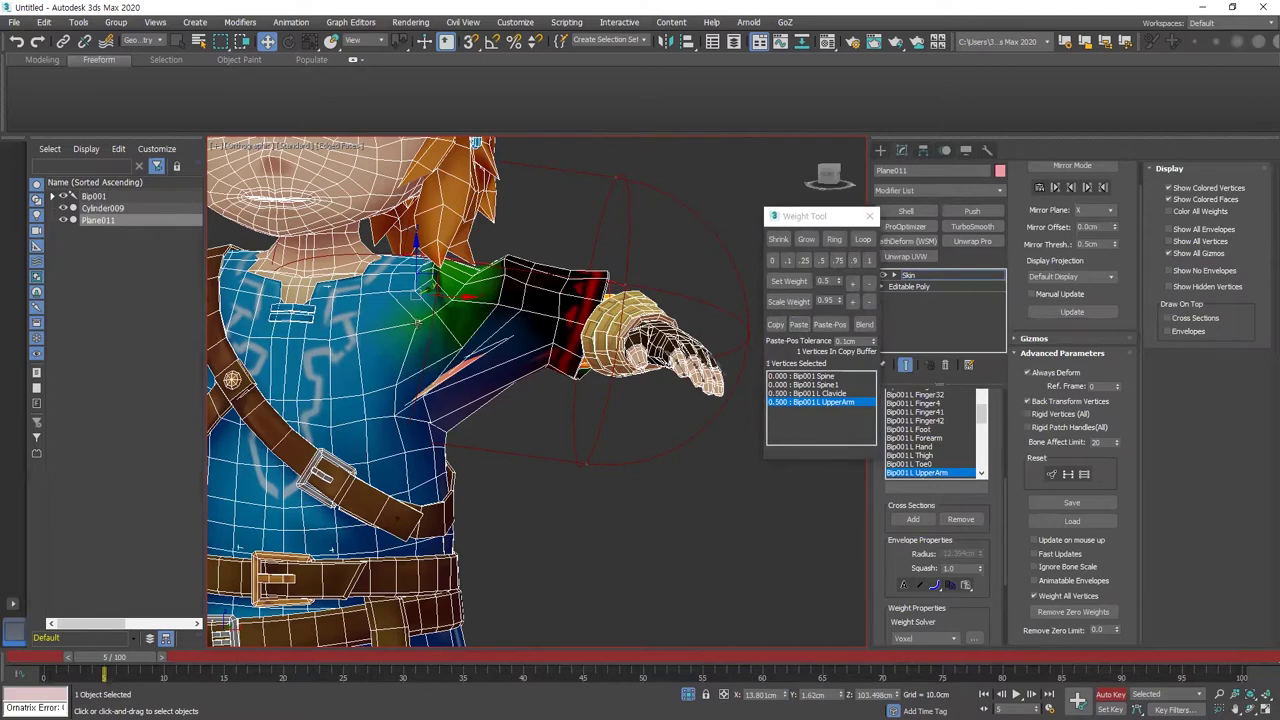
click(356, 336)
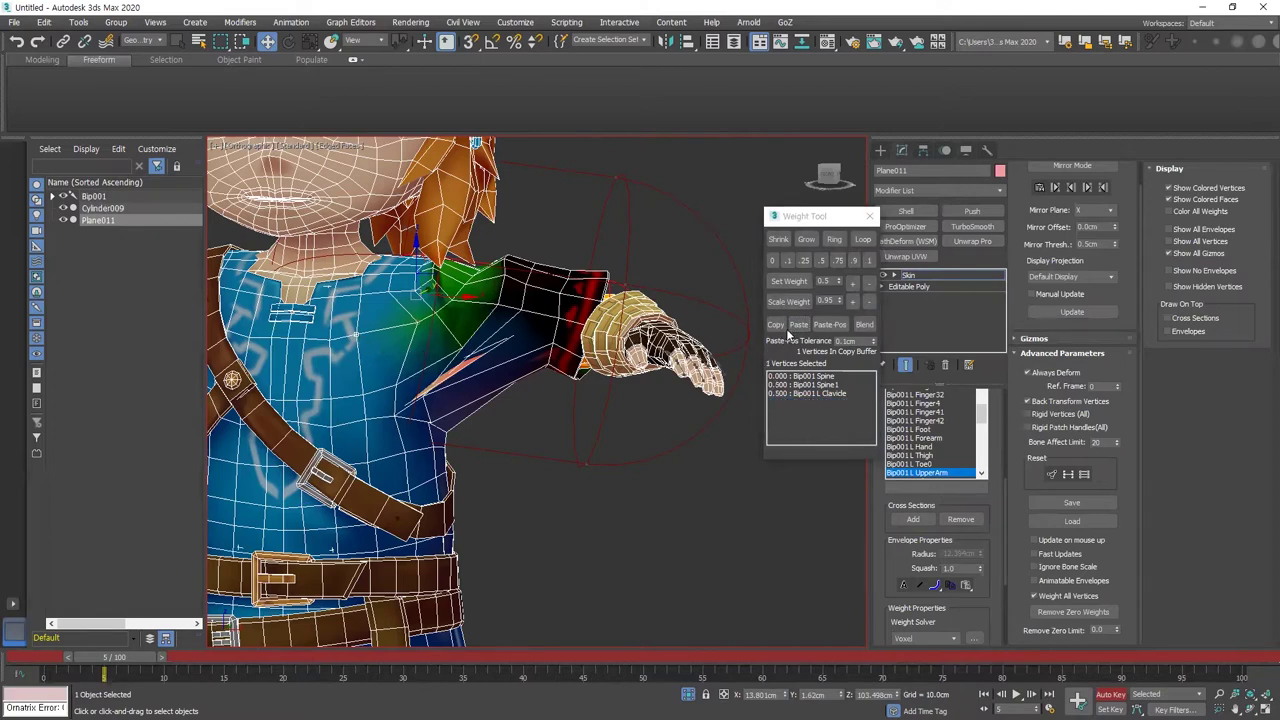
click(421, 323)
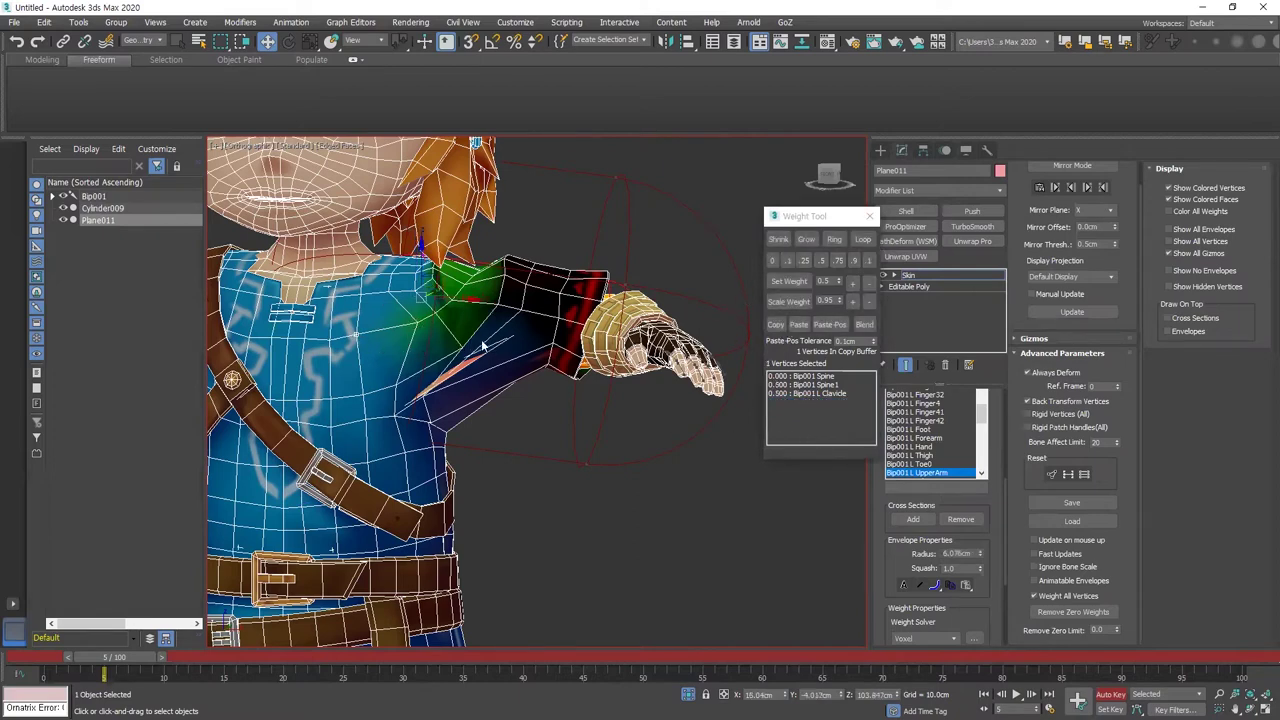
click(417, 322)
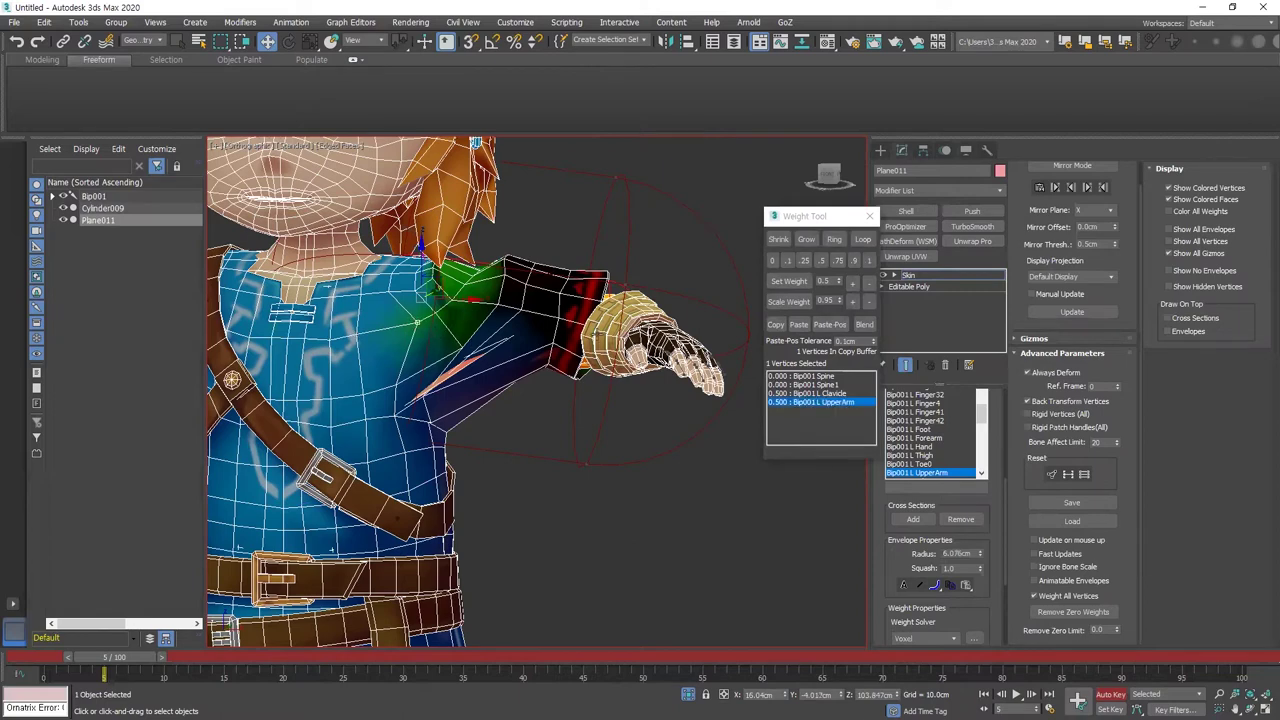
click(797, 325)
click(413, 330)
click(798, 325)
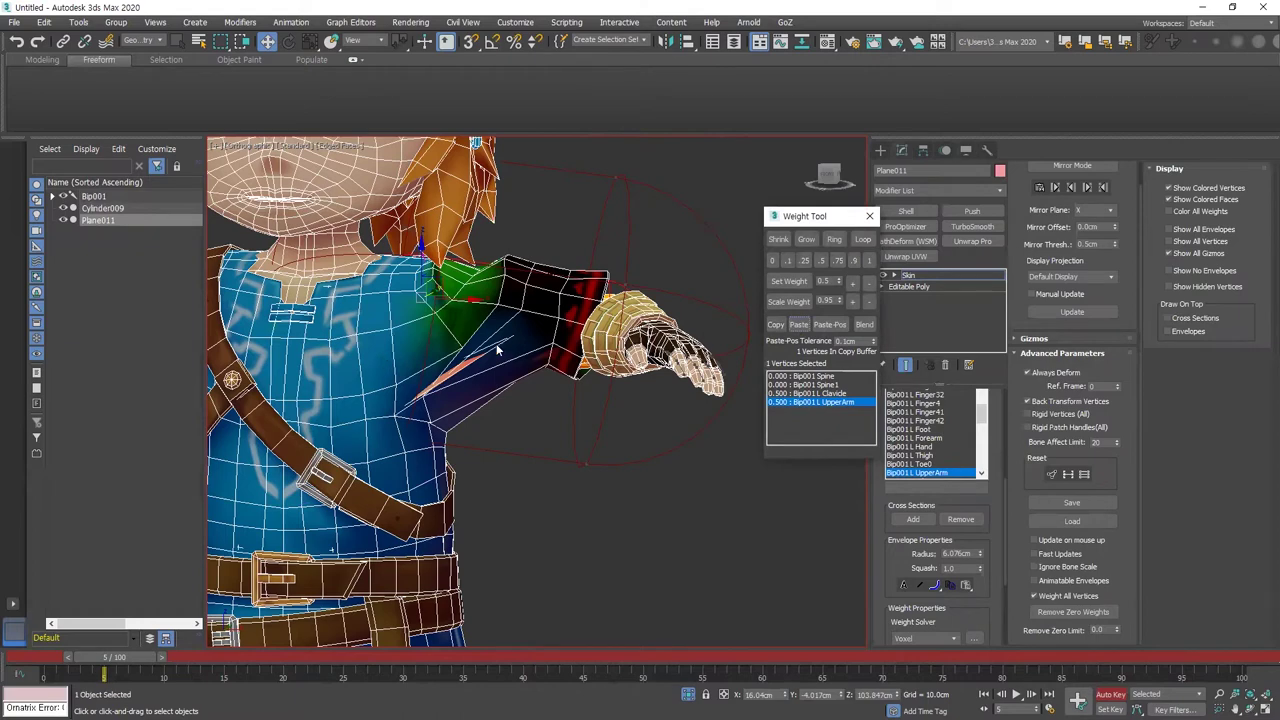
At frame 0, copy the weights of an inner sleeve vertex fully on Bip001 L UpperArm and paste them onto the adjoining armpit vertex
key(F3)
key(F3)
drag(104, 675, 60, 673)
scroll(440, 374, up, 10)
key(F3)
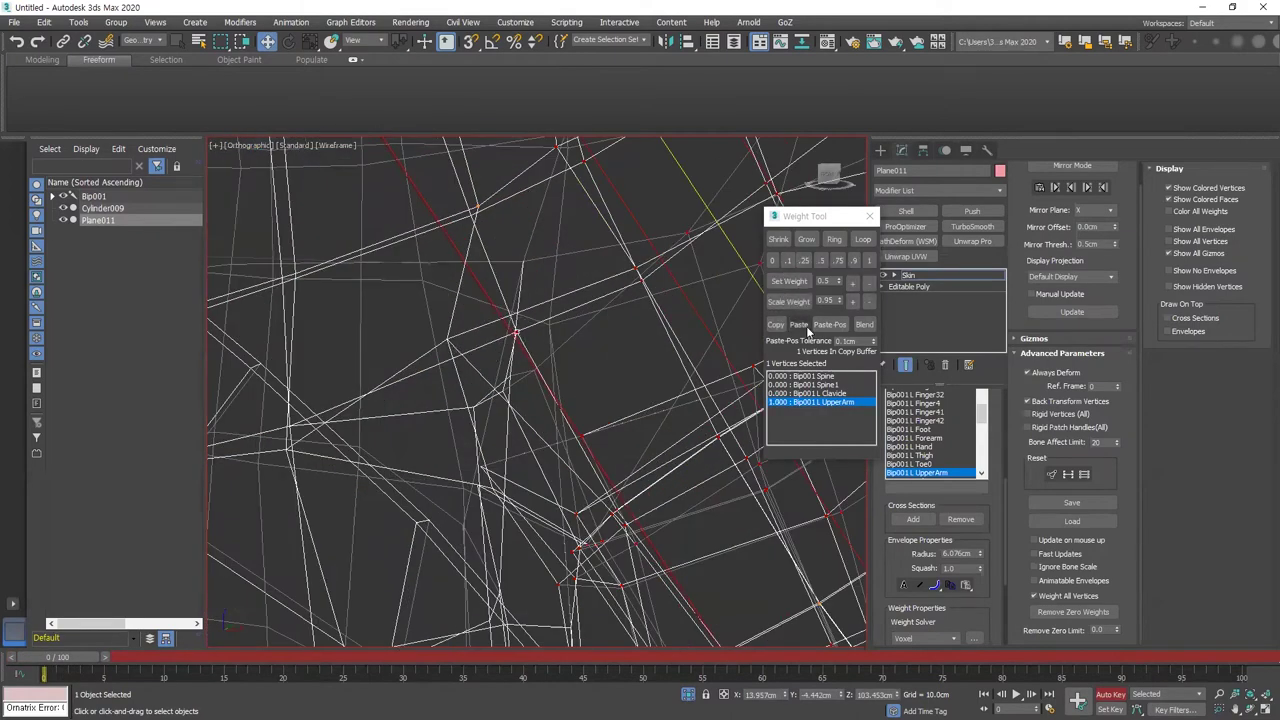
click(776, 325)
key(F3)
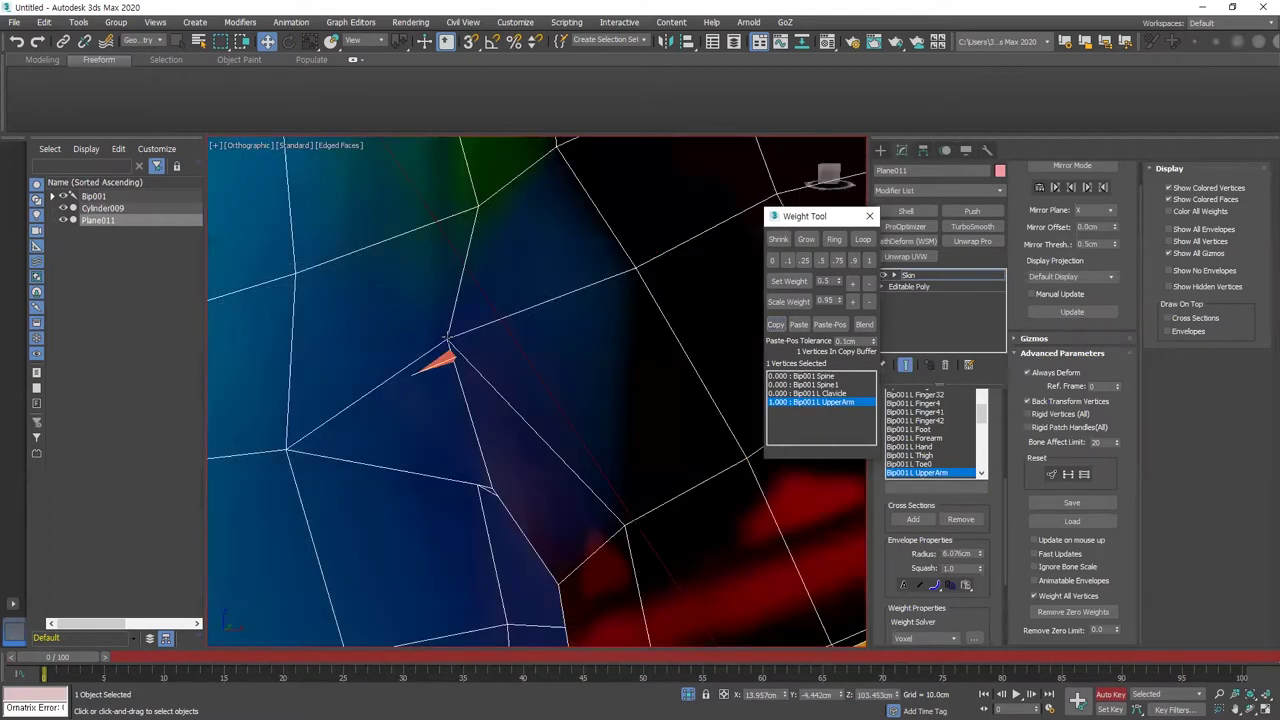
click(448, 340)
key(F3)
click(798, 326)
key(F3)
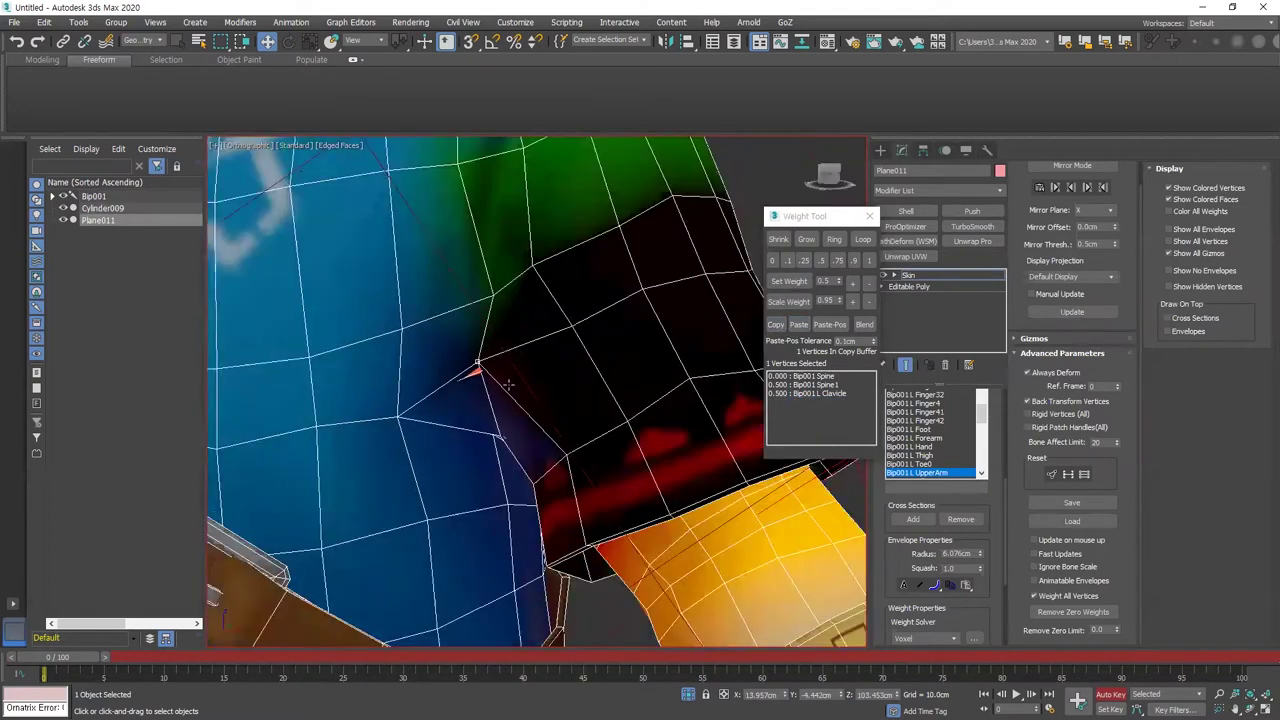
Examine the bone weights of the individual vertices along the left armpit and the inner sleeve edge
mouse_move(80, 660)
mouse_down()
mouse_move(130, 657)
mouse_move(74, 654)
mouse_up()
scroll(350, 332, down, 4)
middle_drag(350, 332, 346, 466)
scroll(455, 440, up, 10)
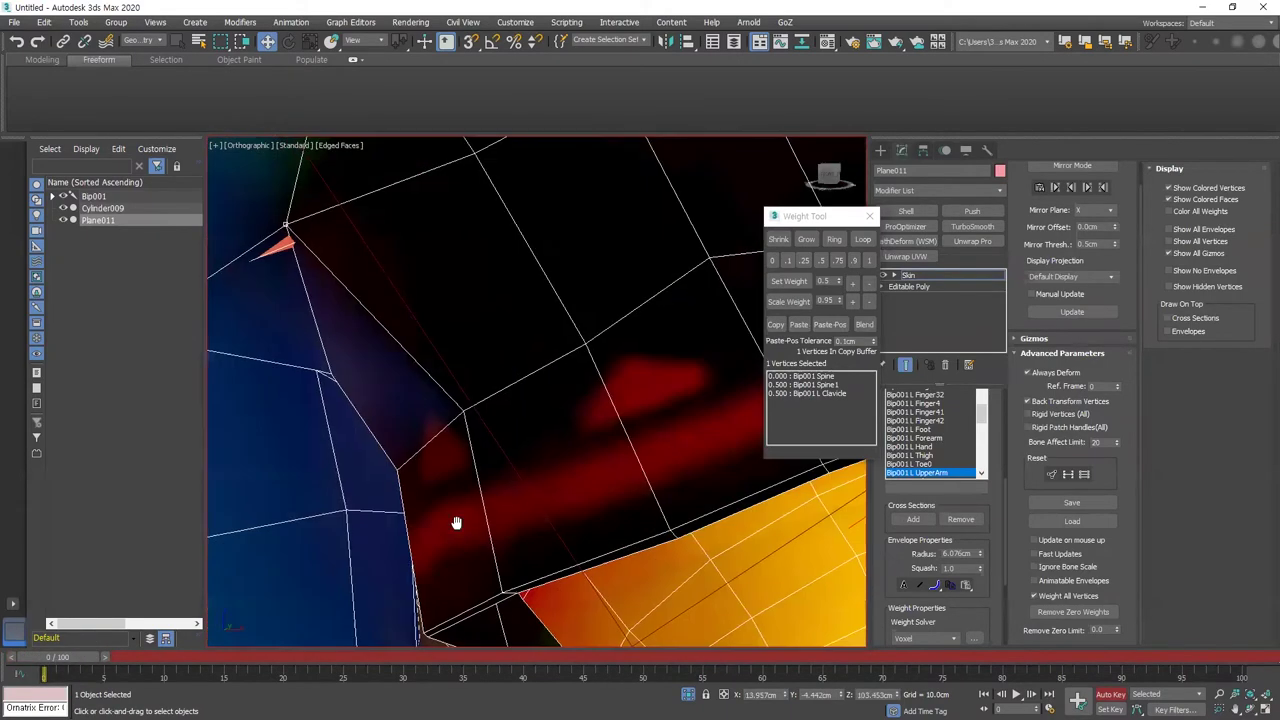
middle_drag(456, 522, 485, 318)
click(477, 301)
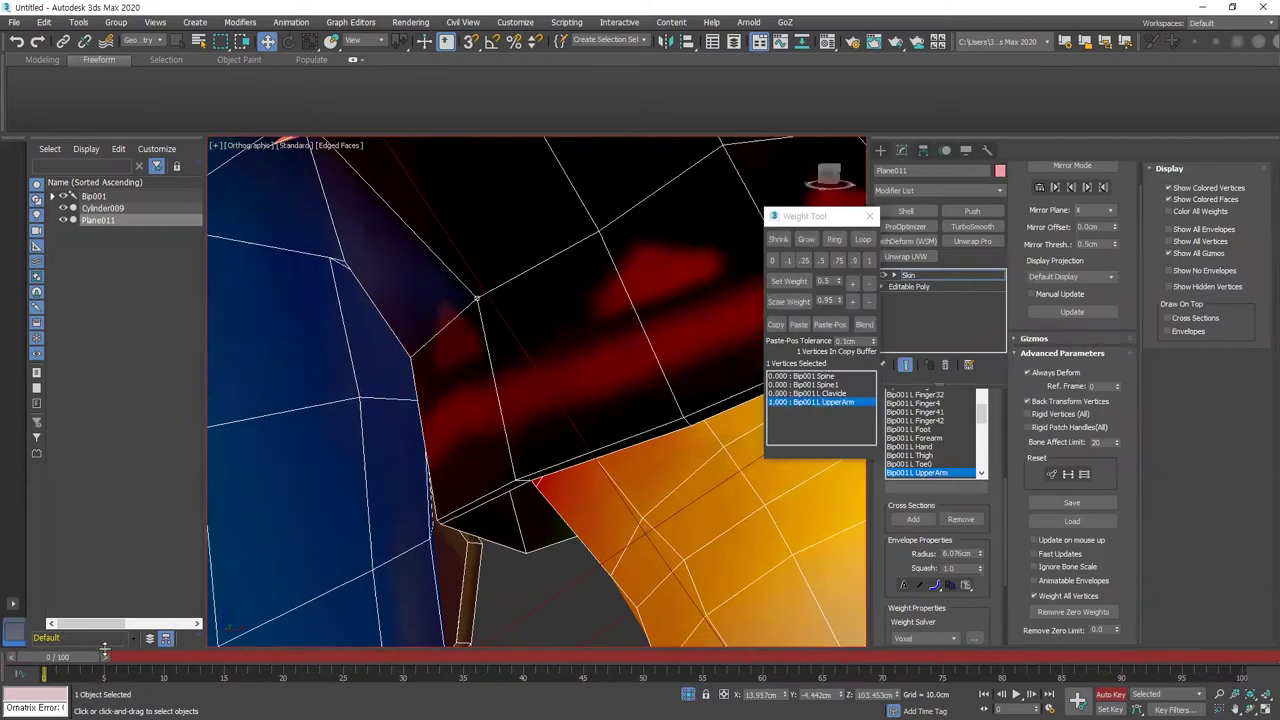
key(F3)
key(F3)
click(345, 263)
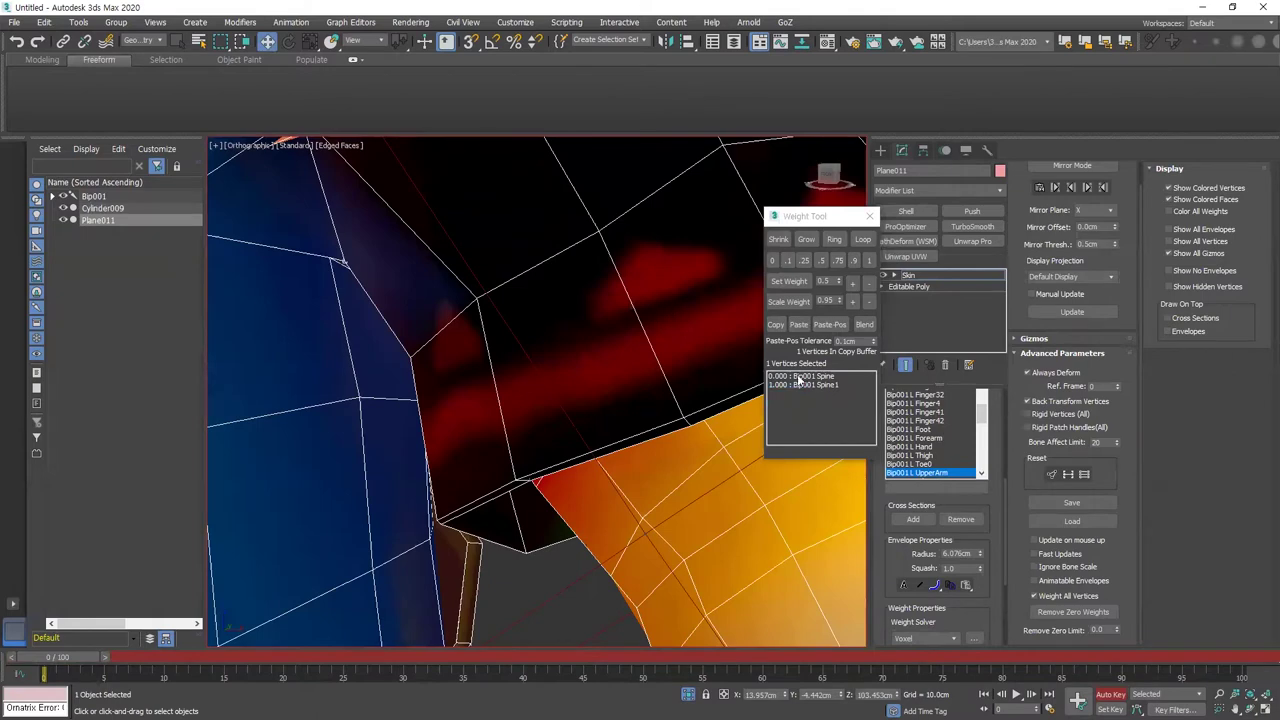
scroll(368, 247, down, 3)
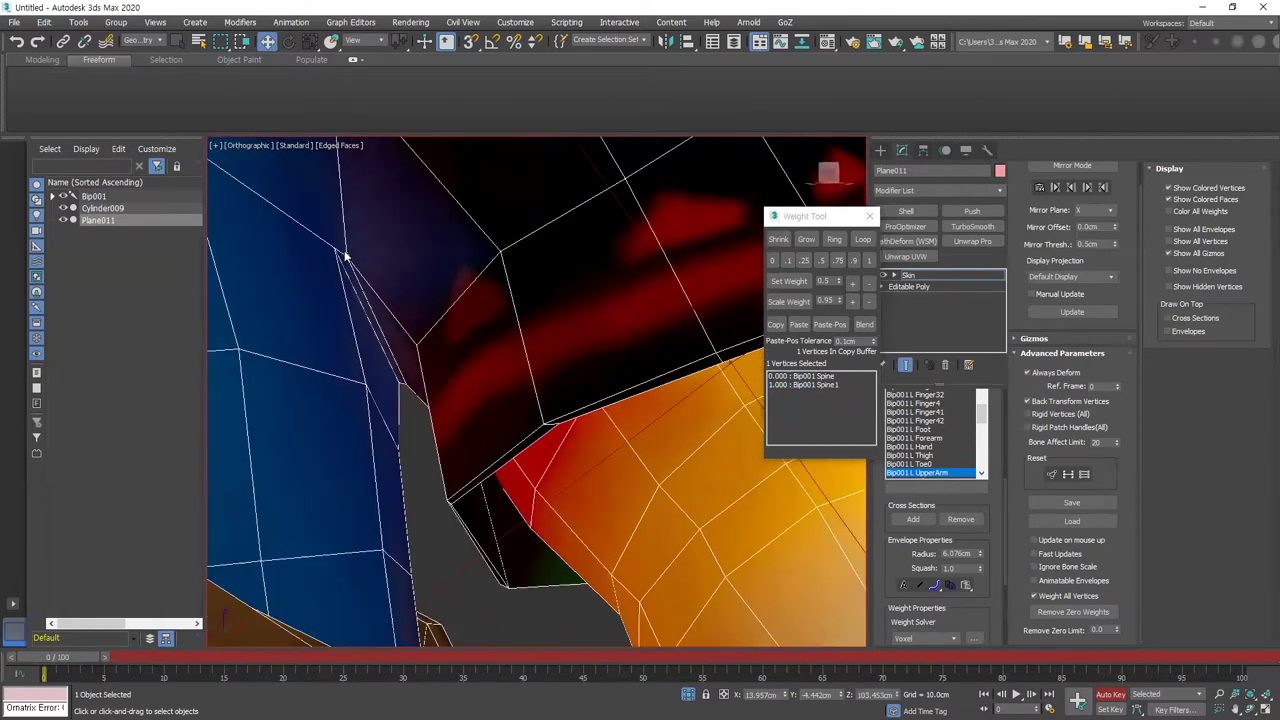
scroll(355, 262, down, 3)
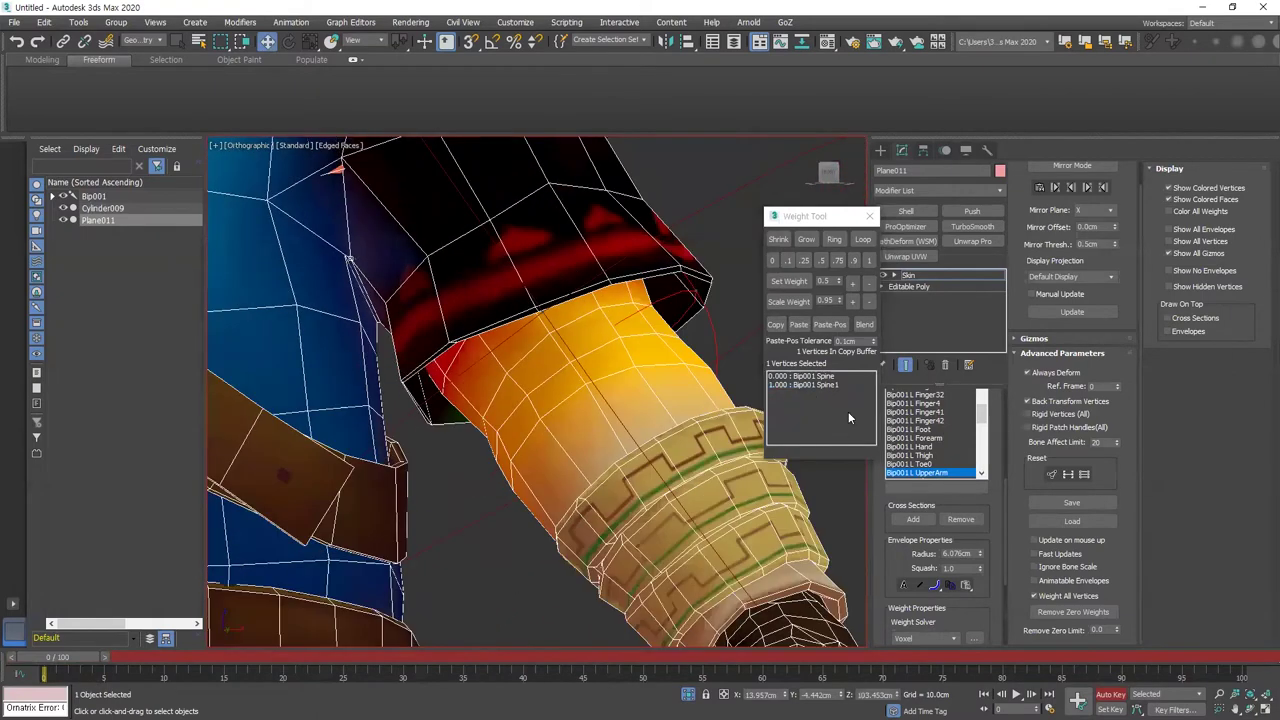
Select the torso vertex below the left armpit and set its weight to 0.5 on Bip001 L UpperArm
click(816, 384)
click(343, 256)
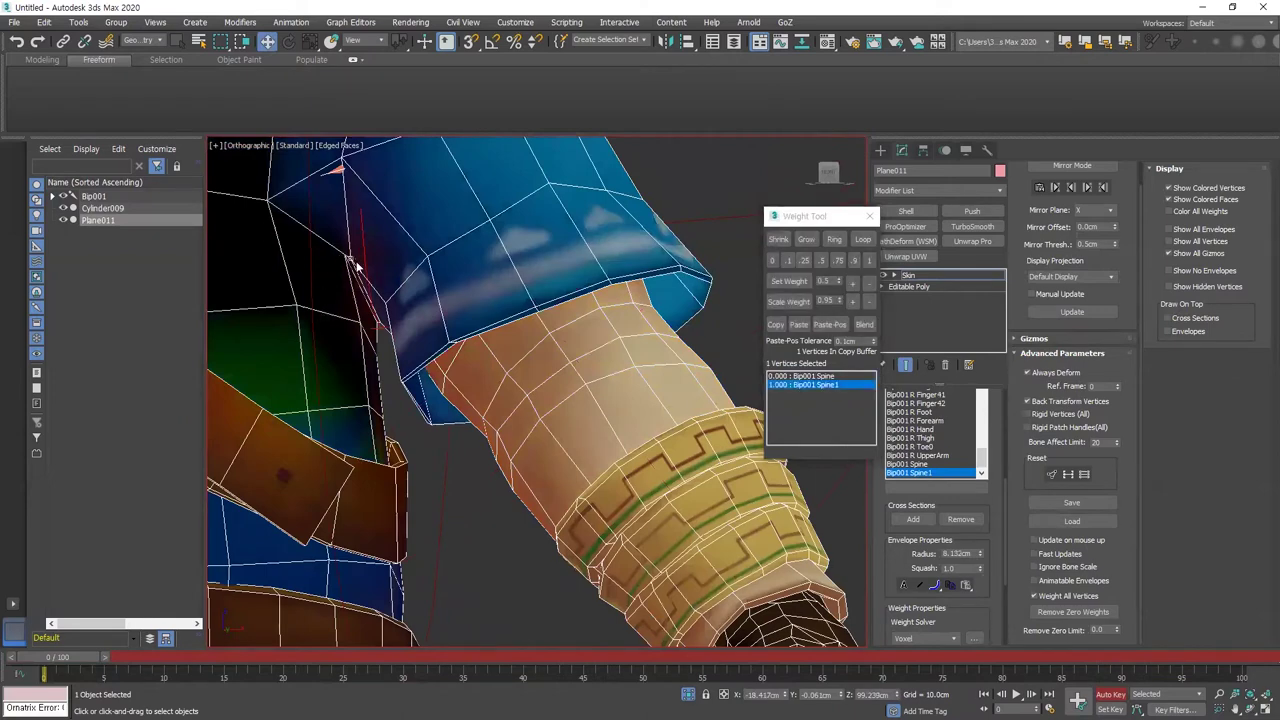
alt+middle_drag(353, 260, 361, 299)
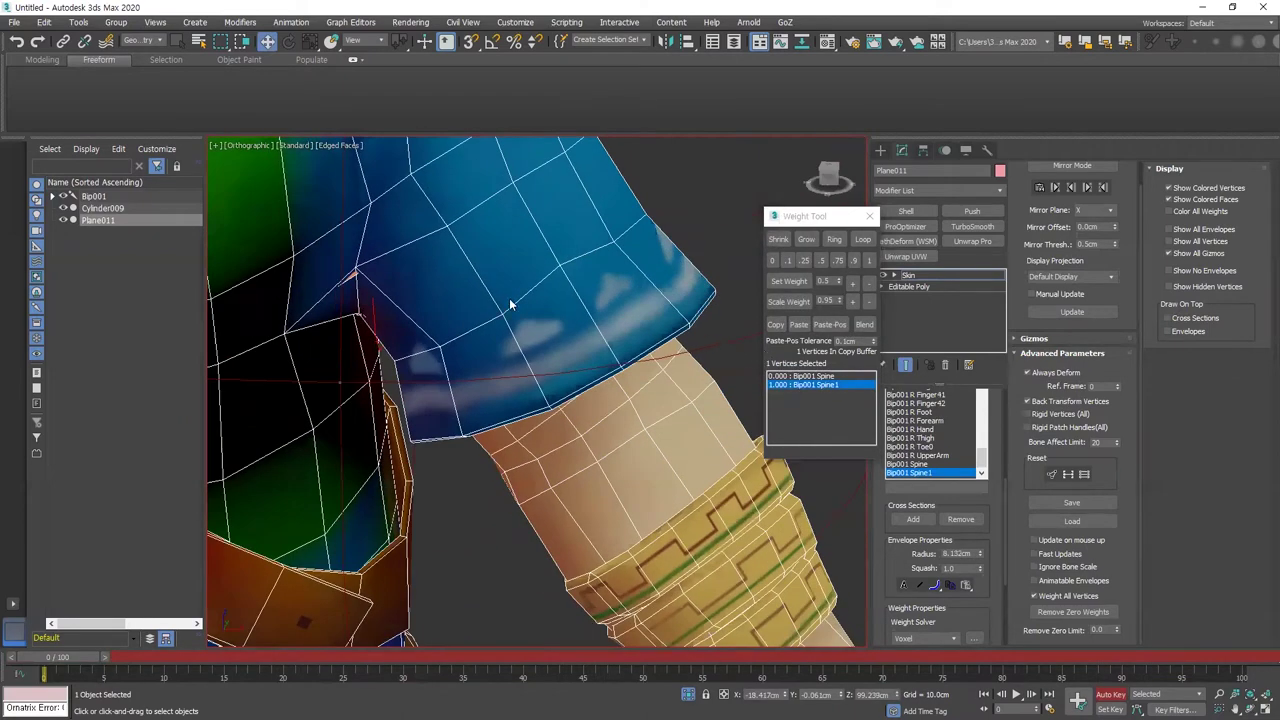
key(F3)
click(548, 289)
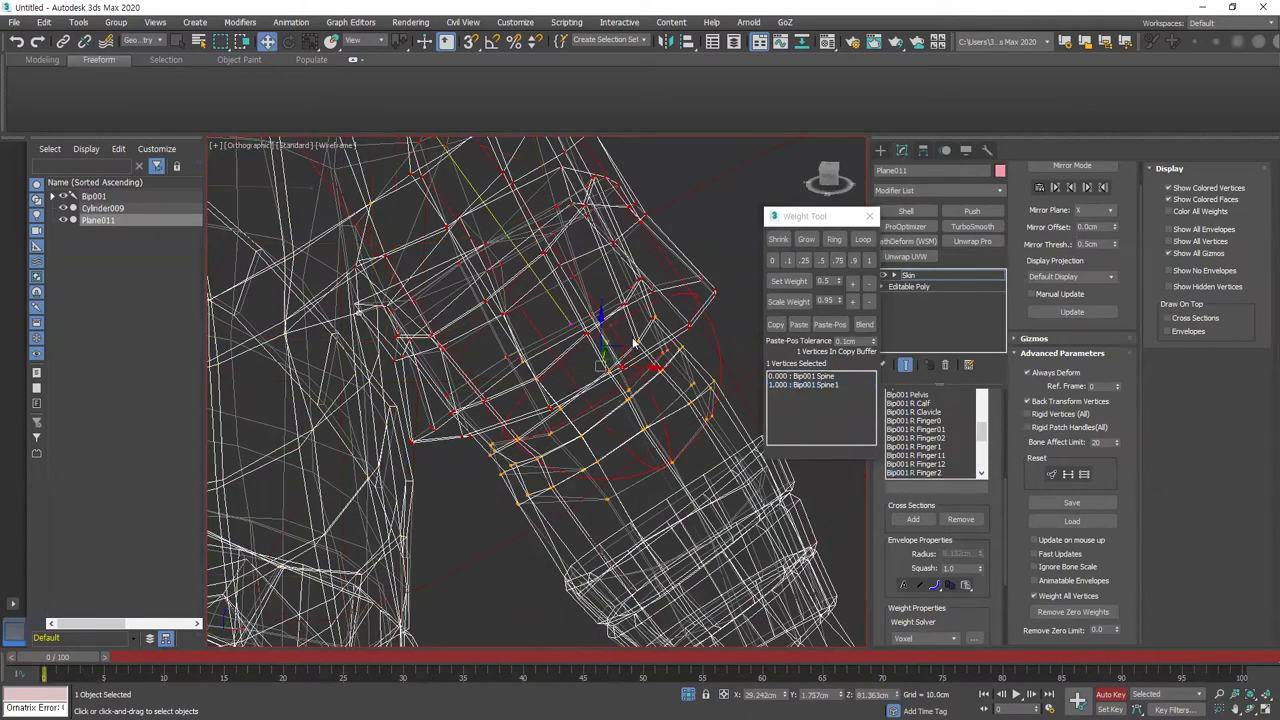
click(822, 260)
key(F3)
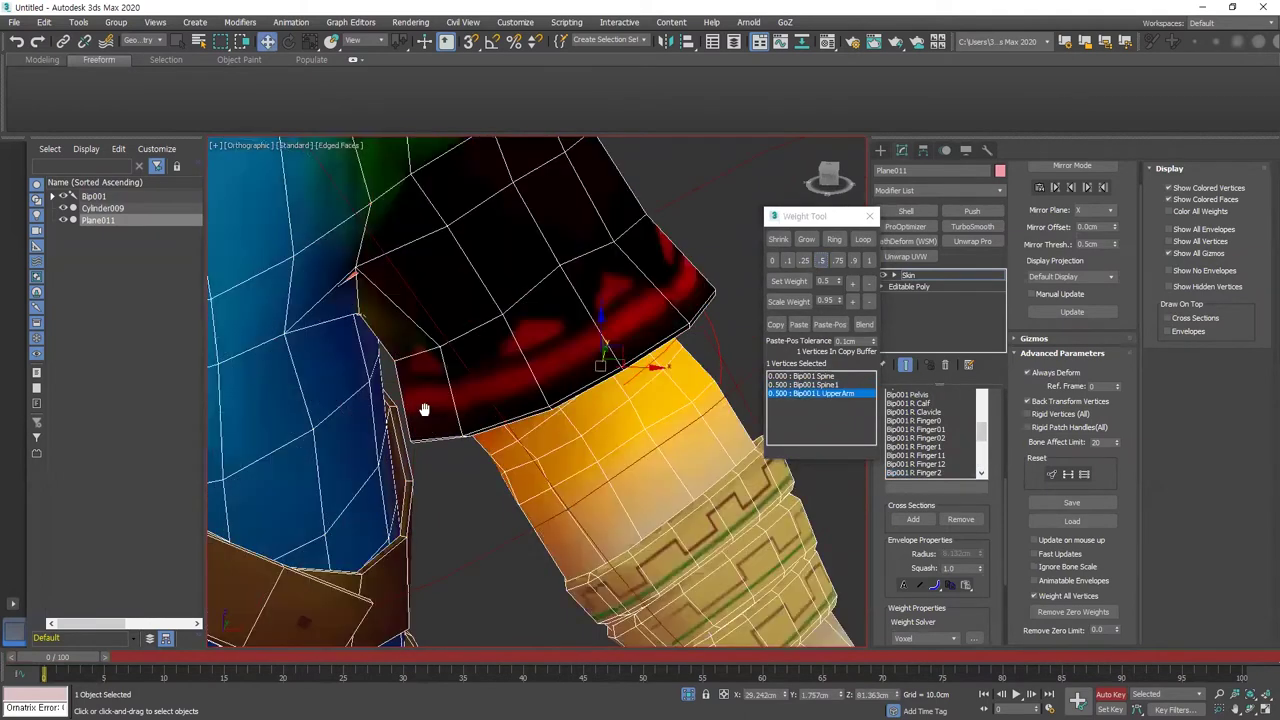
Copy the weights of the torso vertex below the left armpit and paste them onto the adjoining armpit vertex
scroll(390, 422, down, 1)
alt+middle_drag(382, 428, 378, 388)
mouse_move(77, 661)
mouse_down()
mouse_move(114, 661)
mouse_move(77, 656)
mouse_up()
key(F3)
key(w)
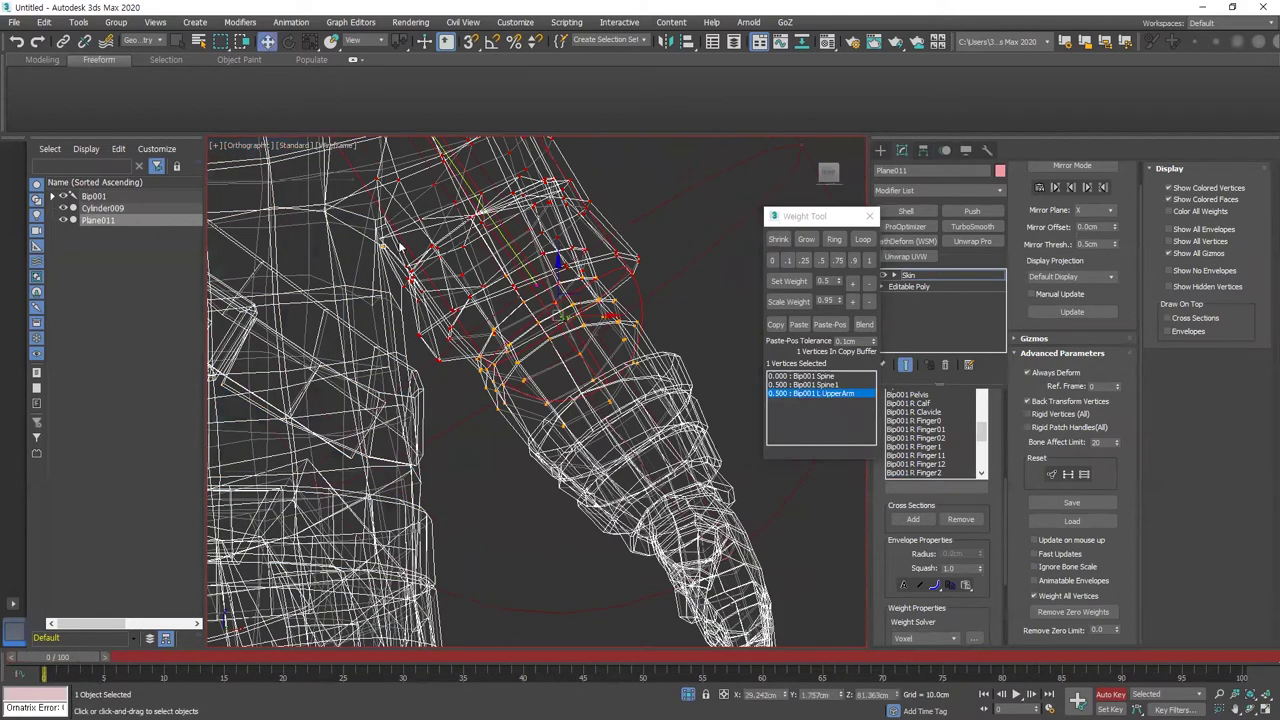
scroll(394, 240, up, 2)
scroll(376, 255, up, 1)
scroll(380, 268, up, 1)
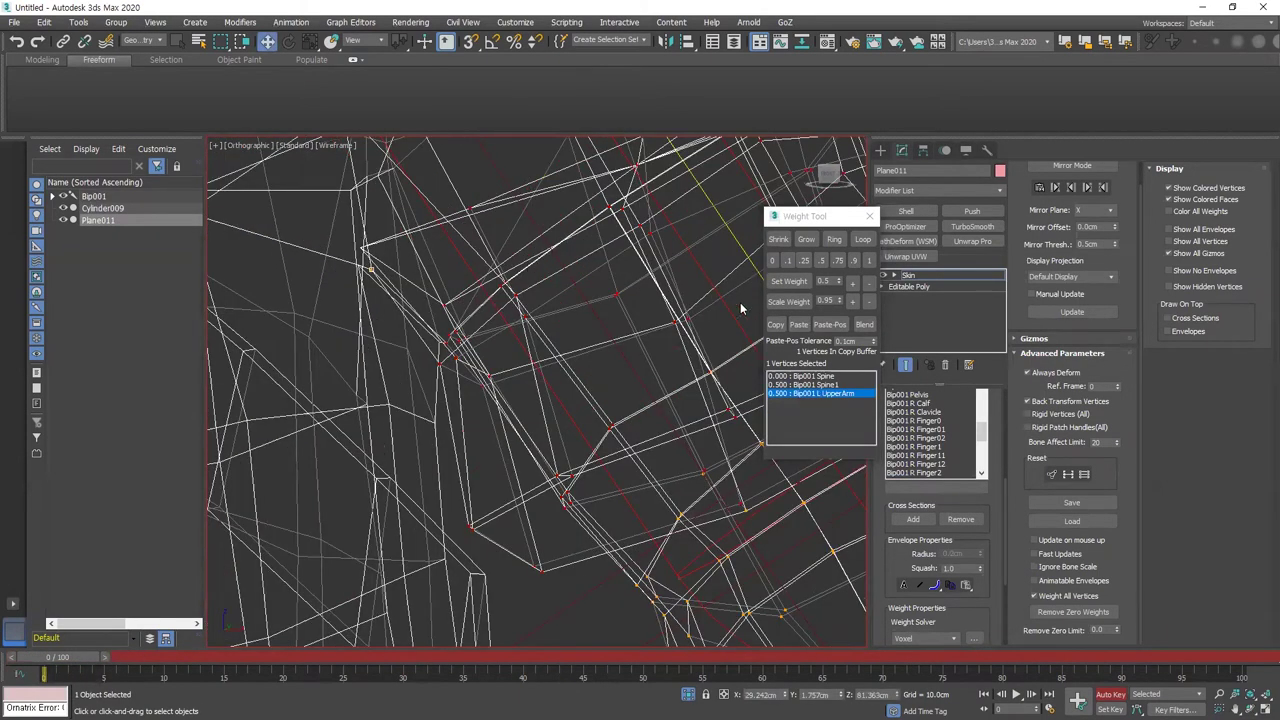
click(773, 324)
drag(353, 231, 372, 256)
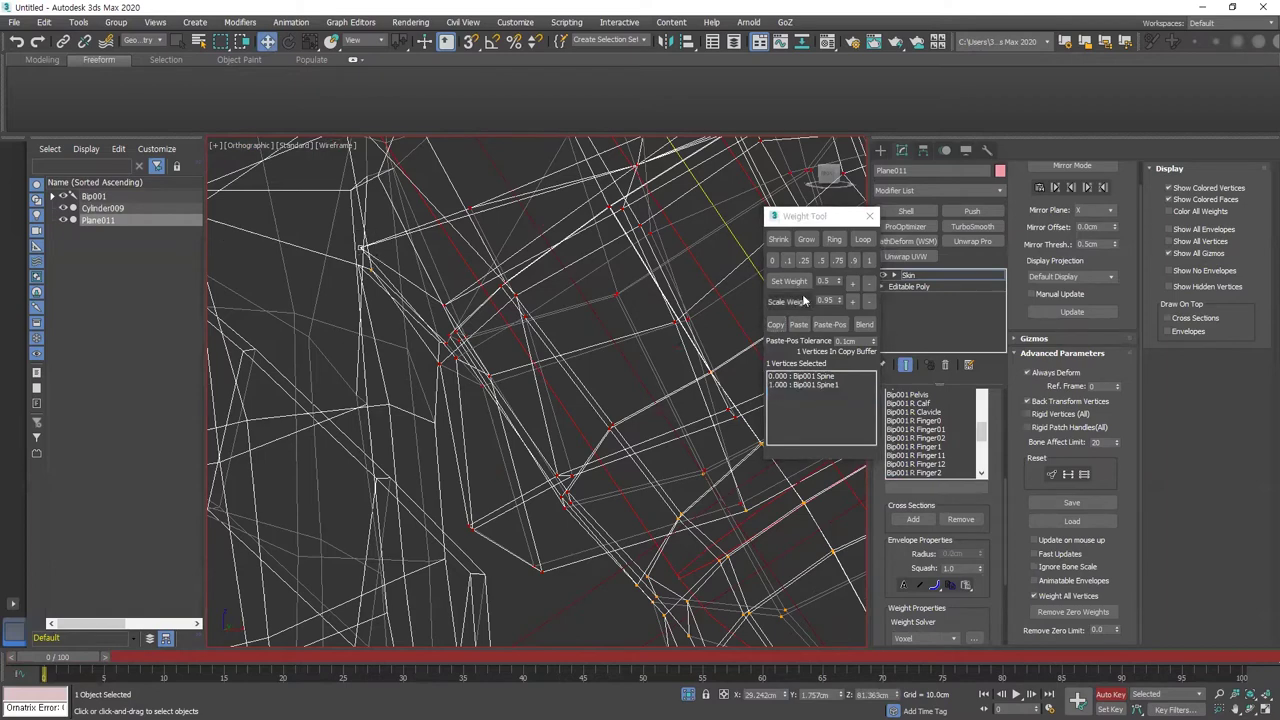
scroll(366, 271, down, 2)
key(F3)
scroll(395, 322, down, 2)
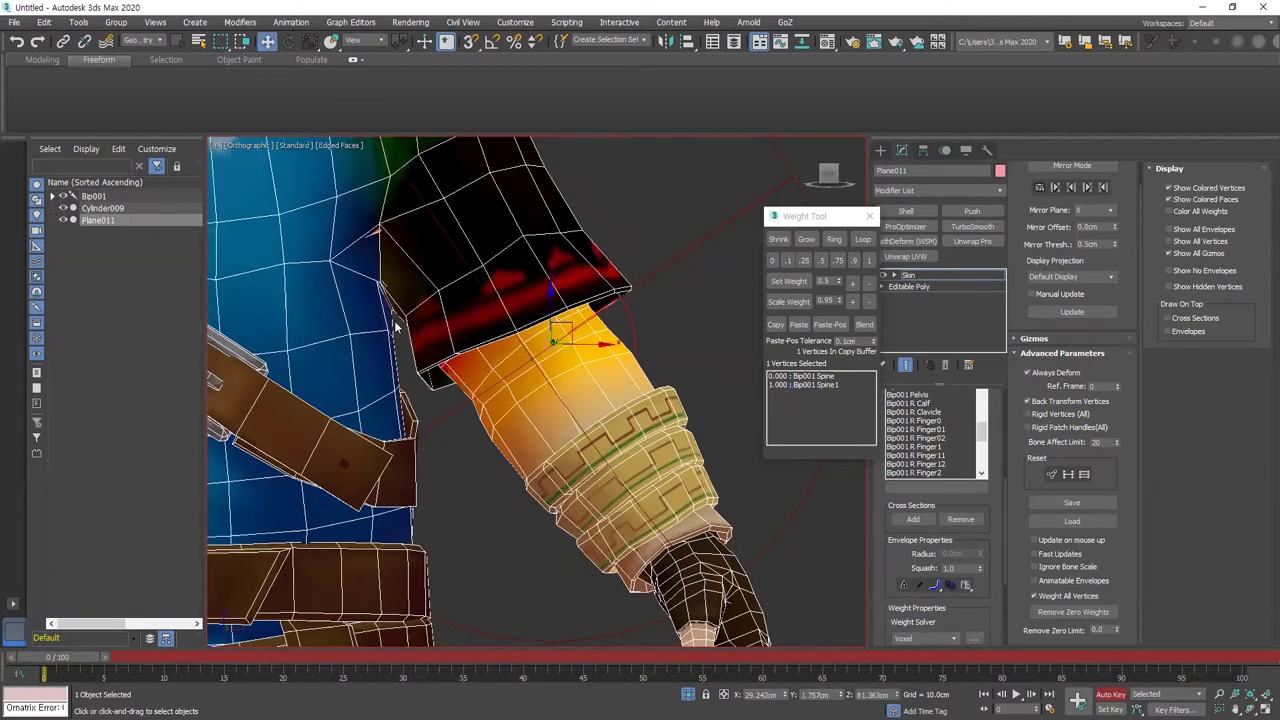
drag(348, 217, 386, 234)
click(798, 325)
alt+middle_drag(368, 307, 678, 300)
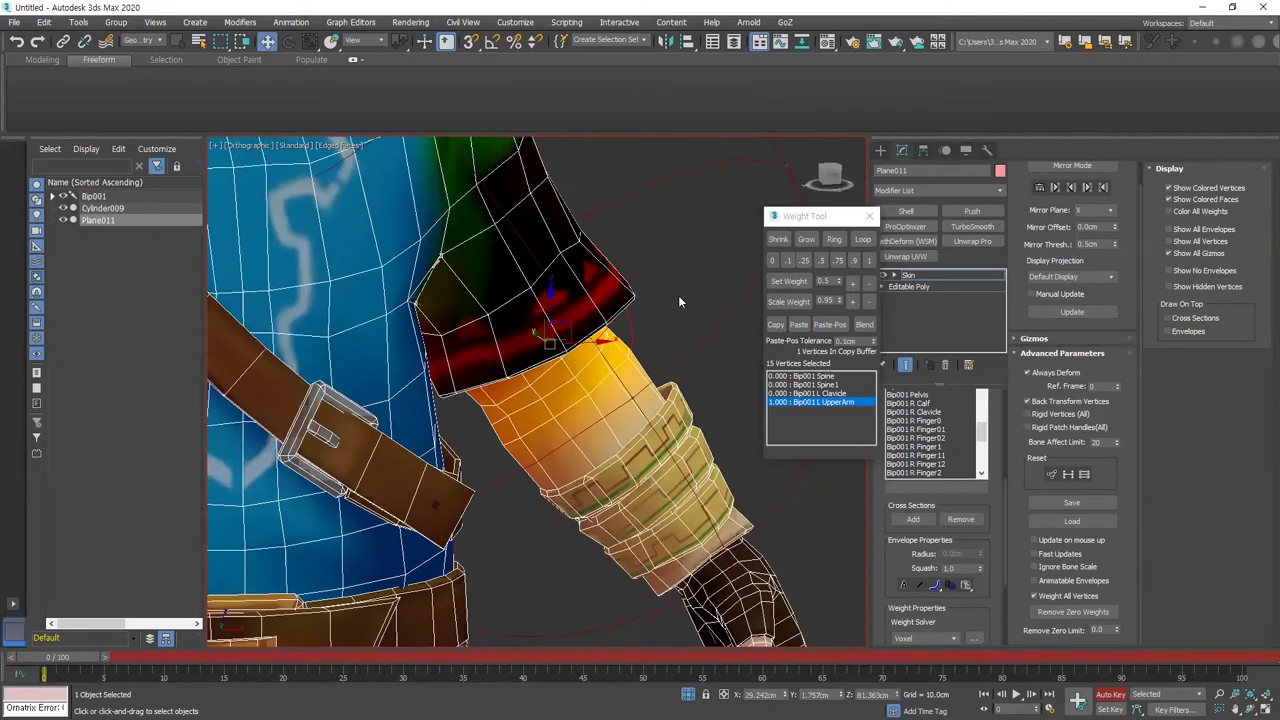
Remove the skin's zero weights and go to frame 5 to check the left armpit with the arm raised
click(1080, 610)
scroll(366, 207, up, 5)
key(F3)
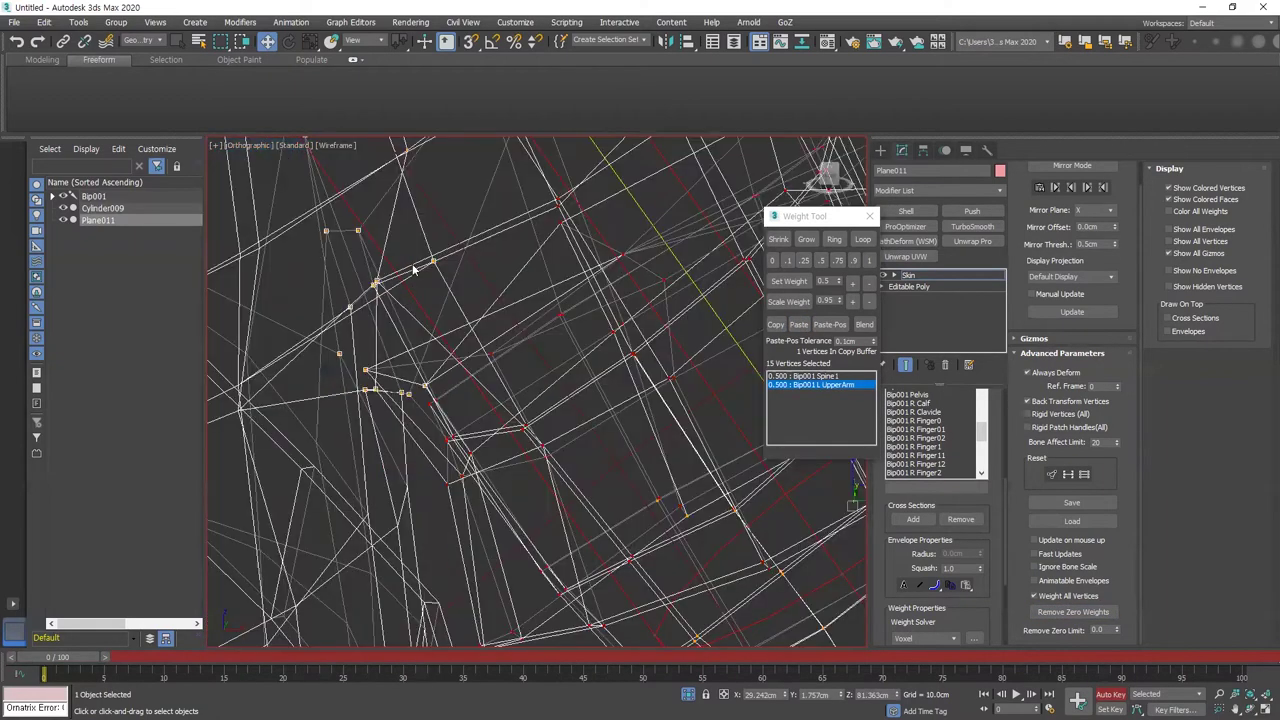
key(F3)
scroll(222, 471, down, 10)
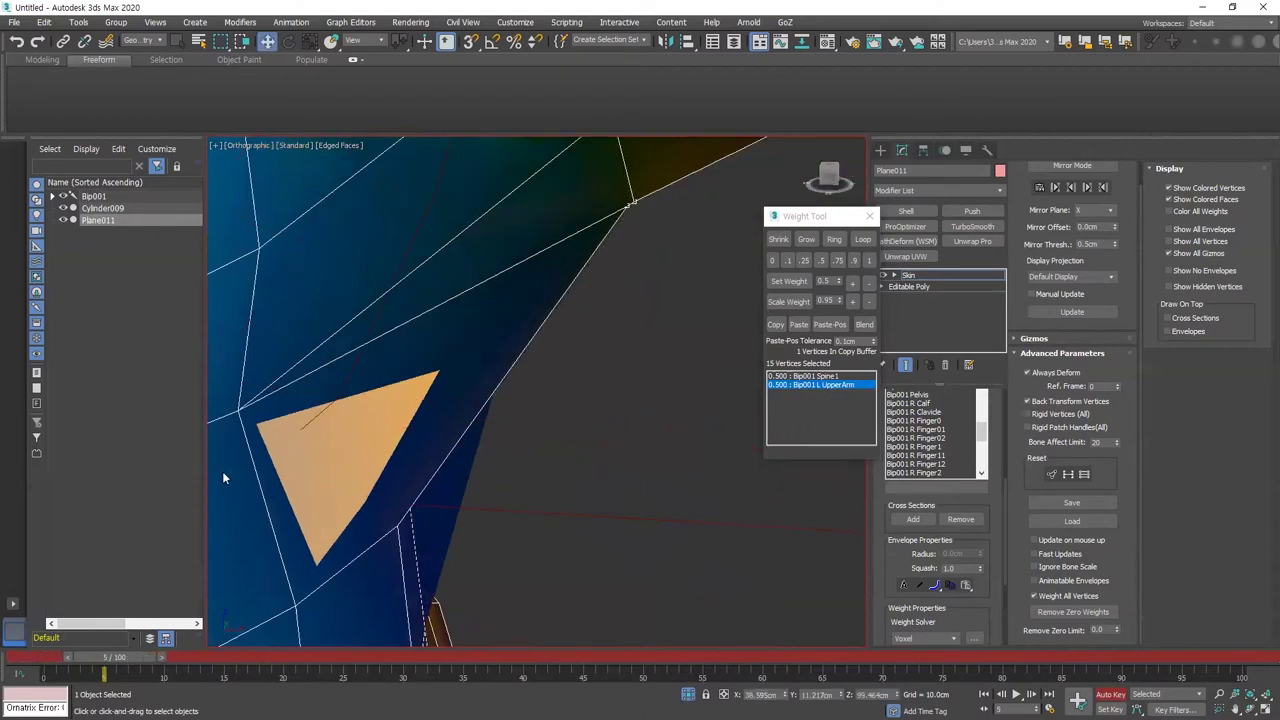
scroll(417, 322, up, 10)
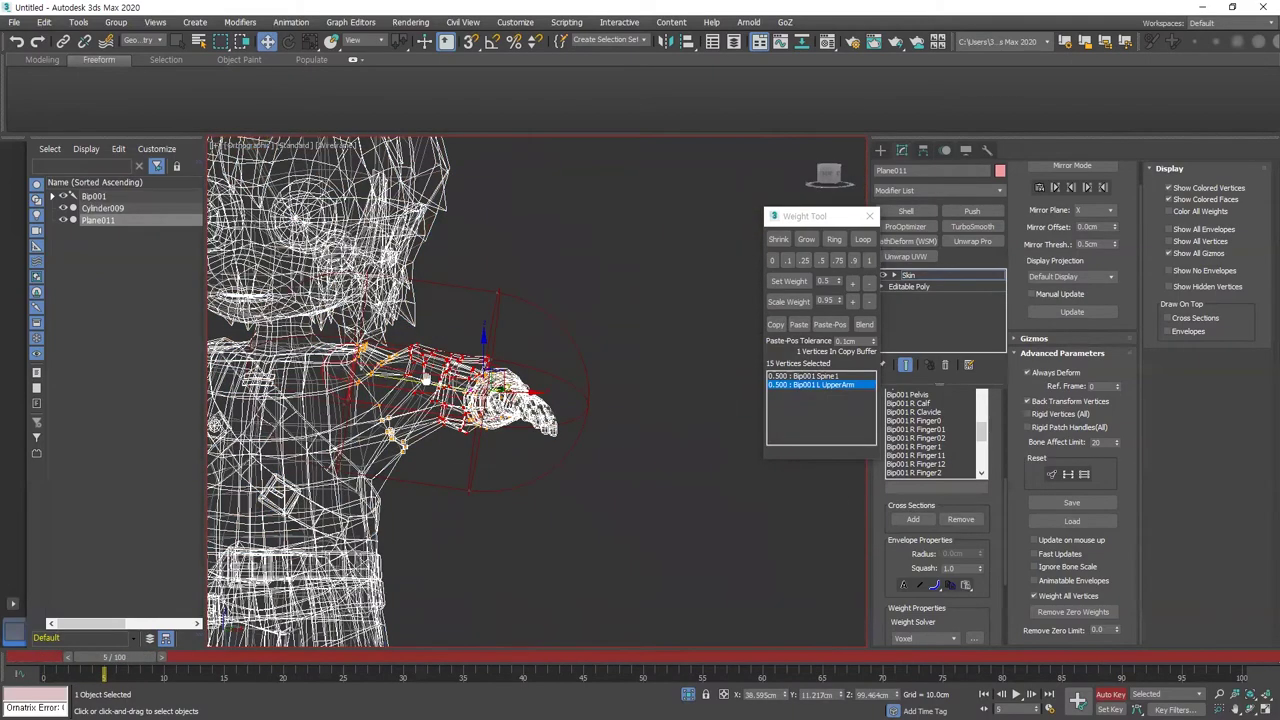
scroll(477, 364, up, 5)
key(F3)
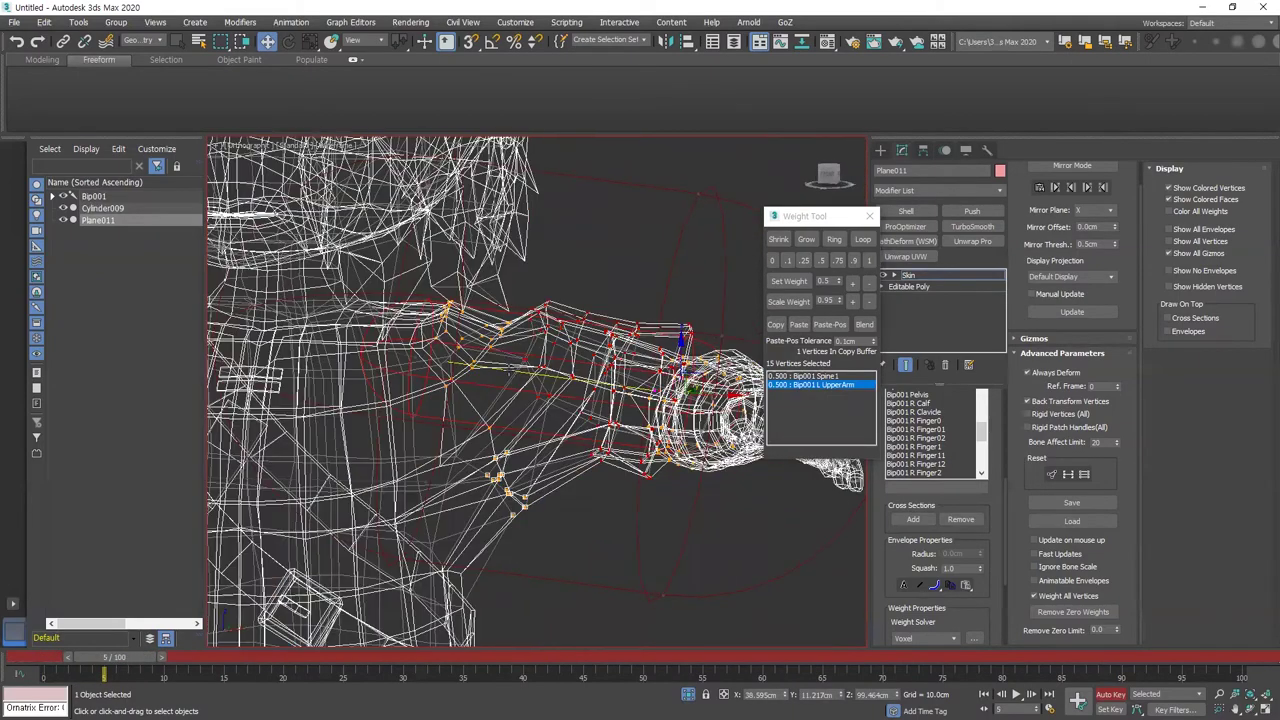
Select the 13 vertices across the top of the left shoulder and raise their Bip001 L UpperArm weight to 0.8
drag(485, 299, 521, 346)
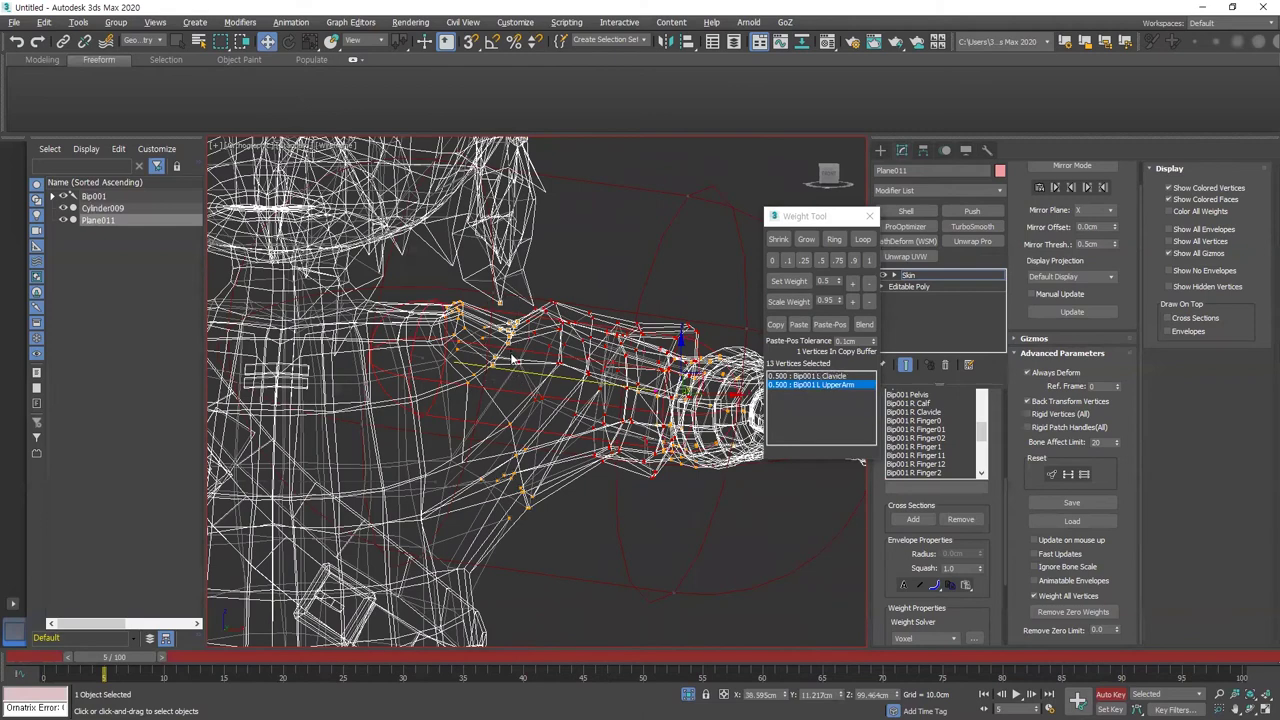
alt+middle_drag(512, 355, 505, 362)
drag(459, 308, 518, 346)
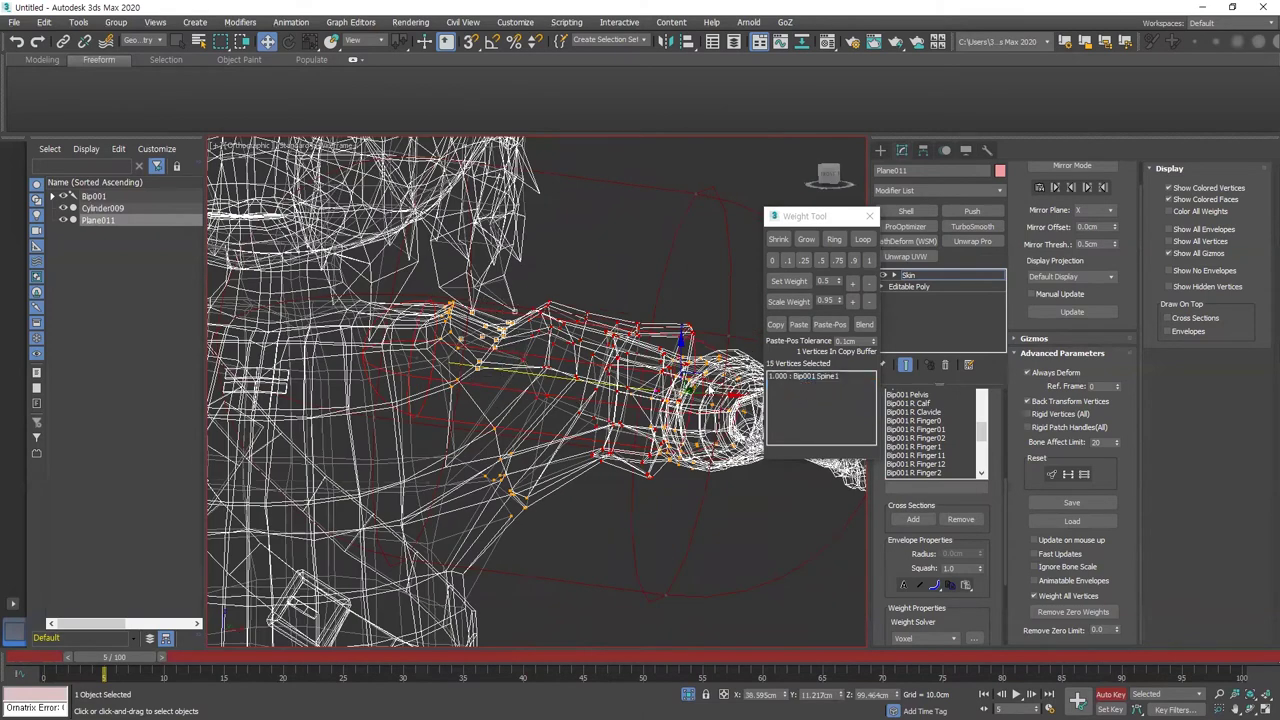
alt+middle_drag(629, 362, 626, 364)
alt+middle_drag(540, 344, 490, 284)
key(ctrl+y)
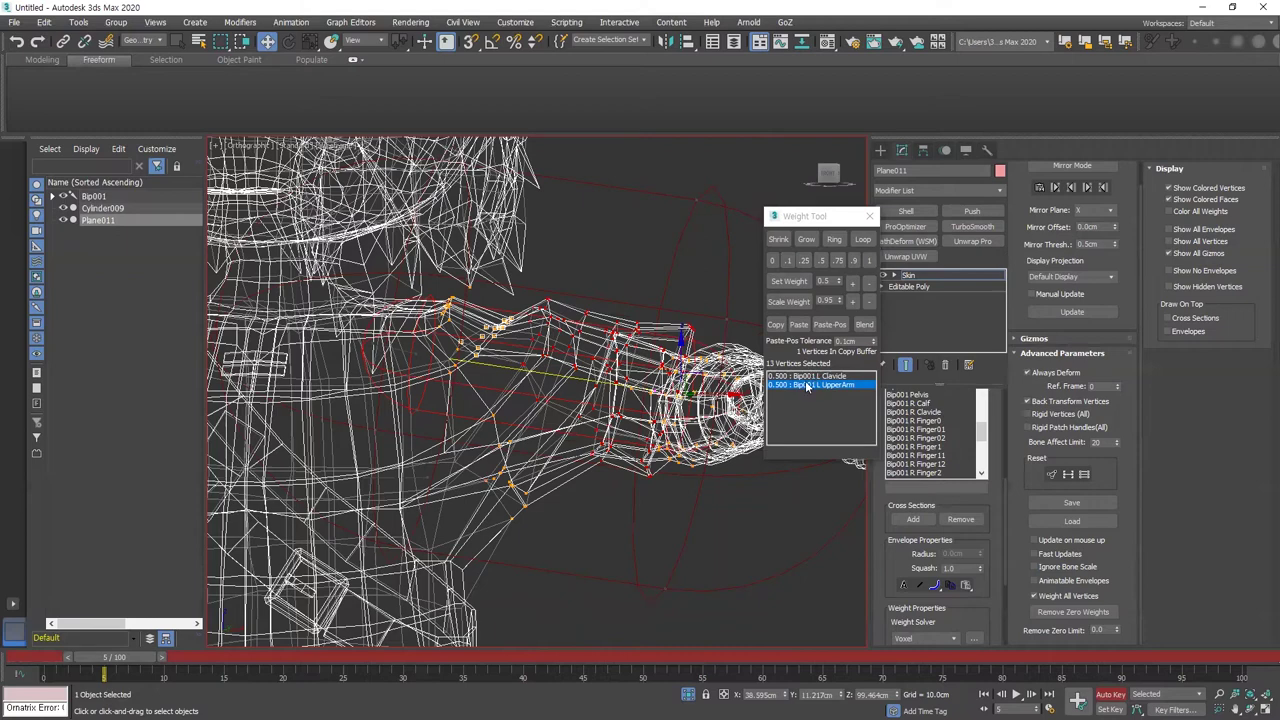
key(F3)
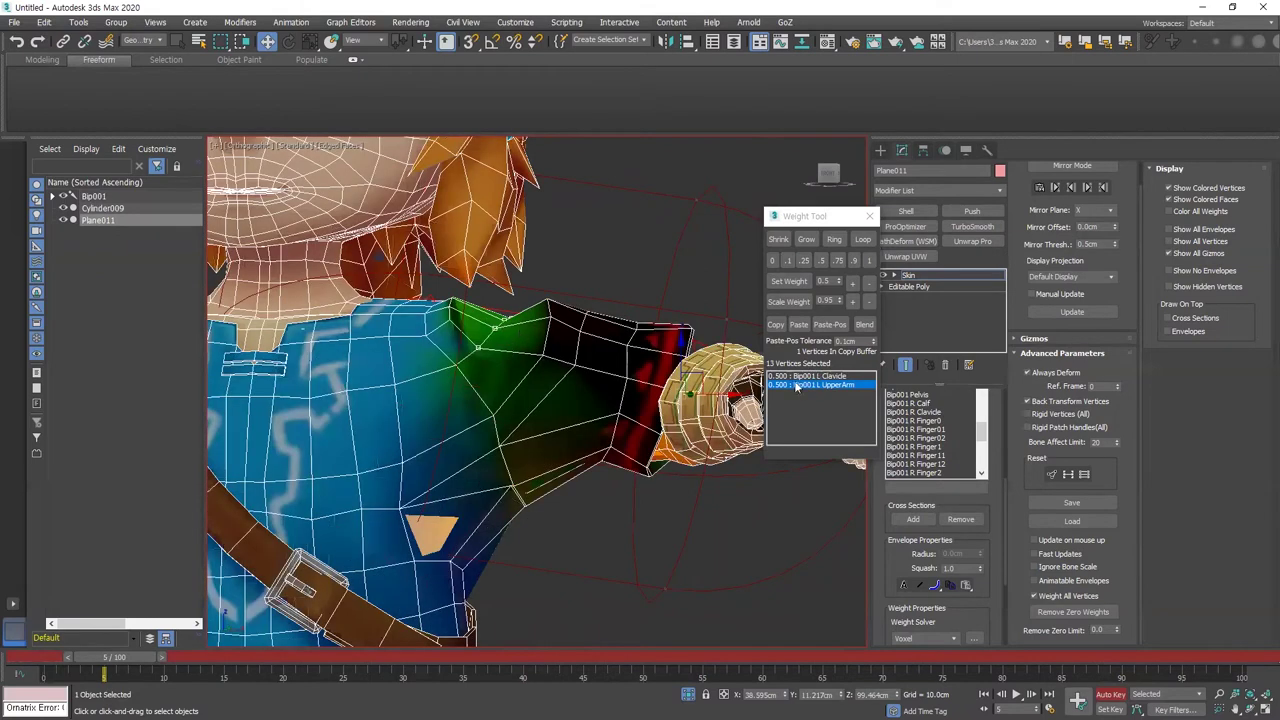
click(851, 287)
click(851, 287)
click(851, 287)
click(851, 287)
key(F3)
key(F3)
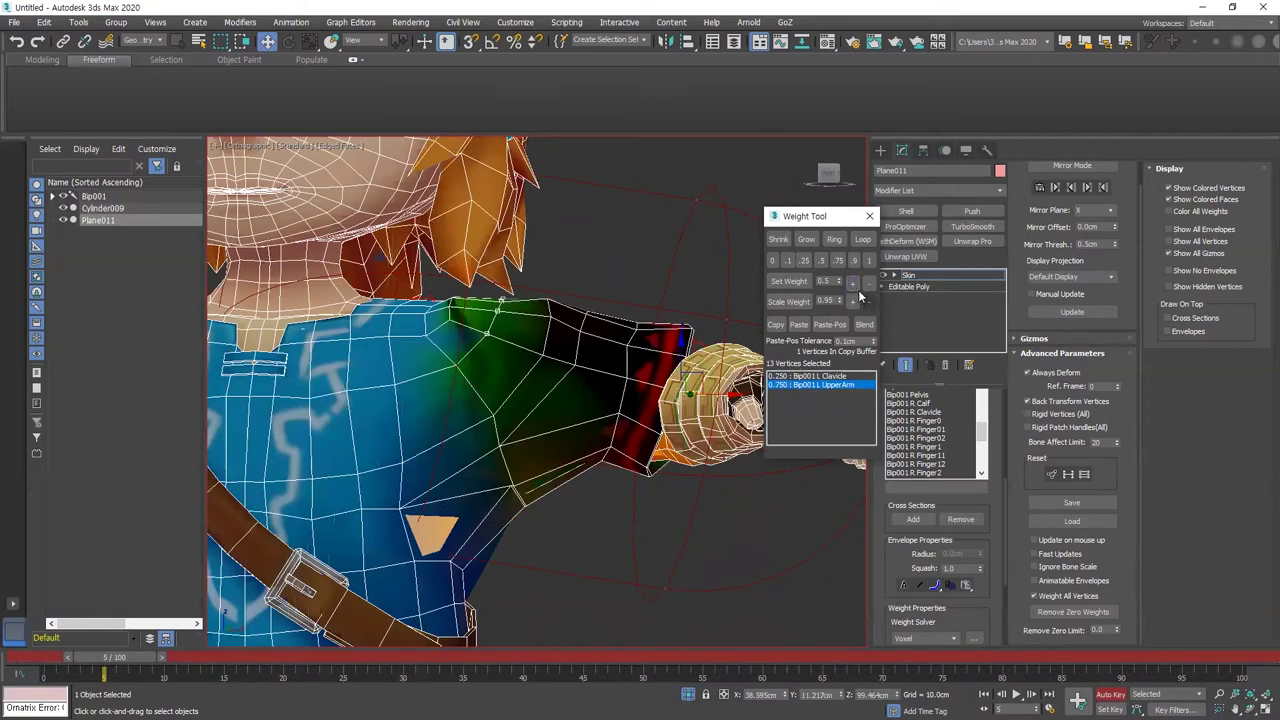
click(854, 287)
scroll(555, 320, down, 5)
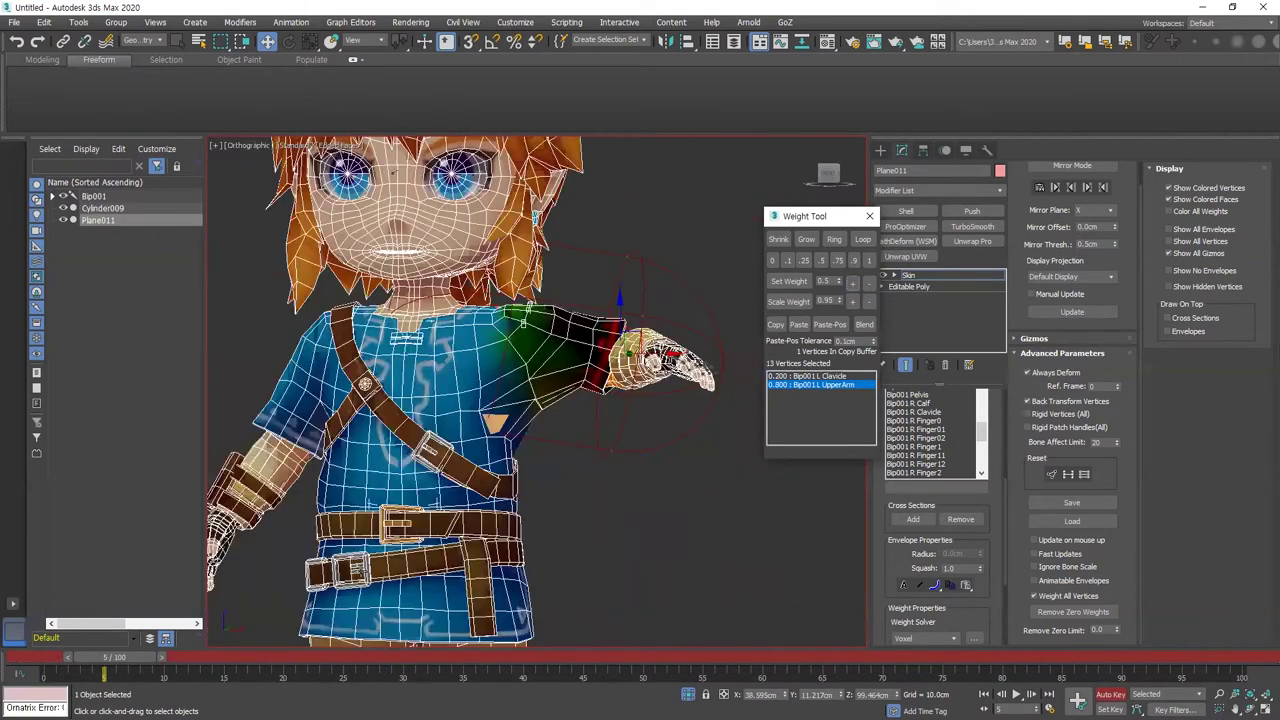
Return the left arm to its frame 0 pose and examine the shoulder, sleeve and overall body deformation and weights
drag(118, 660, 70, 662)
key(w)
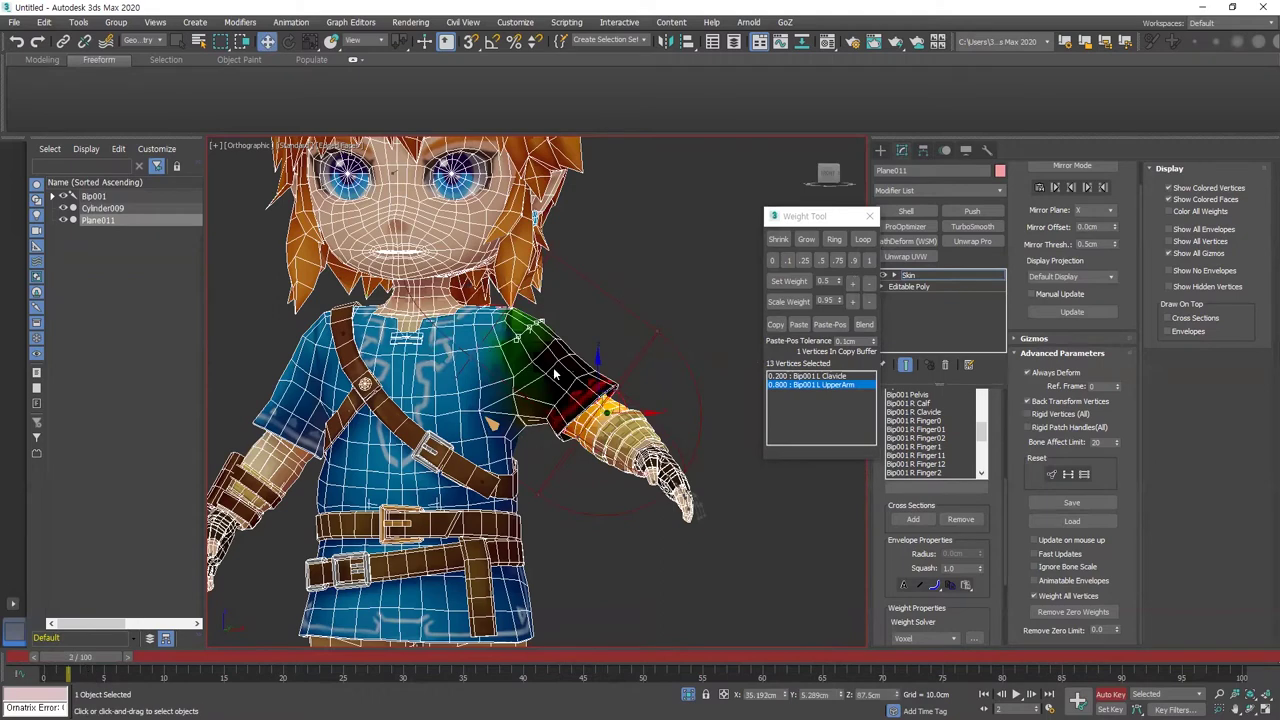
scroll(578, 412, up, 5)
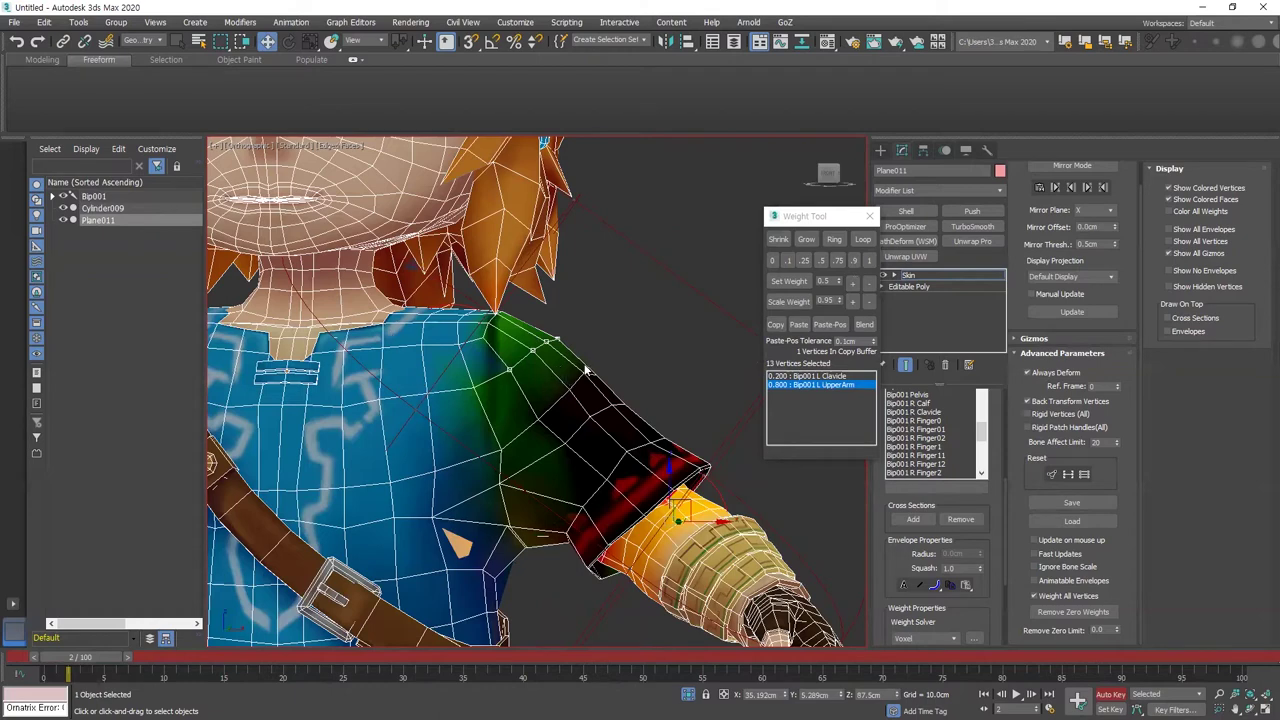
drag(110, 658, 57, 657)
scroll(481, 480, up, 3)
click(477, 512)
click(490, 440)
scroll(404, 436, down, 5)
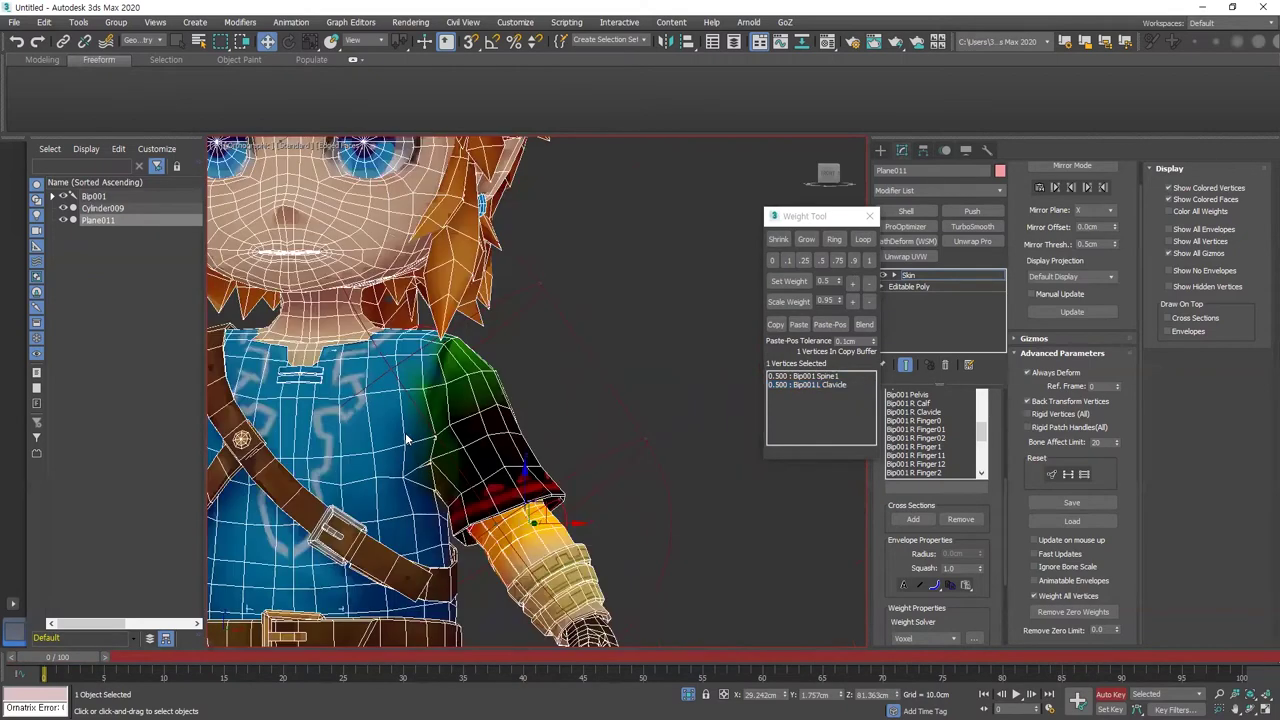
middle_drag(468, 415, 543, 384)
middle_drag(530, 456, 558, 440)
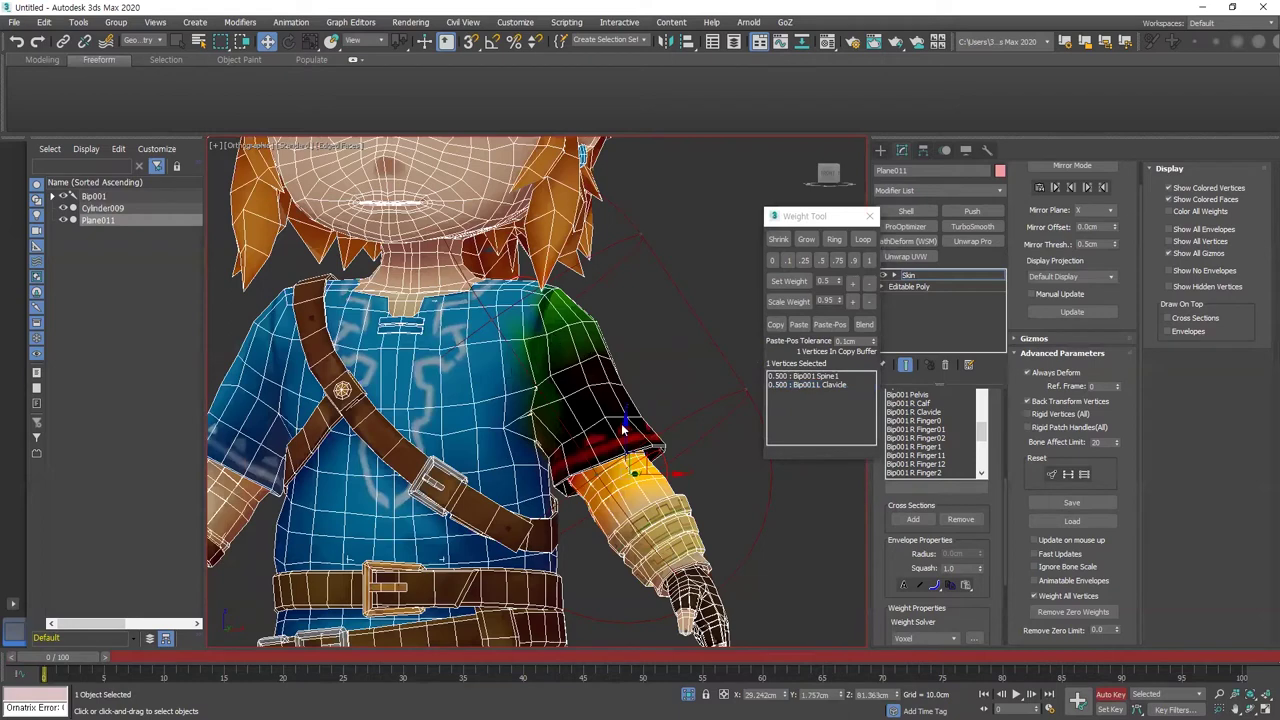
click(564, 390)
scroll(562, 390, down, 3)
middle_drag(460, 476, 463, 289)
middle_drag(460, 441, 512, 228)
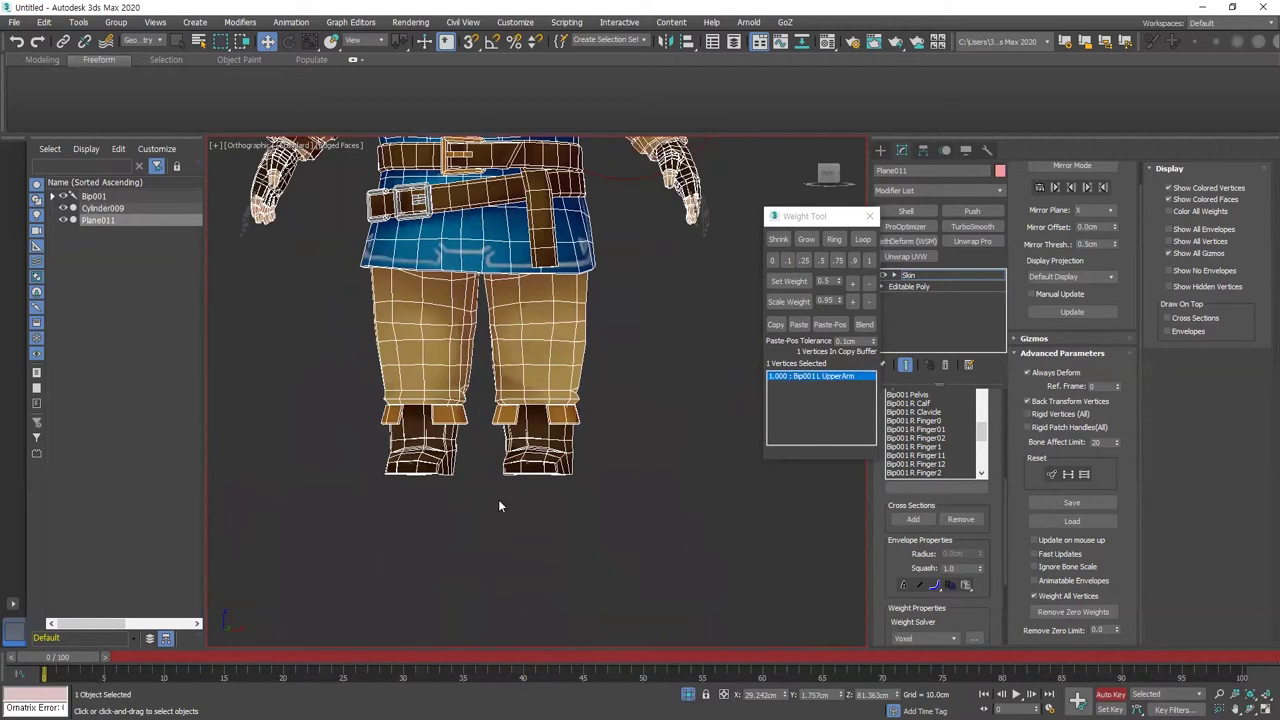
middle_drag(577, 253, 517, 492)
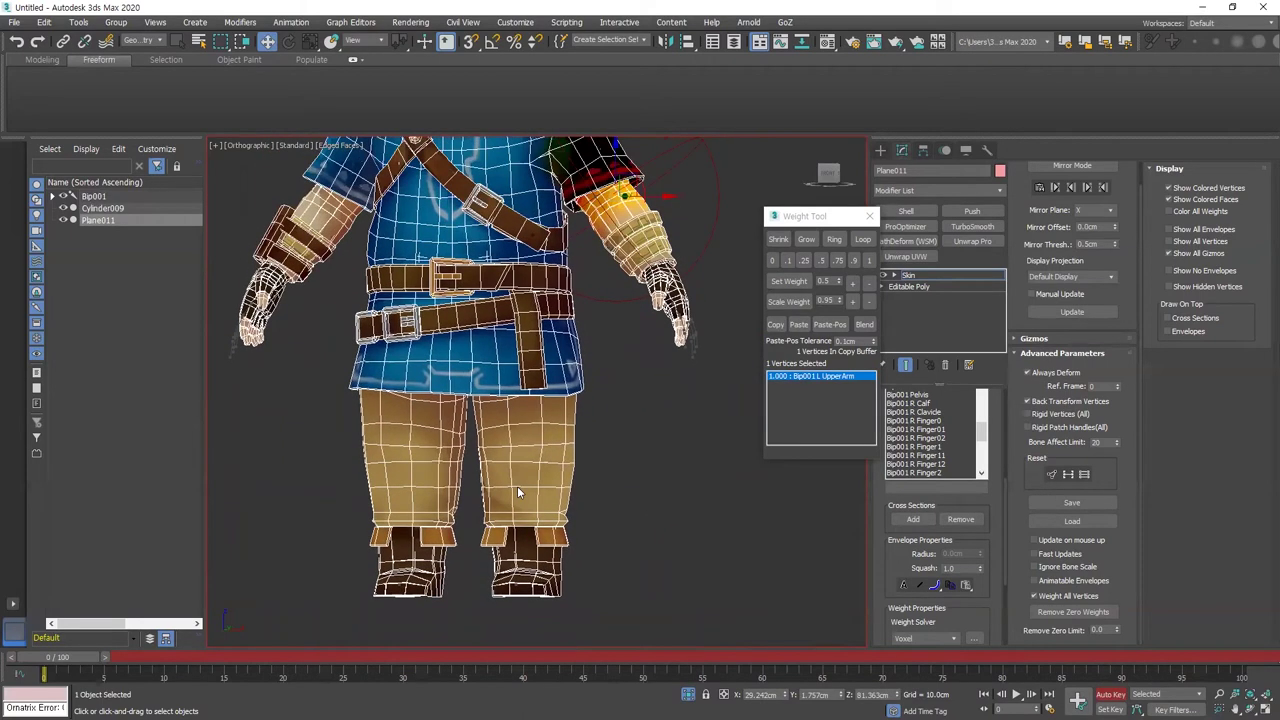
Examine the chest vertex beside the left armpit at frame 5, temporarily making the mesh see-through
drag(87, 660, 126, 665)
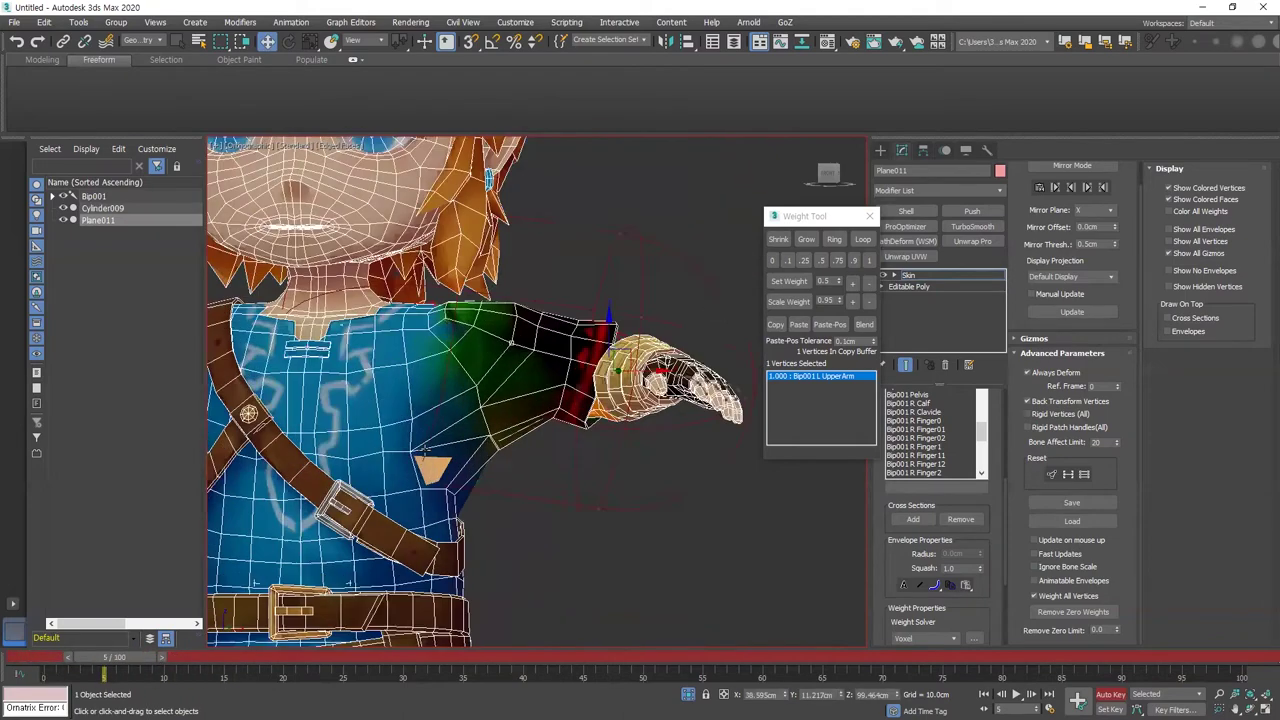
scroll(424, 452, up, 4)
click(405, 455)
mouse_move(405, 455)
alt+middle_down()
mouse_move(407, 515)
mouse_move(346, 394)
alt+middle_up()
key(alt+x)
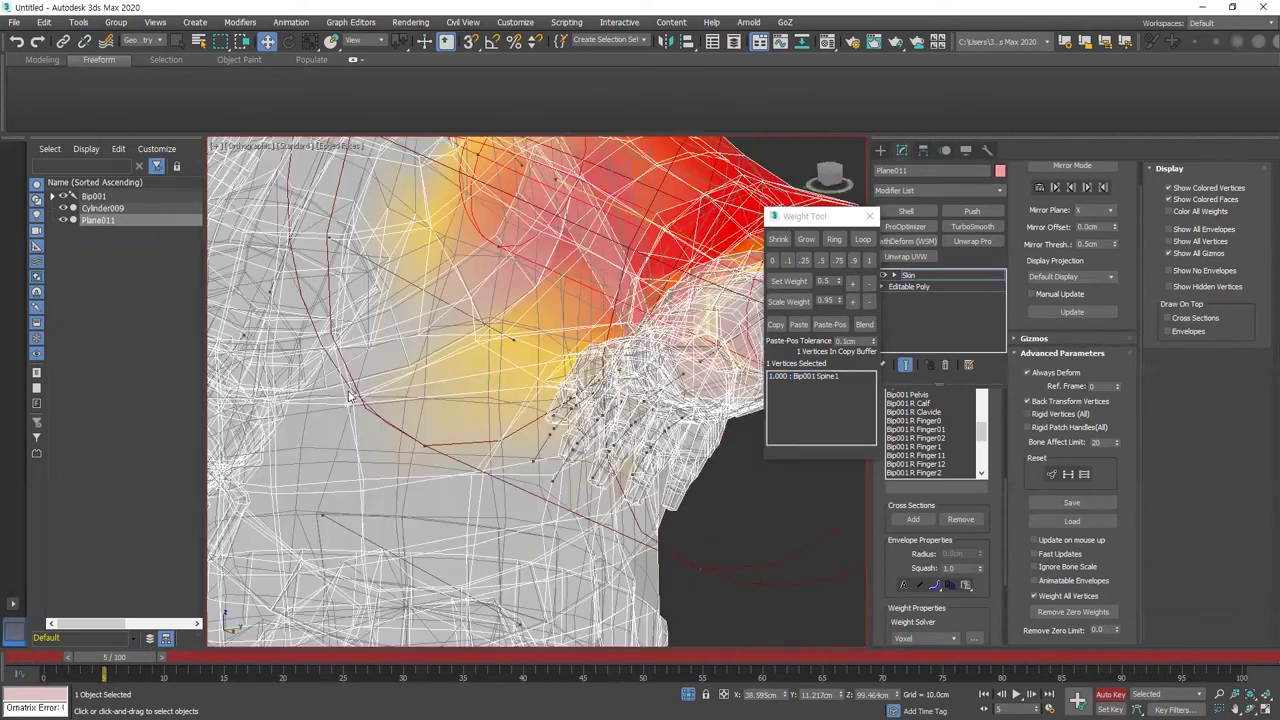
key(alt+x)
mouse_move(442, 416)
alt+middle_down()
mouse_move(430, 521)
mouse_move(489, 458)
alt+middle_up()
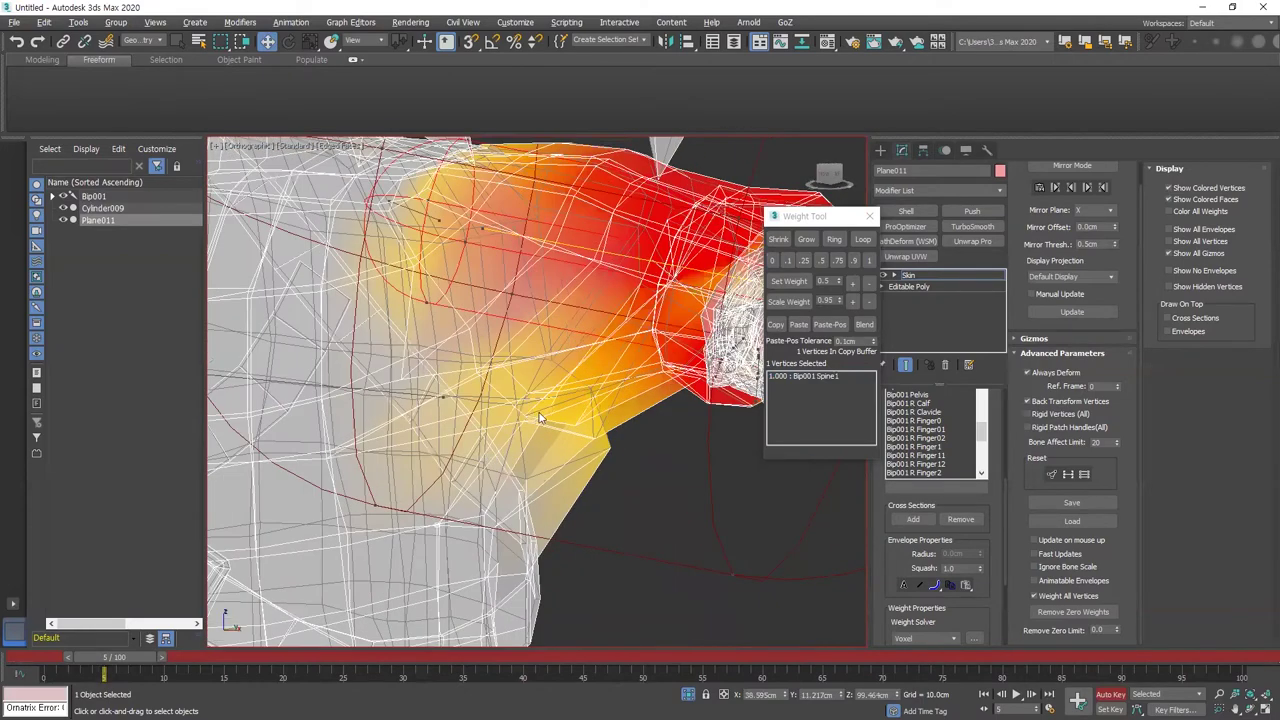
Select the vertex at the front of the left armpit and raise its Bip001 Spine1 weight at frame 2
scroll(541, 419, up, 10)
drag(529, 480, 491, 401)
drag(475, 487, 425, 386)
scroll(453, 468, down, 10)
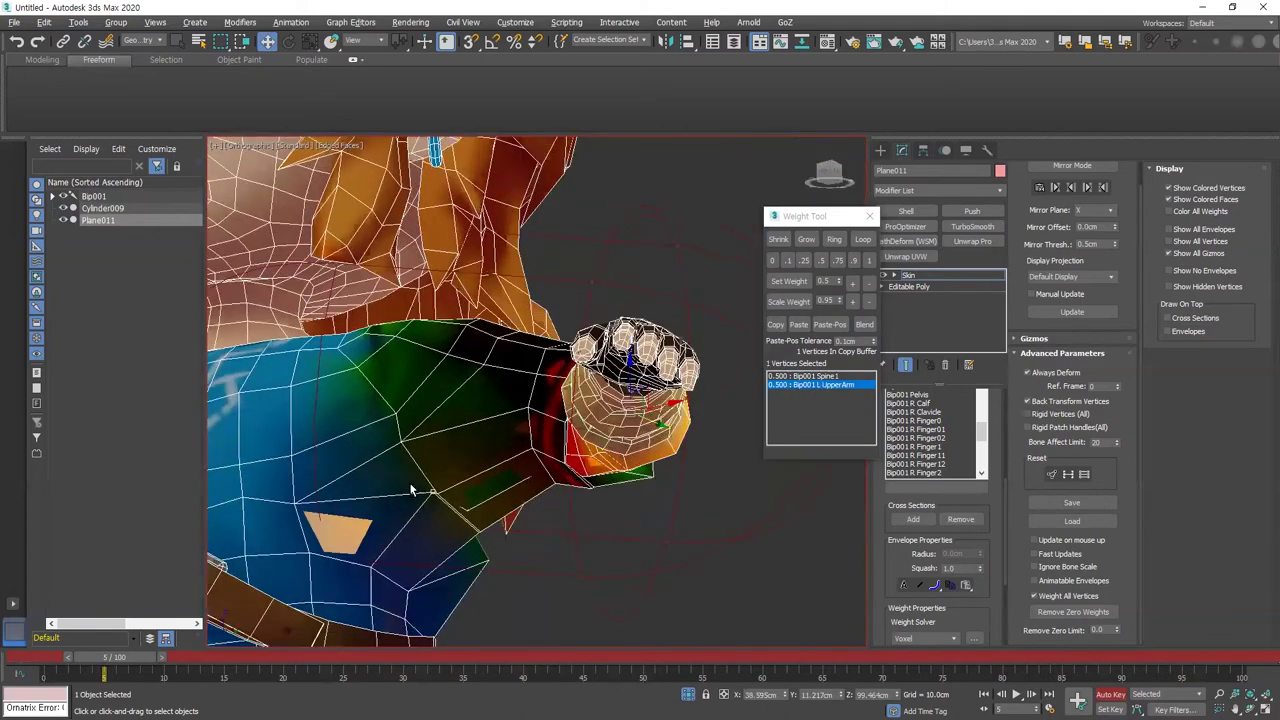
click(62, 676)
alt+middle_drag(362, 550, 337, 322)
drag(88, 660, 101, 656)
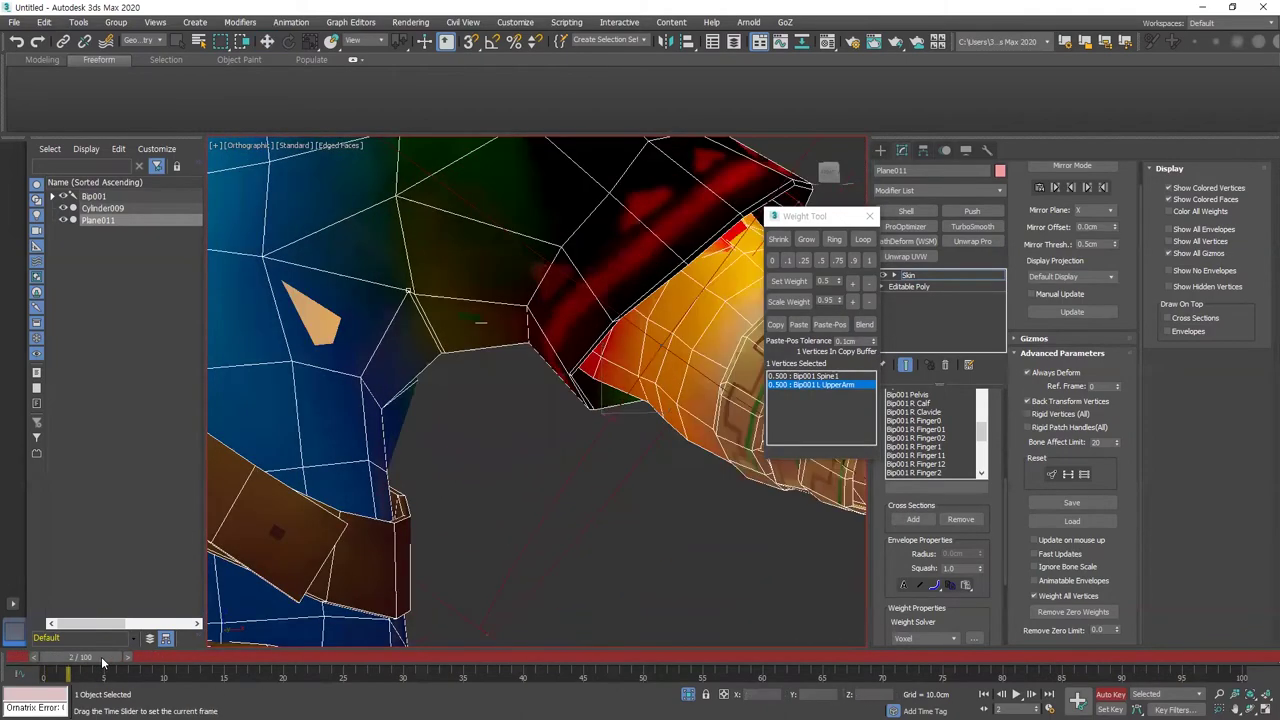
click(820, 375)
click(852, 281)
click(852, 285)
click(852, 285)
click(852, 285)
click(852, 285)
click(852, 285)
click(852, 285)
Copy the front armpit vertex's weights, select the adjoining vertex, and raise its Bip001 Spine1 weight at frame 4
key(F3)
scroll(379, 270, up, 4)
key(F3)
key(F3)
click(779, 326)
click(415, 252)
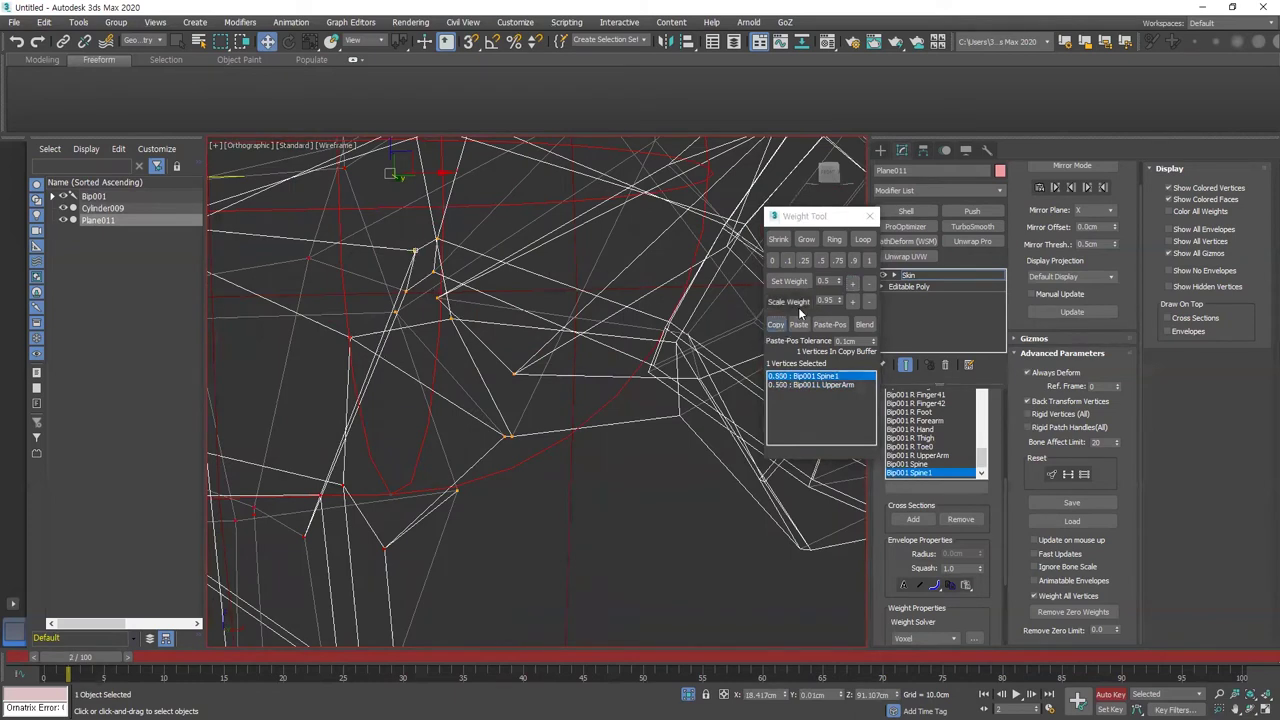
key(F3)
mouse_move(90, 662)
mouse_down()
mouse_move(130, 659)
mouse_move(69, 664)
mouse_move(126, 656)
mouse_move(89, 661)
mouse_move(112, 656)
mouse_up()
key(F3)
key(F3)
key(w)
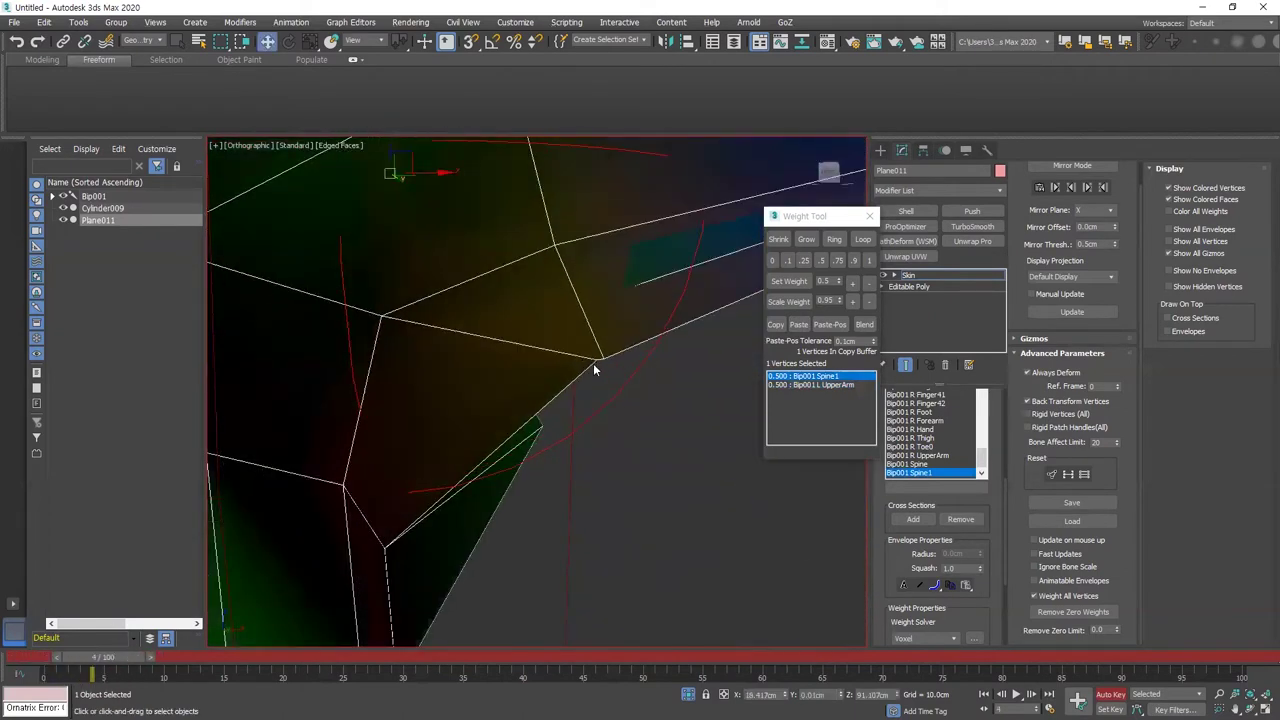
click(852, 285)
click(852, 285)
click(852, 285)
click(852, 285)
click(852, 285)
click(852, 285)
Select the two protruding vertices on the underside of the left armpit and raise their Bip001 Spine1 weight
drag(564, 493, 523, 395)
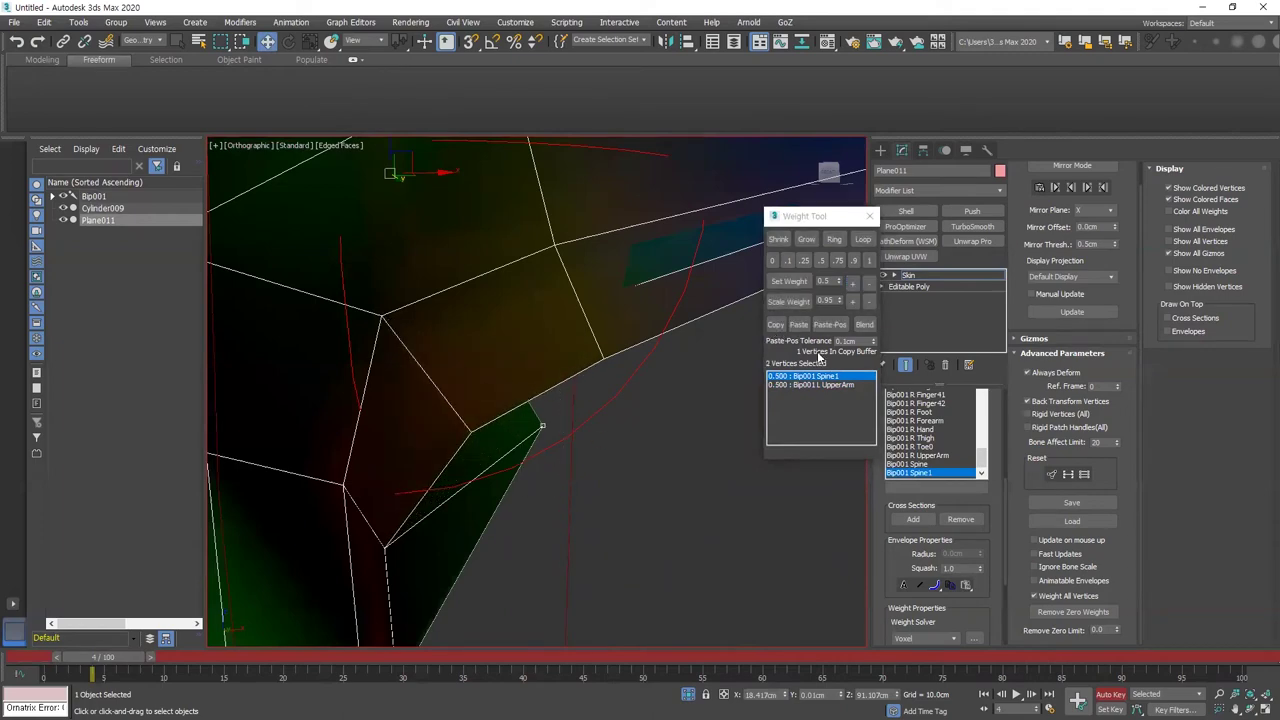
click(853, 284)
click(853, 284)
click(853, 284)
click(853, 284)
click(853, 284)
Select the three back vertices beside the left armpit and set their Bip001 L UpperArm weight to 0.35
scroll(525, 452, down, 10)
alt+middle_drag(531, 458, 312, 438)
scroll(537, 434, up, 10)
scroll(537, 438, up, 5)
drag(549, 370, 515, 333)
scroll(490, 360, down, 6)
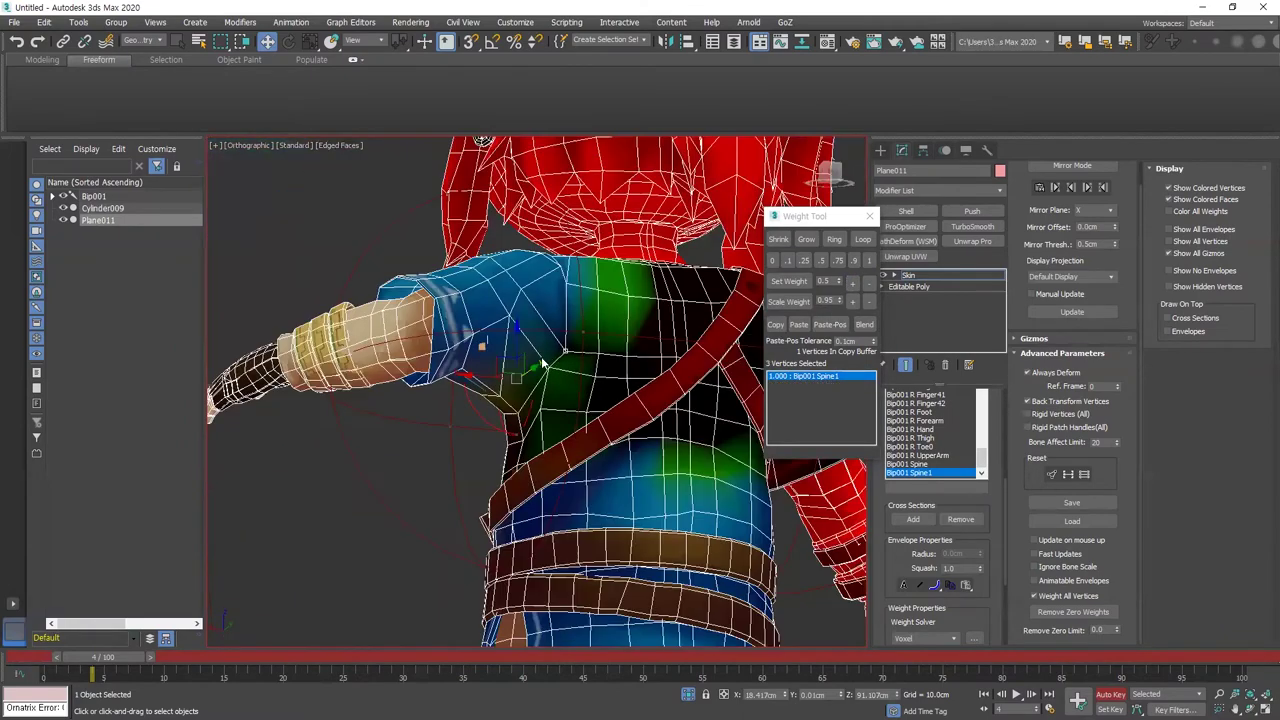
key(F3)
scroll(440, 338, up, 4)
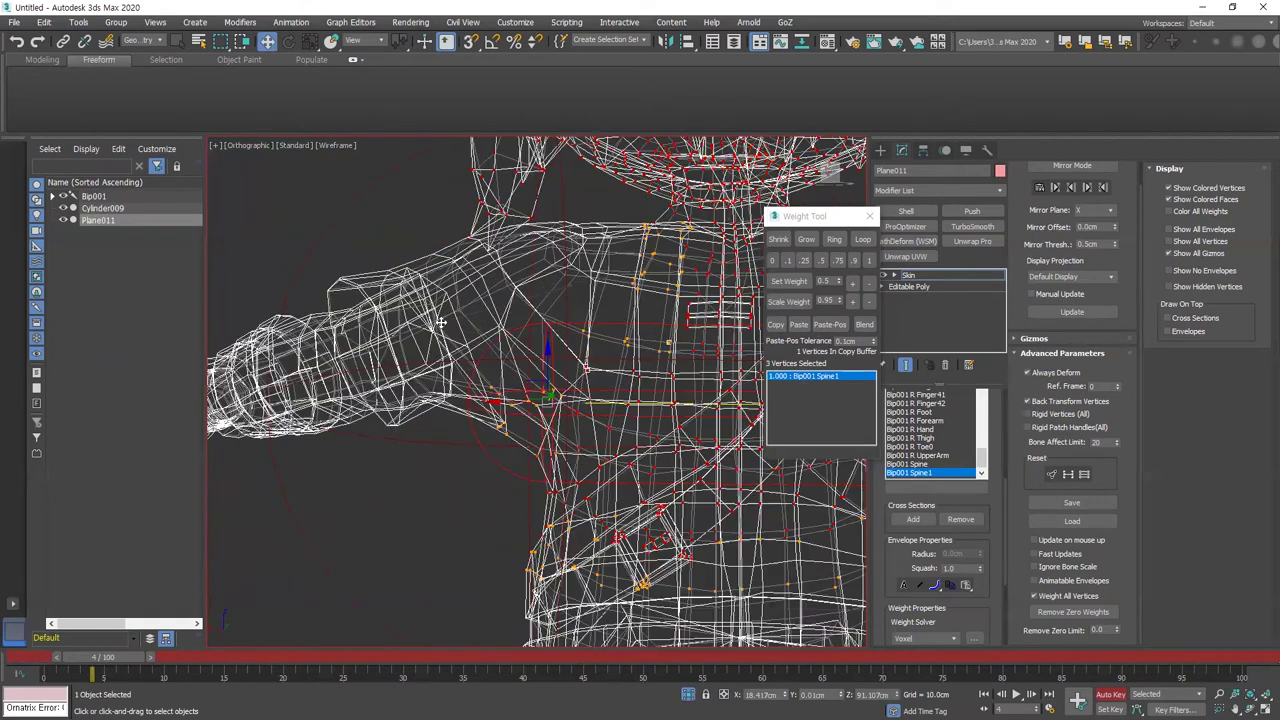
click(930, 455)
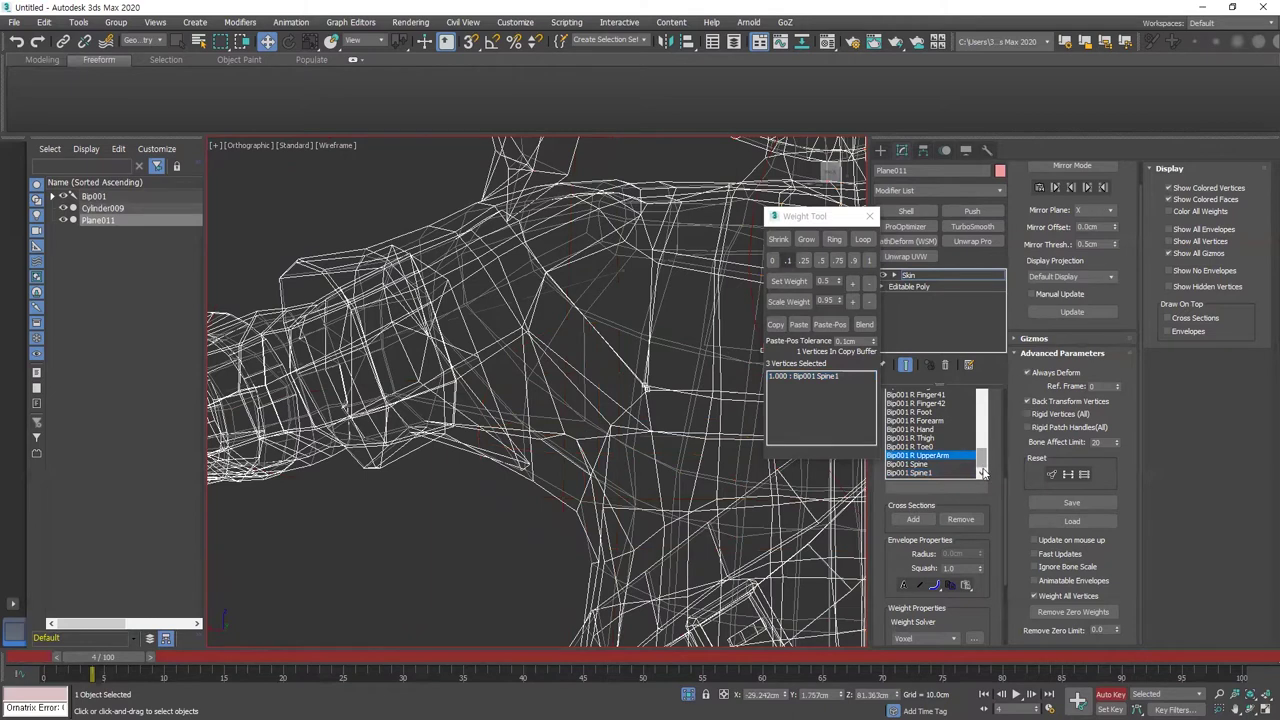
drag(985, 460, 993, 418)
click(916, 464)
click(853, 285)
key(F3)
click(855, 287)
click(855, 287)
click(855, 287)
click(855, 287)
click(855, 287)
click(855, 287)
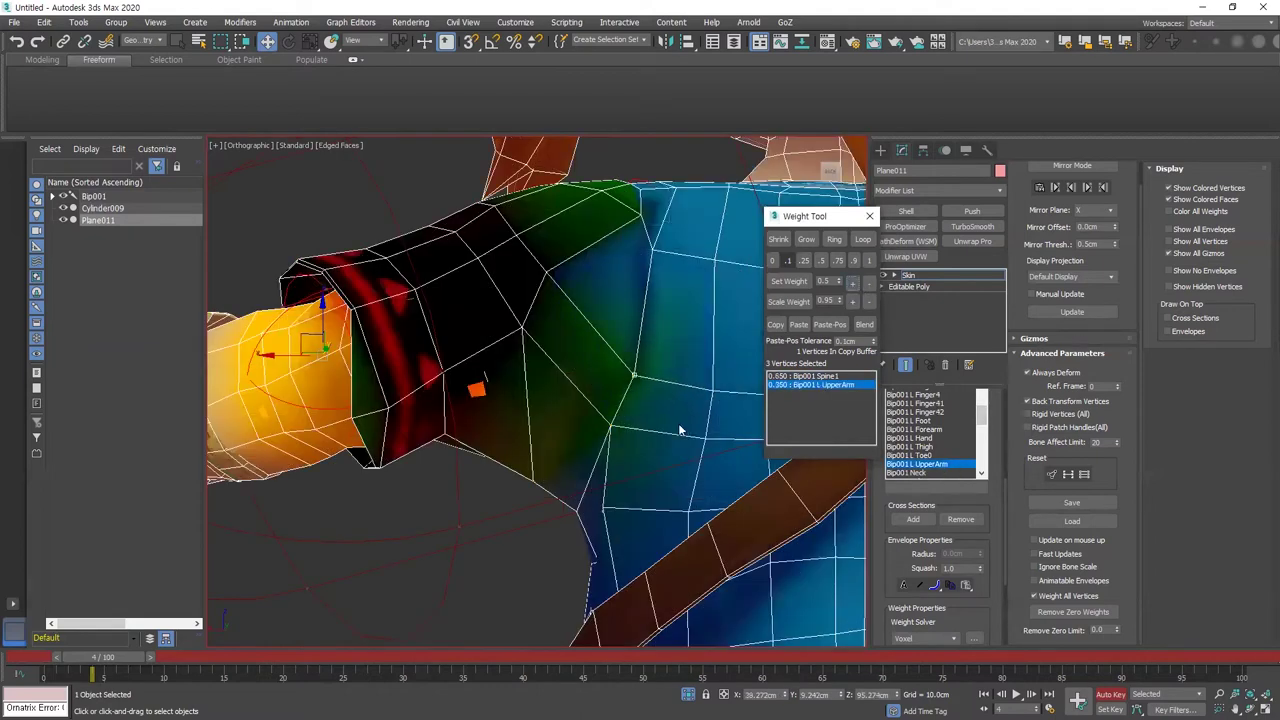
Adjust the Bip001 L UpperArm weight just below those back vertices and set the two vertices beneath to 0.1
drag(628, 450, 592, 418)
click(867, 283)
click(628, 511)
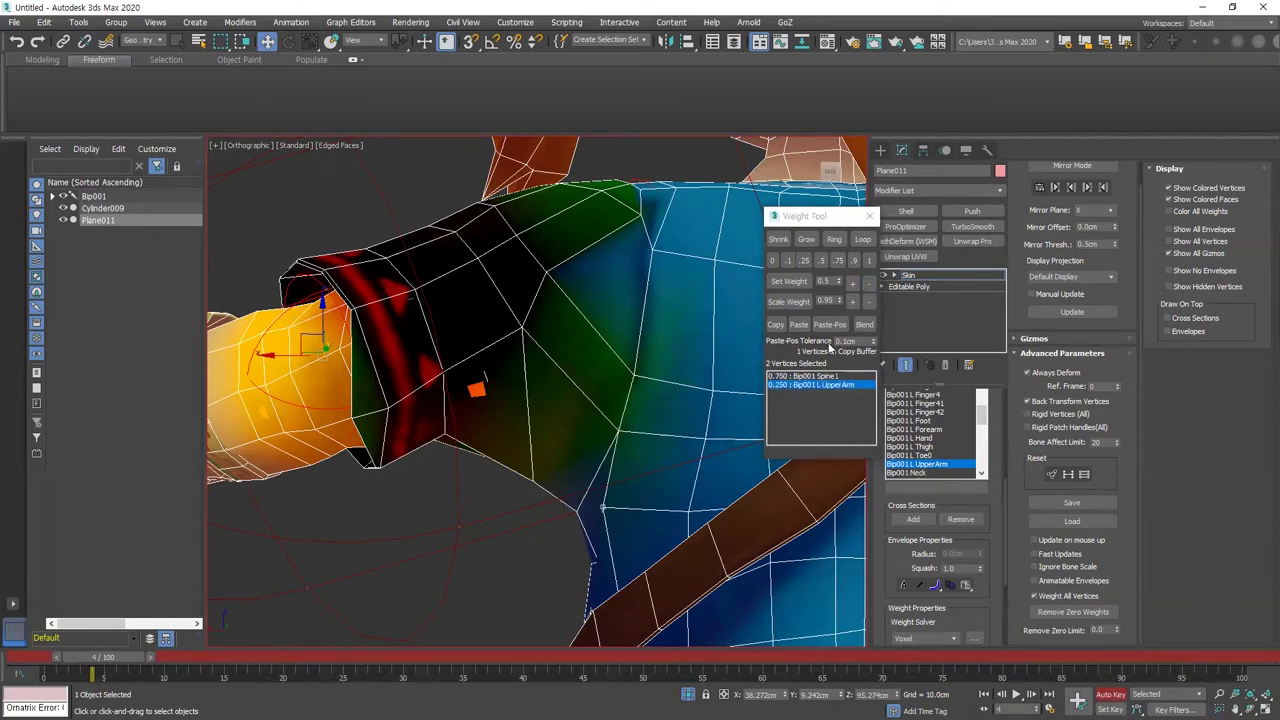
click(870, 284)
click(870, 284)
click(870, 284)
scroll(518, 400, down, 5)
alt+middle_drag(531, 416, 602, 389)
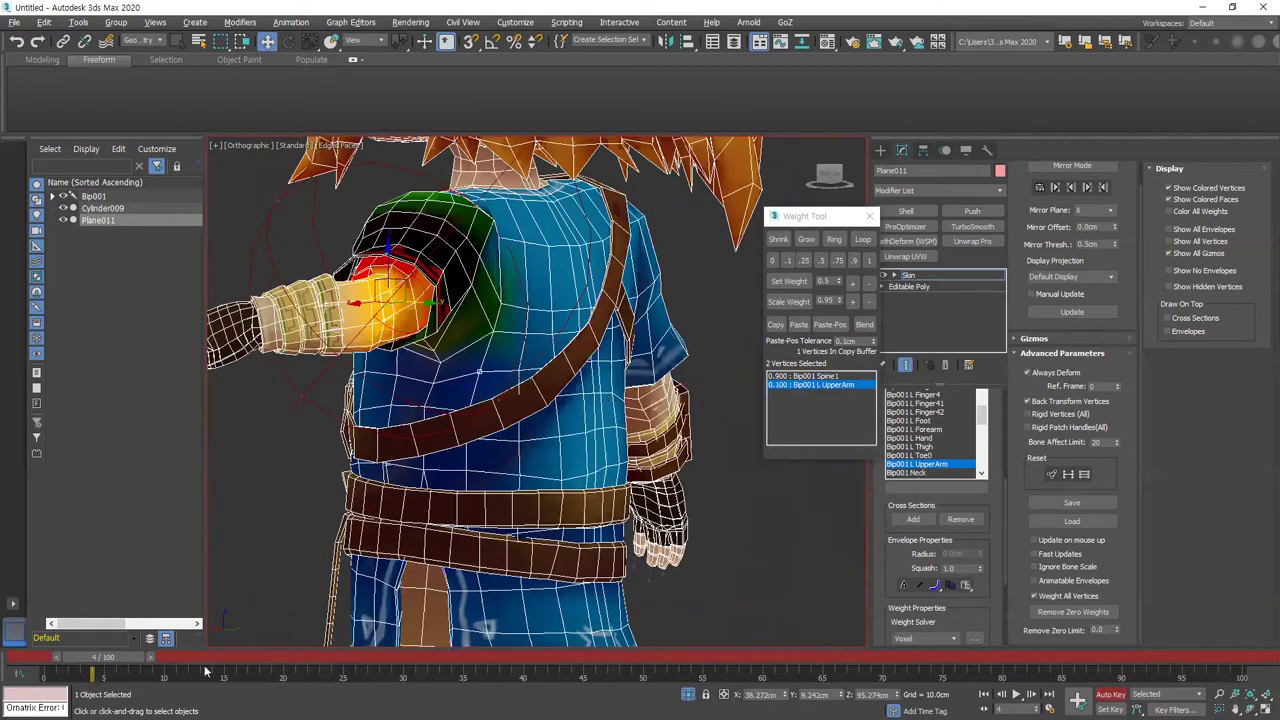
At frame 3, select the 11 vertices on the underside of the left sleeve hem and set their Bip001 Spine1 weight to 0.2
mouse_move(127, 661)
mouse_down()
mouse_move(79, 658)
mouse_move(127, 658)
mouse_up()
alt+middle_drag(423, 485, 280, 543)
scroll(280, 543, up, 3)
drag(137, 665, 128, 664)
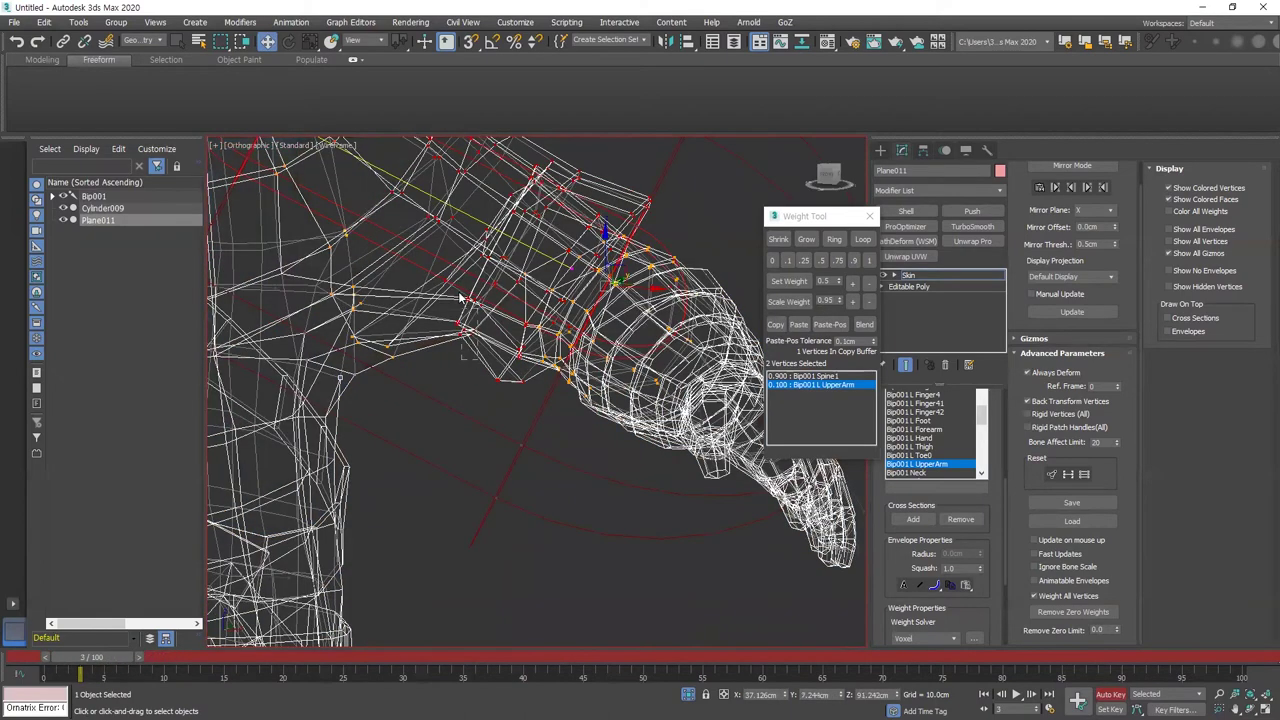
drag(461, 298, 477, 331)
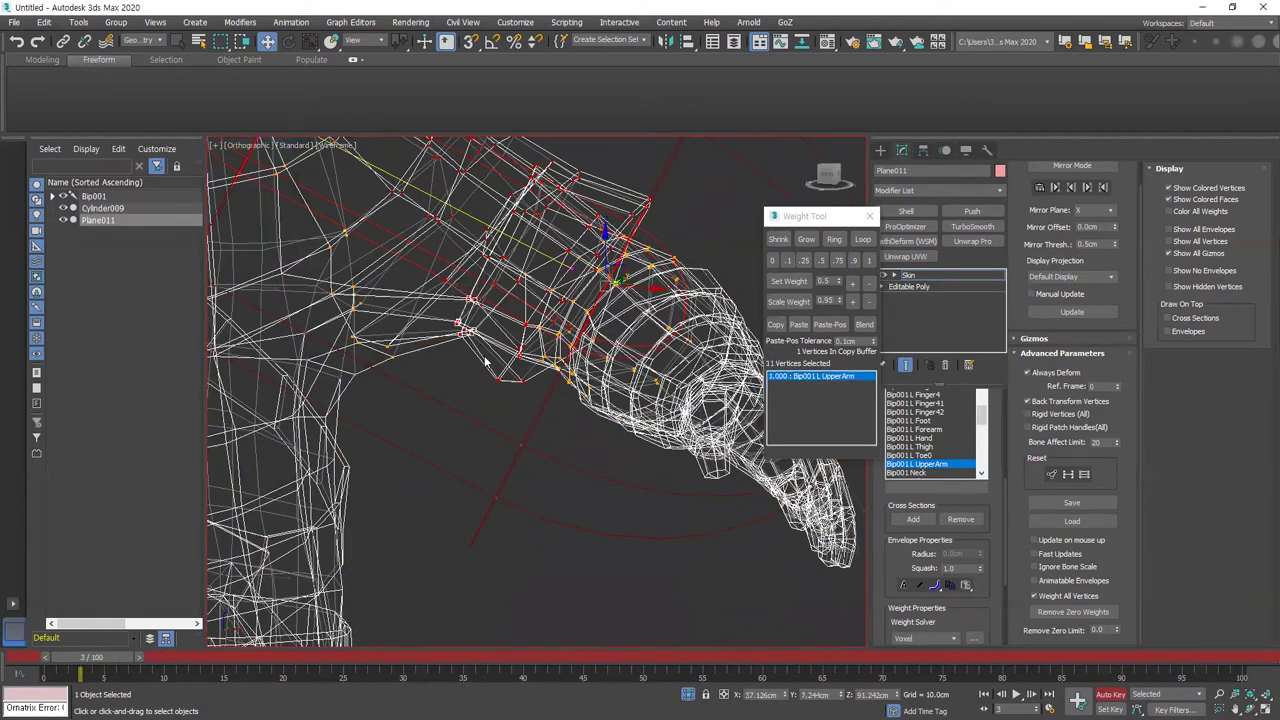
middle_drag(312, 480, 566, 413)
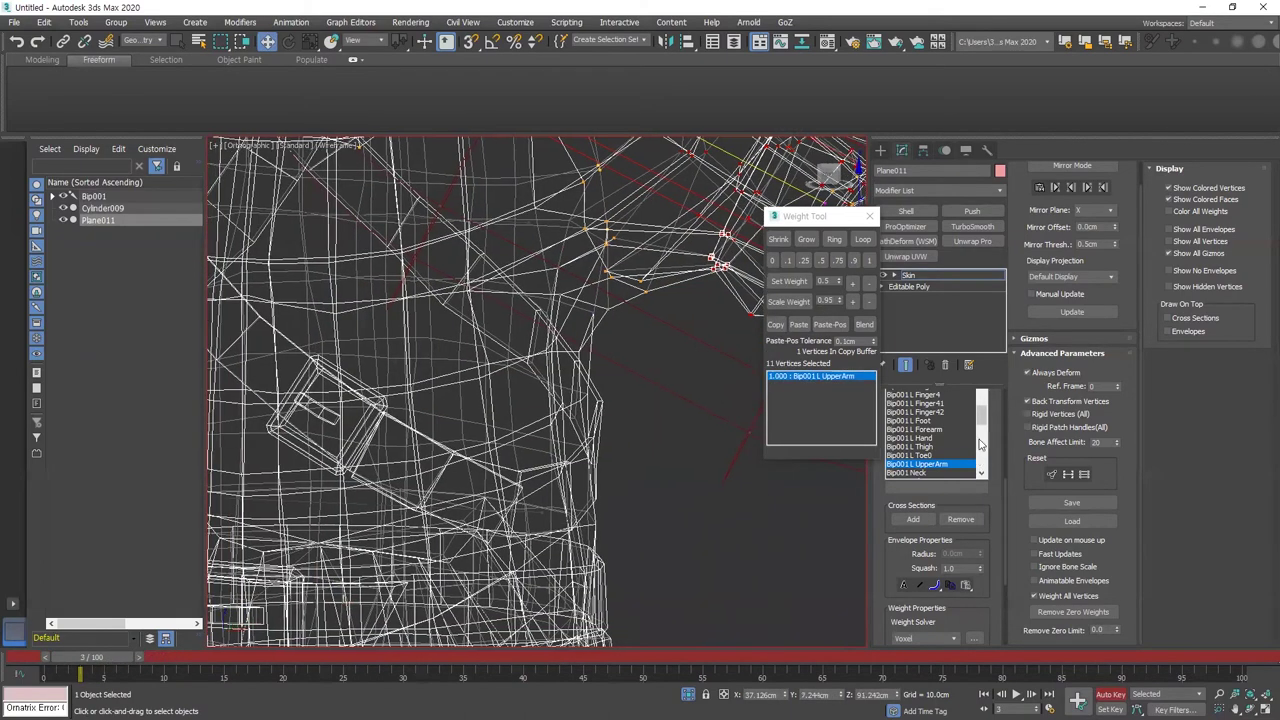
drag(982, 418, 980, 472)
click(929, 472)
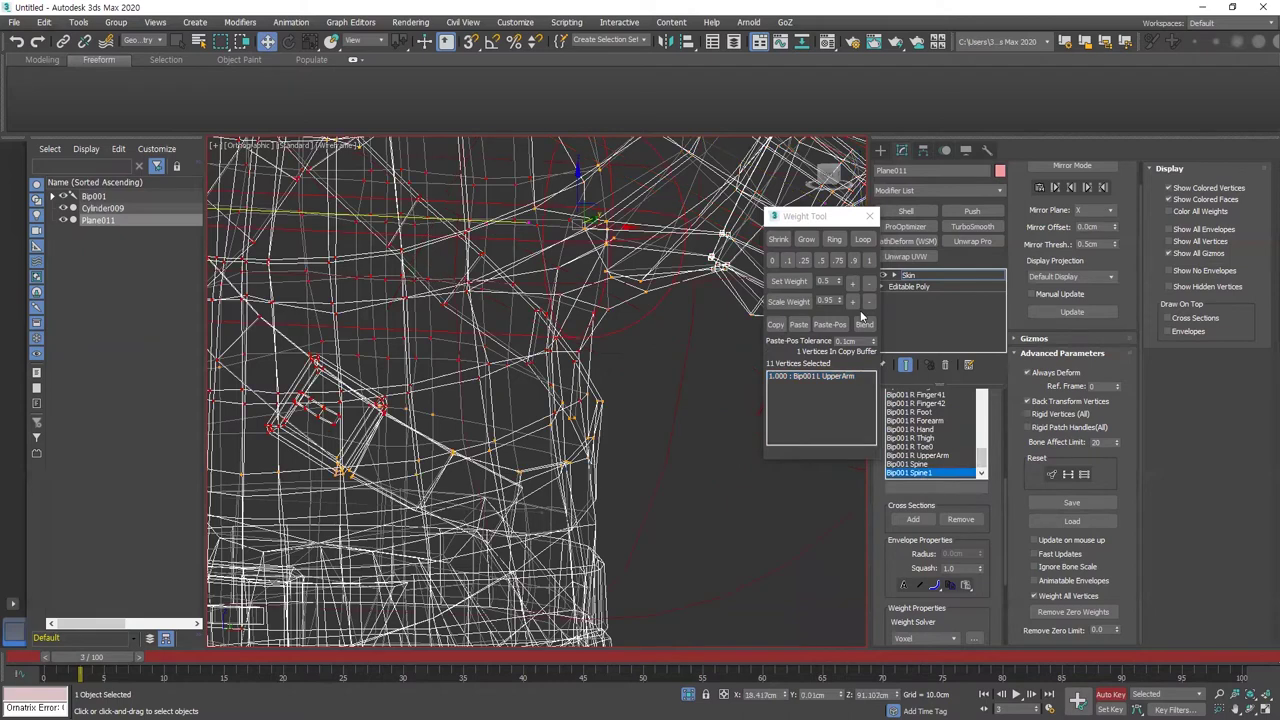
key(F3)
click(852, 287)
click(852, 287)
click(852, 287)
click(852, 287)
scroll(612, 358, down, 9)
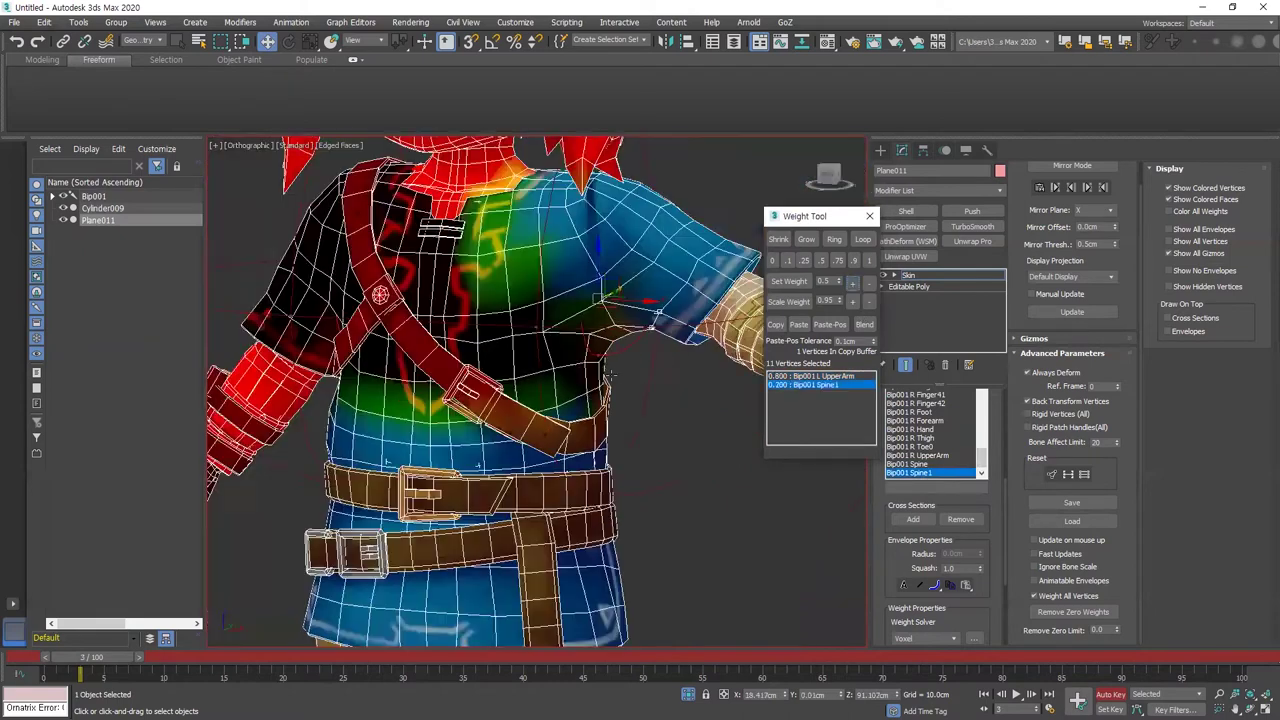
alt+middle_drag(612, 358, 643, 345)
Return to frame 0, hide the edged faces, turn off Auto Key and frame the character in the Front view
mouse_move(122, 667)
mouse_down()
mouse_move(90, 659)
mouse_move(170, 657)
mouse_move(43, 657)
mouse_up()
key(F4)
click(161, 657)
key(w)
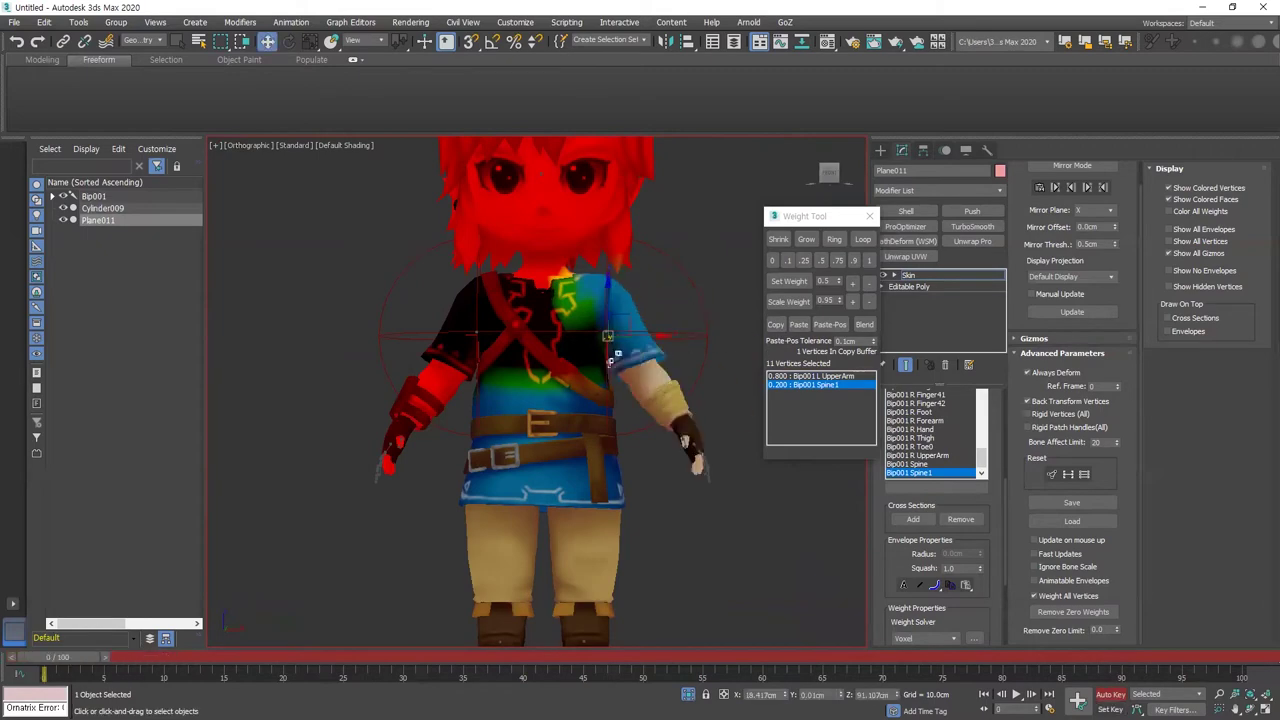
scroll(613, 533, down, 4)
key(f)
scroll(617, 452, down, 6)
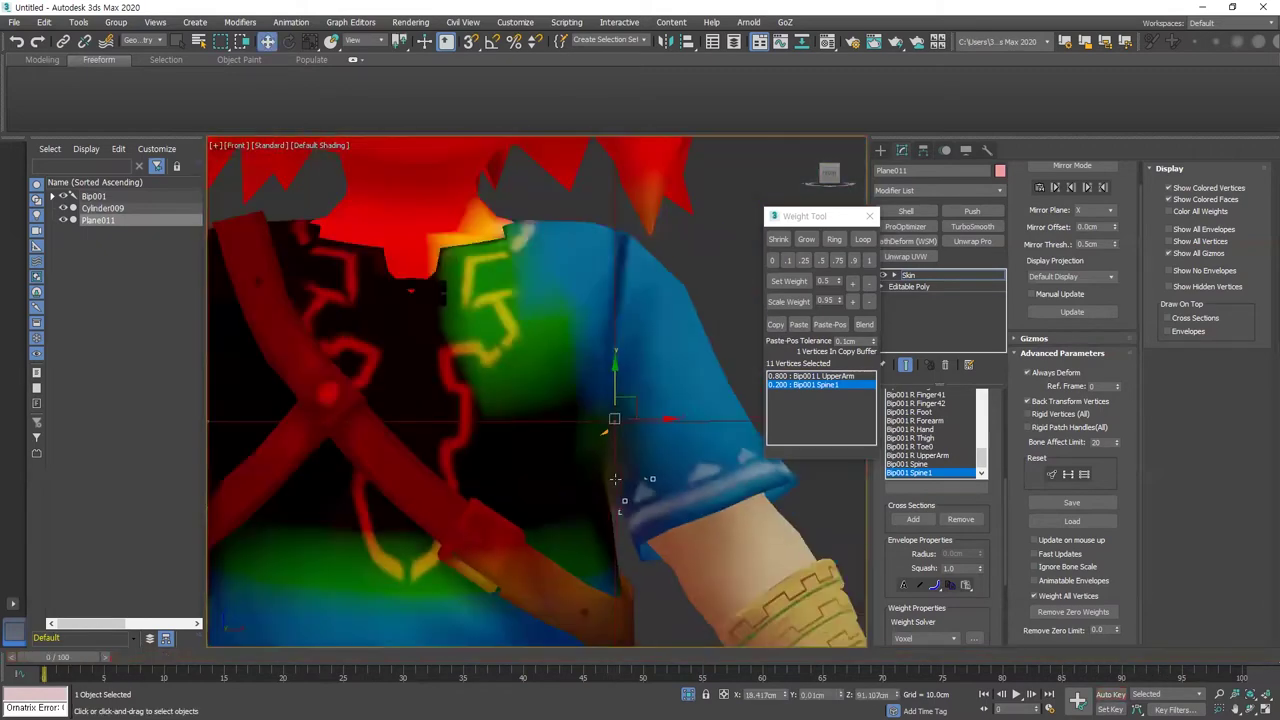
key(F3)
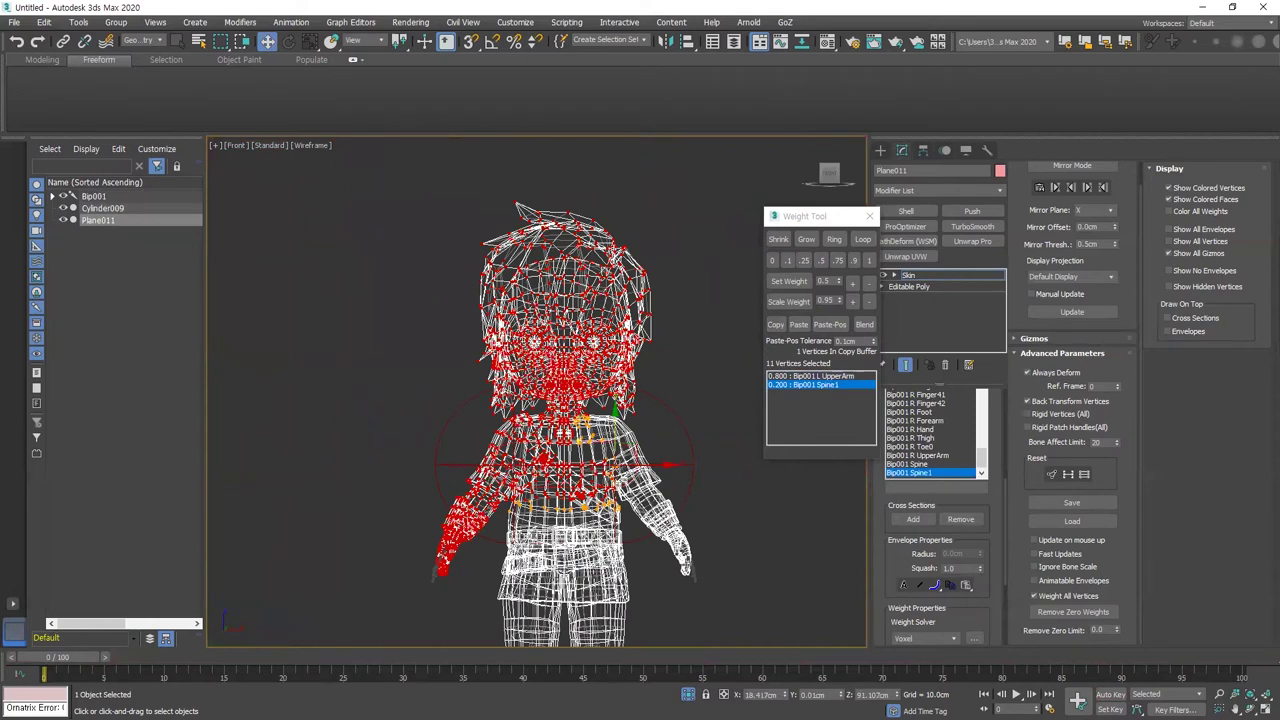
scroll(690, 572, up, 5)
scroll(654, 418, down, 5)
key(F3)
scroll(694, 384, up, 7)
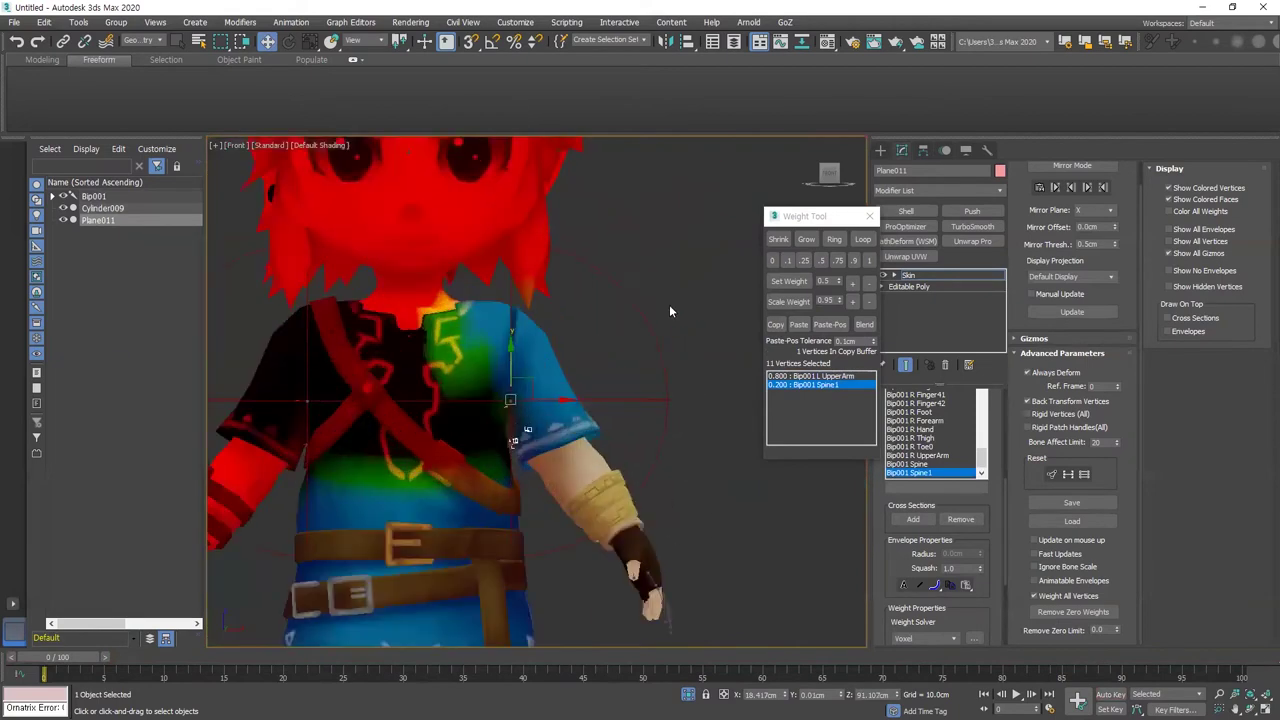
Turn on Mirror Mode across the X plane and paste the character's left-side blue vertex weights onto the green right-side vertices
click(1080, 165)
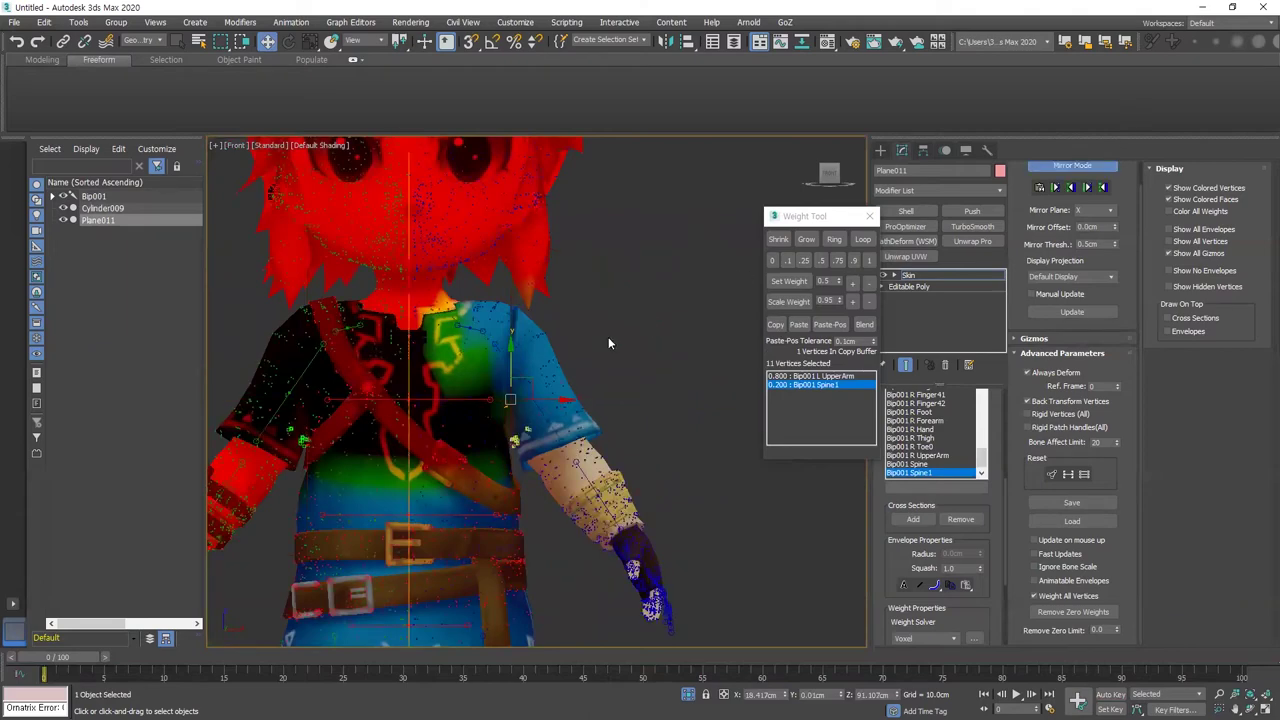
scroll(600, 310, down, 3)
key(F3)
key(F3)
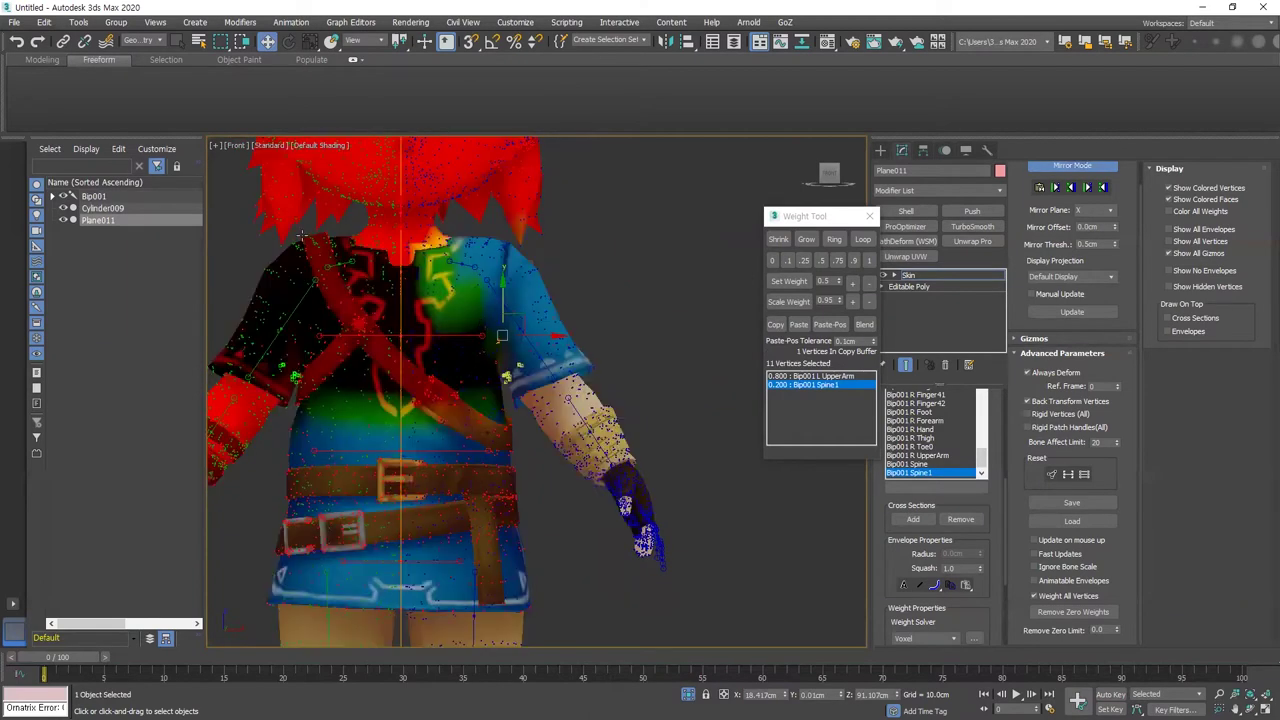
middle_drag(425, 396, 543, 271)
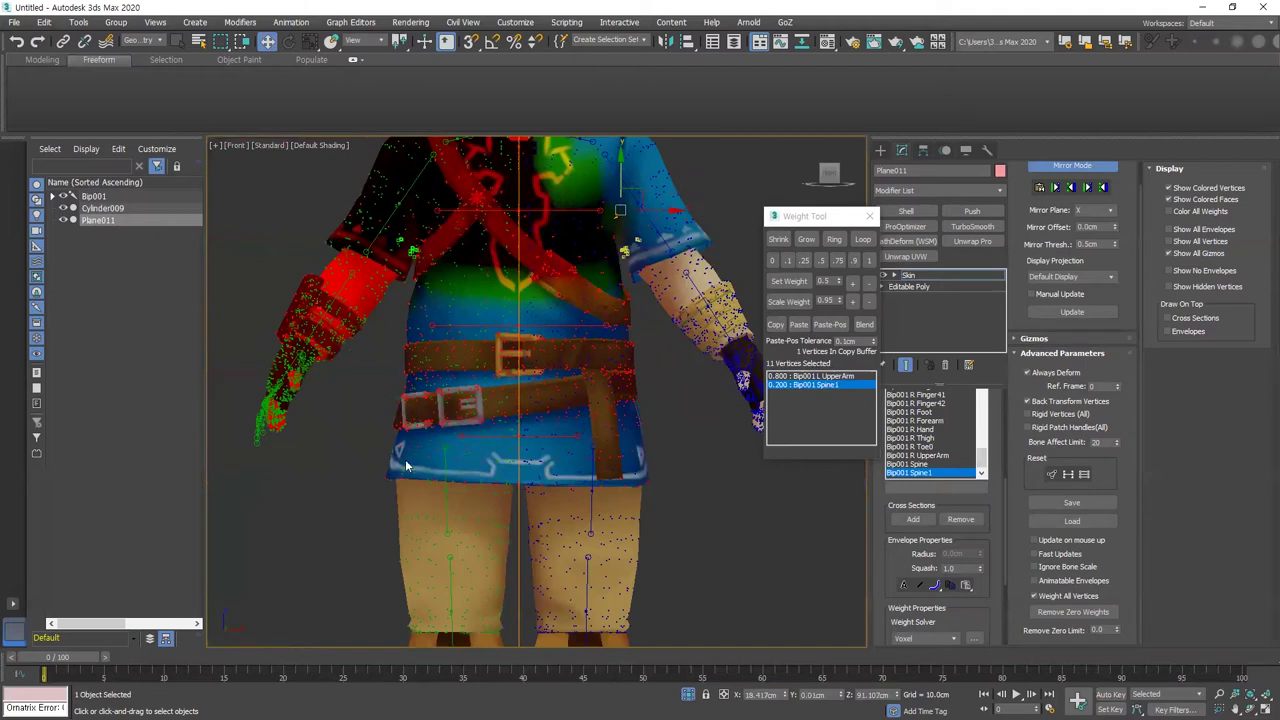
click(1105, 188)
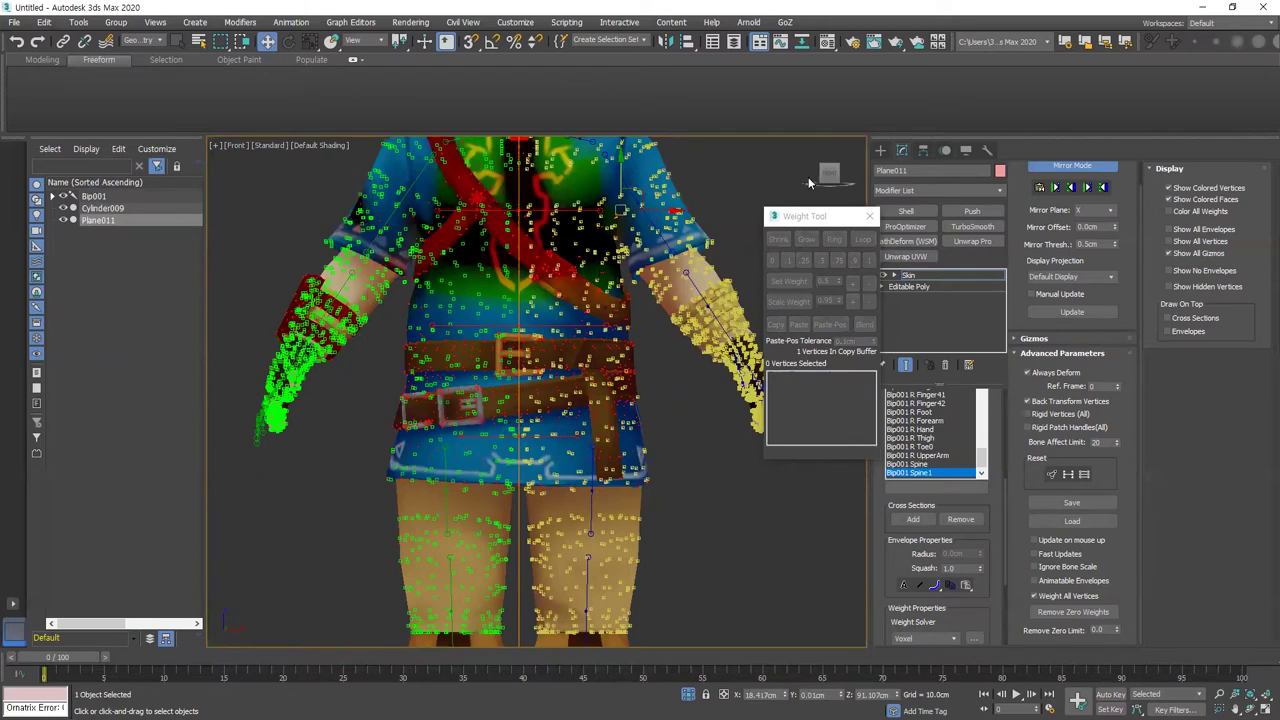
Move to frame 1, leave Skin editing and unhide the bone objects
mouse_move(85, 661)
mouse_down()
mouse_move(157, 658)
mouse_move(86, 669)
mouse_move(98, 673)
mouse_up()
click(882, 151)
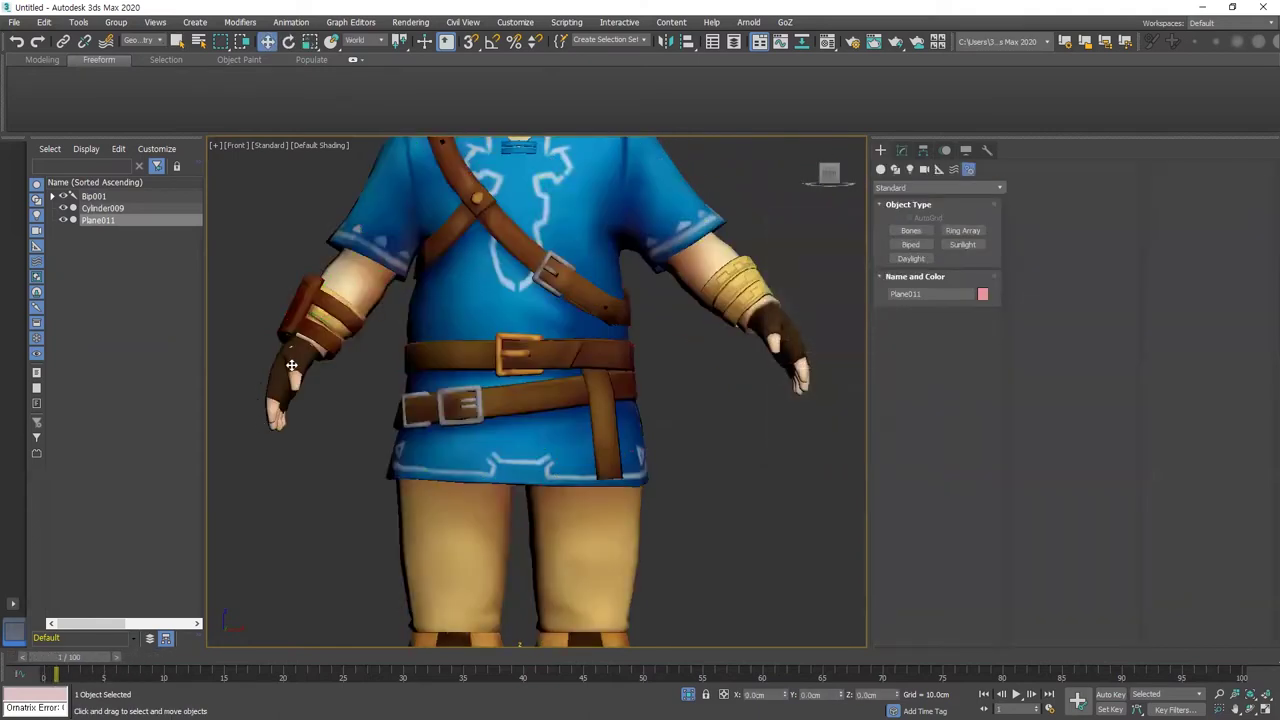
click(966, 151)
click(916, 375)
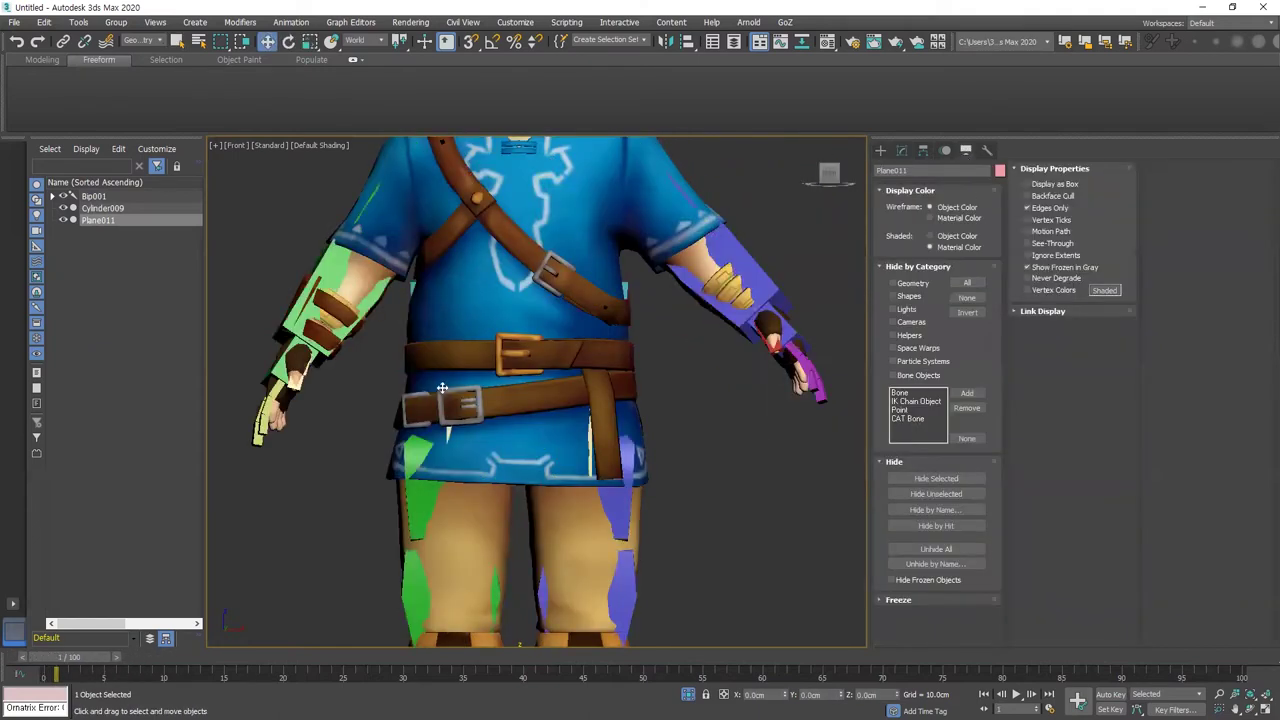
With Auto Key on at frame 5, move the Bip001 R Hand bone up and outward to raise the right arm
click(275, 385)
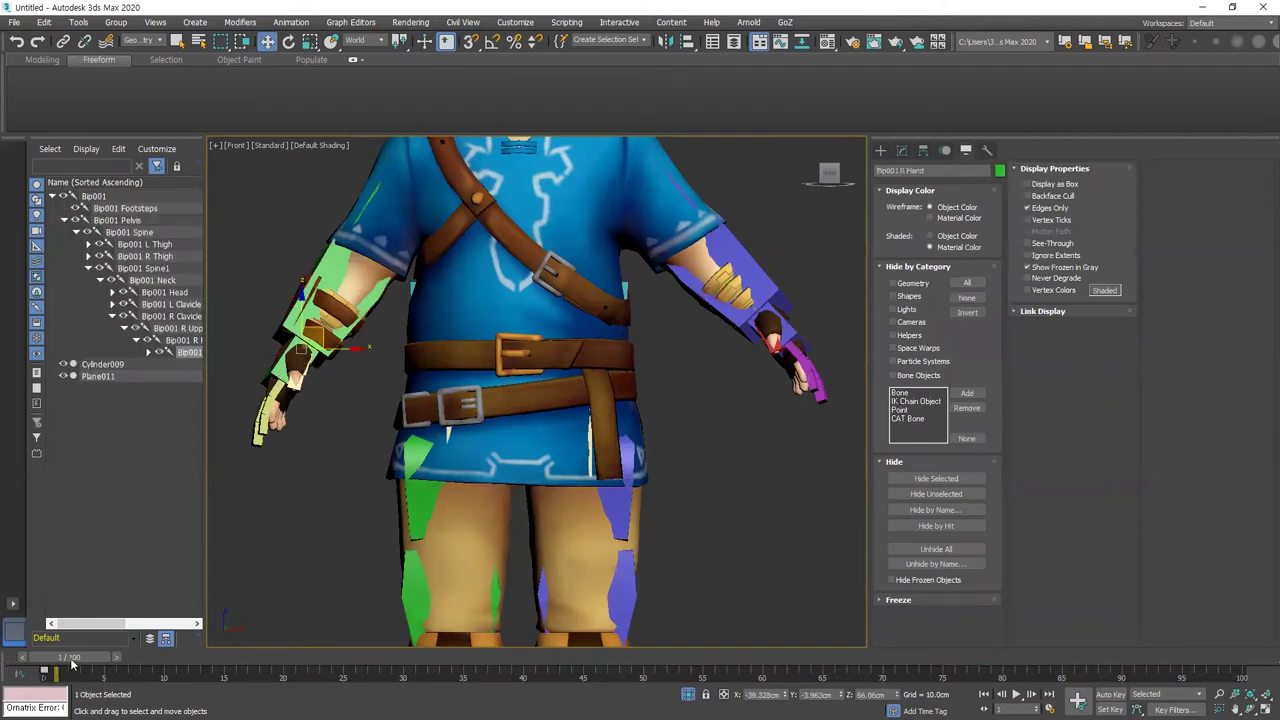
drag(72, 662, 121, 660)
key(n)
middle_drag(328, 335, 366, 373)
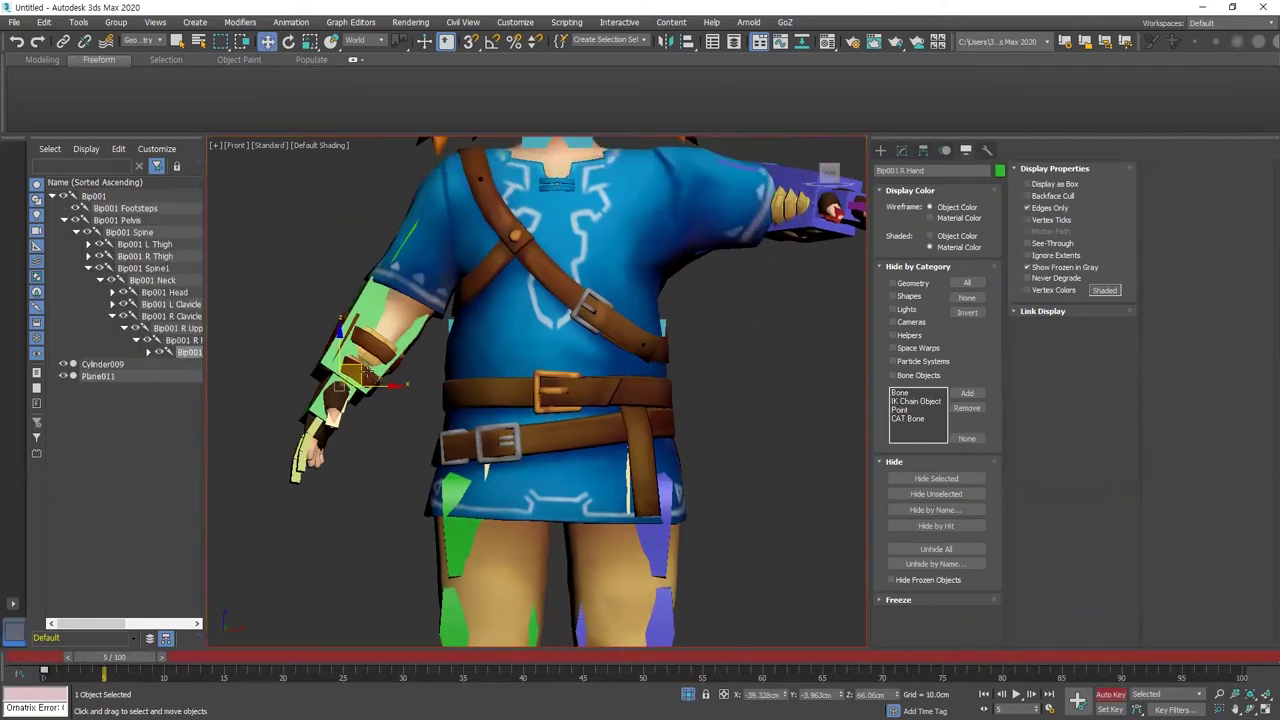
drag(352, 358, 290, 250)
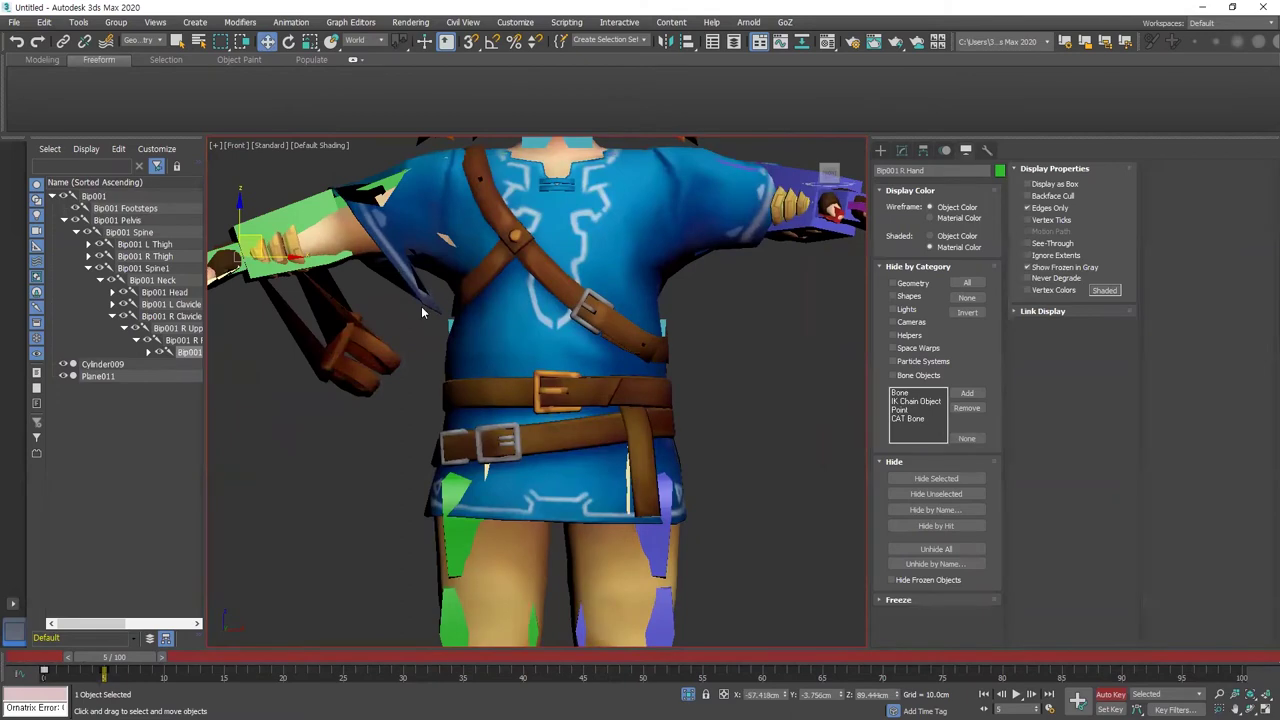
Examine the right sleeve, armpit and forearm strap deformation with the arm raised at frames 5 and 4
scroll(422, 308, up, 6)
scroll(456, 322, down, 6)
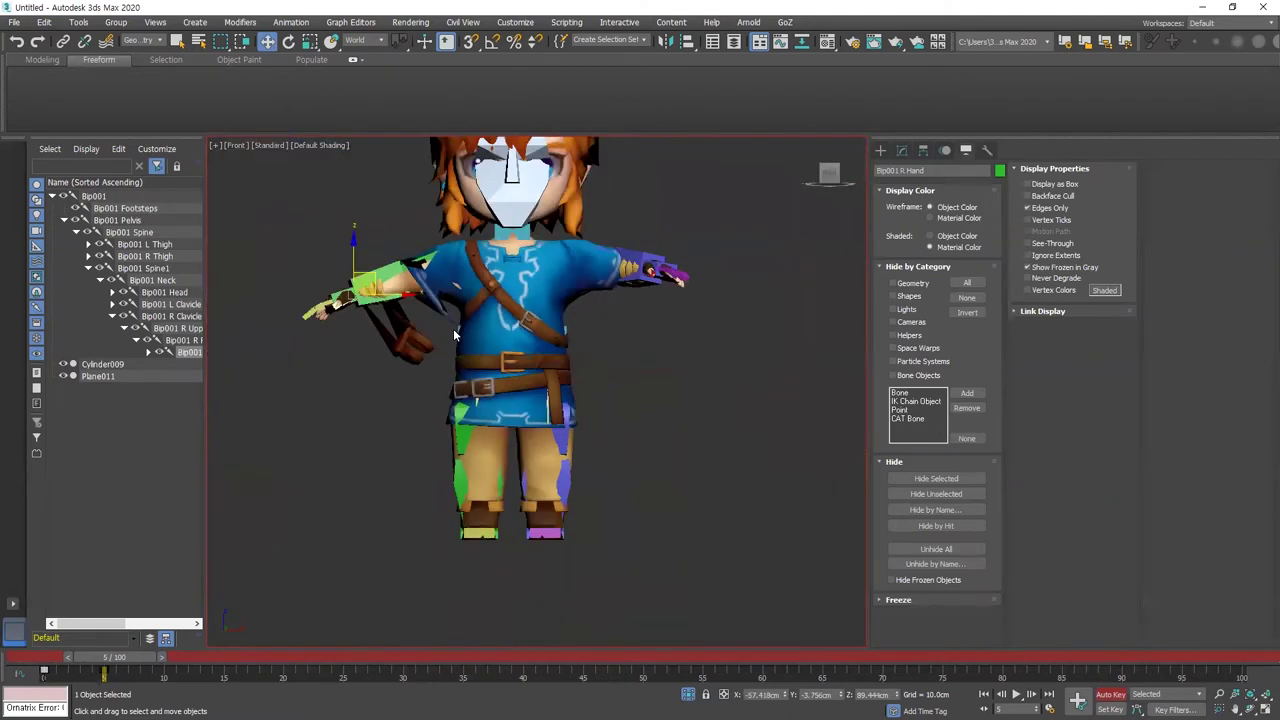
scroll(445, 325, up, 4)
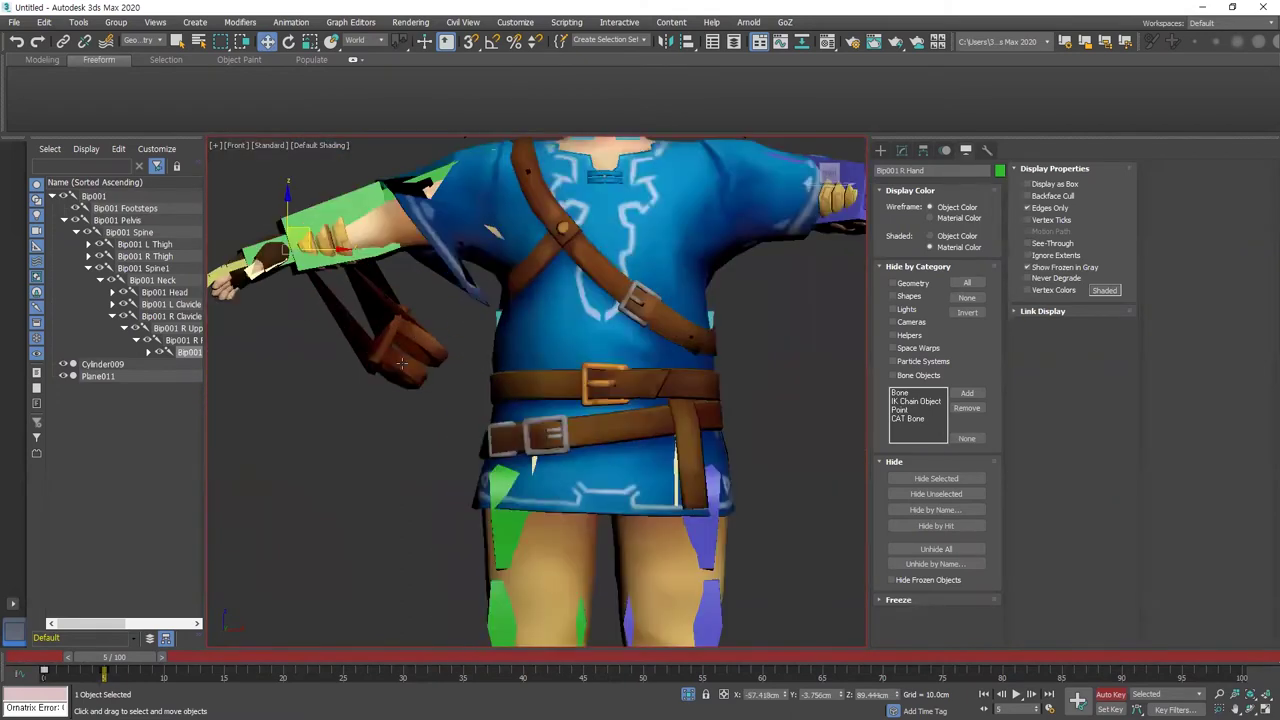
scroll(431, 350, down, 4)
alt+middle_drag(431, 350, 432, 393)
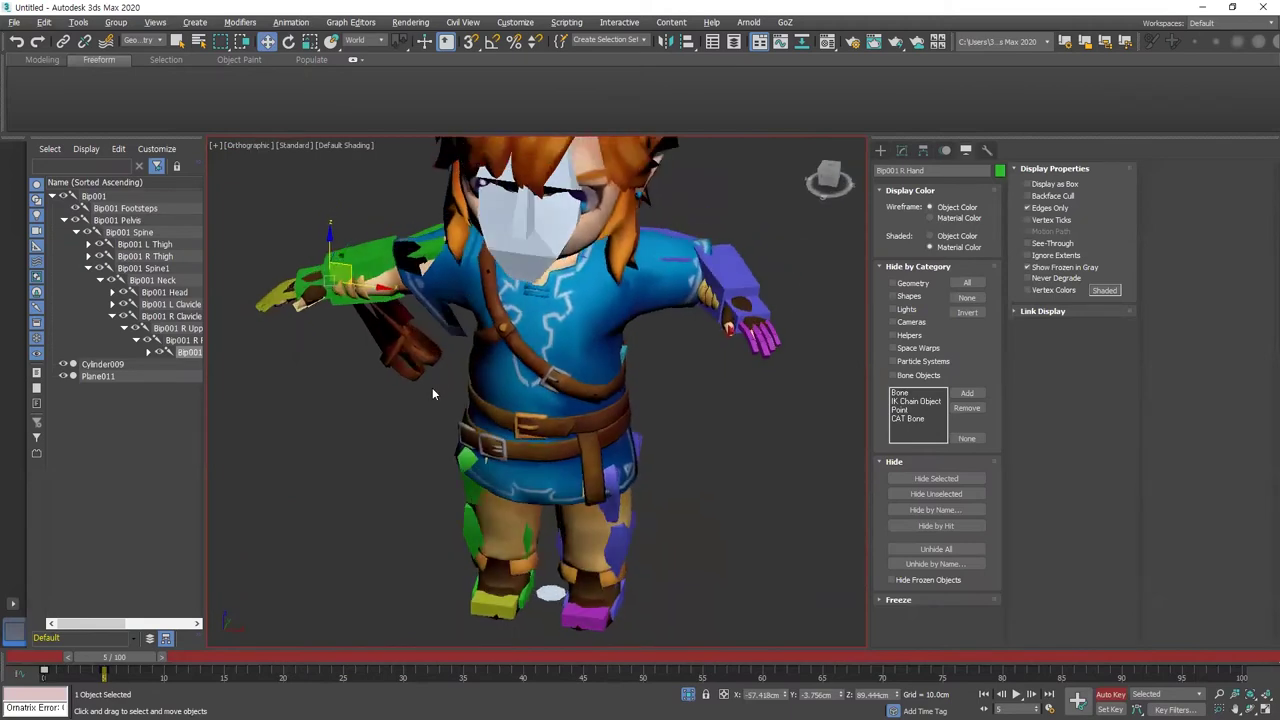
mouse_move(113, 663)
mouse_down()
mouse_move(57, 670)
mouse_move(96, 670)
mouse_up()
key(w)
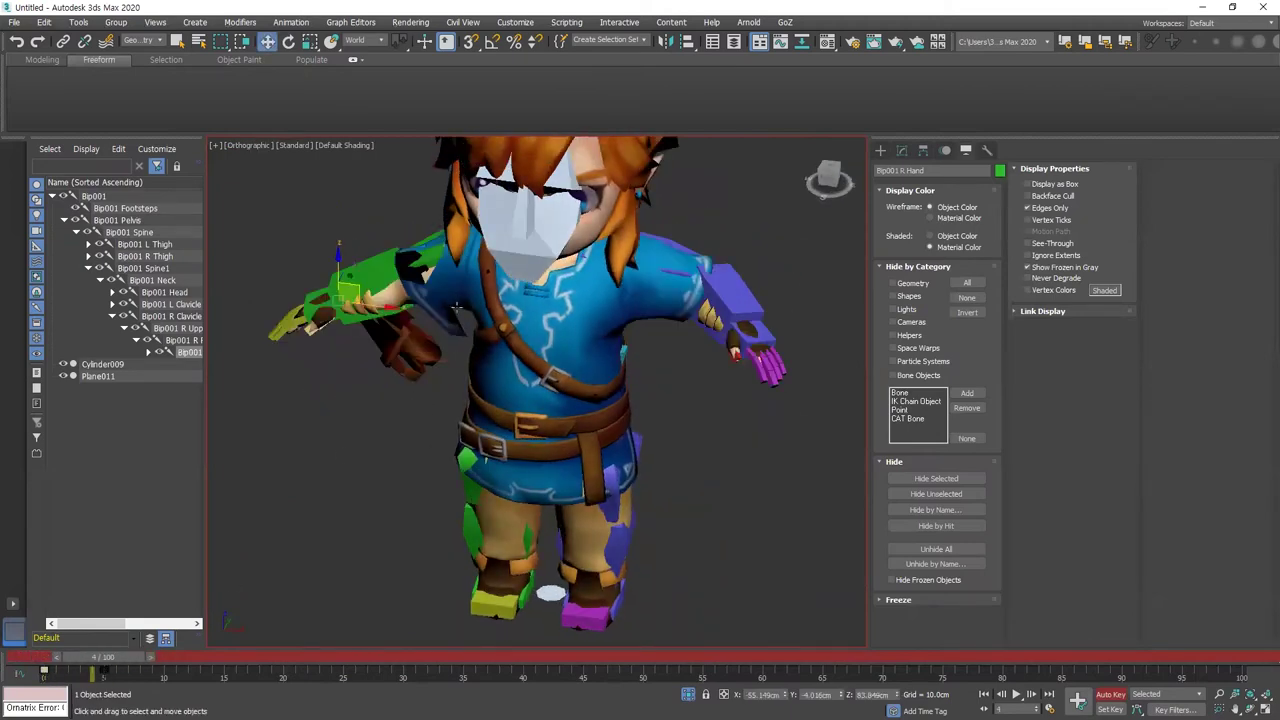
scroll(470, 330, up, 5)
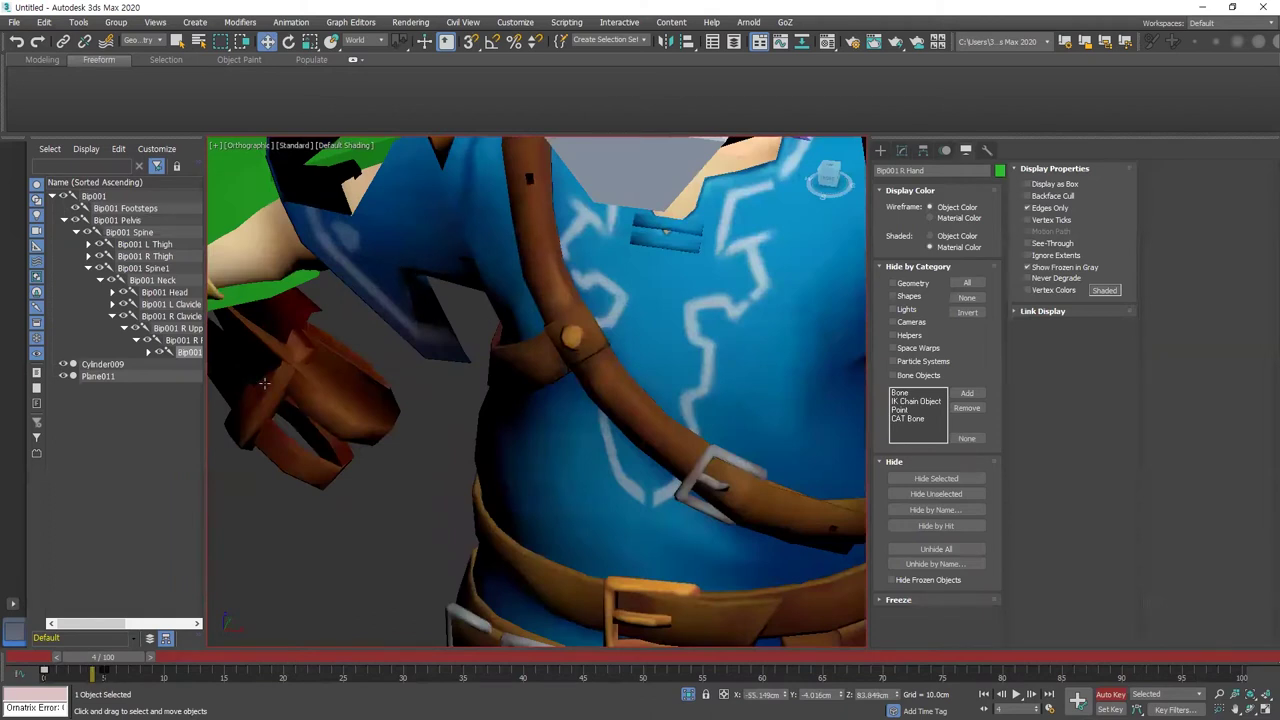
middle_drag(288, 403, 297, 453)
In the mesh's Skin modifier, copy a right sleeve vertex's weights and paste them onto the vertices at the drooping sleeve tip
click(412, 288)
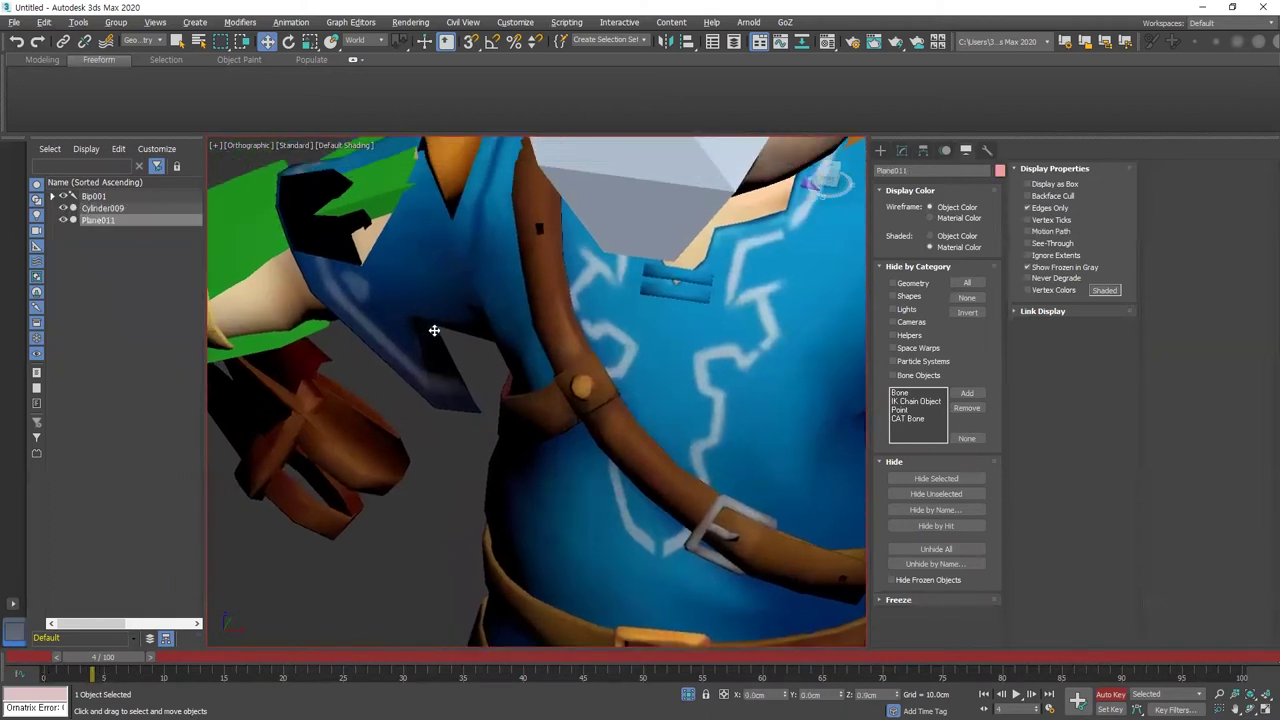
alt+middle_drag(434, 331, 500, 285)
click(903, 151)
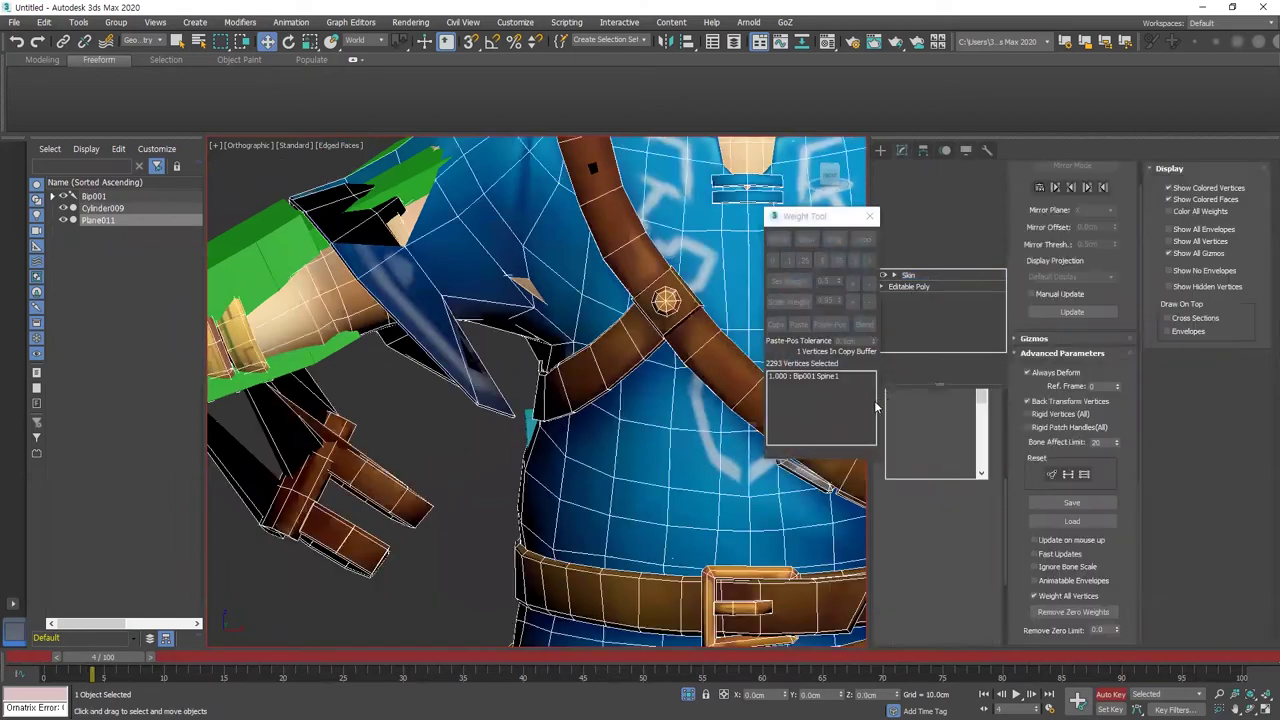
click(440, 296)
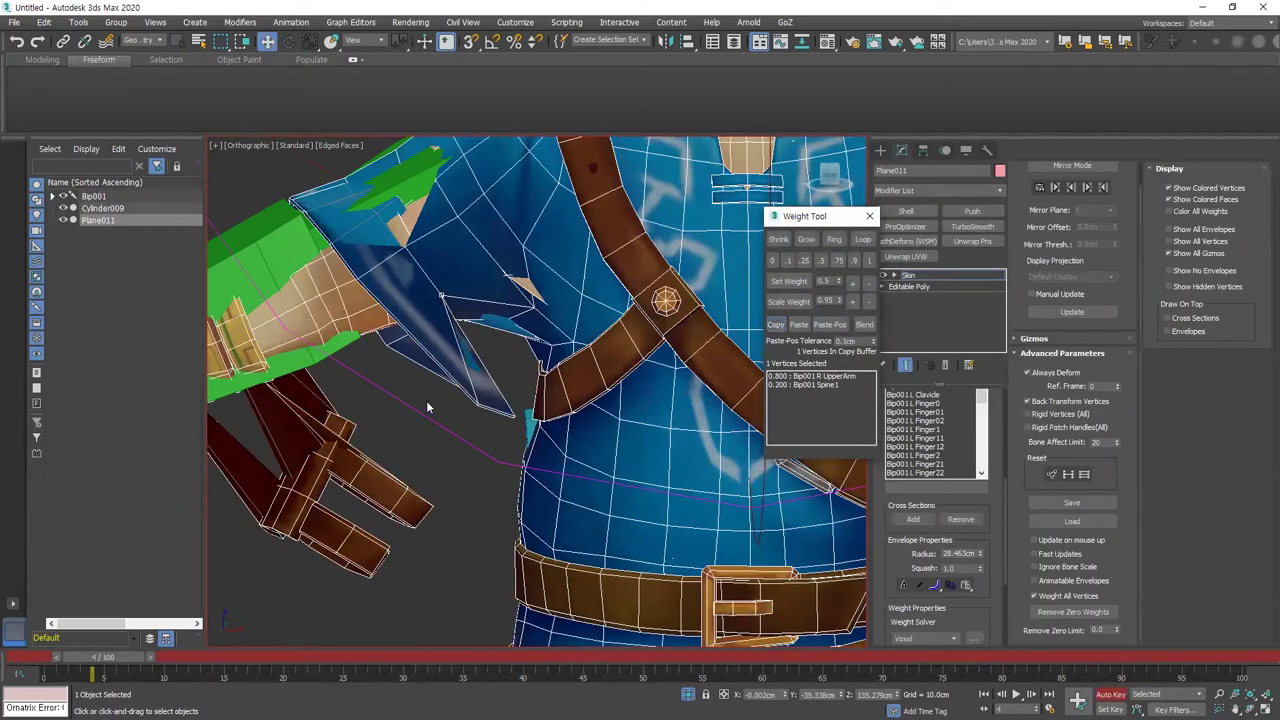
alt+middle_drag(423, 400, 458, 393)
drag(563, 461, 580, 466)
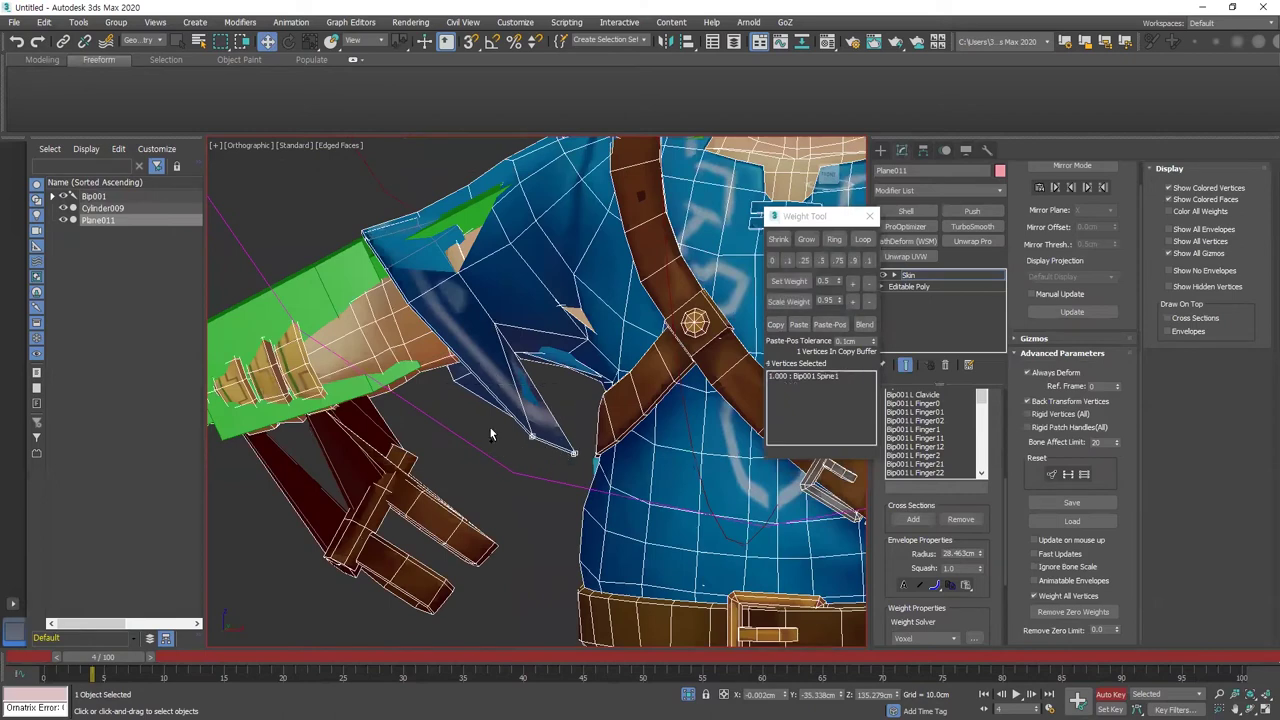
click(800, 325)
Return to frame 0 and examine the right sleeve hem, forearm straps and belts in the rest pose
scroll(500, 375, down, 5)
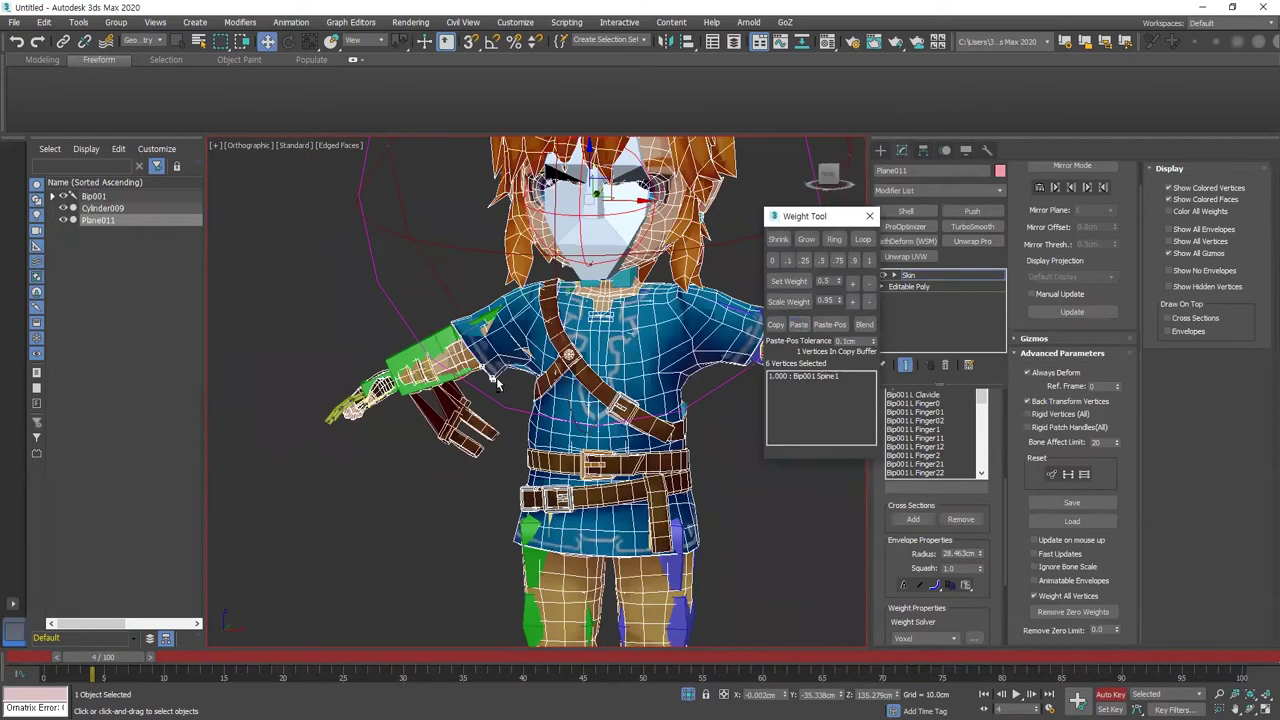
alt+middle_drag(492, 377, 512, 385)
drag(110, 657, 65, 657)
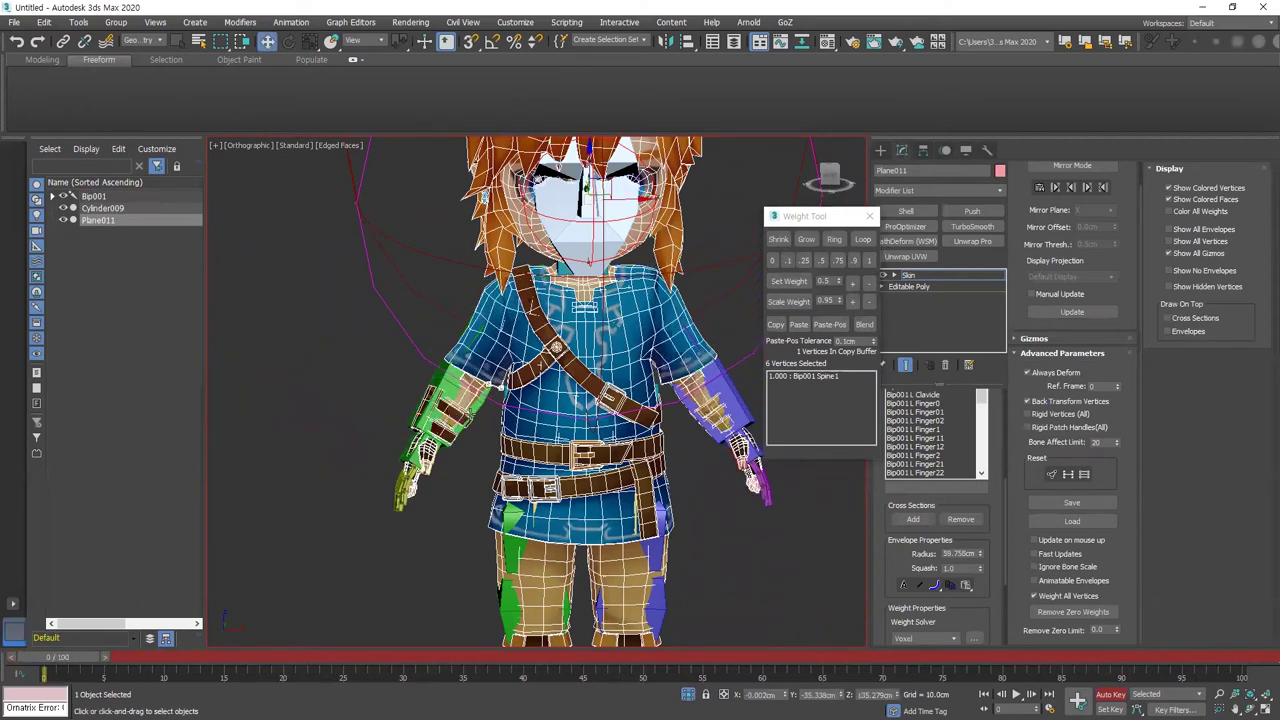
scroll(452, 425, up, 6)
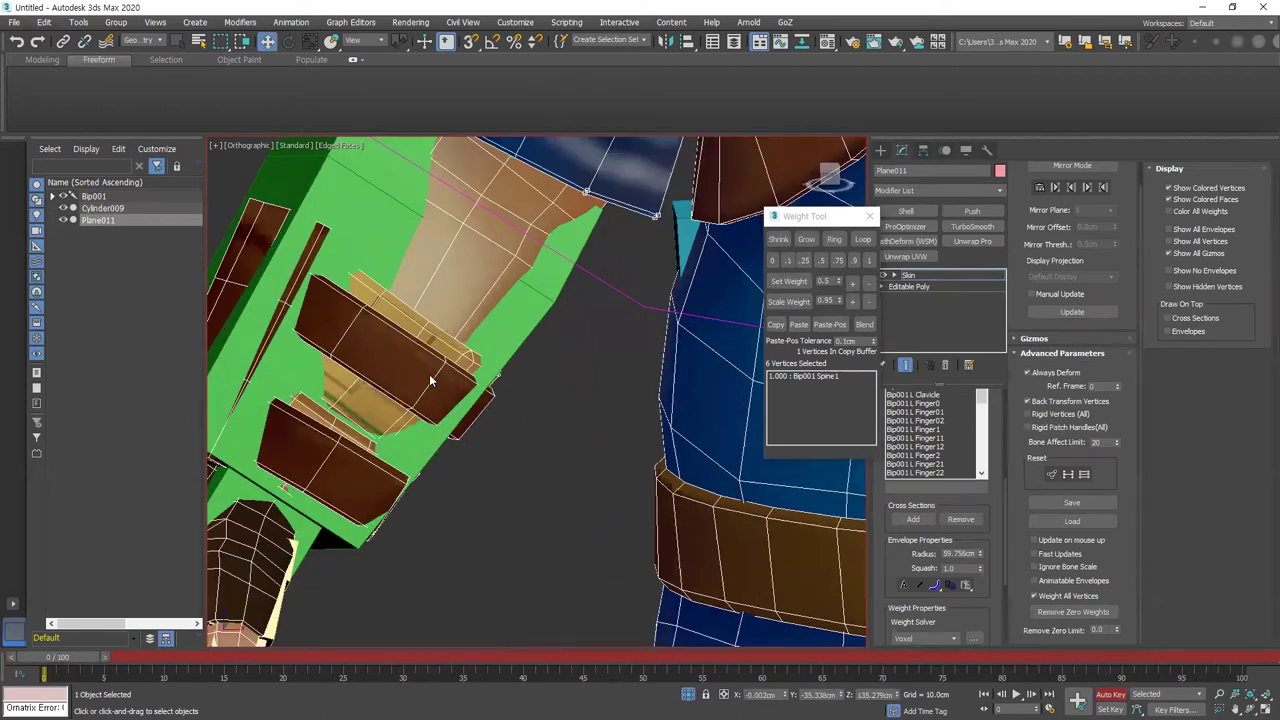
key(1)
key(1)
scroll(1022, 506, up, 1)
scroll(753, 475, down, 5)
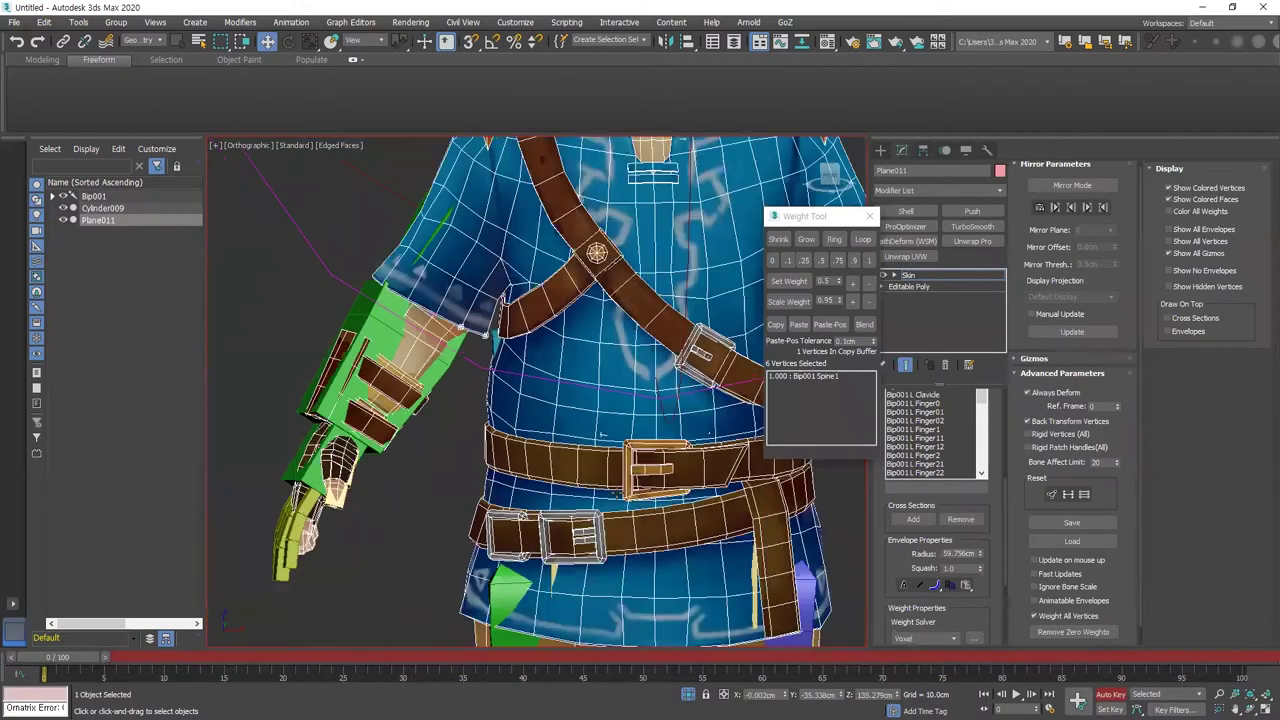
Turn on Select Element and weight the large lower-belt buckle and its two prongs to Bip001 Pelvis at 1
scroll(622, 527, up, 8)
mouse_move(985, 398)
mouse_down()
mouse_move(989, 454)
mouse_move(987, 421)
mouse_up()
scroll(940, 428, up, 6)
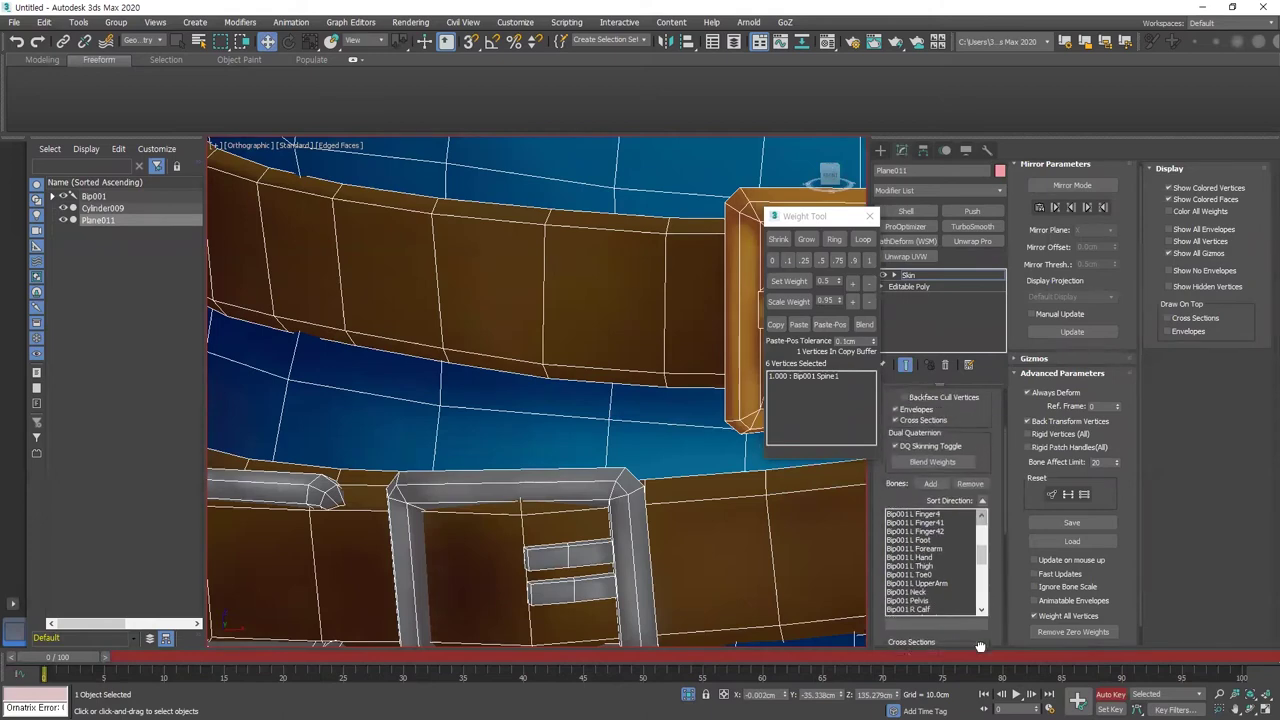
click(930, 411)
scroll(643, 371, down, 5)
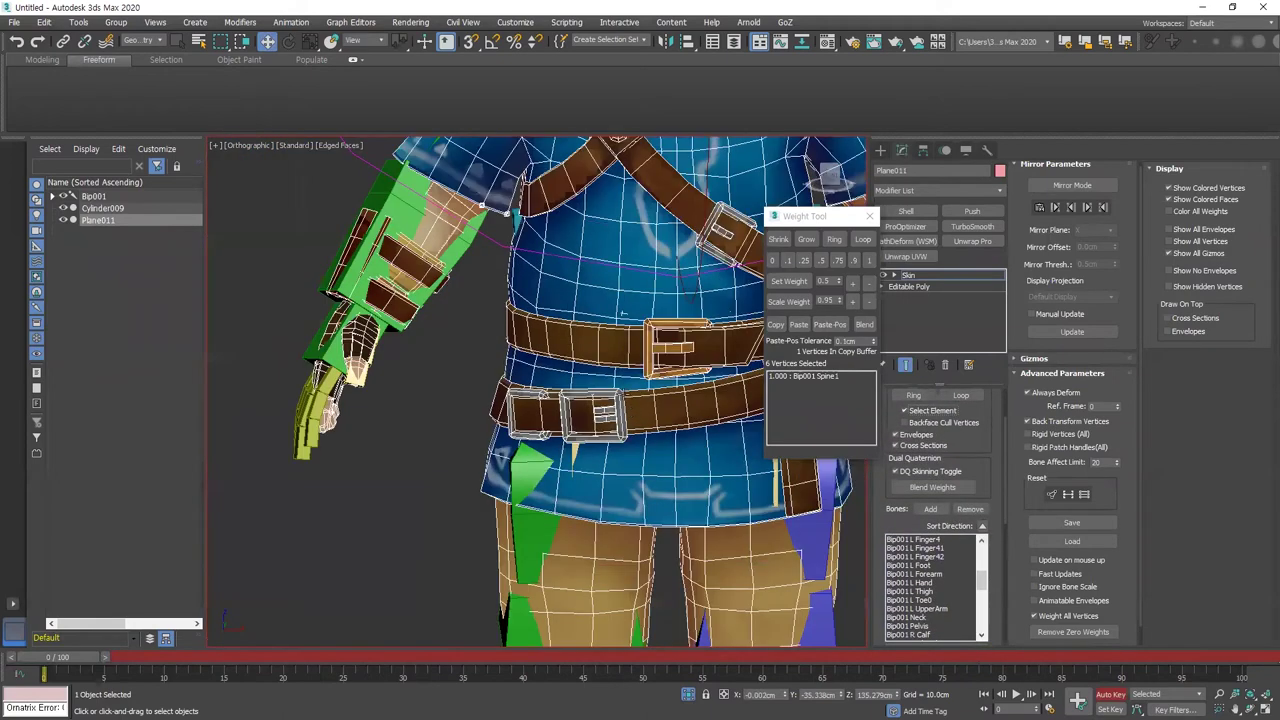
click(619, 397)
scroll(625, 415, up, 5)
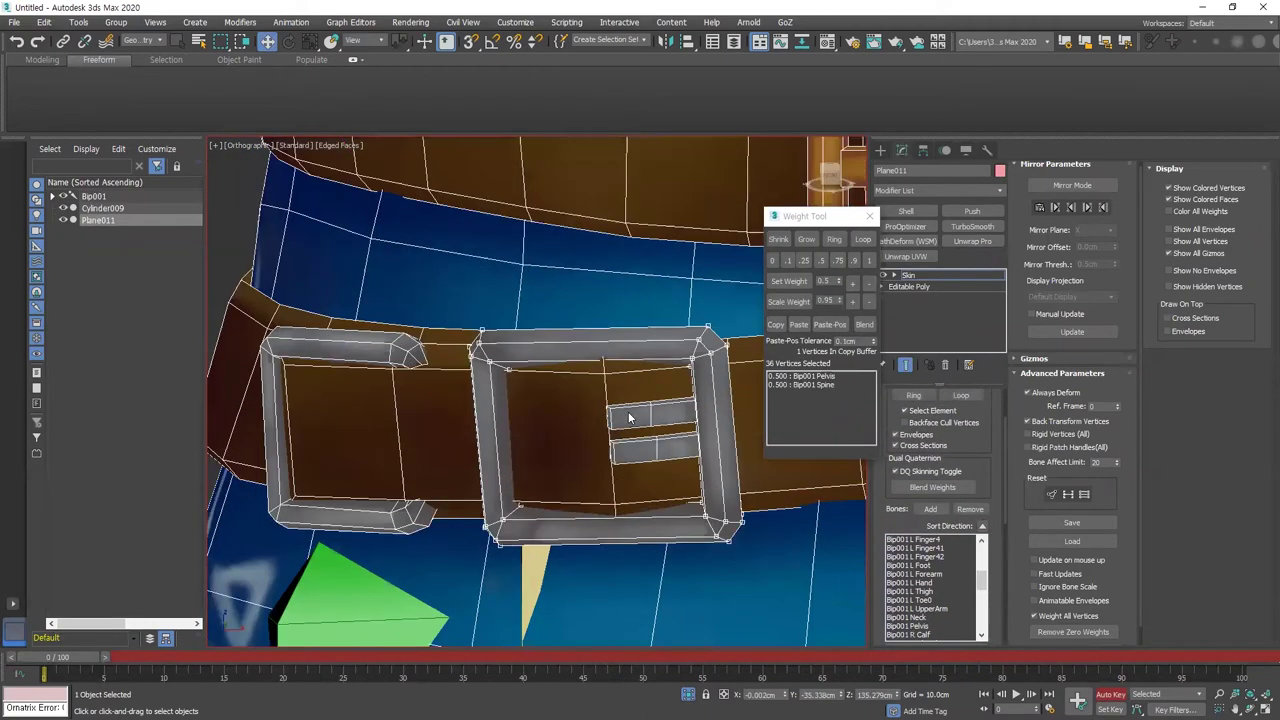
ctrl+click(651, 405)
ctrl+click(656, 450)
click(825, 375)
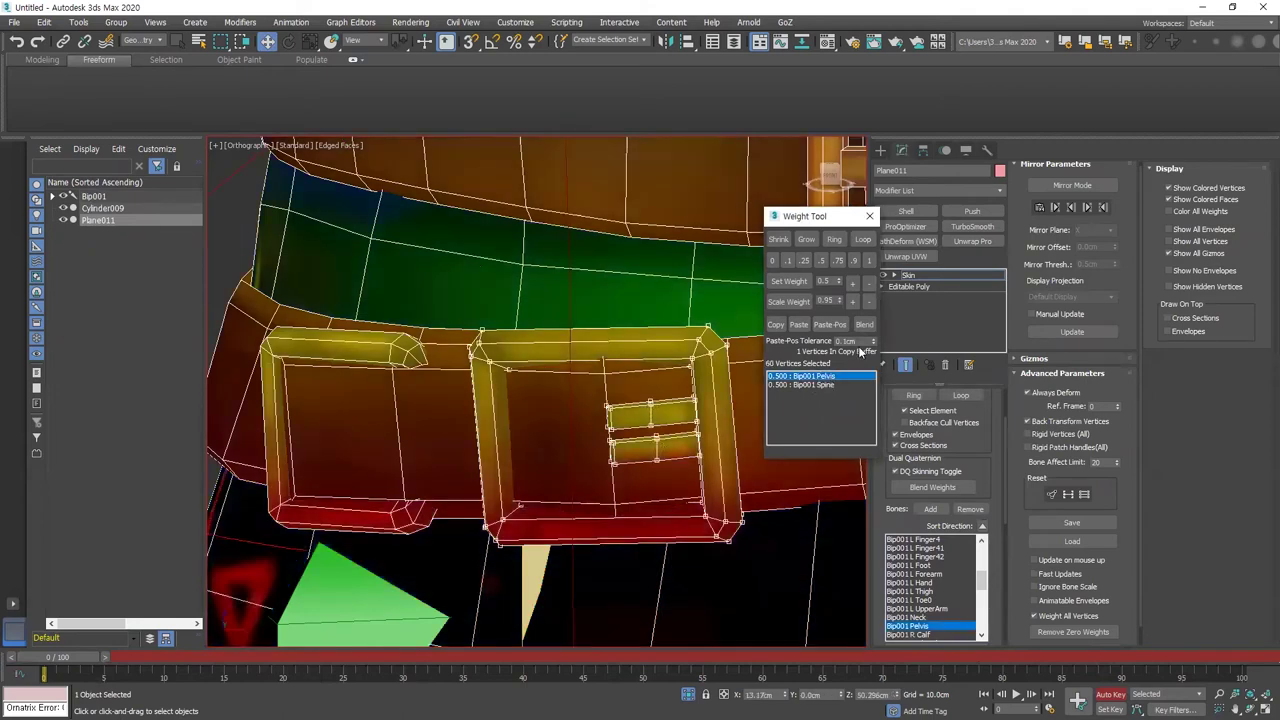
click(868, 260)
Set the Bip001 Pelvis weight of the open metal loop beside the lower-belt buckle to 1
middle_drag(405, 352, 420, 272)
click(420, 272)
click(868, 262)
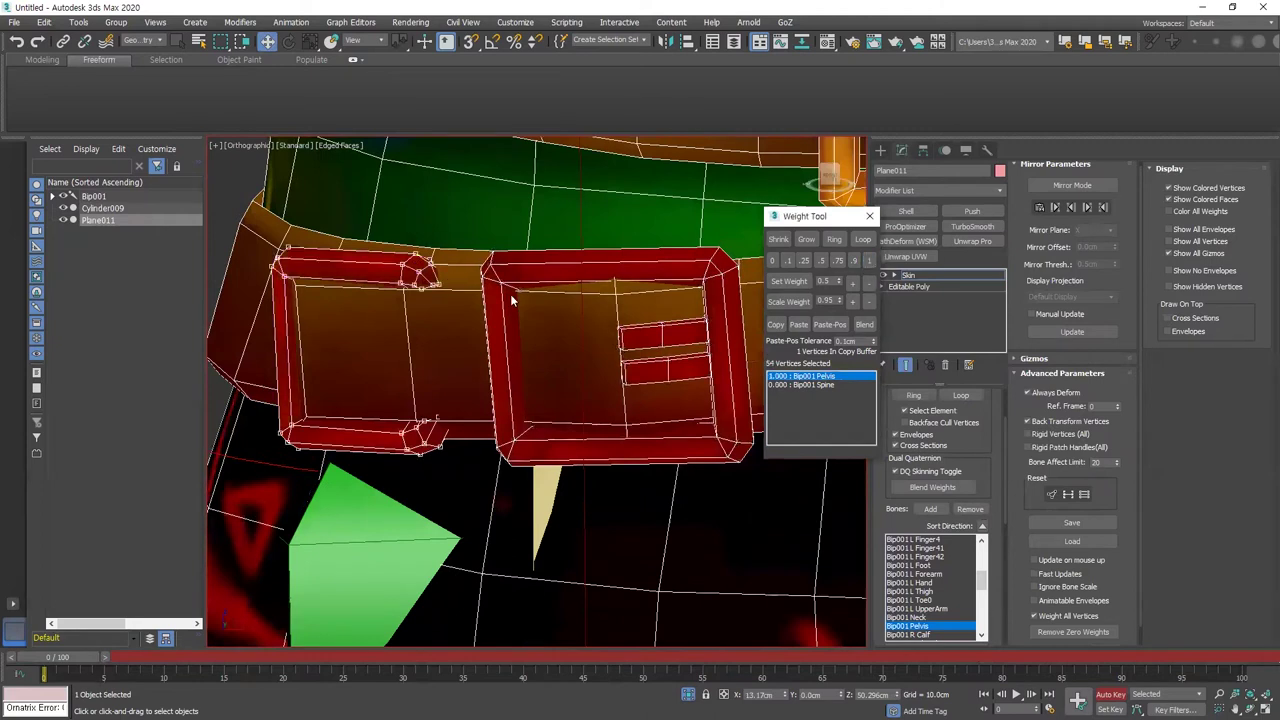
mouse_move(88, 659)
mouse_down()
mouse_move(206, 659)
mouse_move(80, 659)
mouse_up()
scroll(504, 279, down, 4)
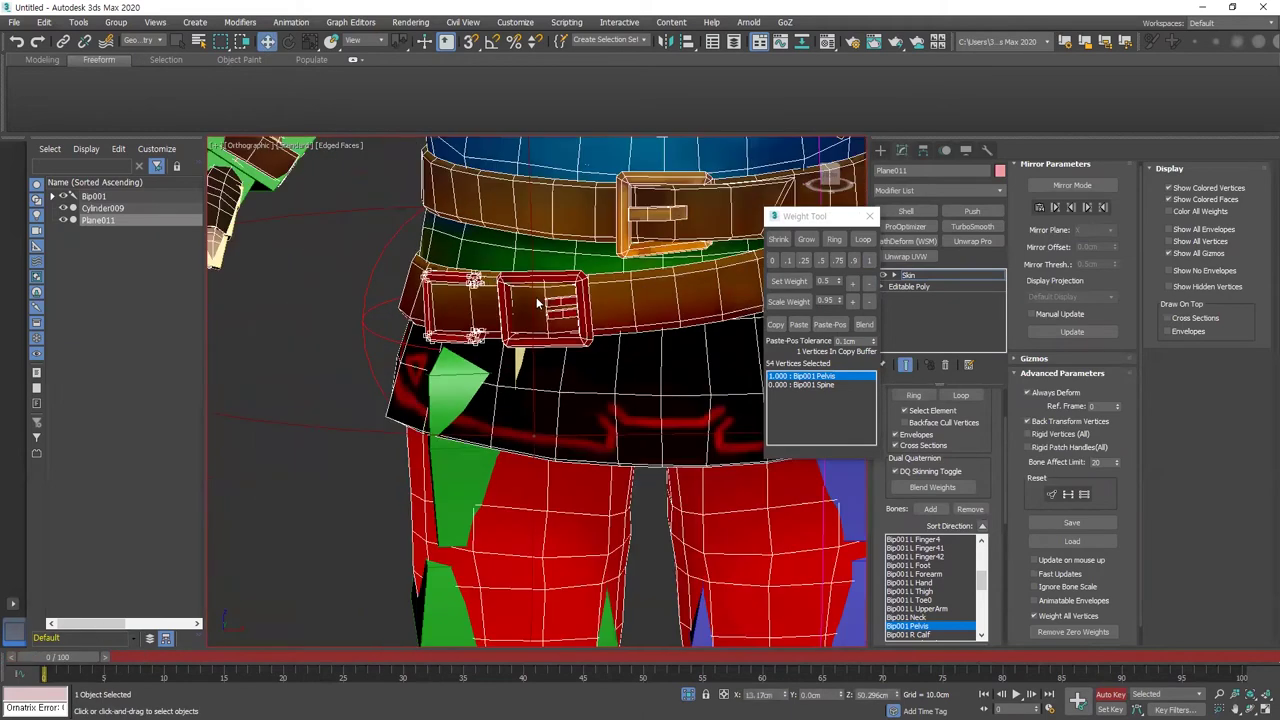
Set the orange upper-belt buckle's Bip001 Spine weight to 1
click(640, 256)
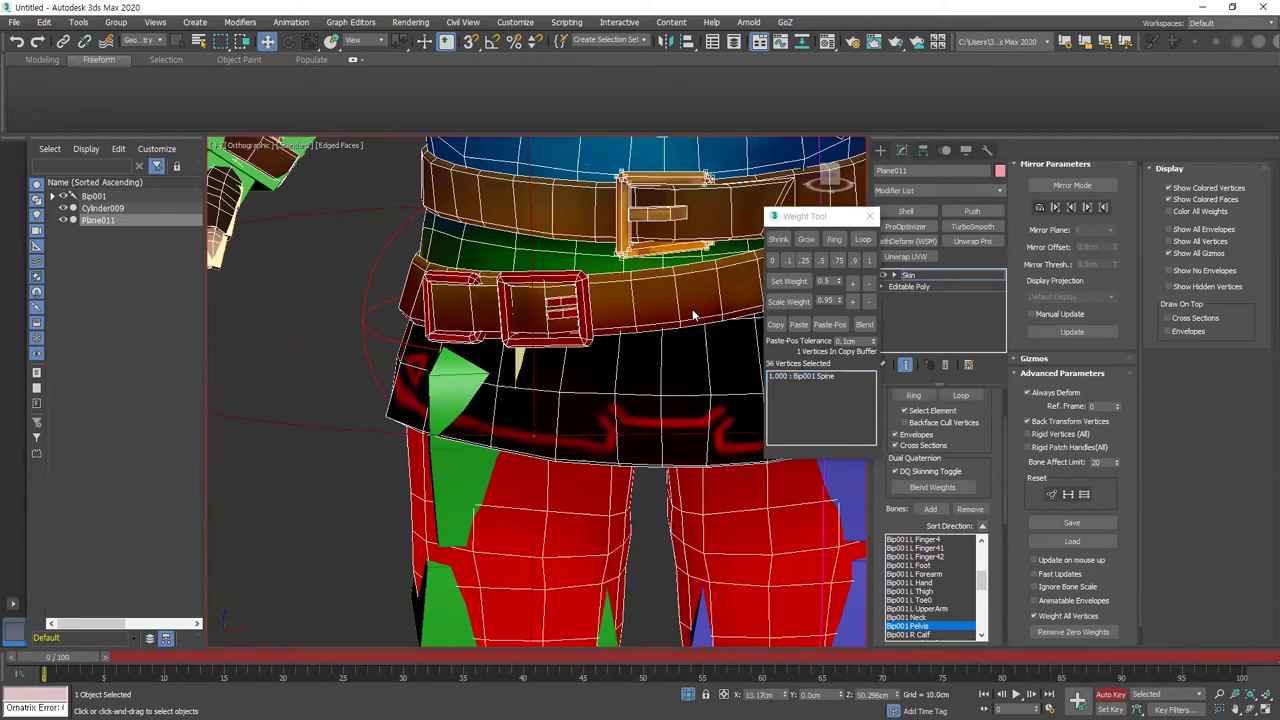
click(818, 376)
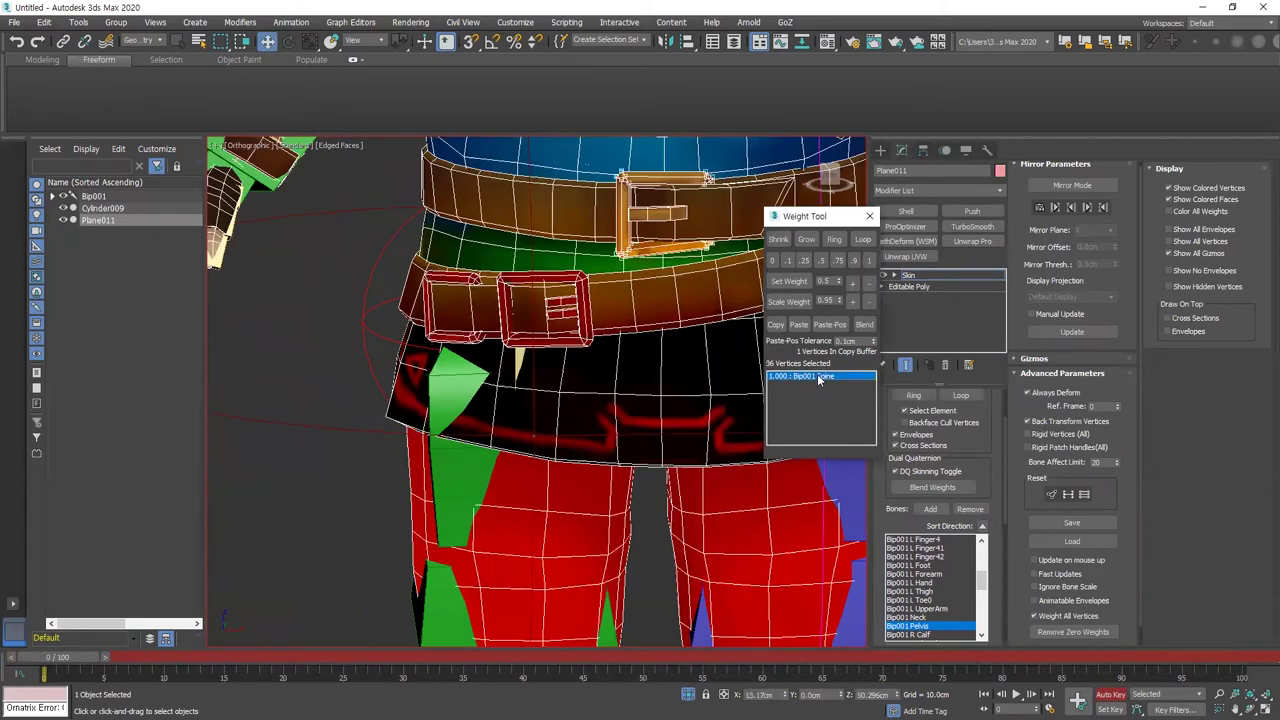
click(869, 261)
middle_drag(545, 272, 585, 348)
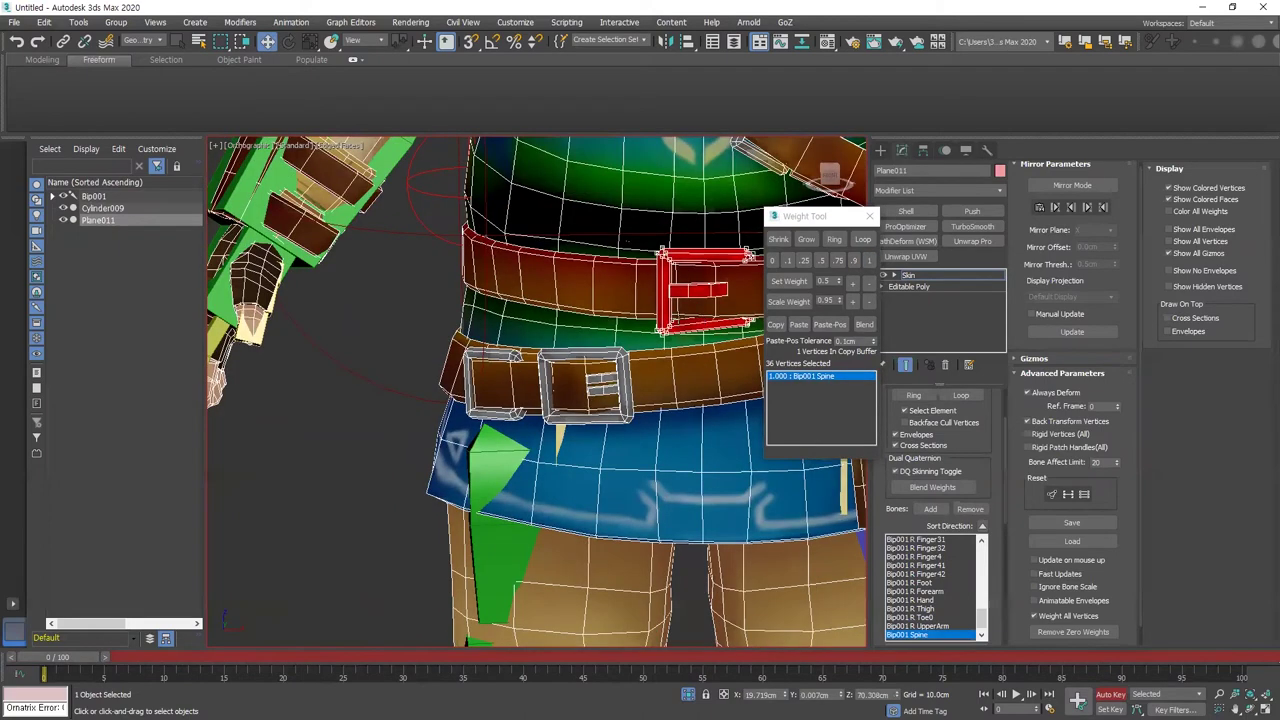
Select all the strap and bracer elements around the right forearm and set their Bip001 R Forearm weight to 1
alt+middle_drag(680, 318, 512, 322)
alt+middle_drag(455, 285, 482, 262)
click(492, 252)
ctrl+click(435, 295)
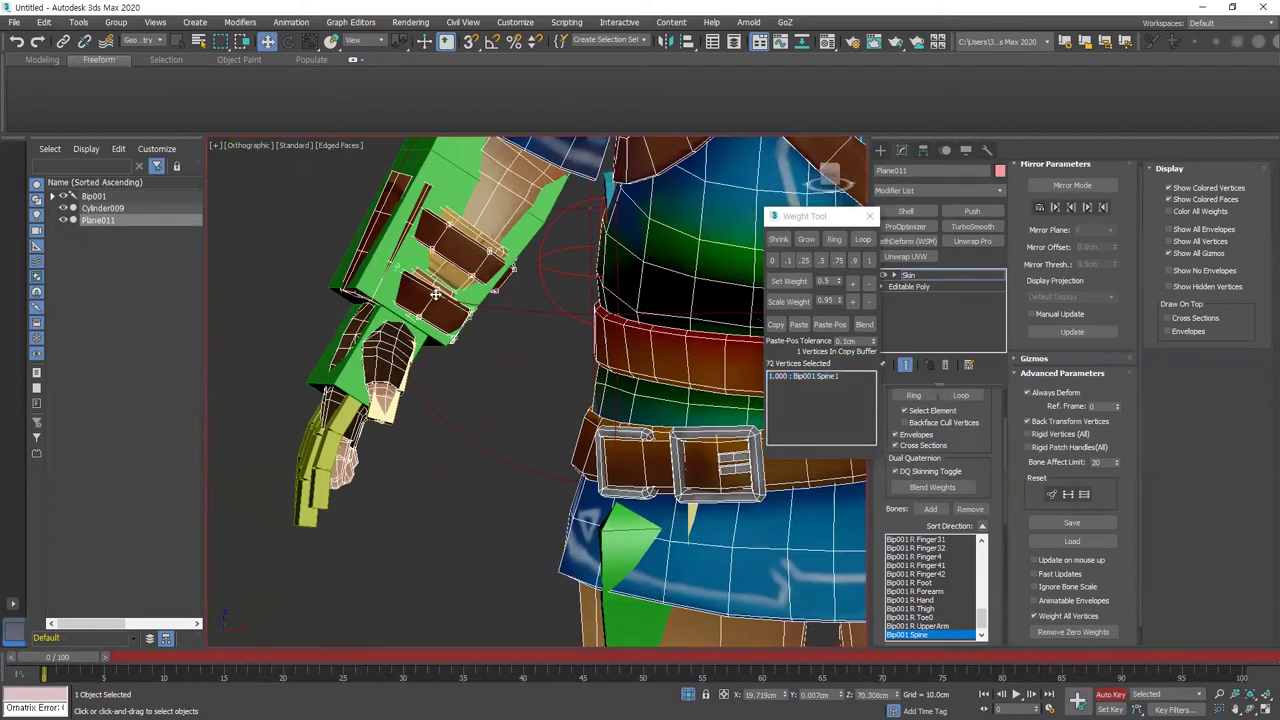
ctrl+click(404, 220)
ctrl+click(428, 230)
ctrl+click(408, 222)
alt+middle_drag(411, 227, 463, 306)
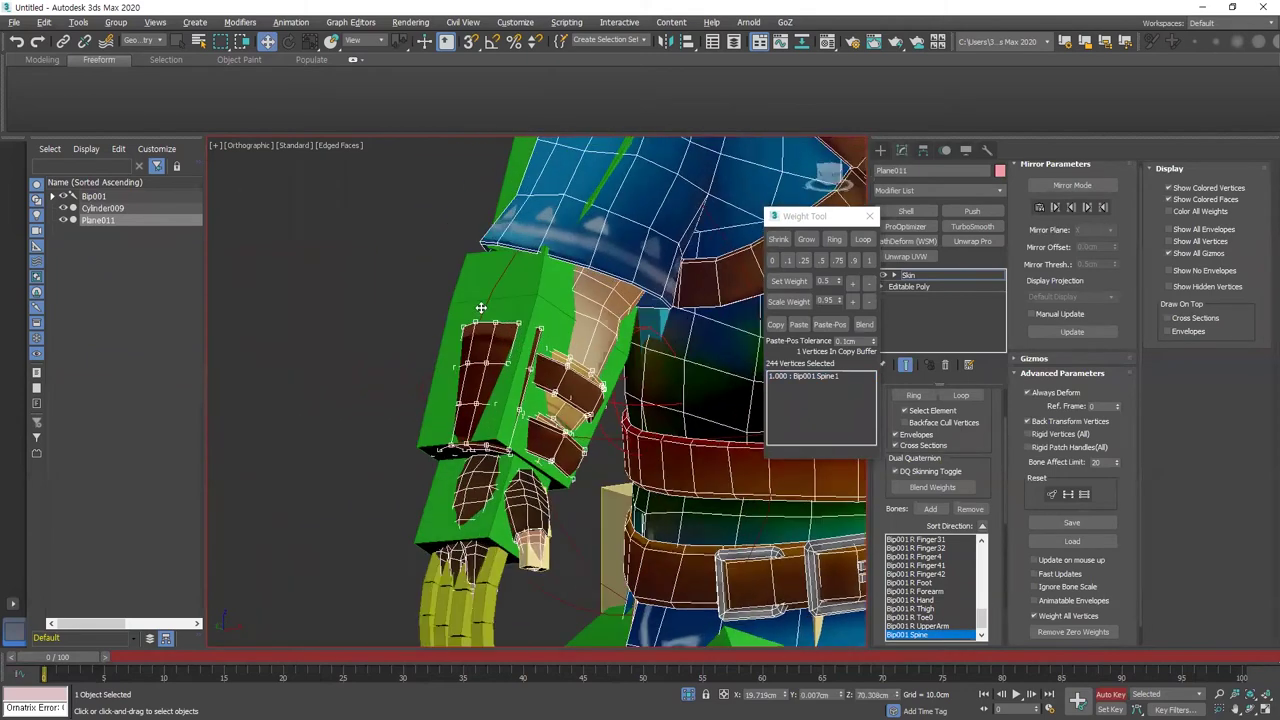
alt+middle_drag(230, 330, 728, 378)
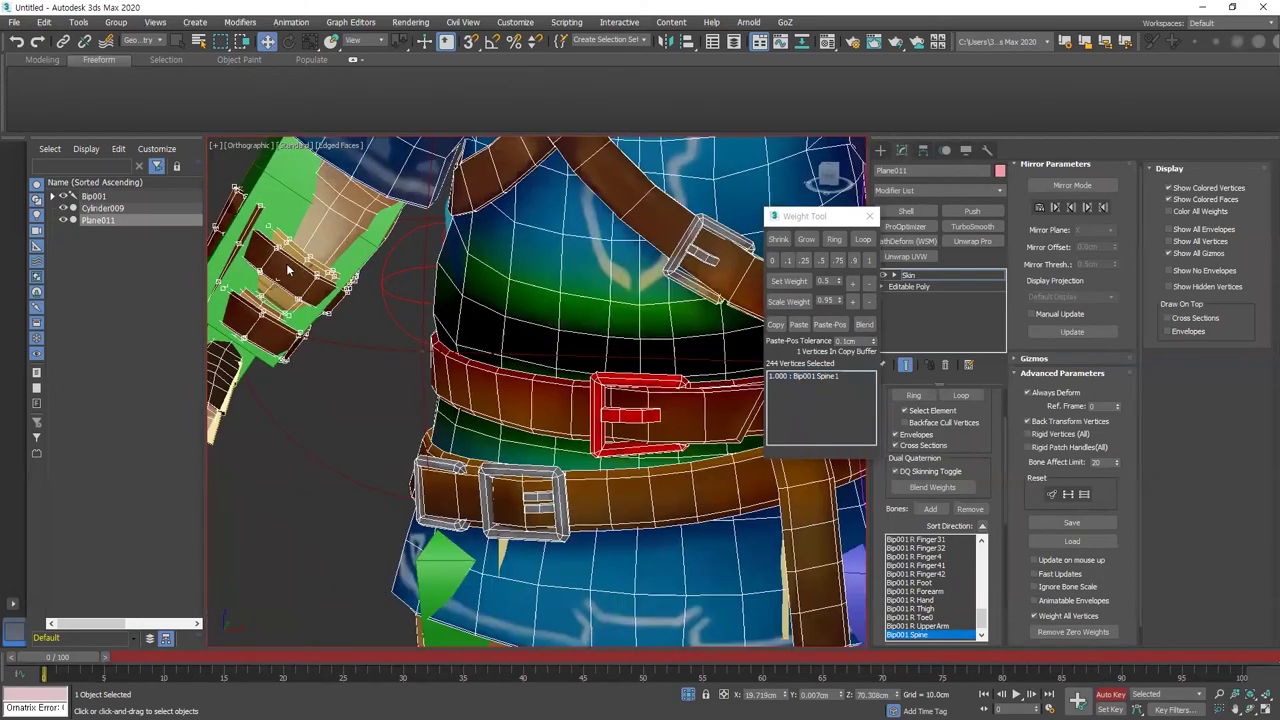
middle_drag(334, 254, 376, 268)
scroll(335, 274, up, 5)
key(F3)
key(F3)
key(F4)
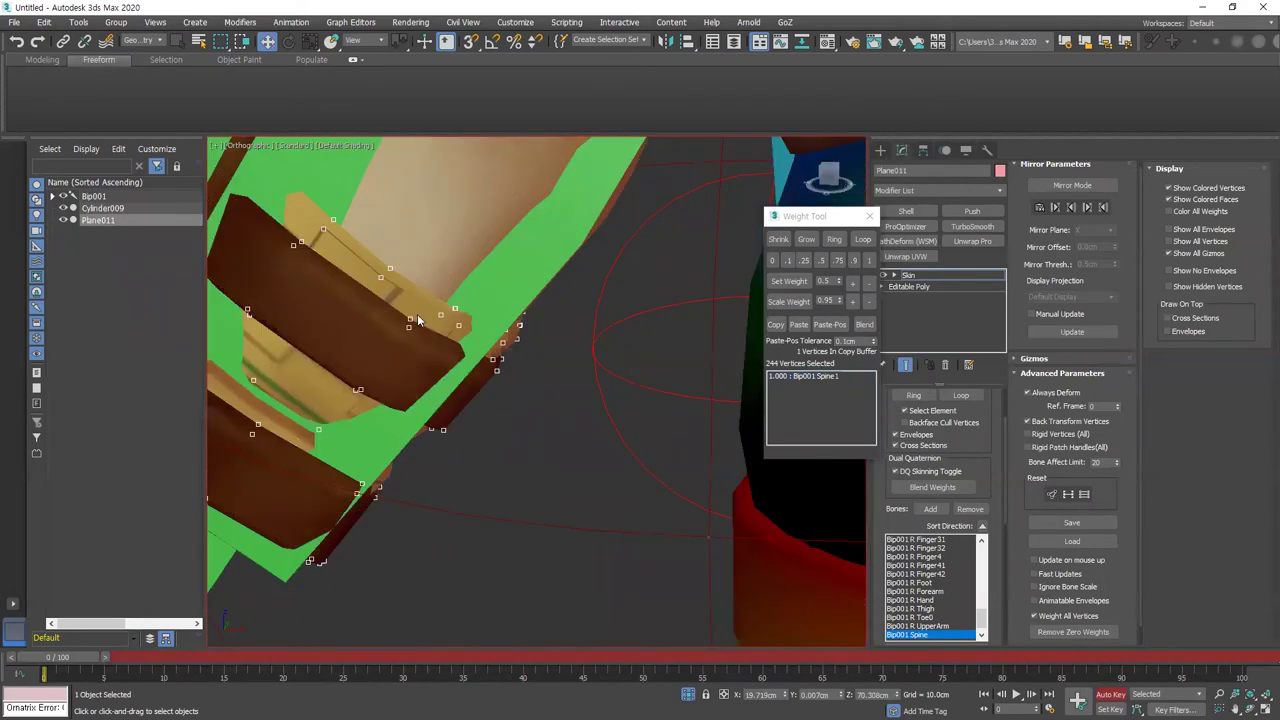
scroll(498, 373, down, 5)
middle_drag(628, 319, 489, 440)
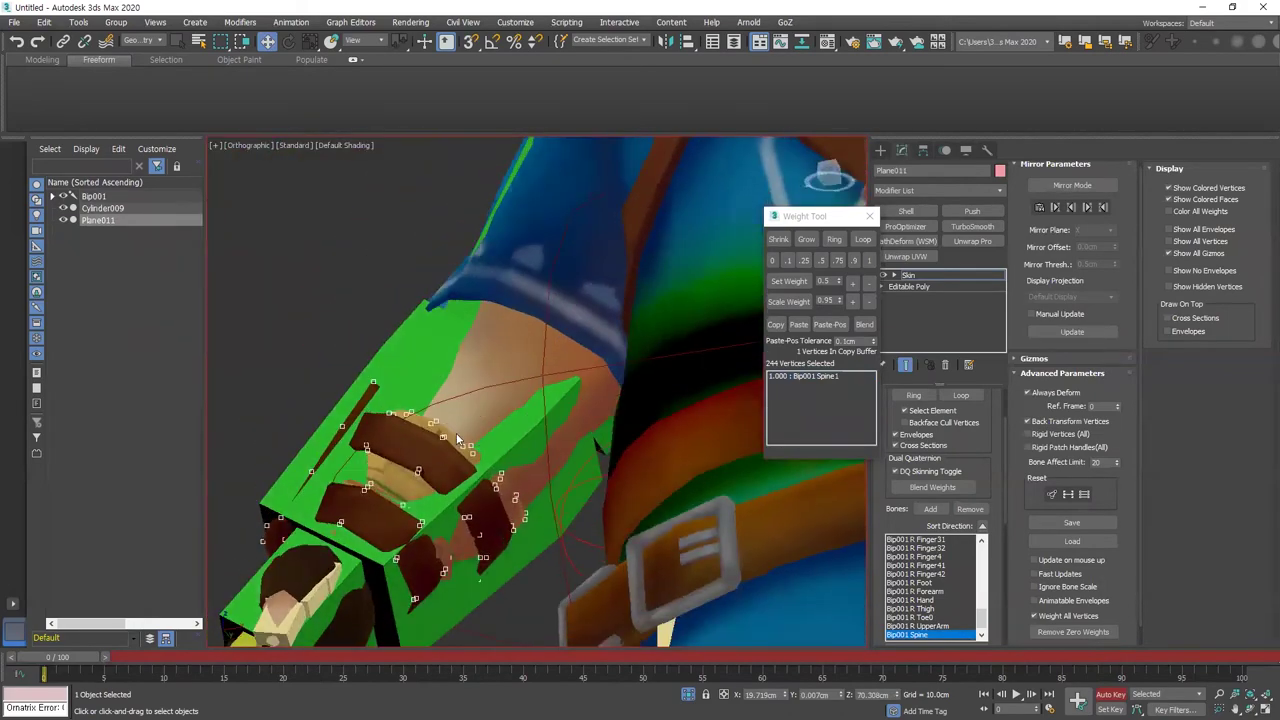
click(939, 592)
click(869, 261)
Hide the Bone Objects category and advance the animation to frame 10
scroll(495, 245, down, 4)
middle_drag(662, 414, 491, 295)
drag(88, 663, 132, 668)
middle_drag(385, 337, 445, 381)
click(966, 150)
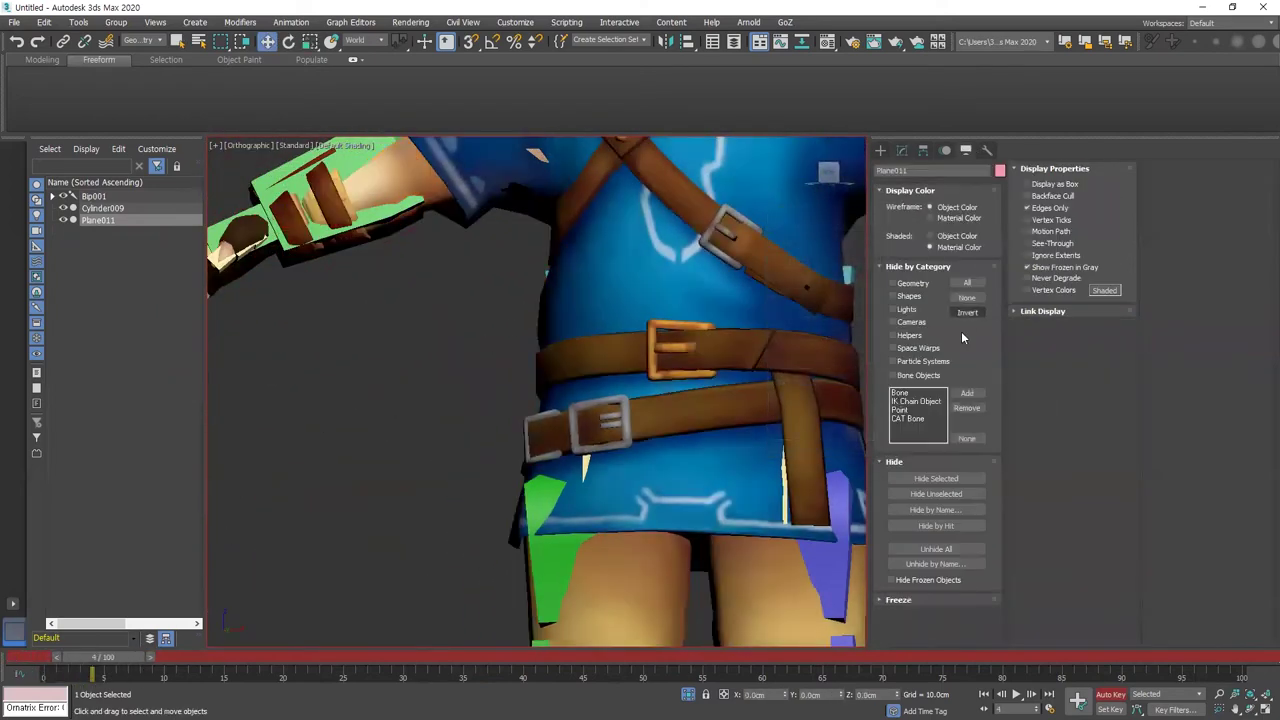
click(924, 376)
scroll(300, 316, down, 5)
drag(113, 659, 164, 668)
key(w)
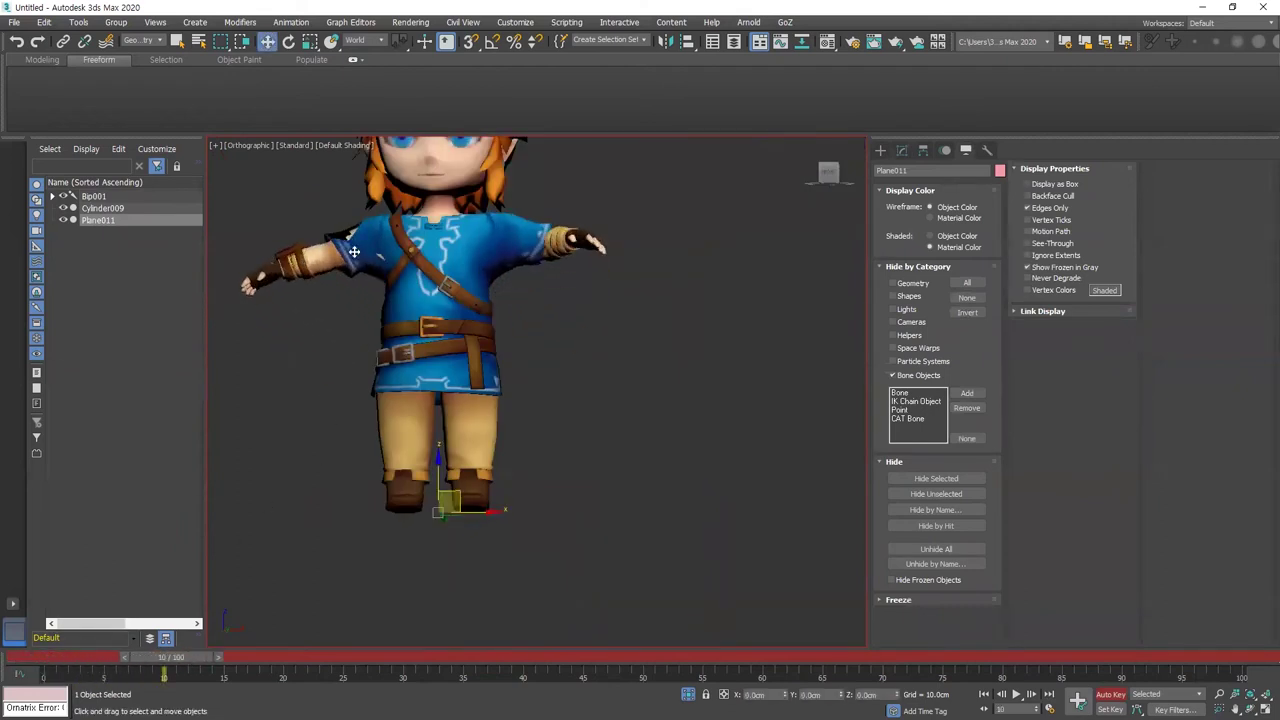
With Select Element off, select four vertices at the underside of the right sleeve hem and copy their weights
scroll(354, 252, up, 4)
middle_drag(354, 252, 391, 343)
scroll(390, 344, down, 2)
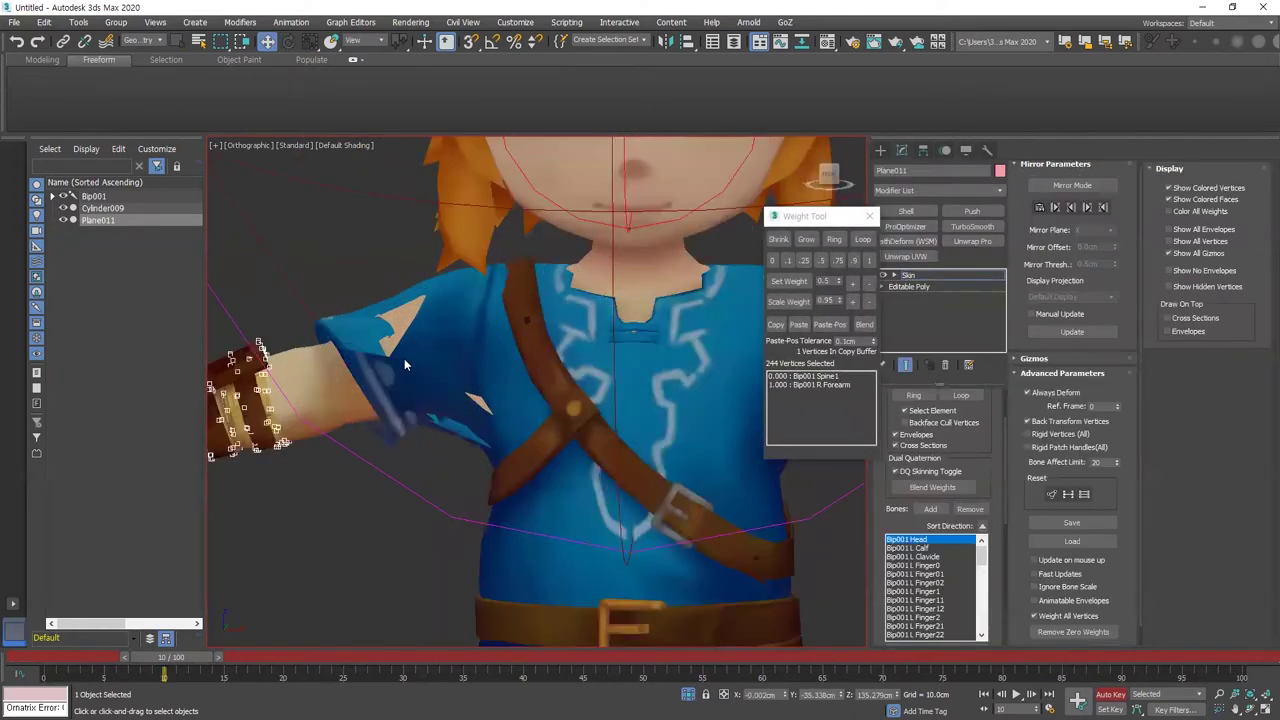
key(1)
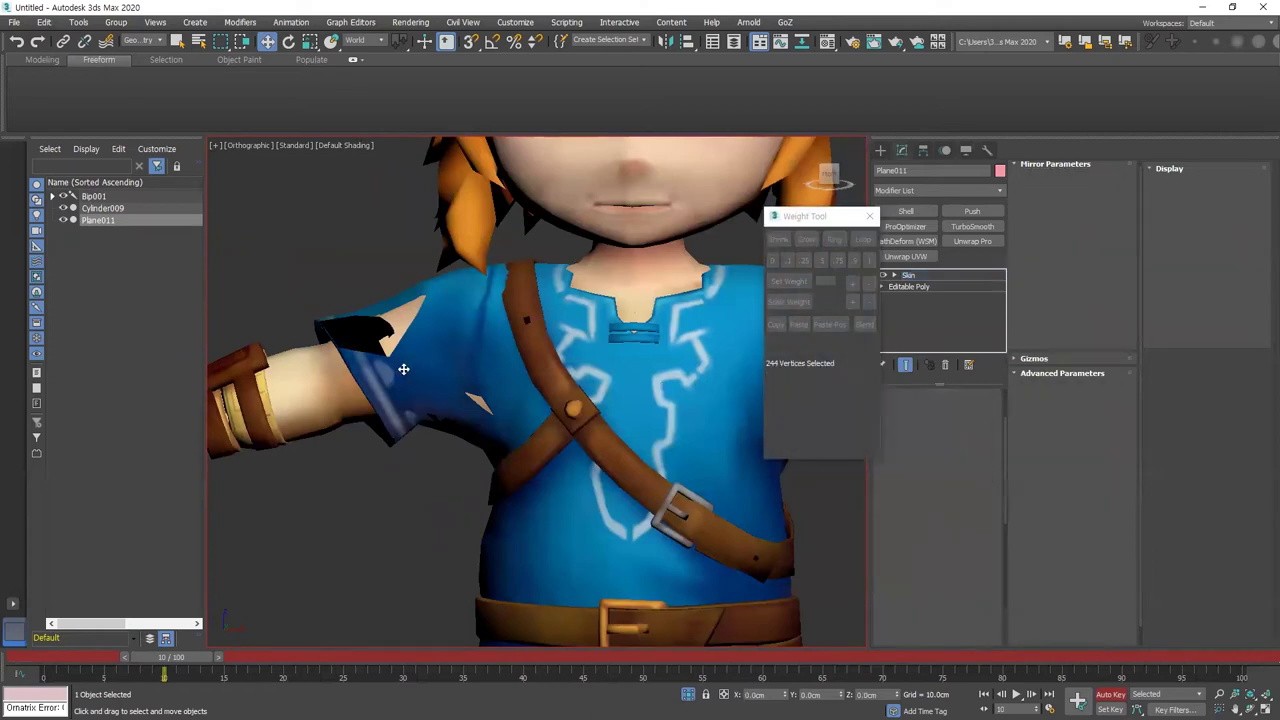
key(F3)
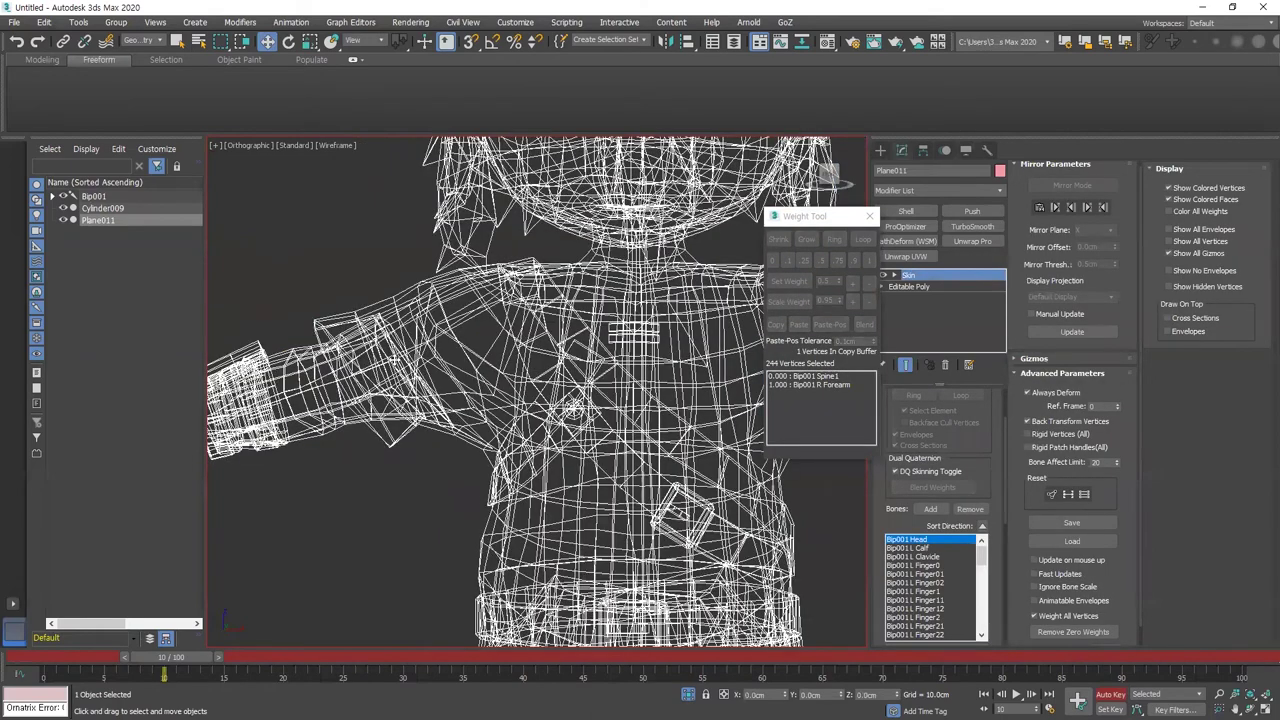
key(ctrl+b)
key(ctrl+a)
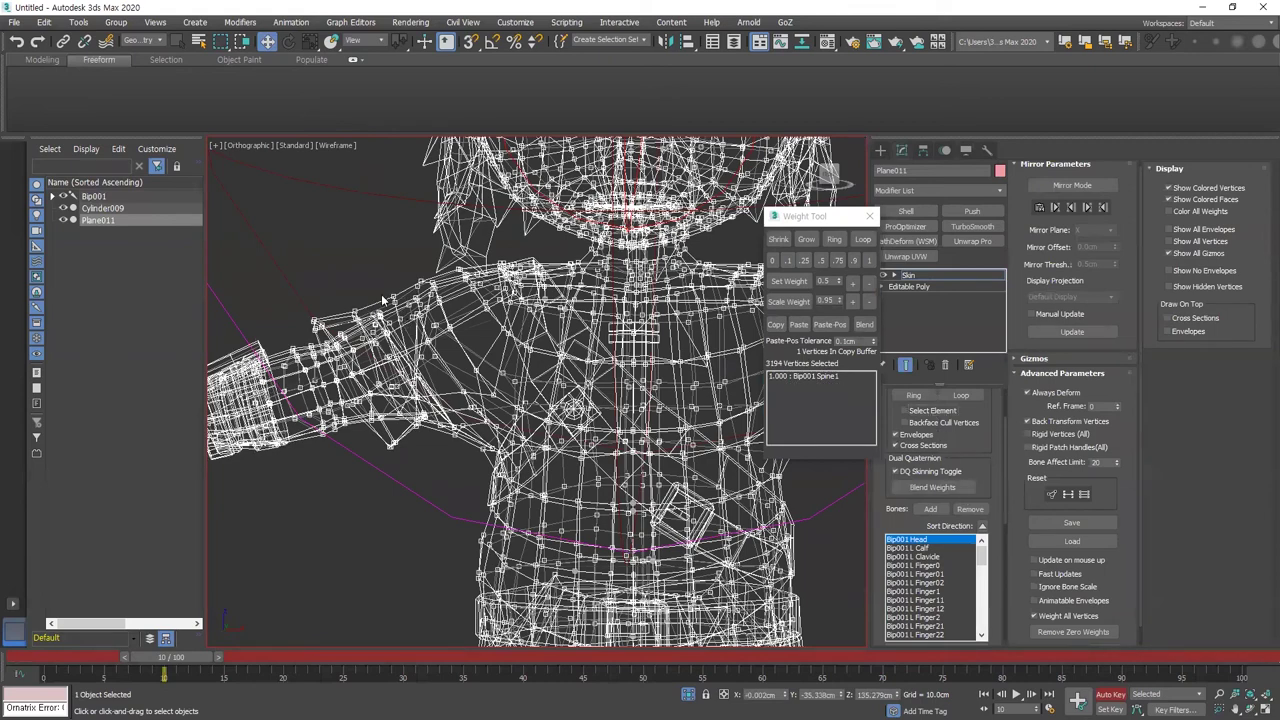
key(F3)
scroll(388, 459, up, 5)
drag(340, 362, 364, 309)
click(774, 327)
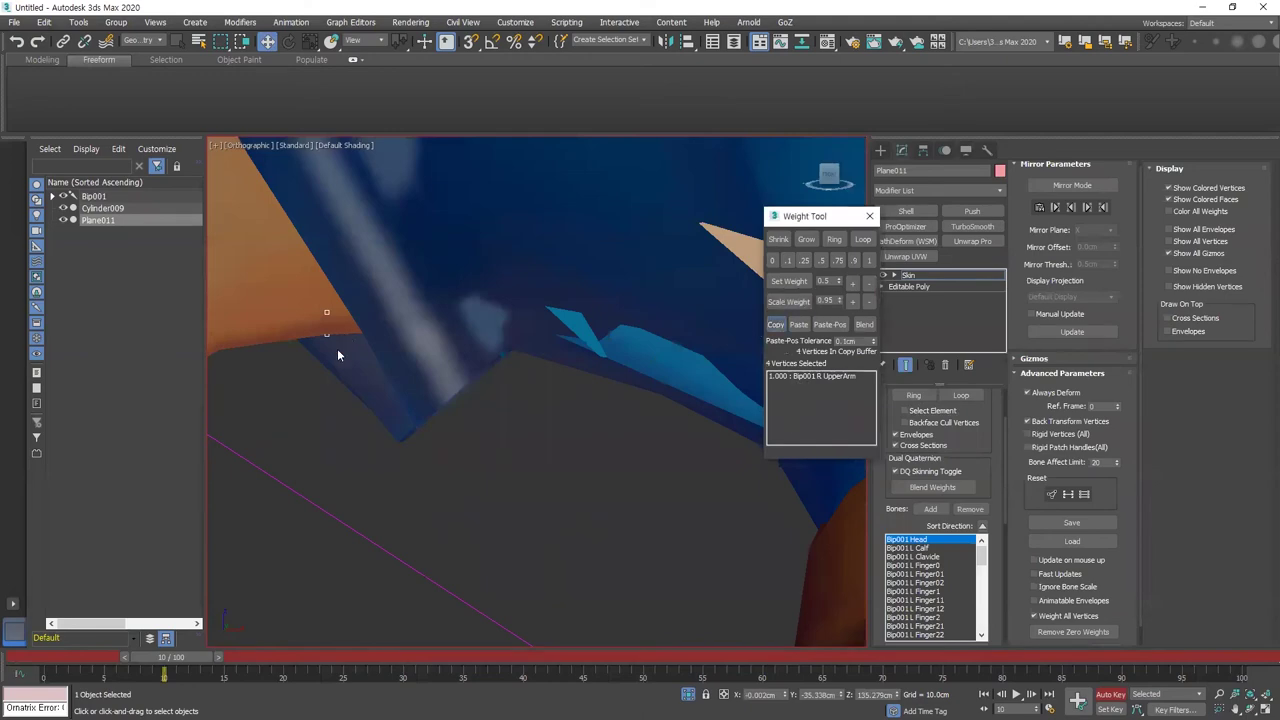
Paste the copied hem weights onto the vertices around the right sleeve's cuff
scroll(345, 332, down, 6)
drag(316, 373, 354, 367)
scroll(304, 360, up, 3)
key(F3)
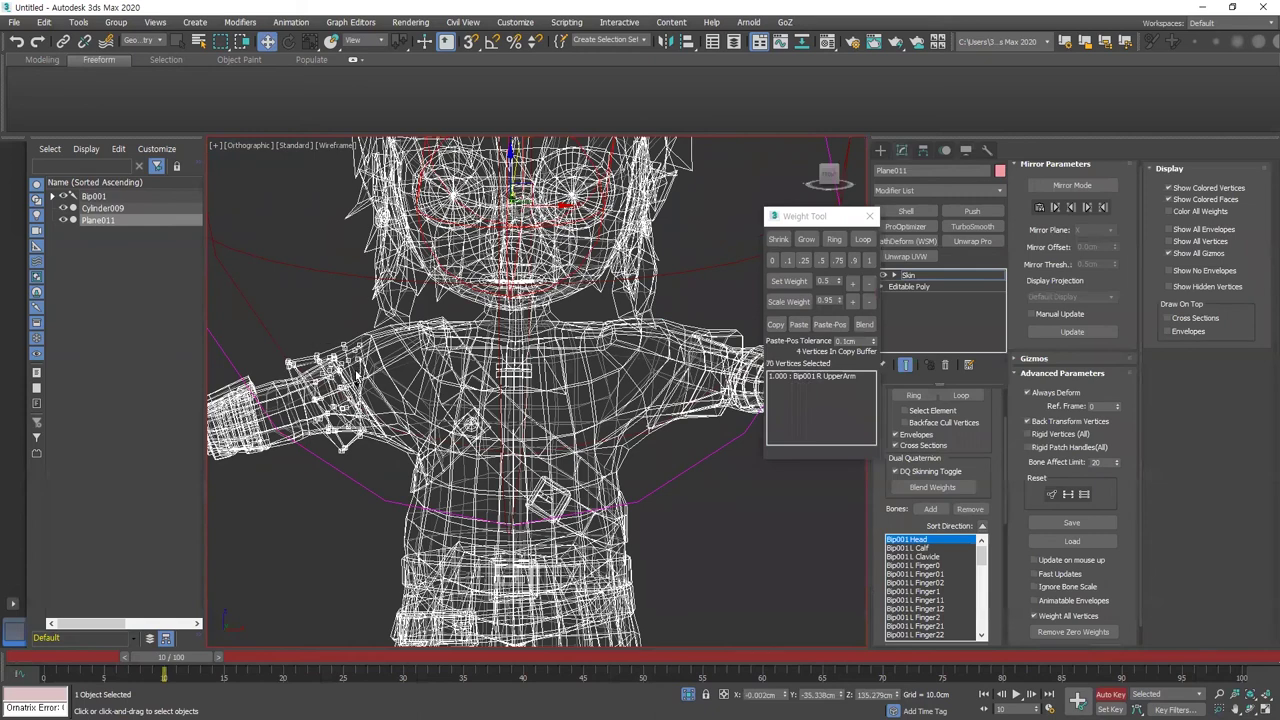
scroll(350, 390, up, 5)
alt+drag(372, 284, 400, 335)
key(F3)
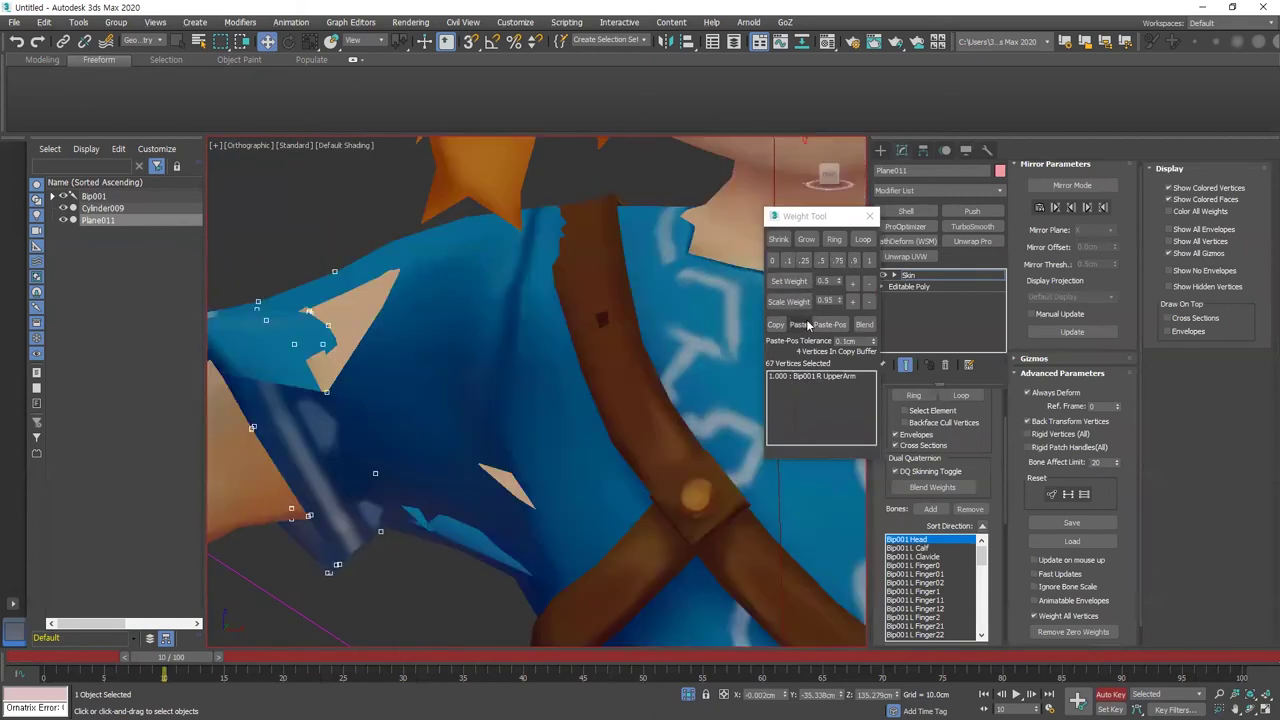
scroll(316, 366, down, 5)
scroll(316, 366, up, 8)
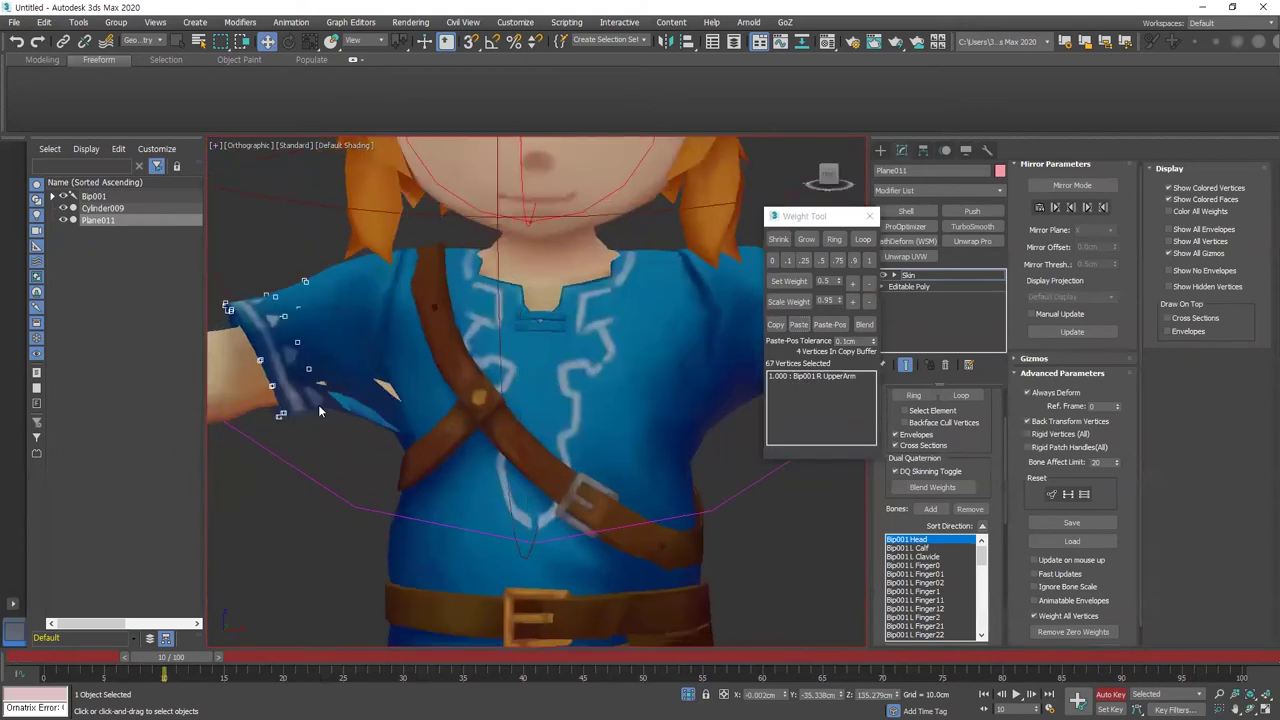
Copy the weights of the vertices under the right sleeve near the armpit and paste them onto the surrounding underarm vertices
scroll(359, 361, up, 2)
key(F3)
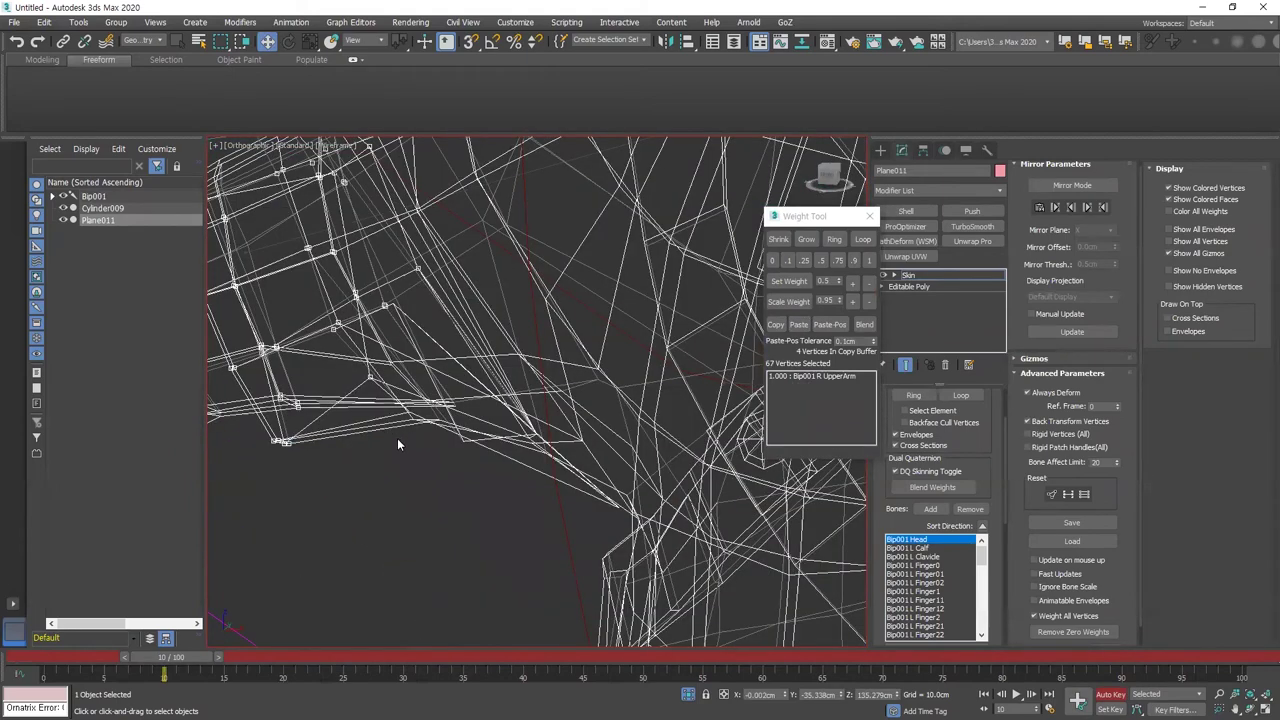
drag(397, 388, 399, 390)
click(772, 327)
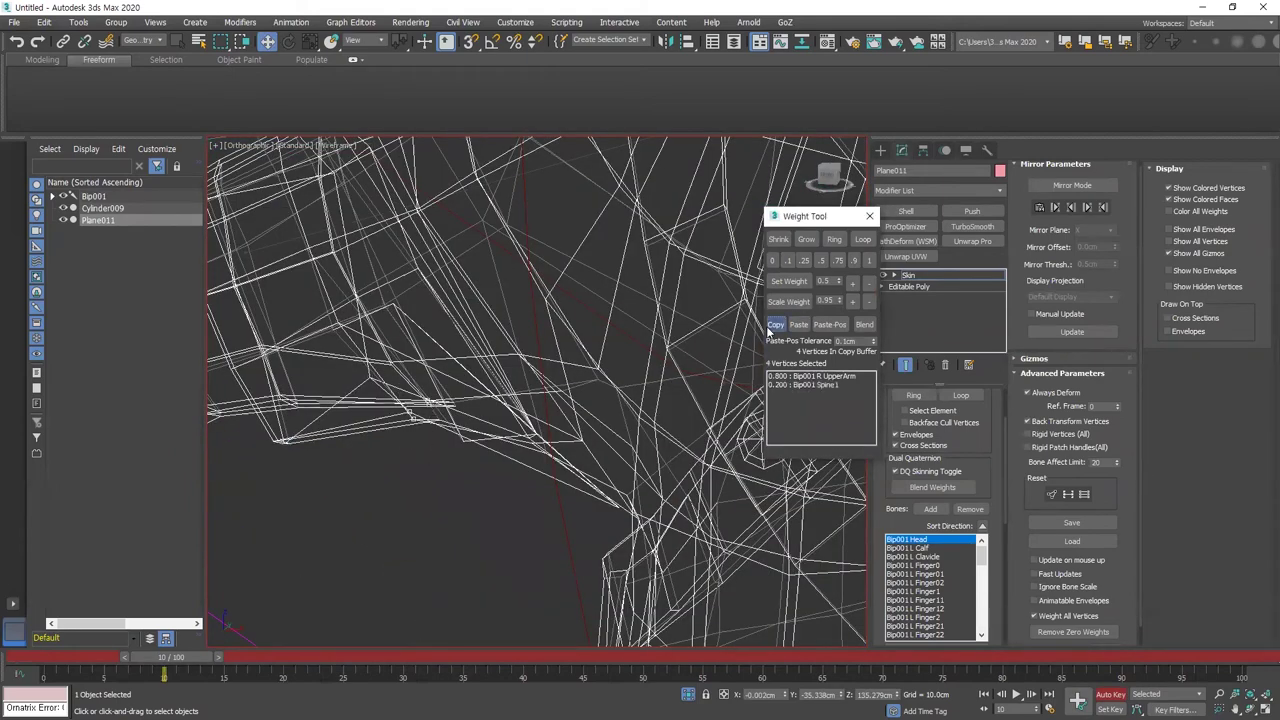
key(F3)
key(ctrl+Page_Up)
scroll(448, 352, down, 8)
key(F3)
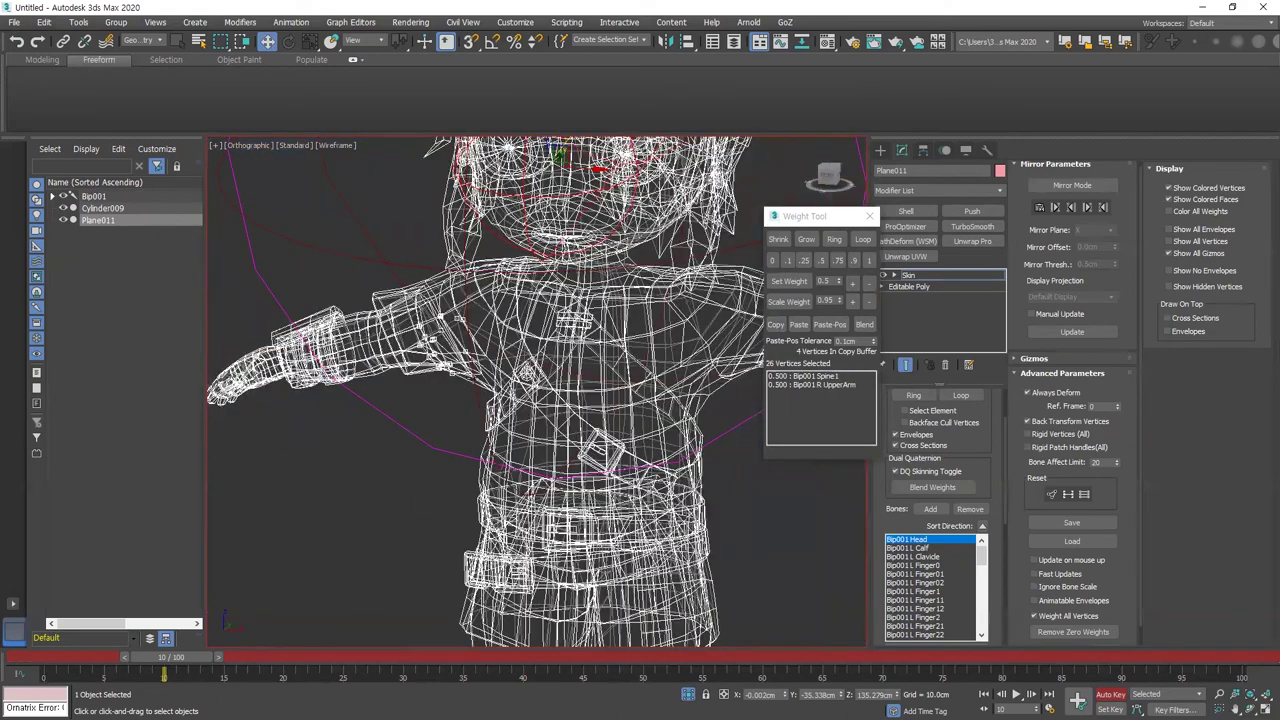
scroll(474, 368, up, 3)
ctrl+drag(519, 425, 463, 332)
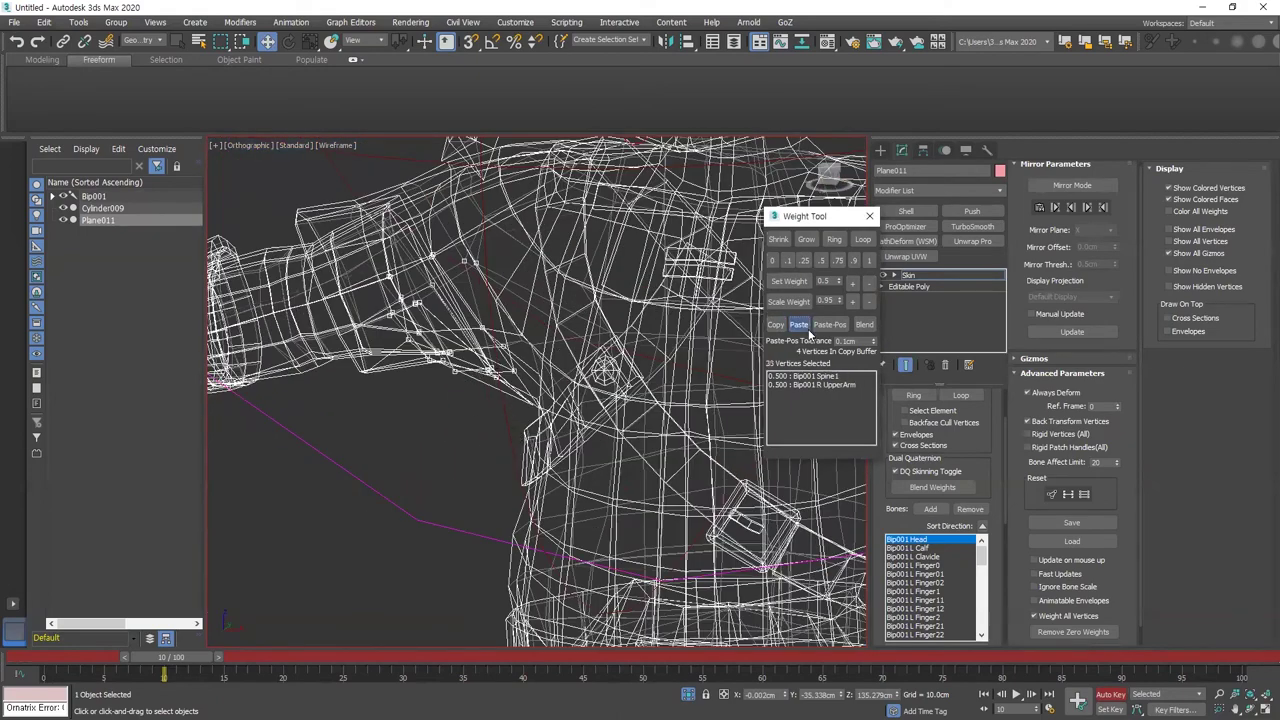
key(F3)
scroll(440, 350, down, 3)
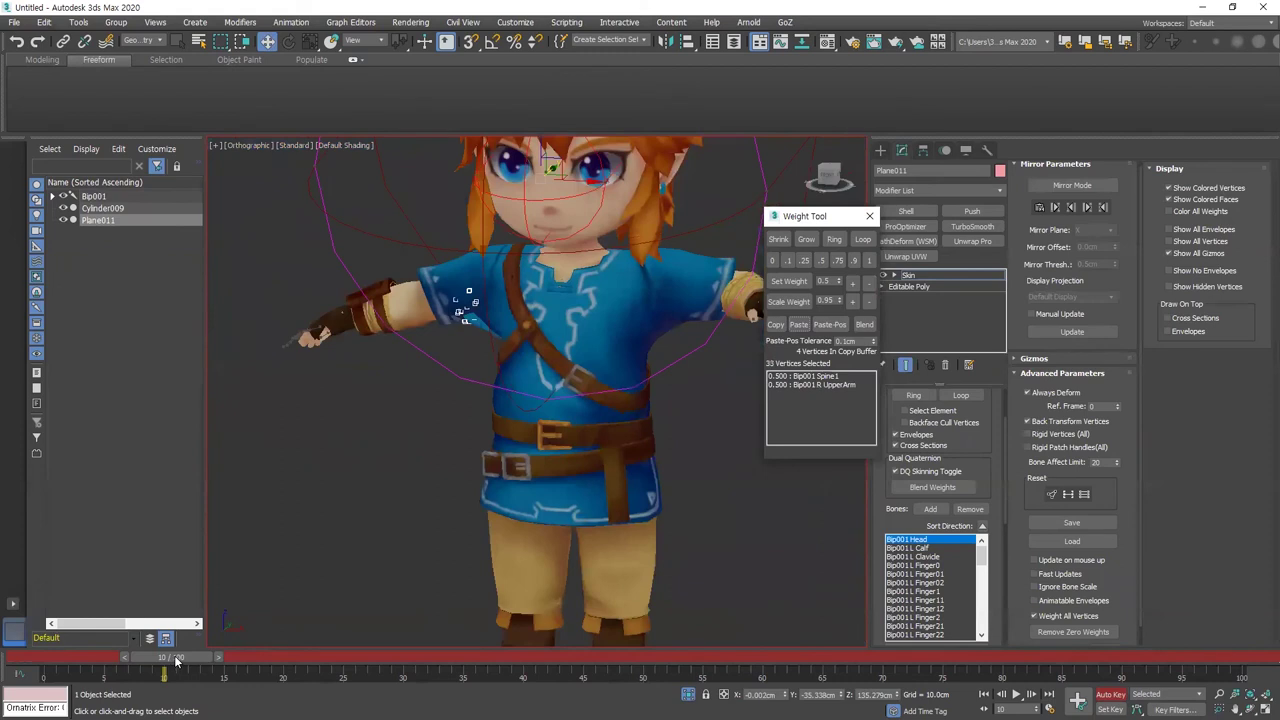
Examine the right sleeve and armpit deformation at frames 3 and 7, with edged faces displayed
drag(176, 658, 92, 658)
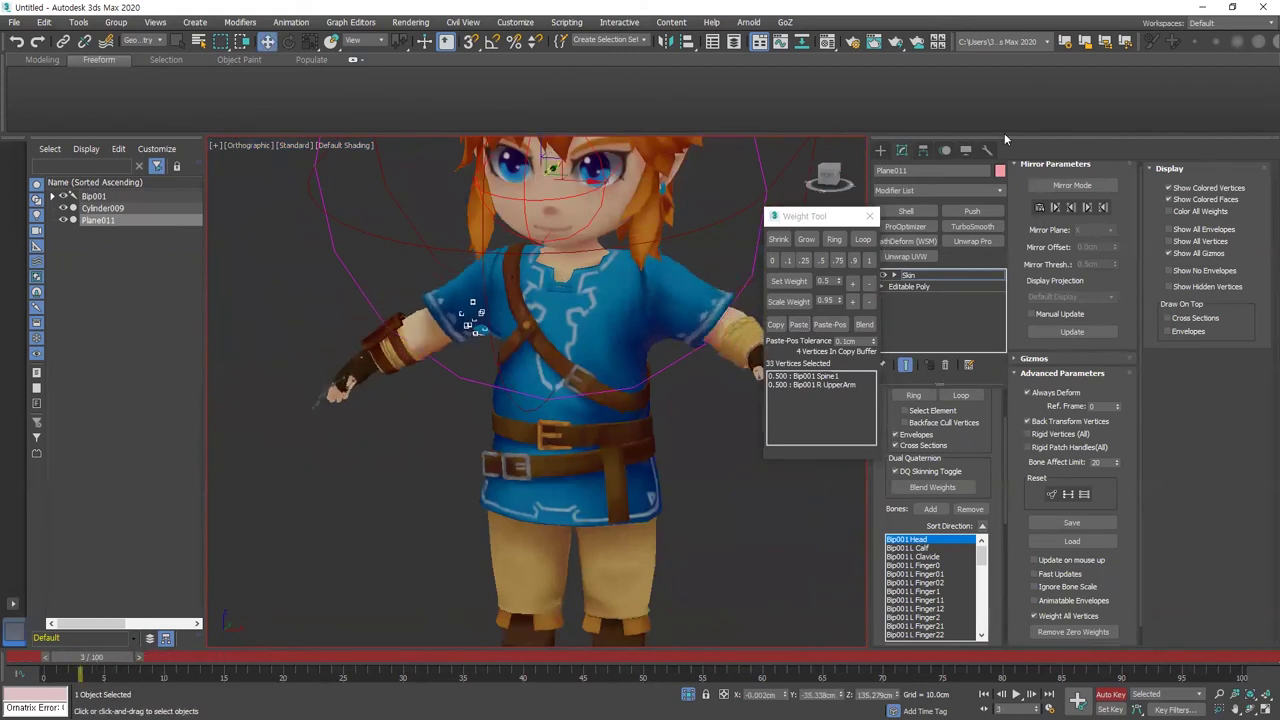
click(966, 149)
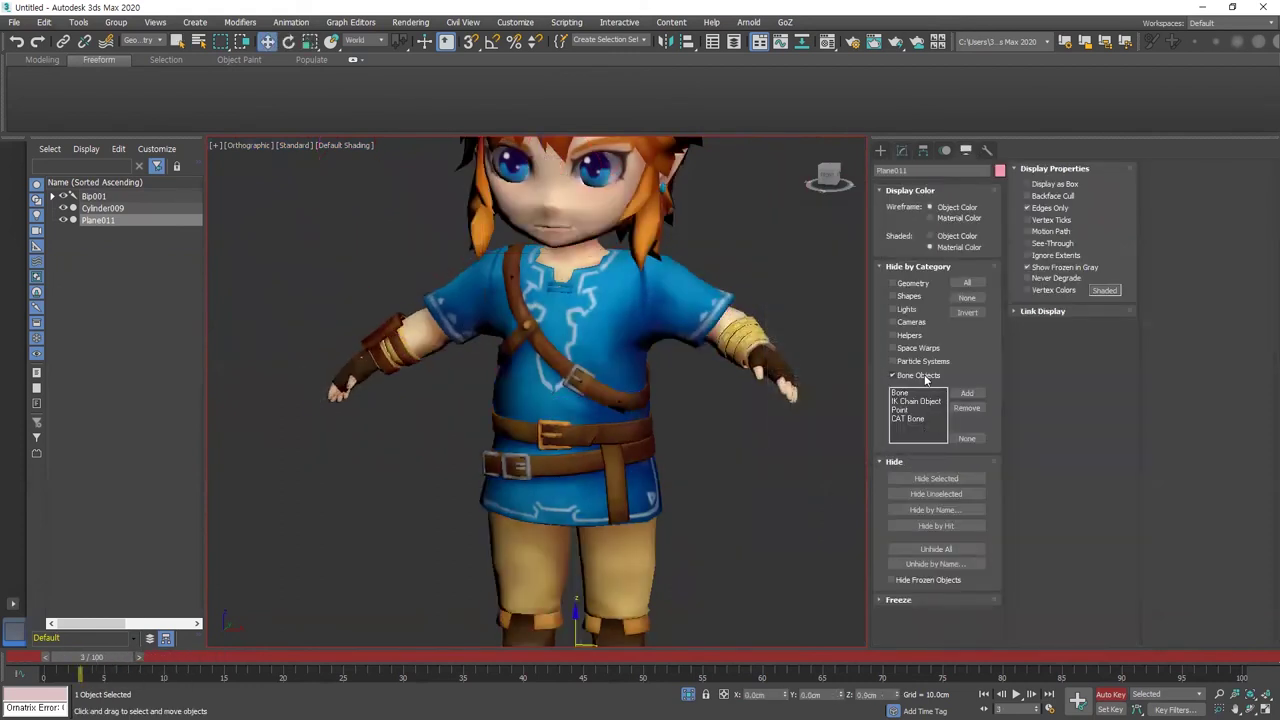
drag(90, 662, 135, 660)
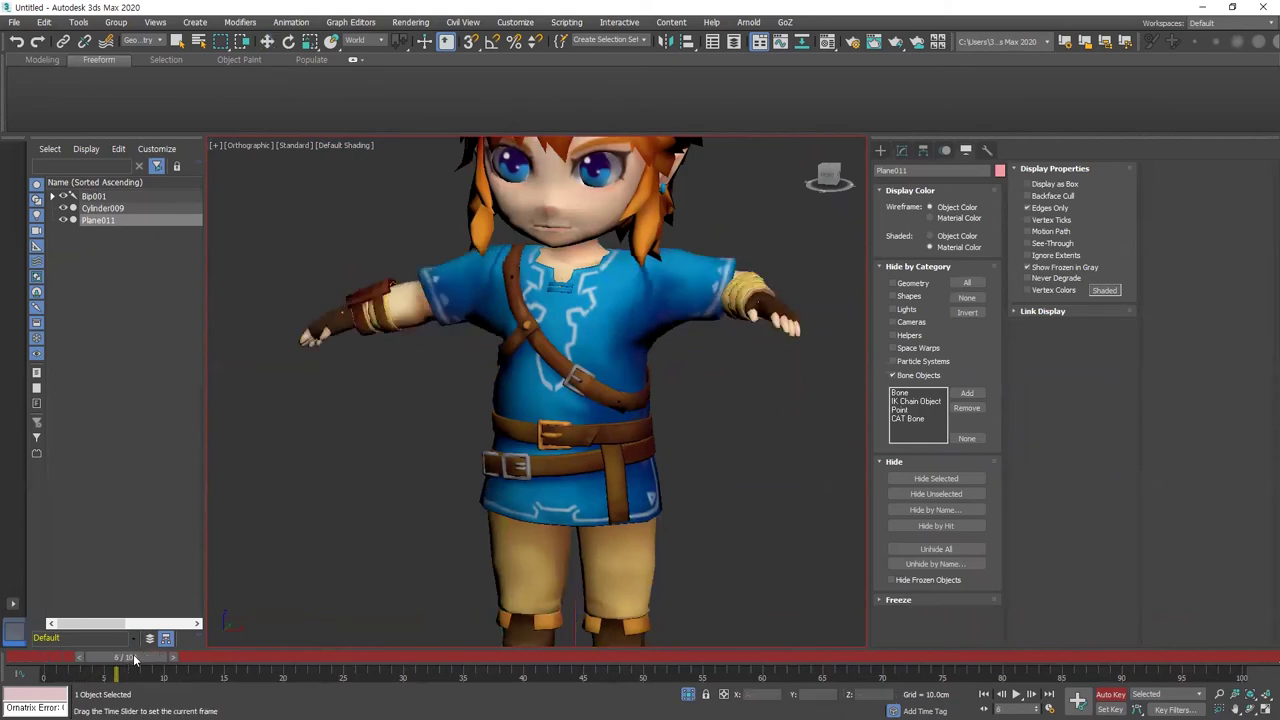
scroll(400, 420, up, 6)
scroll(546, 374, down, 3)
key(F4)
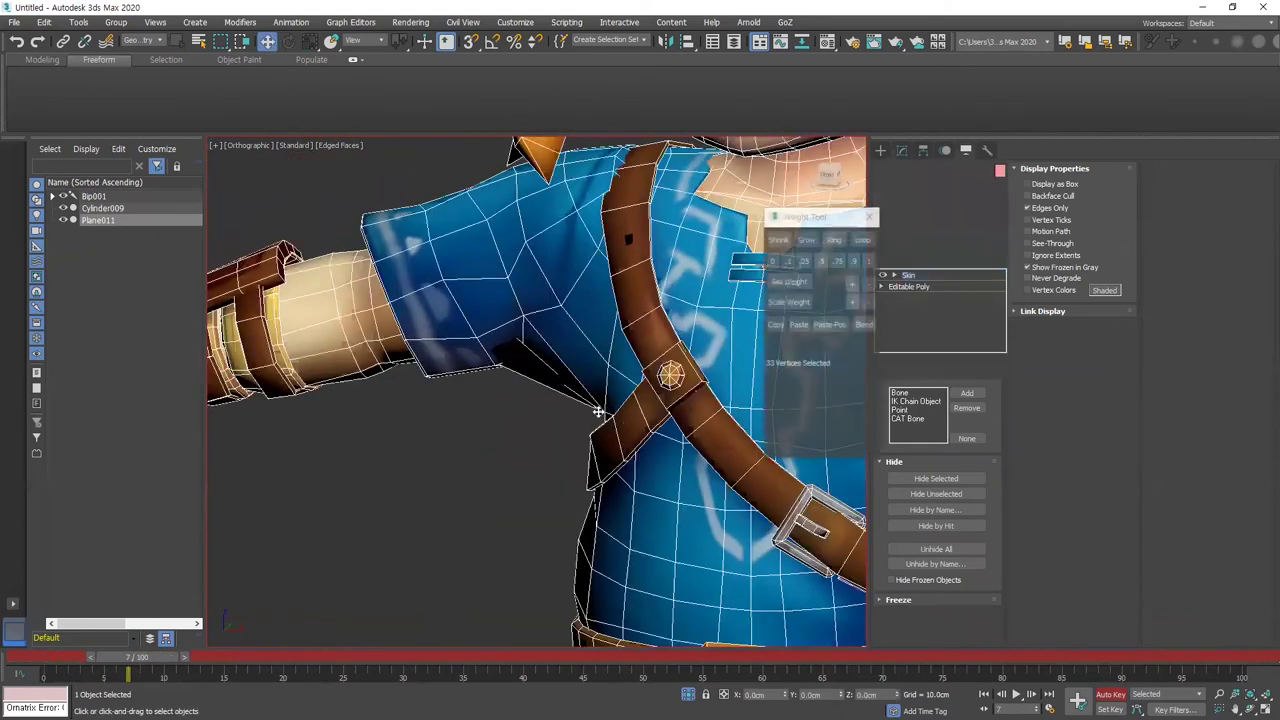
Paste the copied weights onto the right armpit vertex next to the chest strap
scroll(620, 412, up, 3)
click(594, 408)
click(799, 325)
Set the R UpperArm weight to 1.000 on the two right sleeve vertices at frame 6
scroll(474, 347, down, 5)
mouse_move(127, 663)
mouse_down()
mouse_move(110, 665)
mouse_move(150, 666)
mouse_move(117, 673)
mouse_up()
key(w)
scroll(440, 375, up, 5)
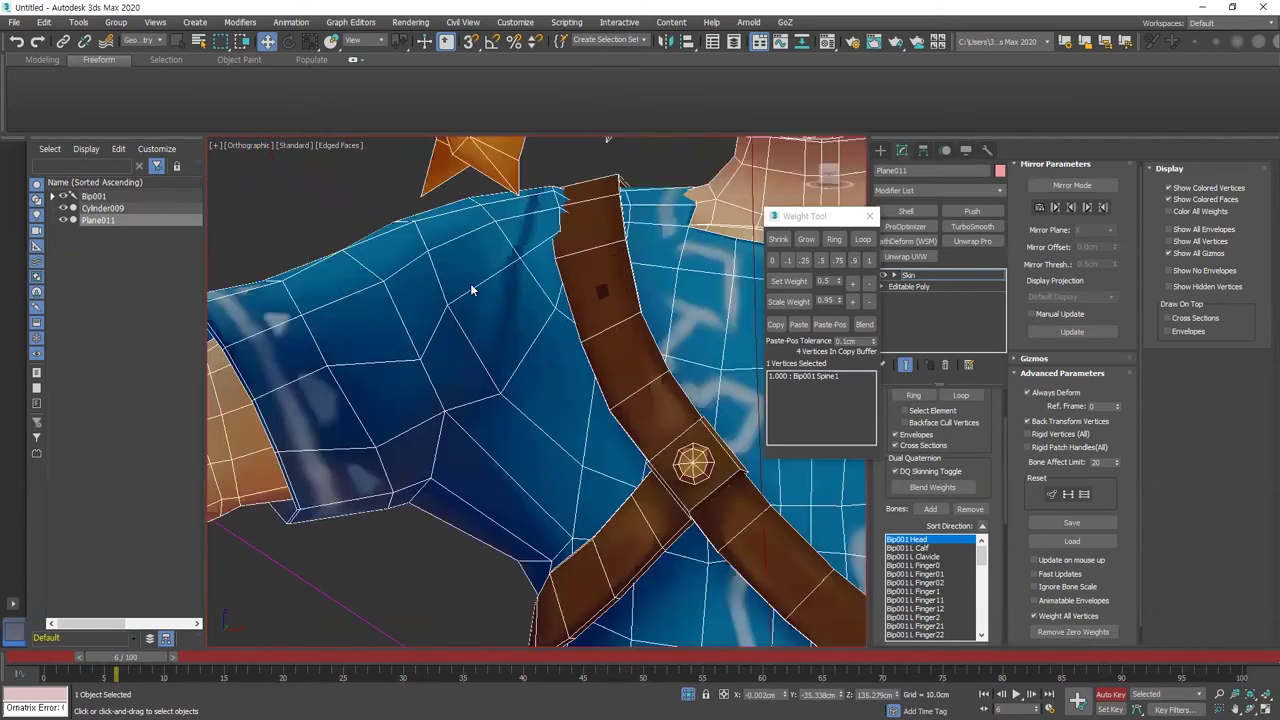
click(641, 346)
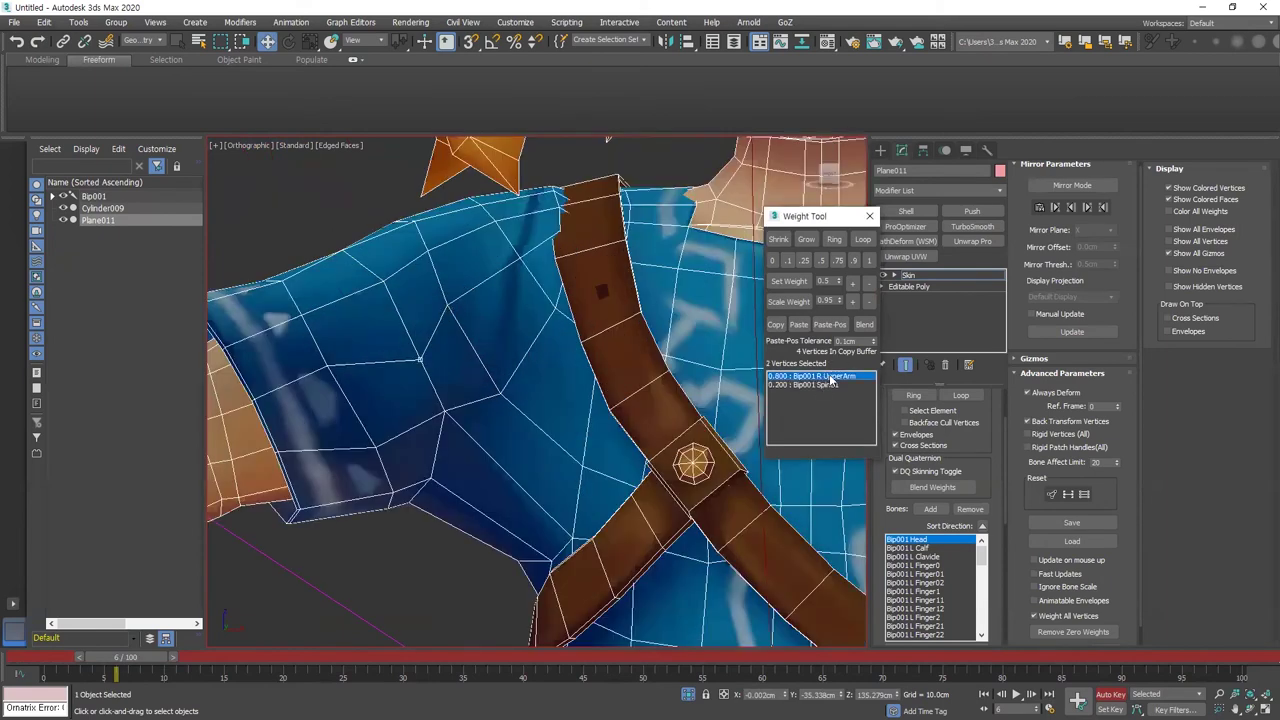
click(820, 376)
click(853, 282)
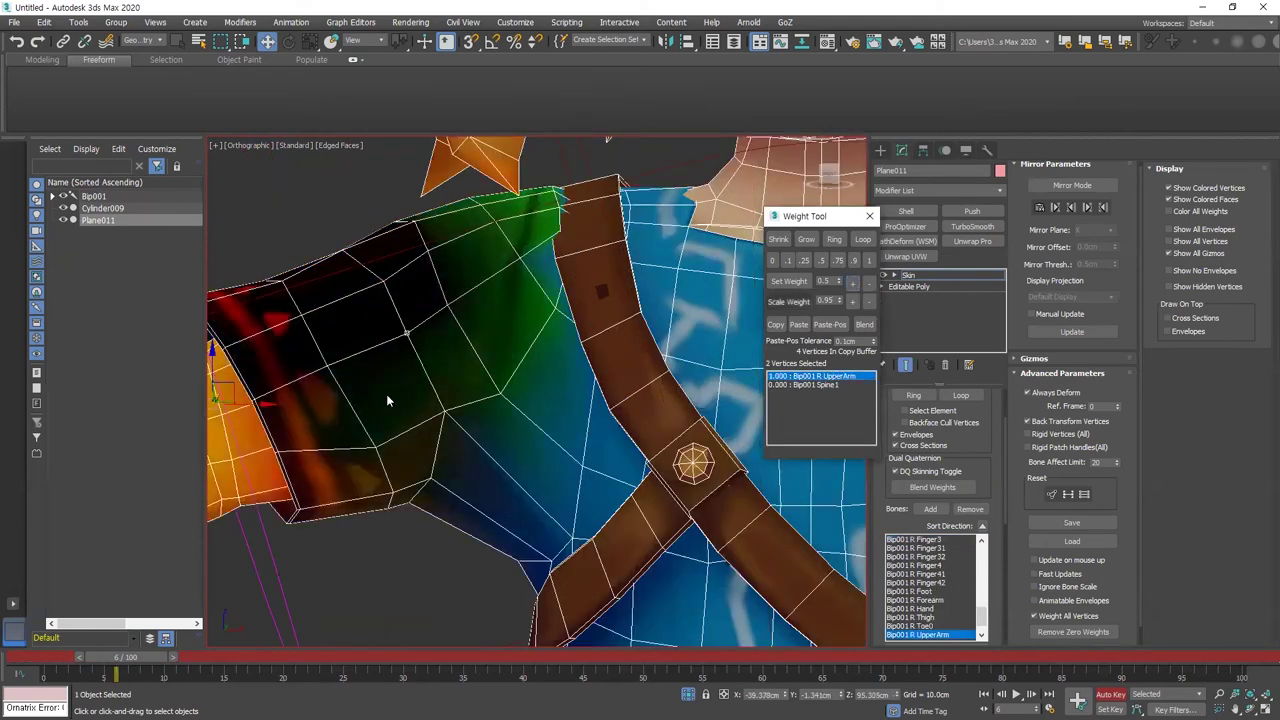
Try raising the Spine1 weight to 0.350 on the vertices under the right sleeve at frame 5
drag(133, 661, 104, 663)
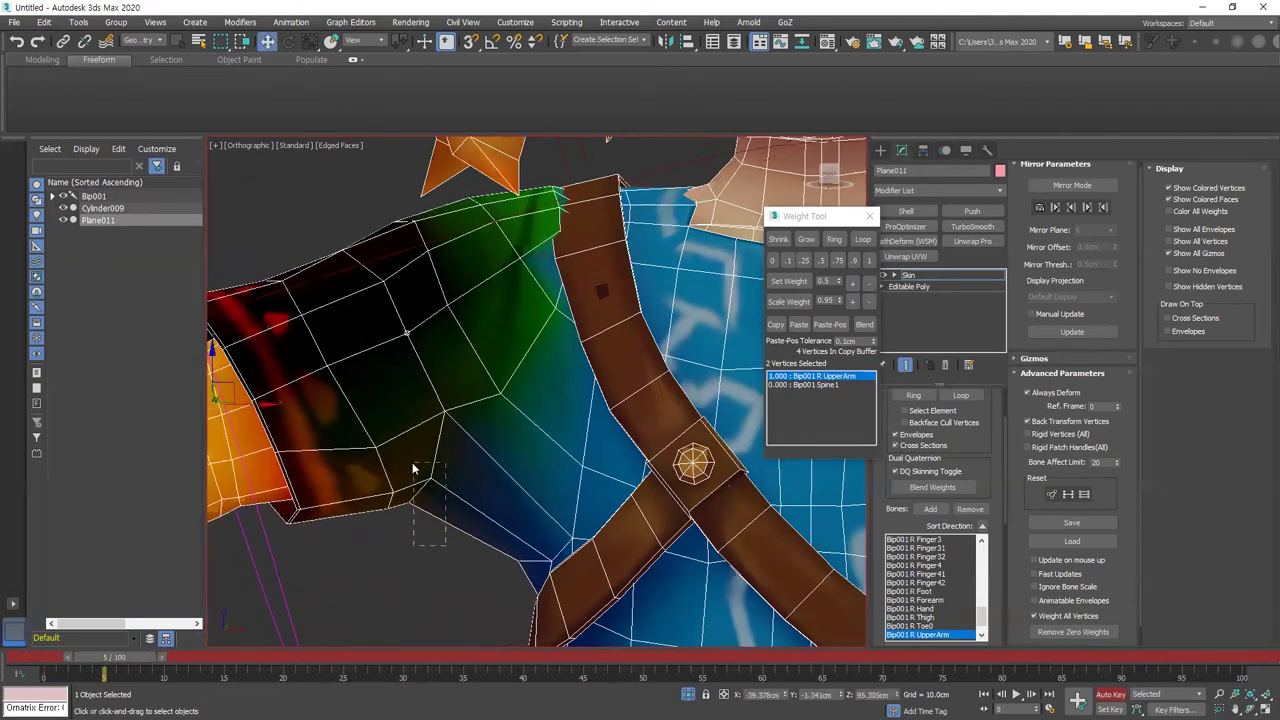
scroll(609, 463, down, 4)
alt+middle_drag(609, 463, 527, 470)
scroll(527, 470, down, 2)
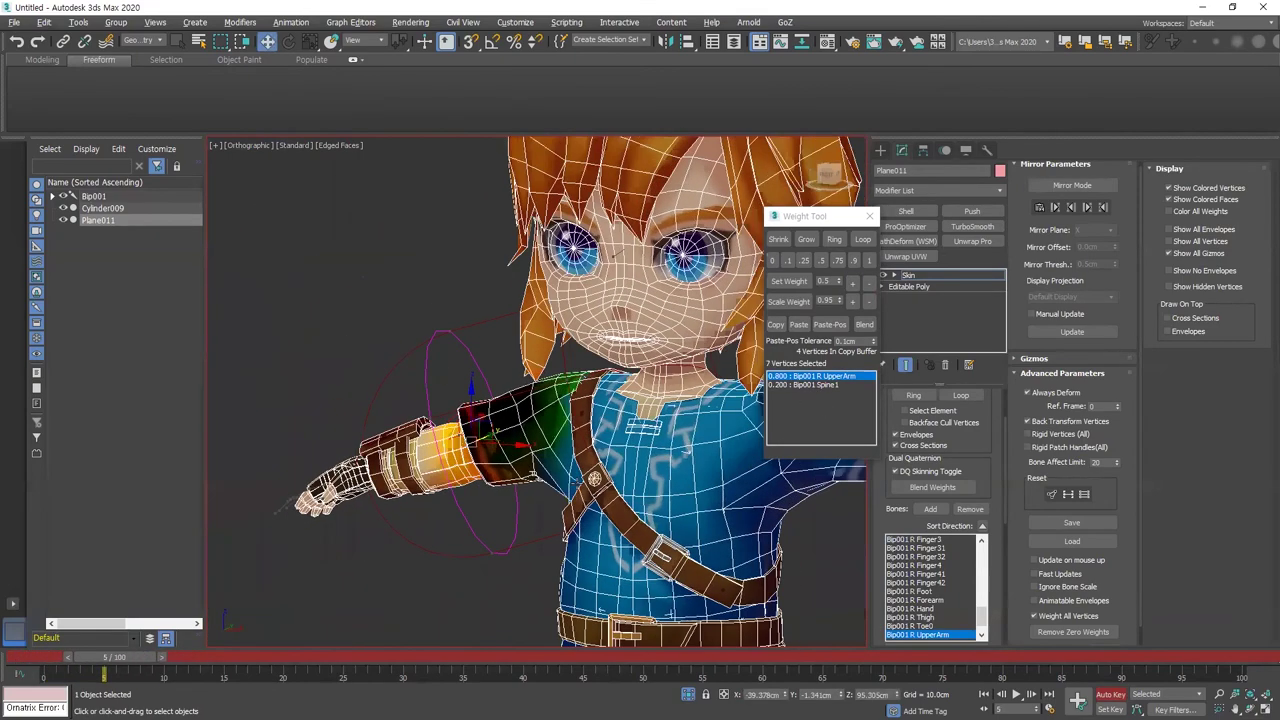
scroll(527, 470, up, 3)
click(834, 384)
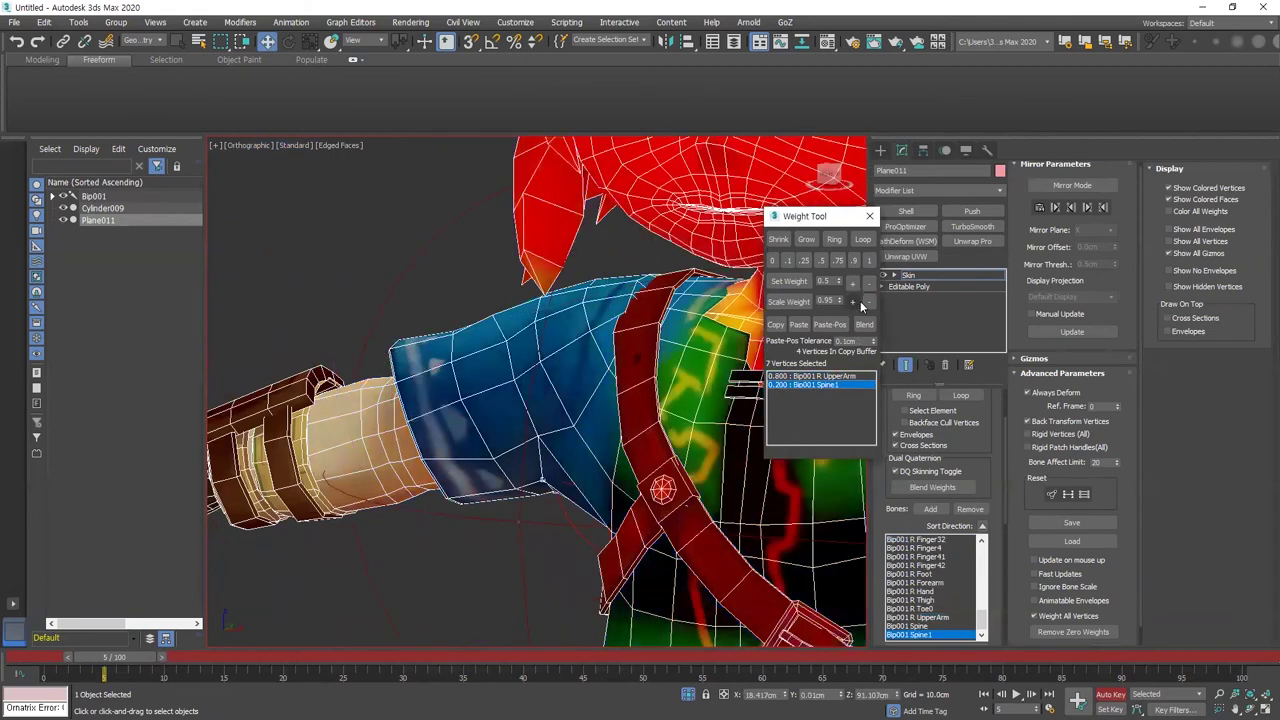
click(852, 281)
alt+middle_drag(540, 480, 512, 530)
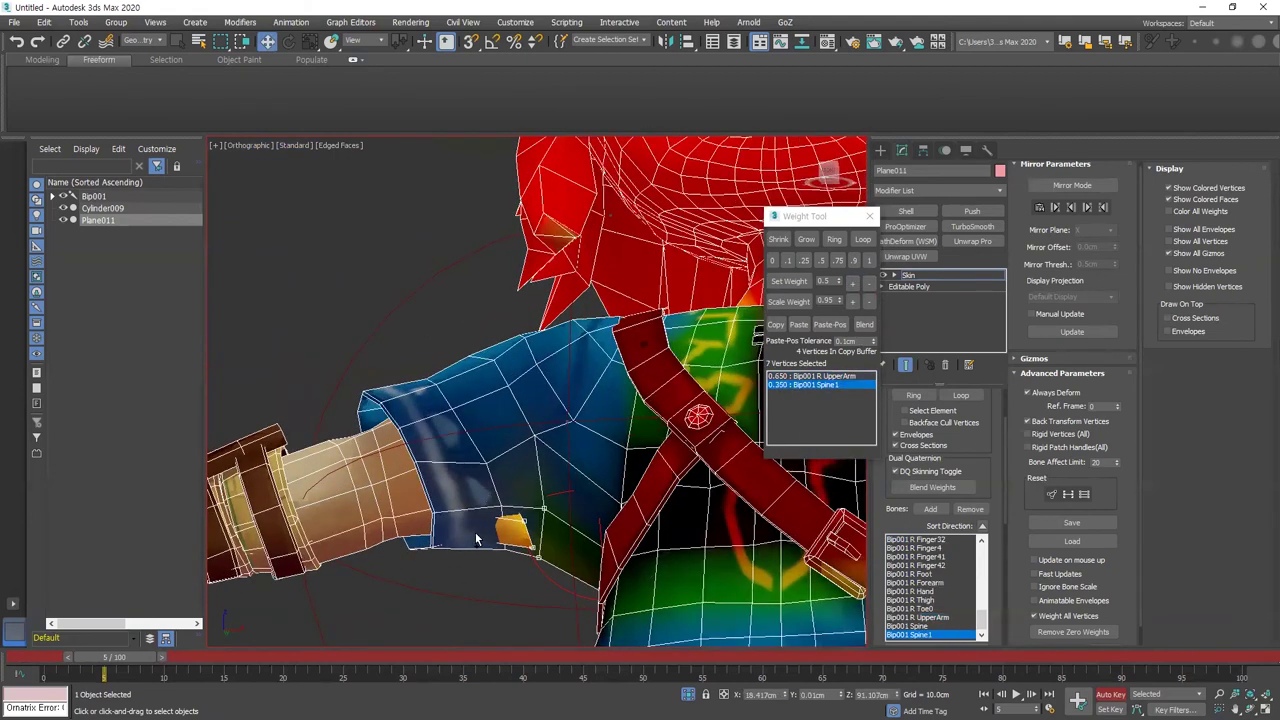
key(ctrl+z)
Set the Spine1 weight to 0.400 on the underarm vertices where the right sleeve meets the torso
scroll(510, 530, up, 3)
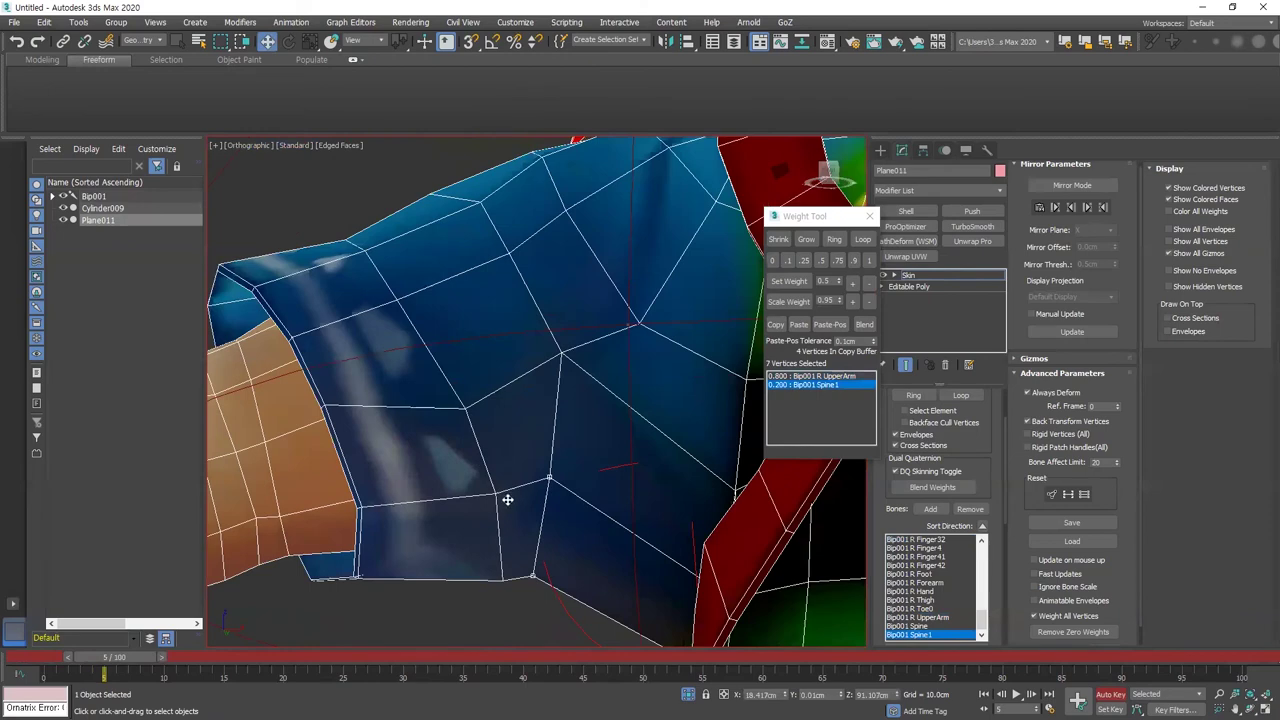
key(F3)
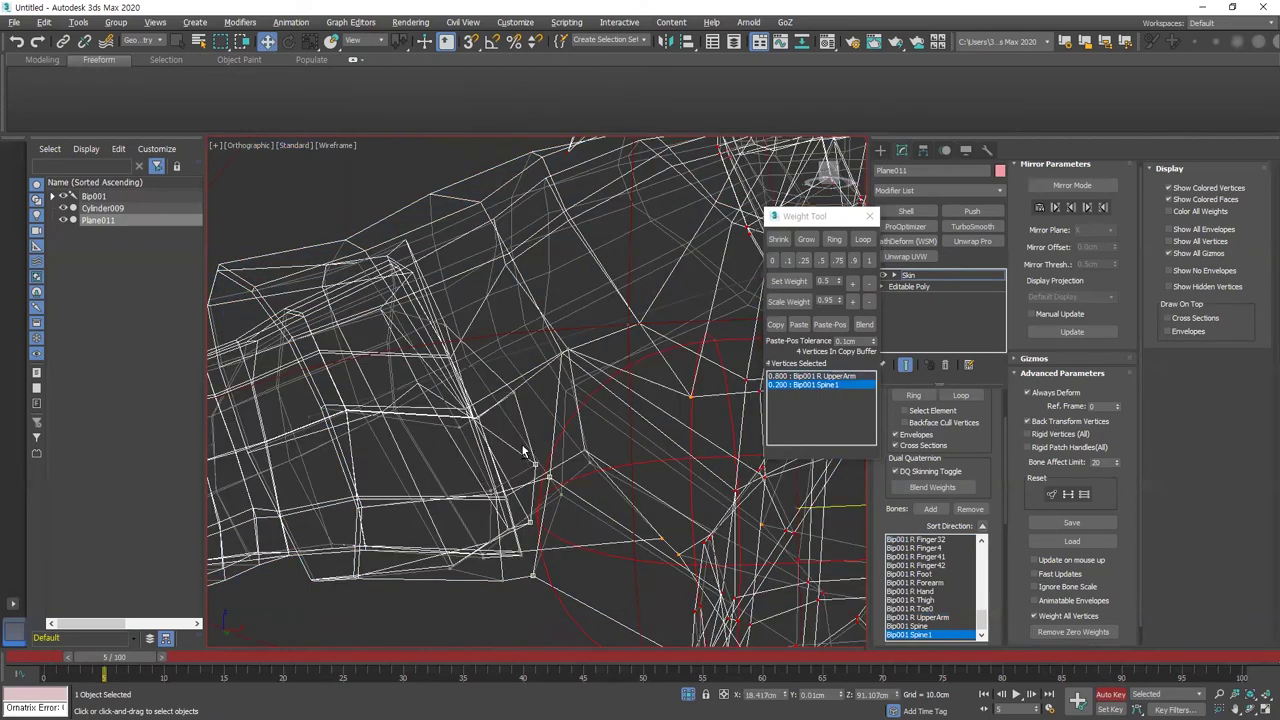
key(F3)
click(854, 284)
click(854, 284)
click(854, 284)
click(854, 284)
scroll(604, 416, down, 5)
scroll(570, 425, up, 5)
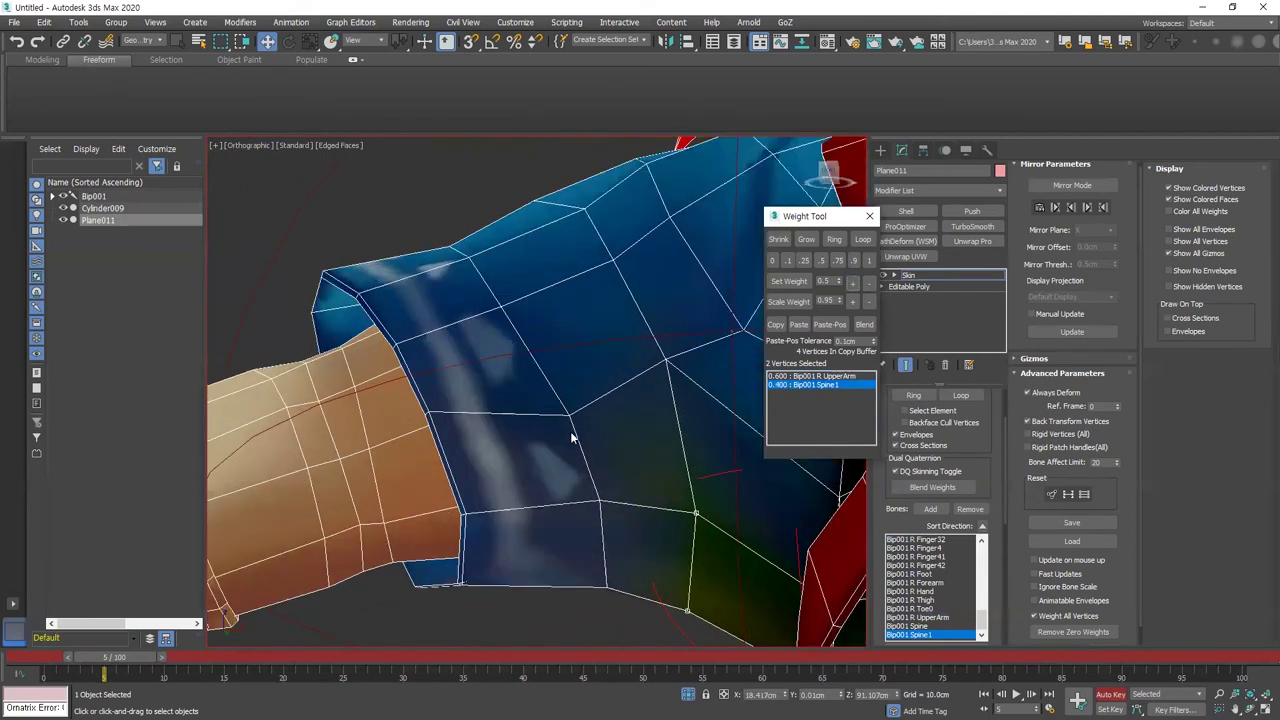
Set the R UpperArm weight to 0.900 on the lower vertices of the right sleeve between the cuff and the armpit
click(811, 376)
click(853, 284)
click(853, 284)
scroll(636, 416, down, 6)
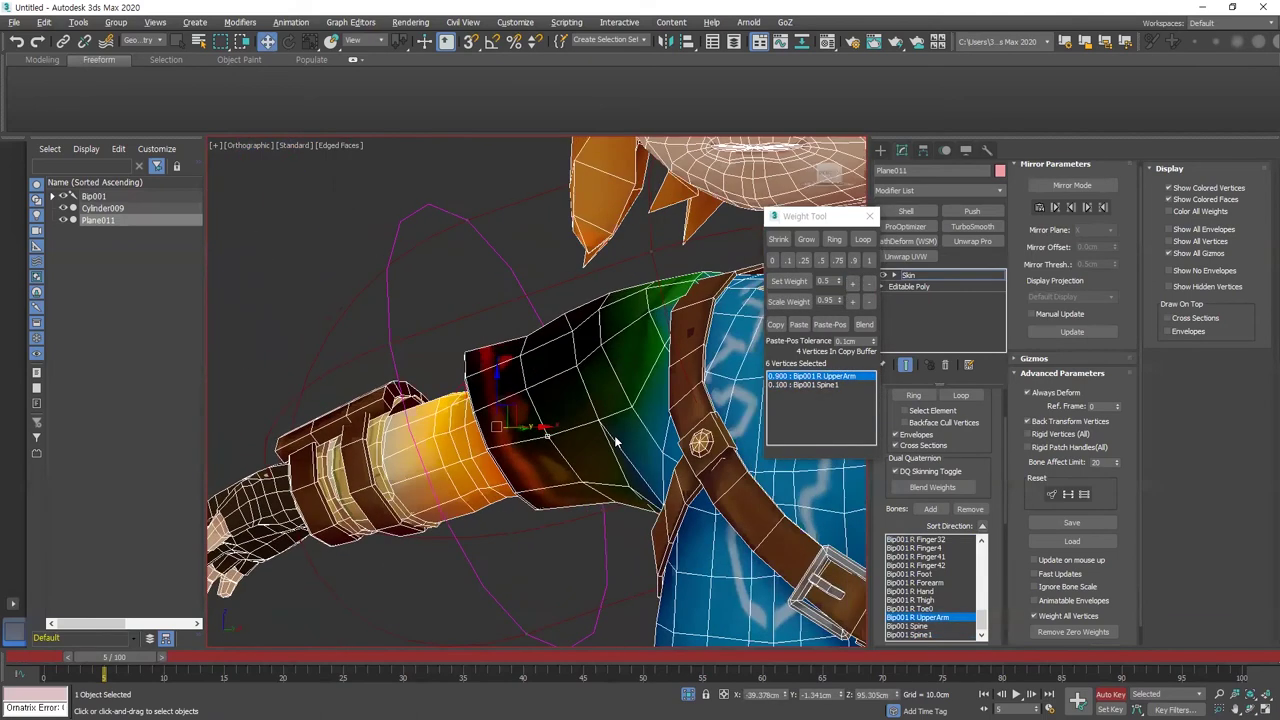
Examine the right sleeve and armpit deformation at frames 4 and 6, with edged faces turned off
alt+middle_drag(614, 449, 629, 475)
click(625, 407)
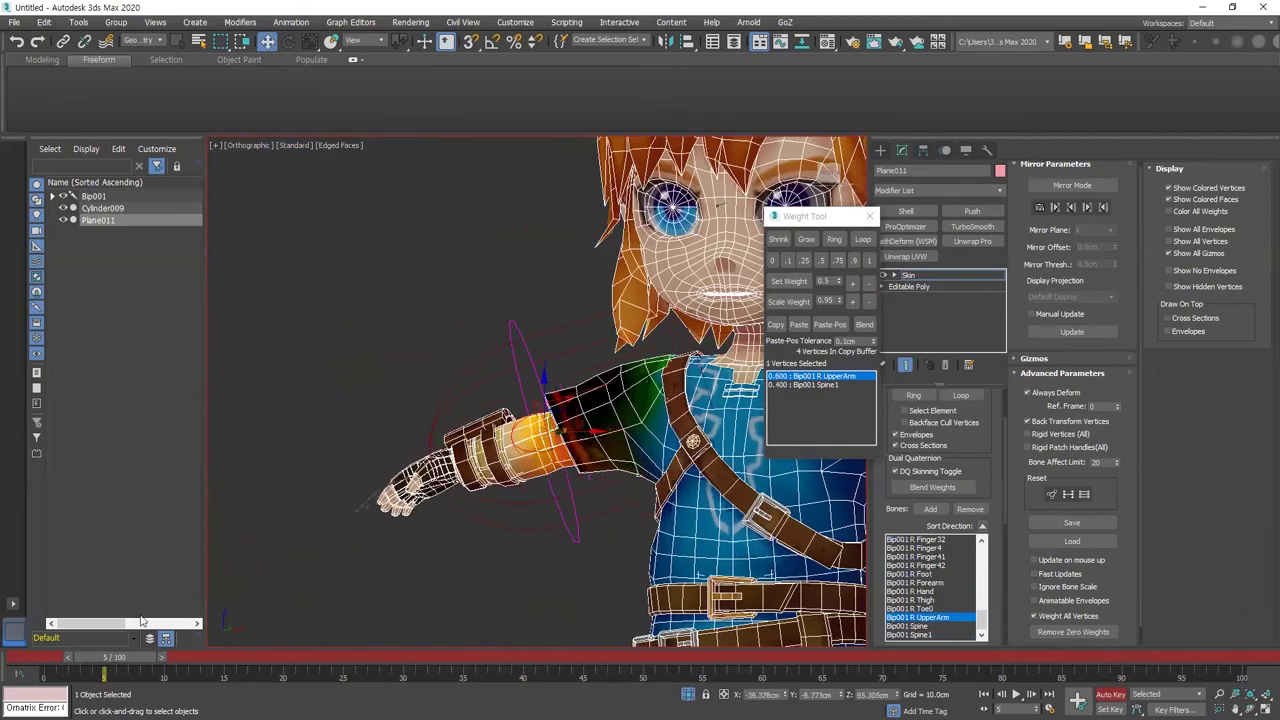
mouse_move(112, 658)
mouse_down()
mouse_move(68, 657)
mouse_move(99, 646)
mouse_up()
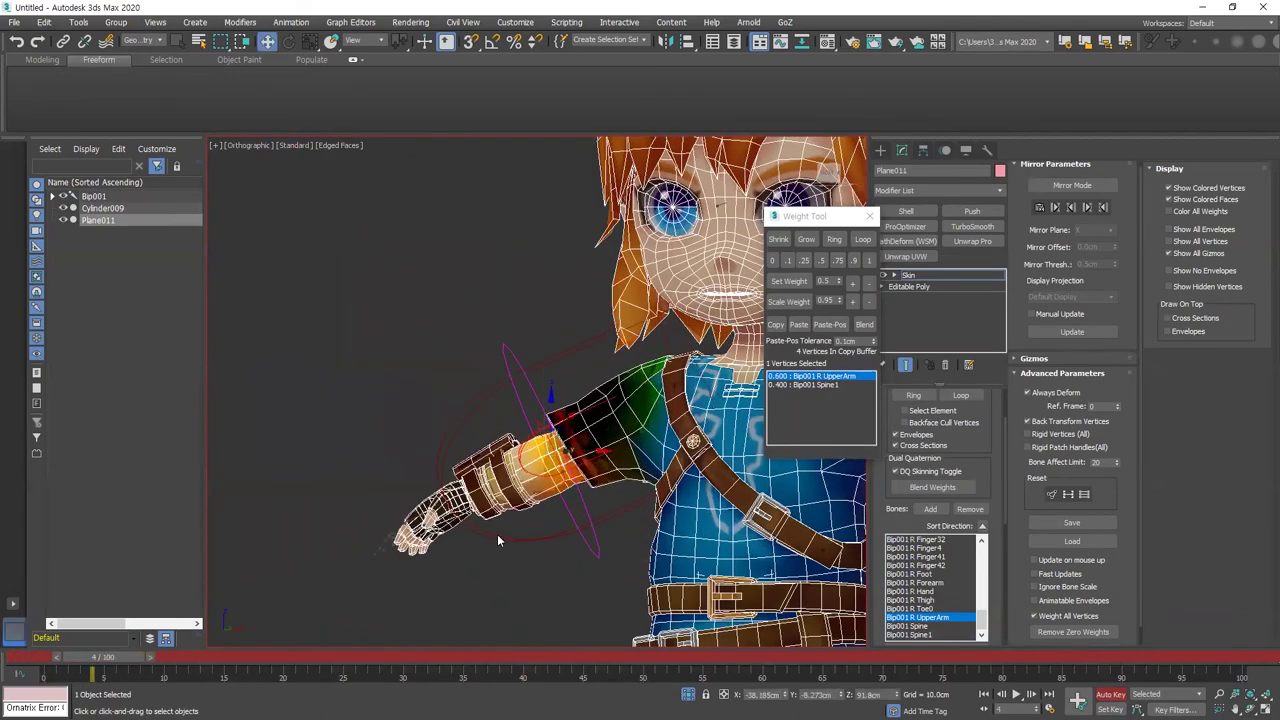
scroll(405, 502, down, 6)
scroll(395, 505, up, 6)
key(F4)
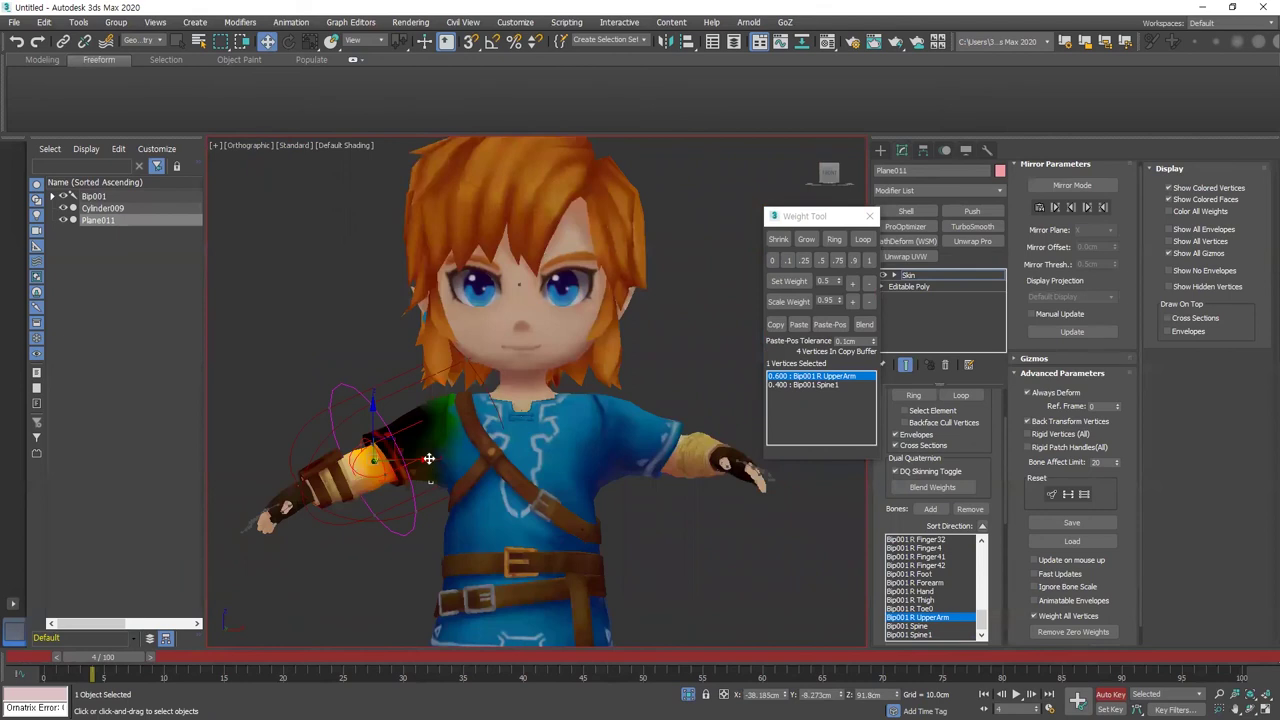
drag(103, 660, 127, 660)
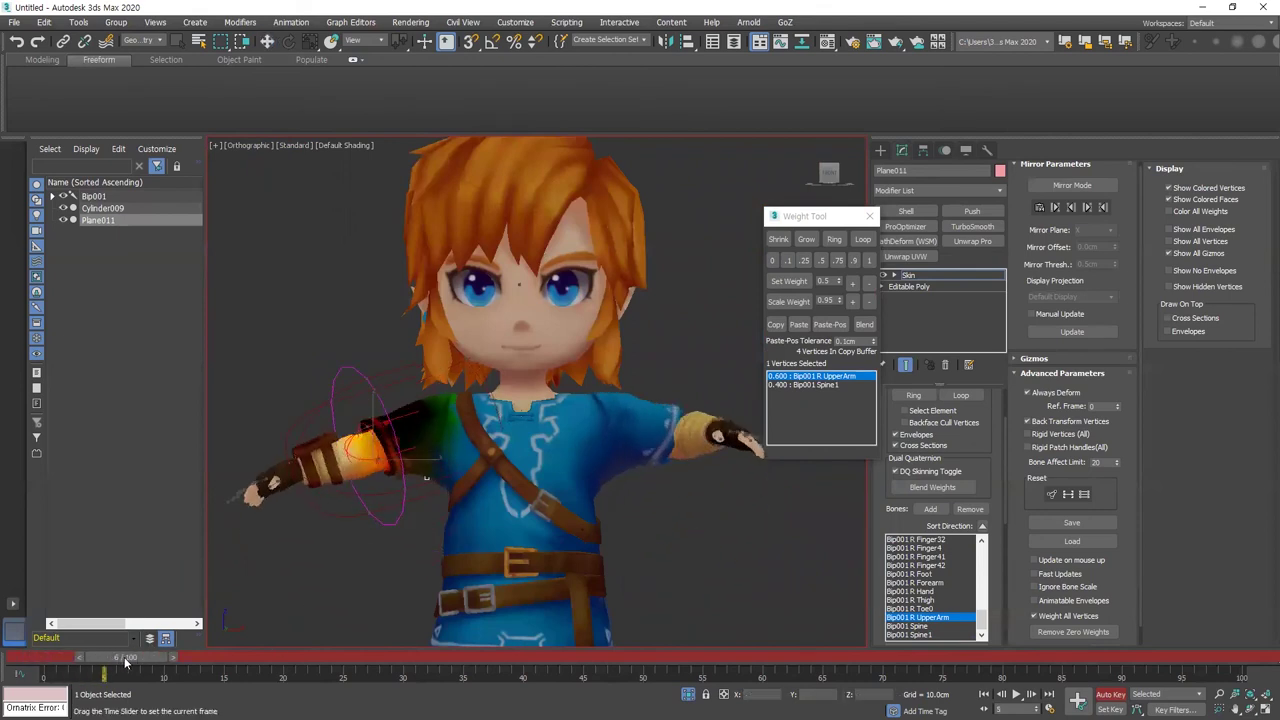
alt+middle_drag(454, 511, 422, 352)
scroll(452, 541, up, 3)
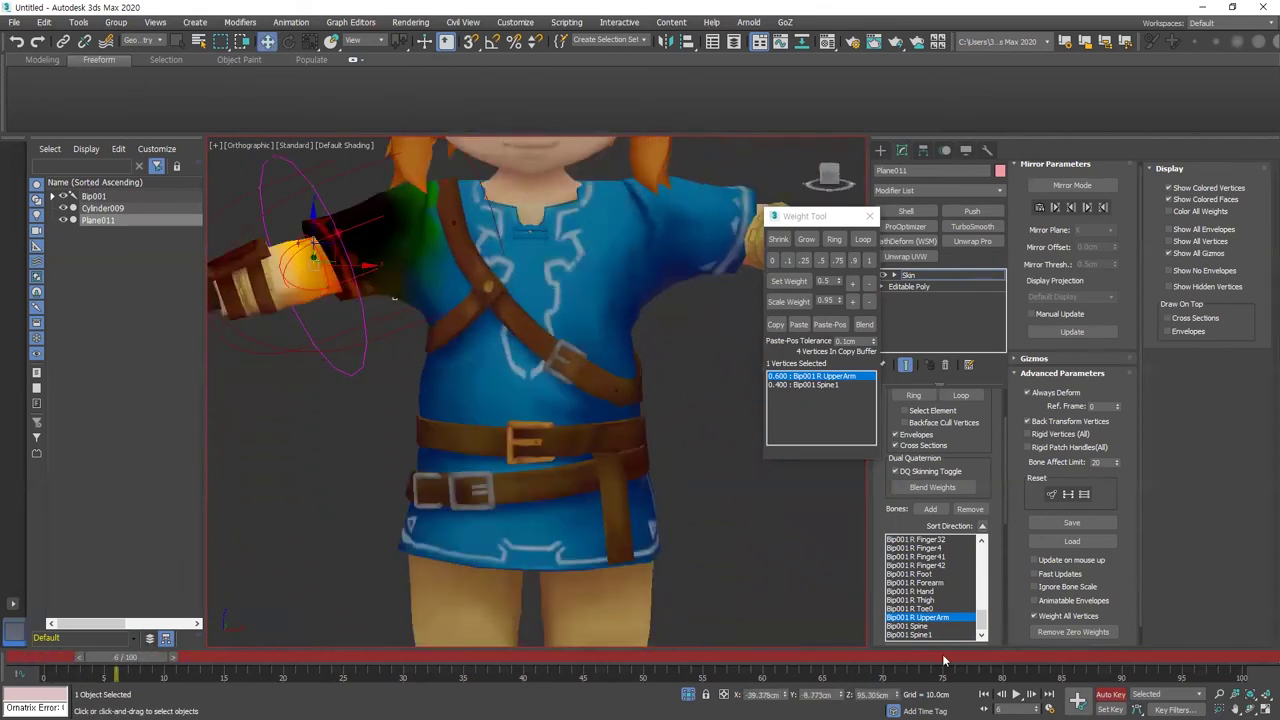
Unhide the bone objects category so the biped can be posed, leaving Auto Key switched on
click(1108, 694)
scroll(519, 396, down, 5)
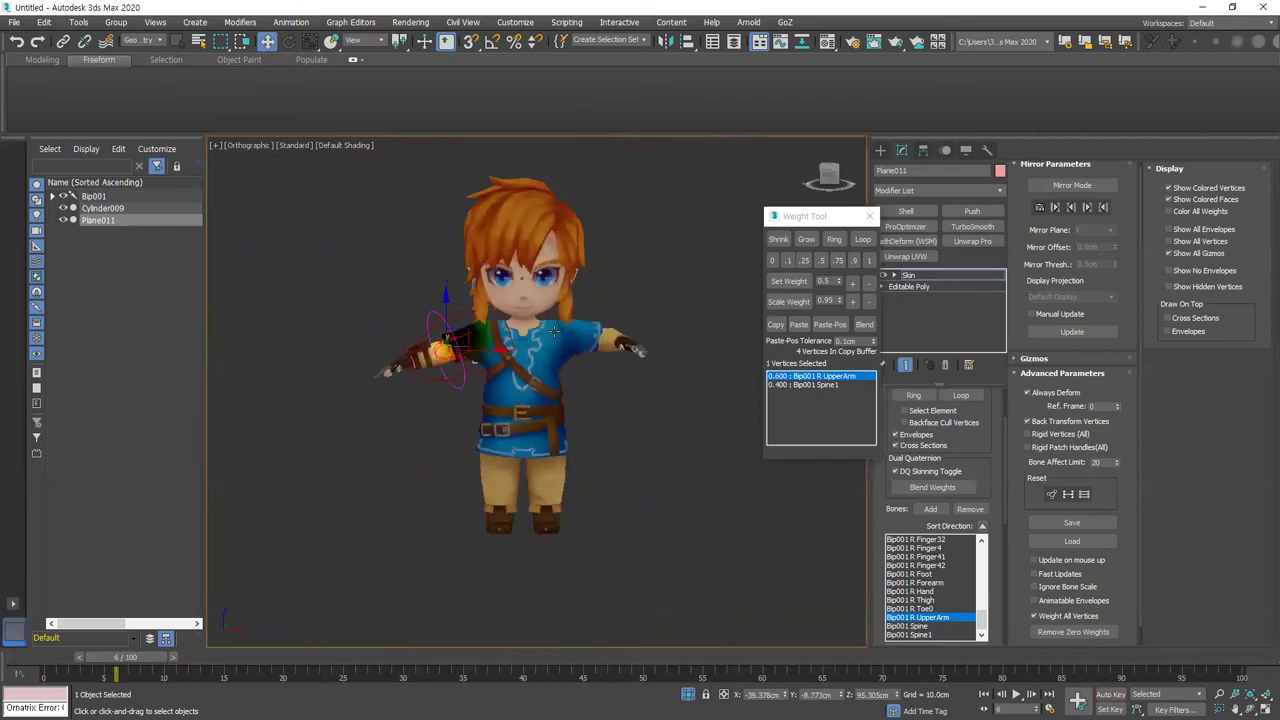
scroll(585, 316, down, 4)
alt+middle_drag(585, 316, 545, 445)
scroll(660, 358, up, 5)
key(n)
click(967, 151)
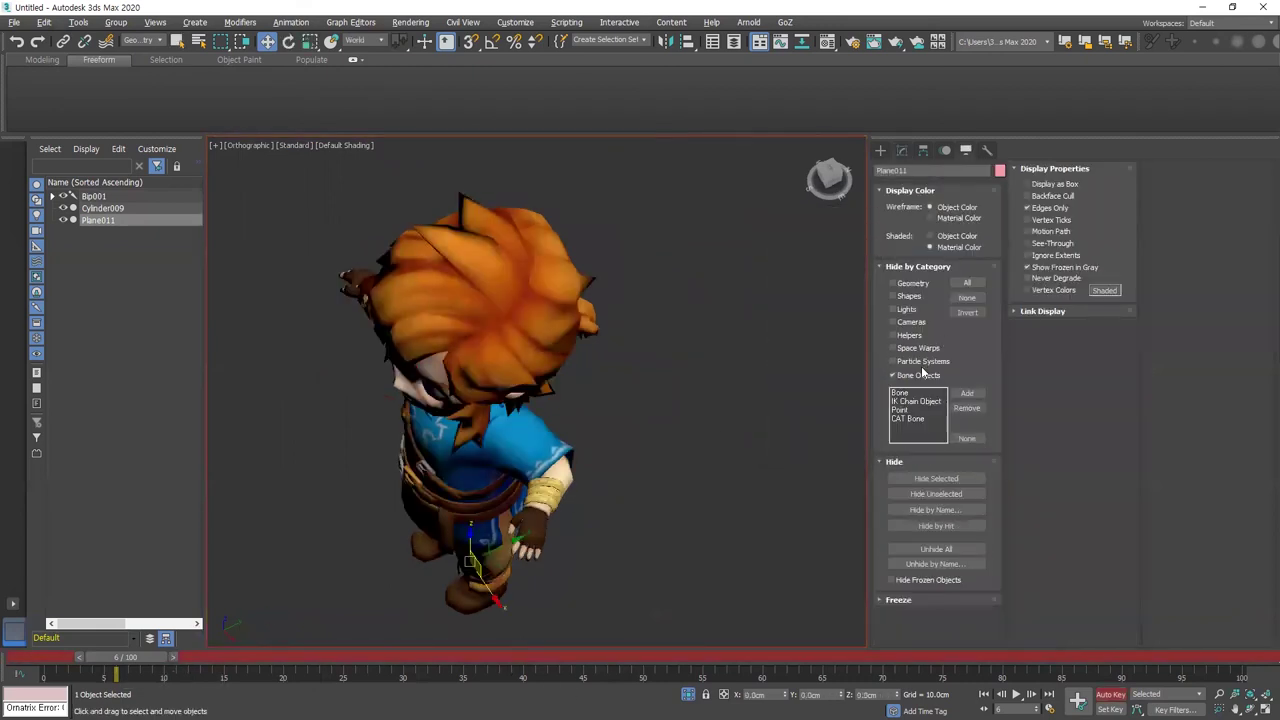
click(912, 376)
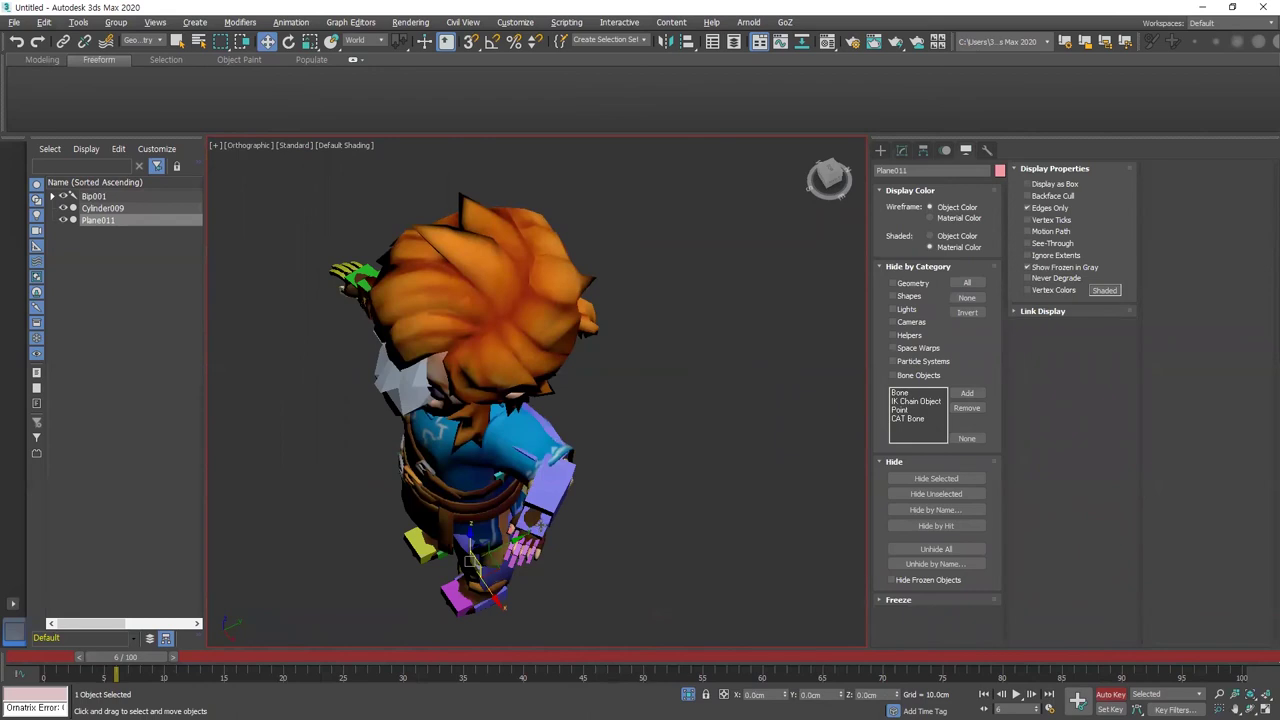
Move the biped's left hand forward in front of the body at frame 6 to test the left arm's skinning
click(548, 512)
drag(548, 512, 590, 440)
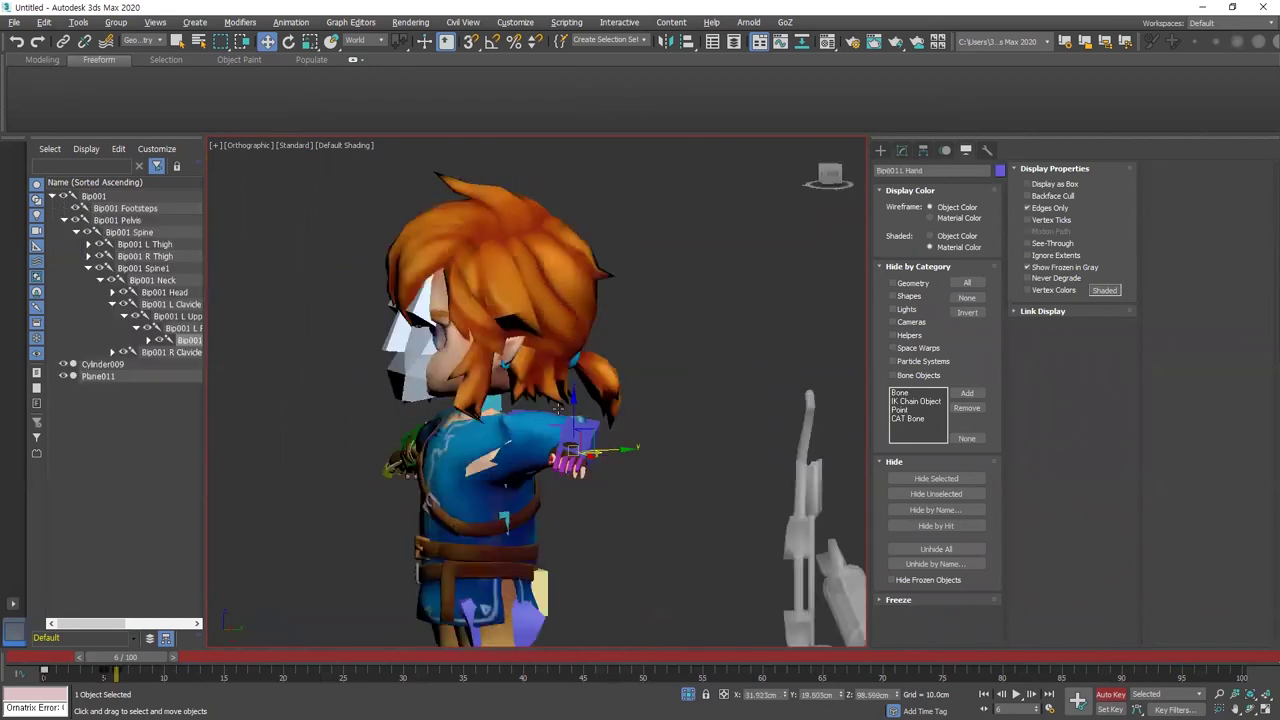
alt+middle_drag(558, 408, 569, 431)
drag(595, 455, 388, 392)
alt+middle_drag(508, 529, 594, 534)
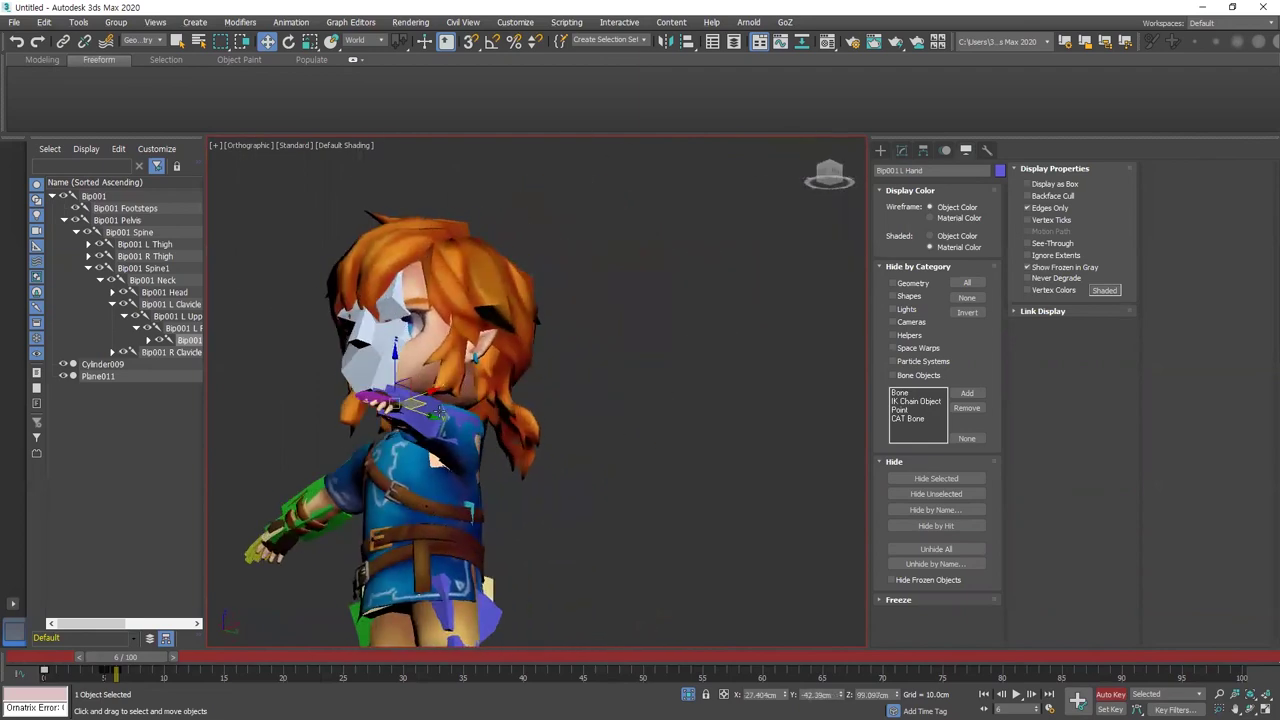
Try raising the biped's left hand beside the head, and undo the move
drag(411, 385, 482, 266)
alt+middle_drag(486, 302, 542, 330)
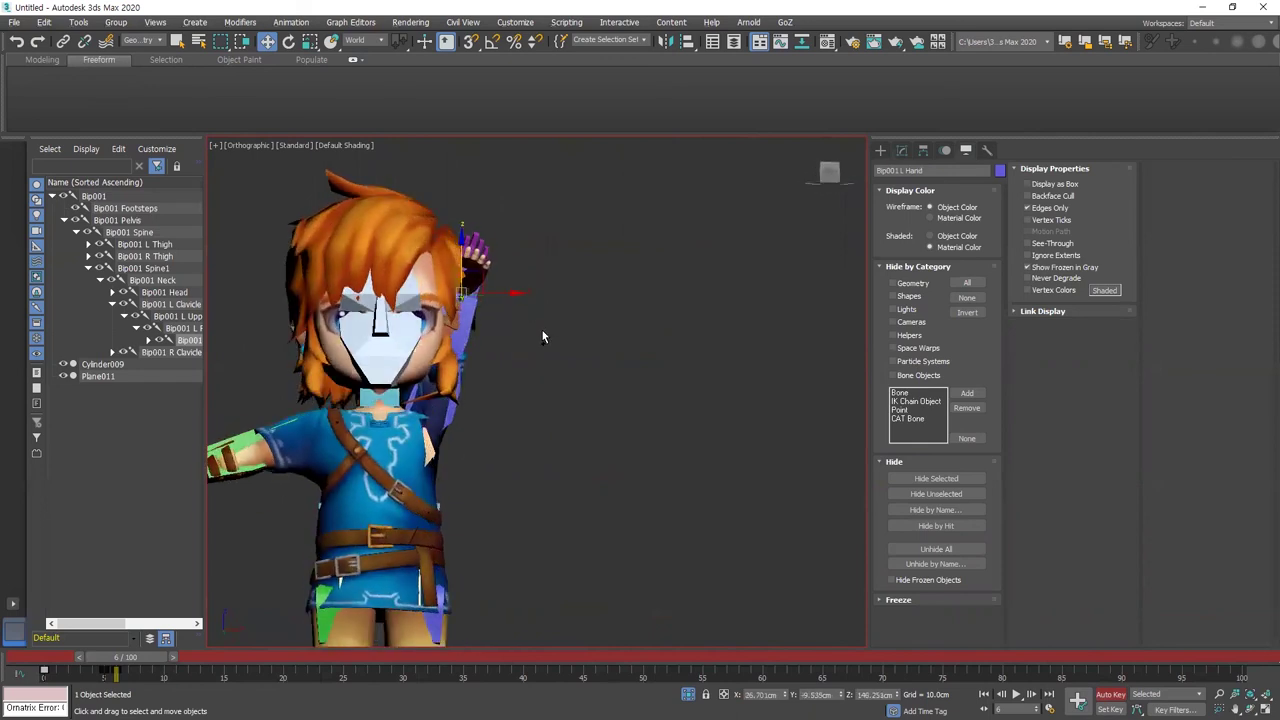
key(ctrl+z)
middle_drag(488, 386, 630, 336)
scroll(556, 372, down, 5)
alt+middle_drag(540, 372, 597, 385)
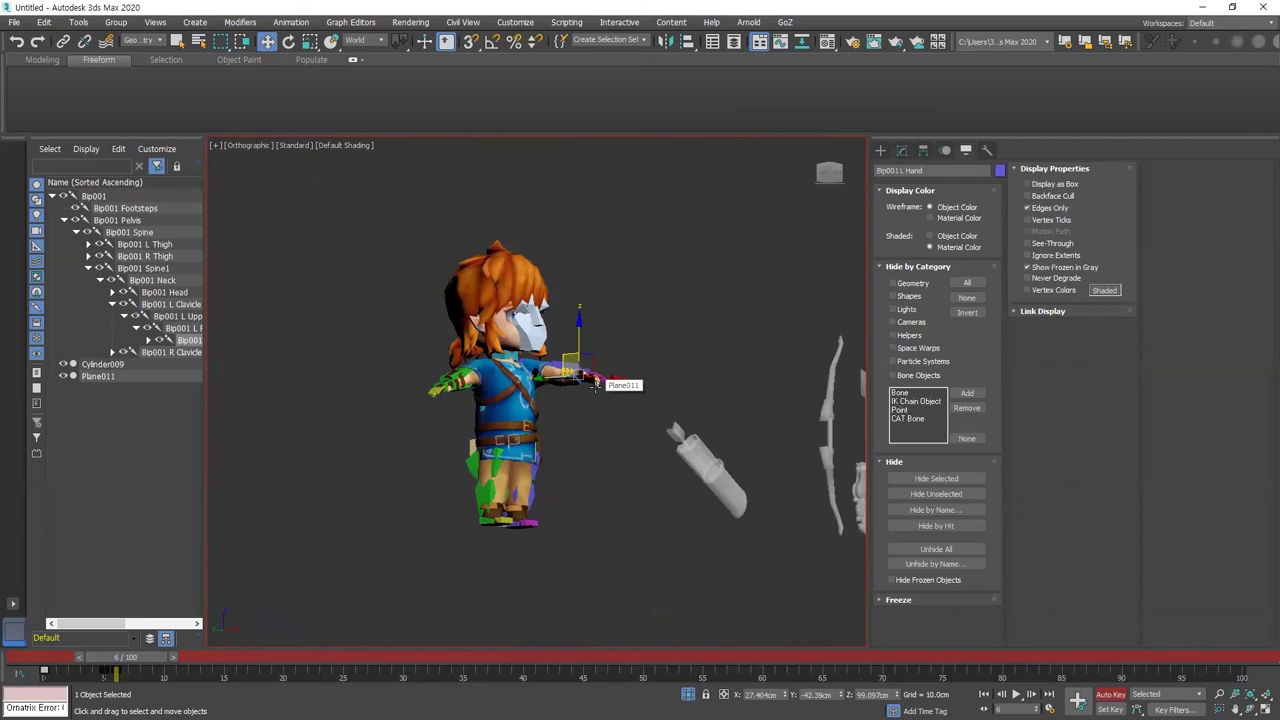